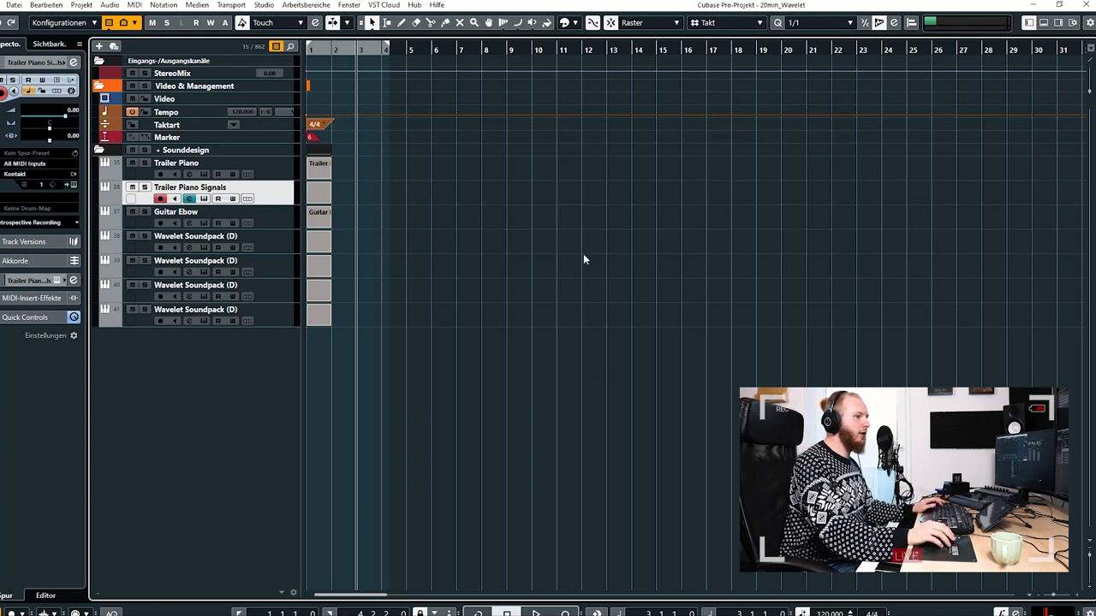
Open the Kontakt instrument on the Trailer Piano track, switch its browser to the library list and close the instrument window.
left_click(293, 176)
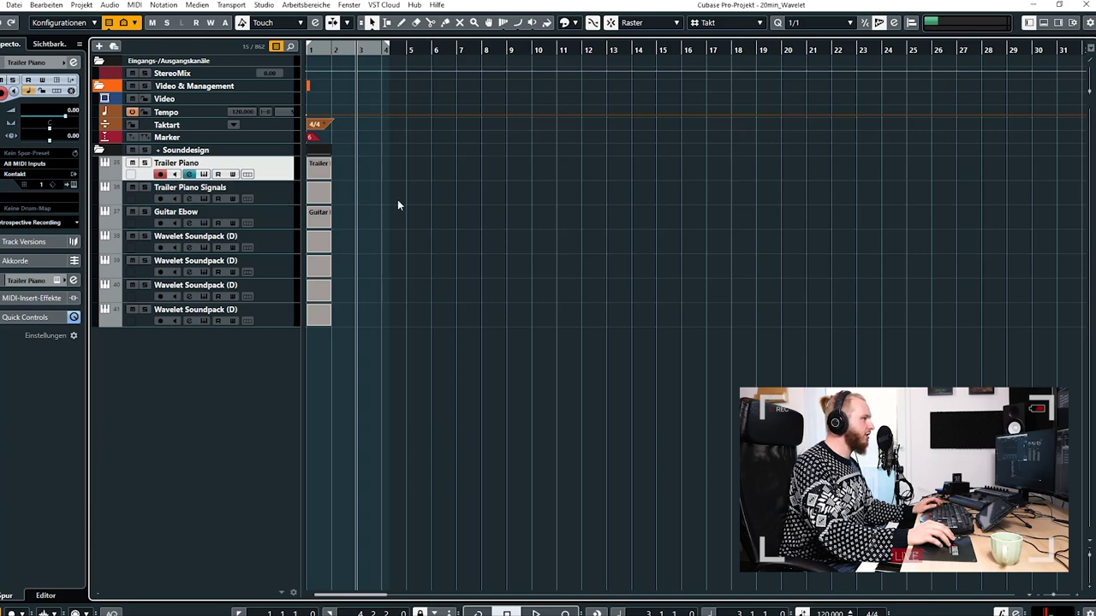
key("e")
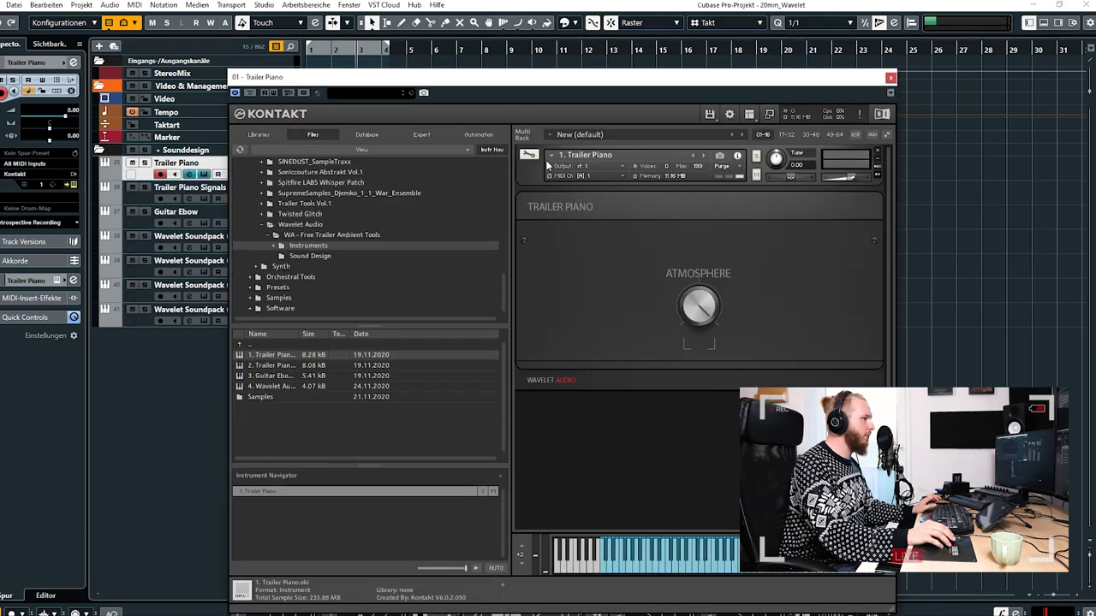
left_click(263, 136)
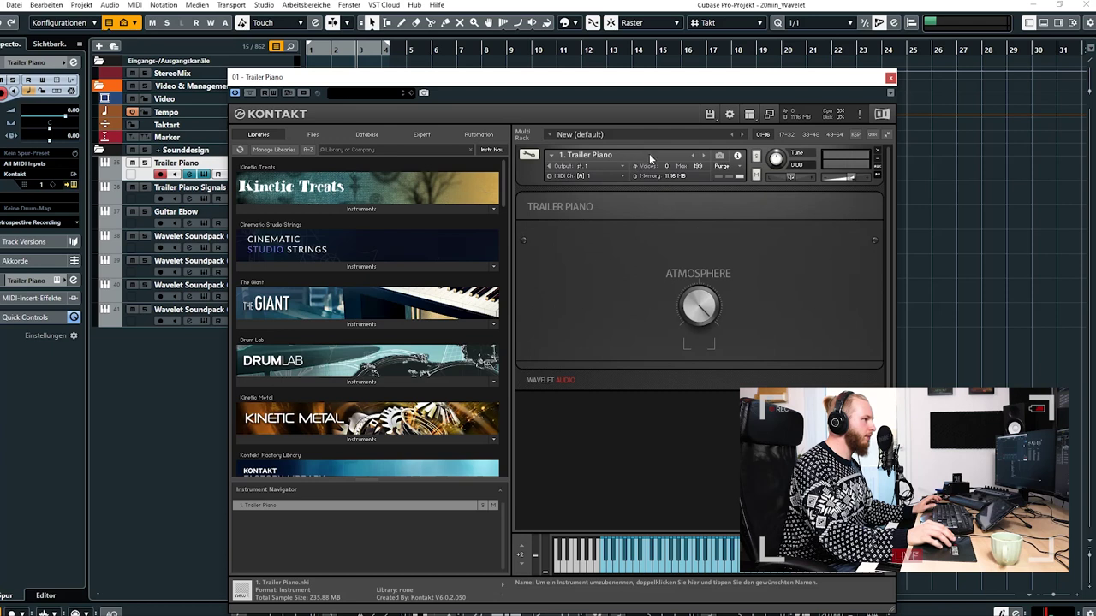
left_click(891, 78)
View the Kontakt instruments loaded on the Trailer Piano Signals and Guitar Ebow tracks, closing each window again.
key("Down")
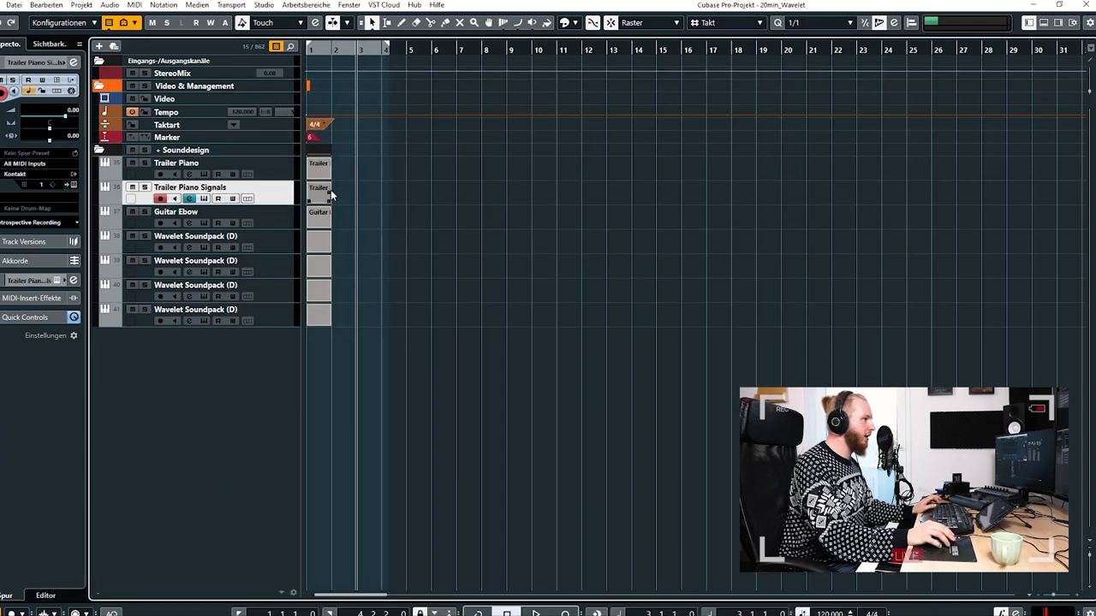
key("e")
left_click_drag(678, 82, 685, 79)
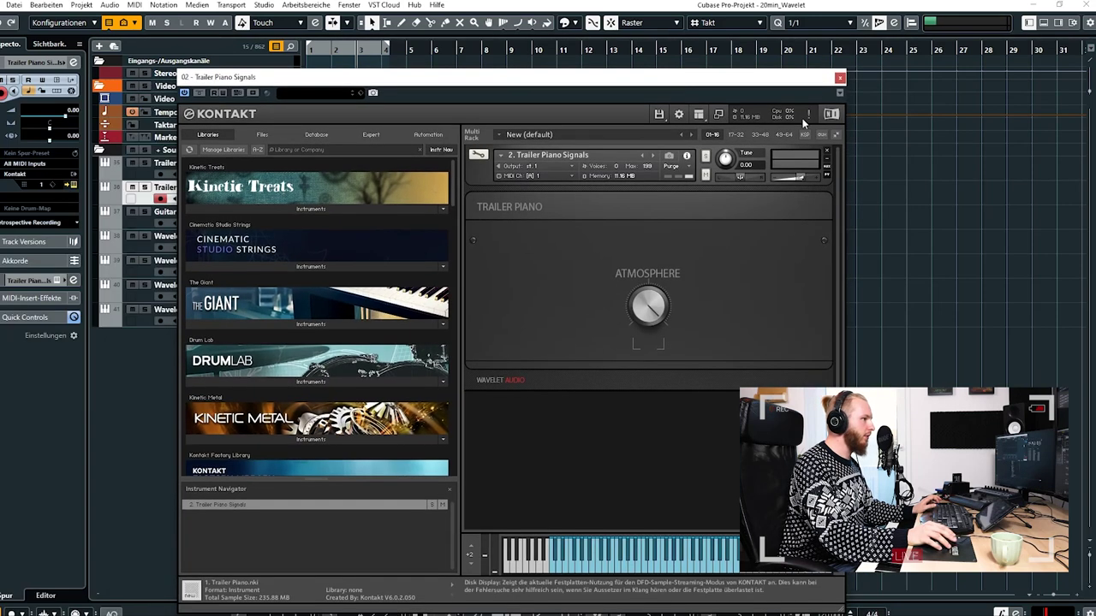
left_click(839, 78)
key("Down")
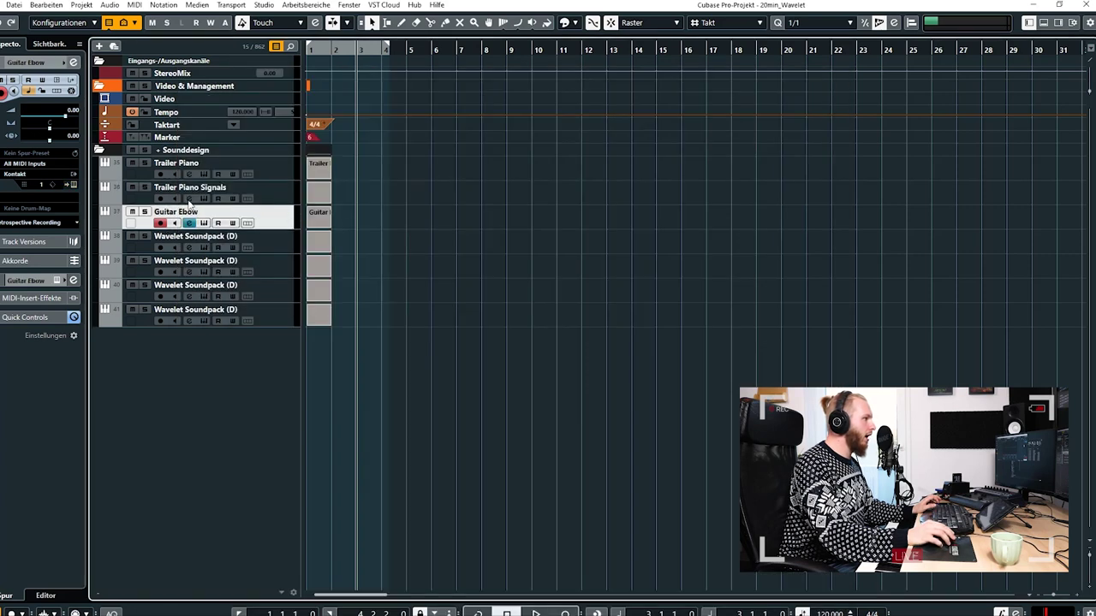
key("e")
left_click_drag(632, 67, 736, 69)
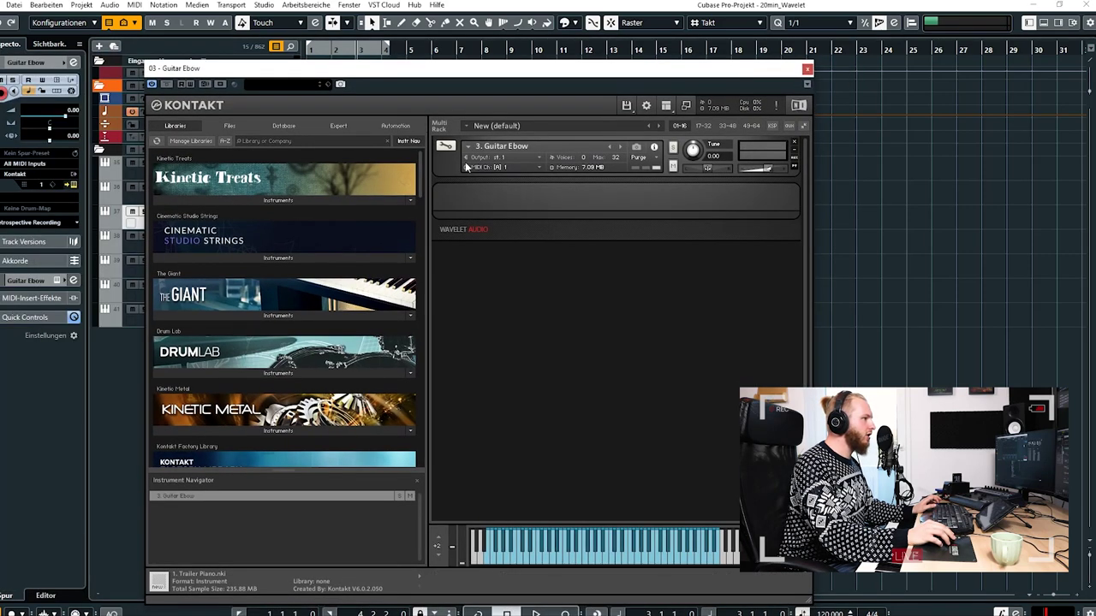
left_click(808, 71)
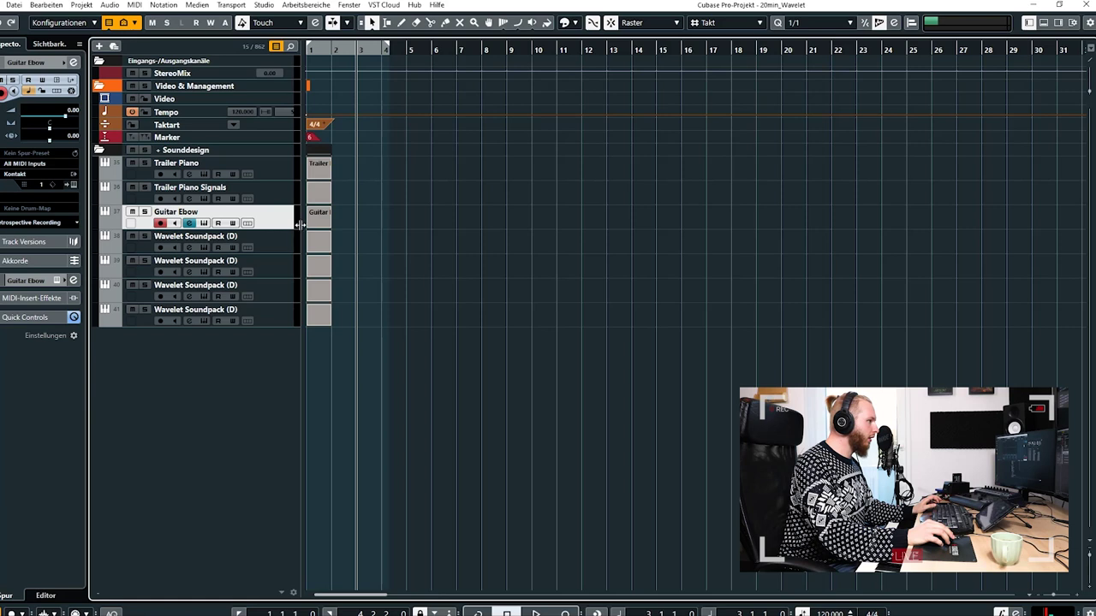
Open the first Wavelet Soundpack track's instrument and browse the samples in the Sound Design folder of WA - Free Trailer Ambient Tools.
left_click(291, 244)
key("e")
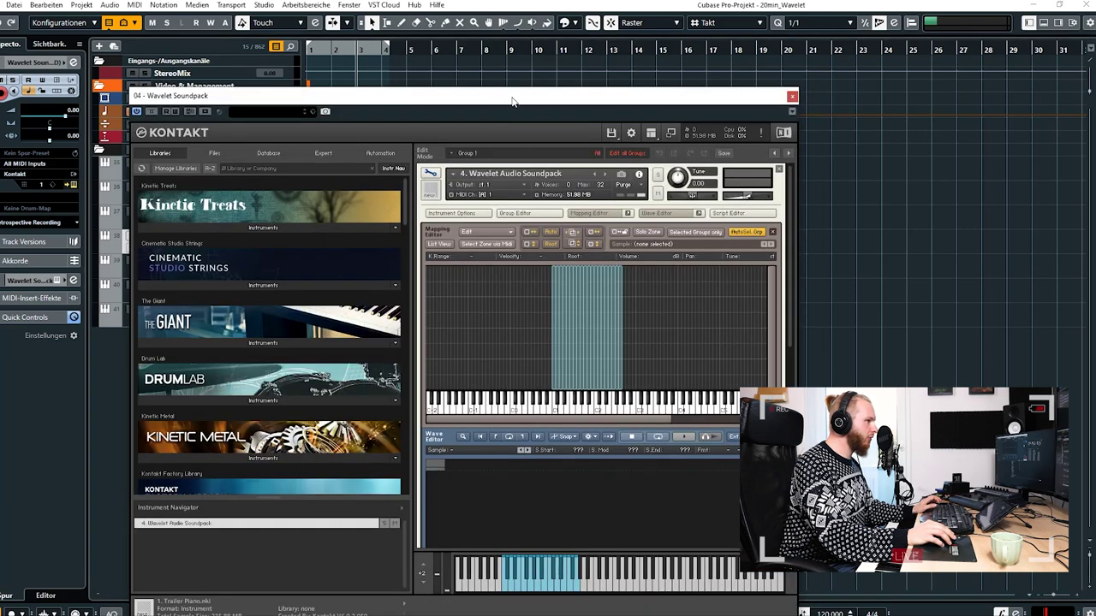
left_click(275, 123)
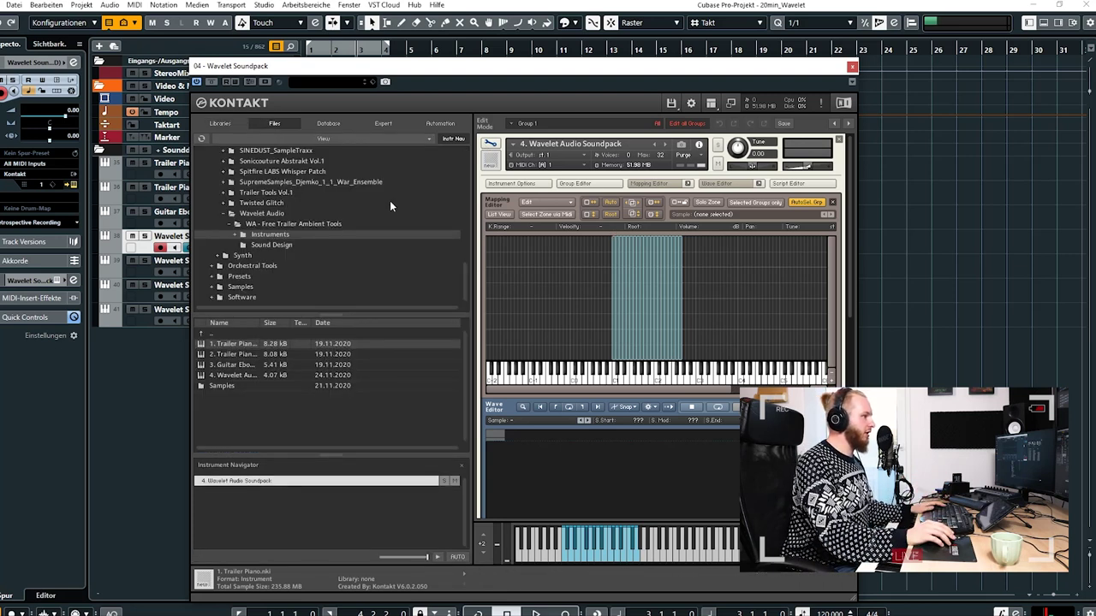
left_click(278, 245)
scroll(240, 353, "down", 2)
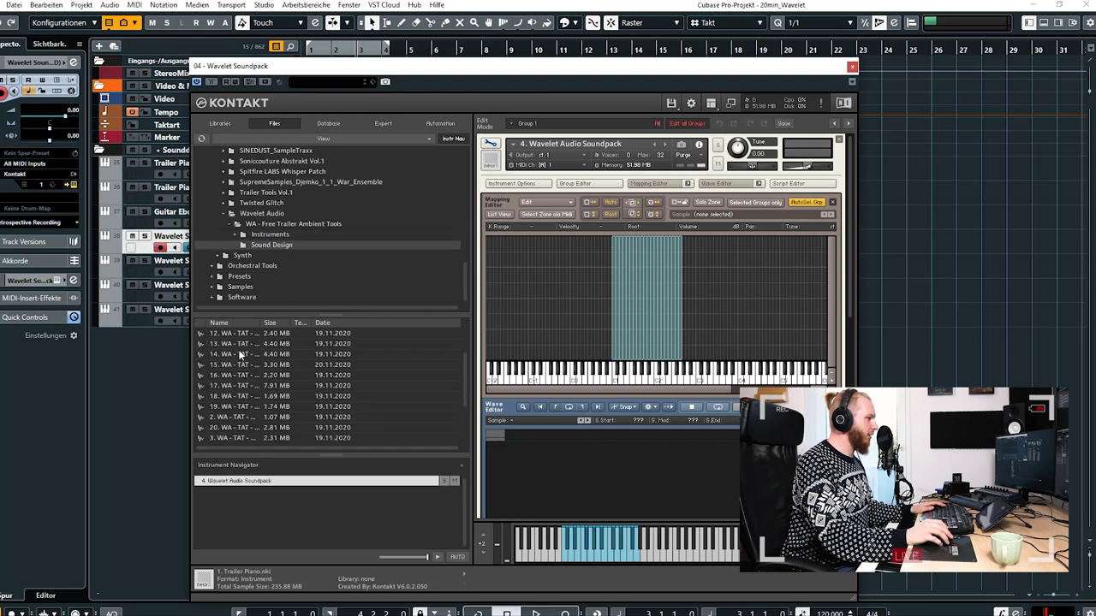
scroll(237, 343, "down", 4)
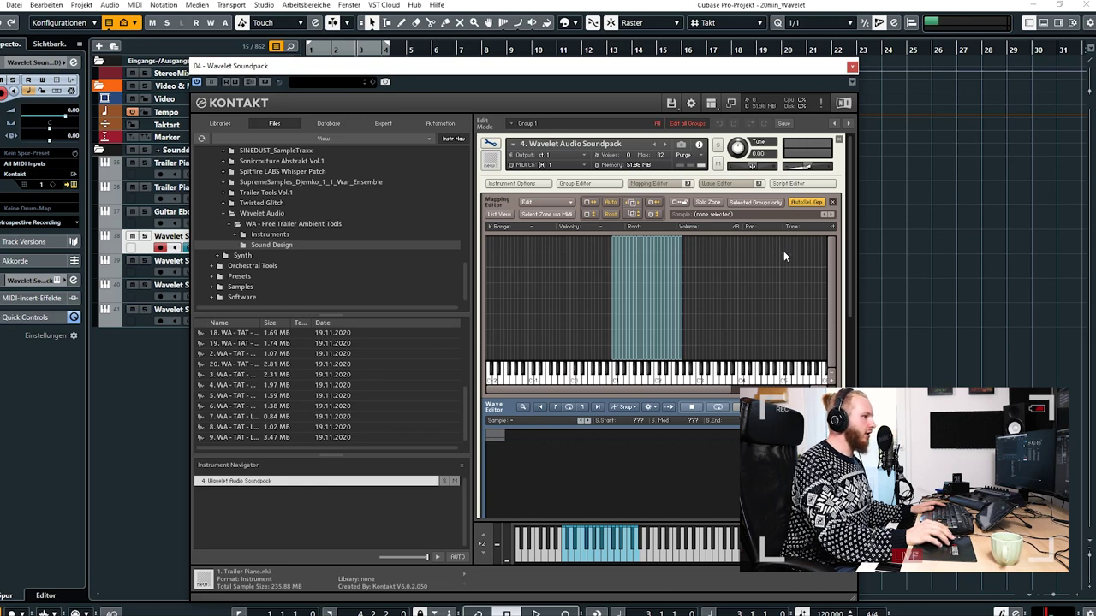
Create a new empty instrument in the Kontakt rack and map the sample 1. WA - TAT - Hit 1 C.wav to key F1.
left_click(490, 145)
double_click(598, 249)
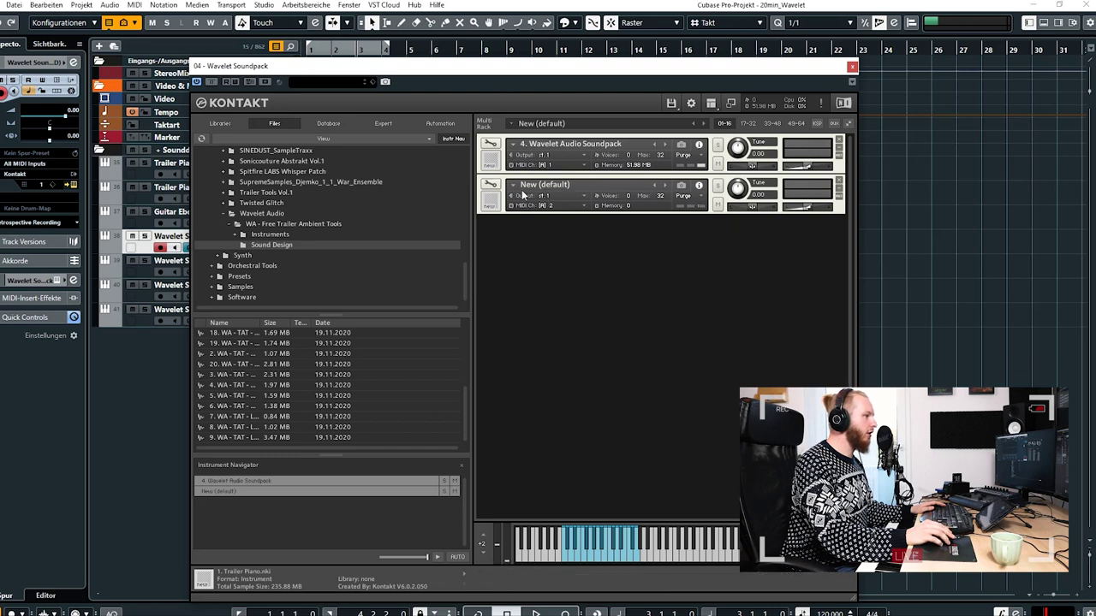
left_click(493, 186)
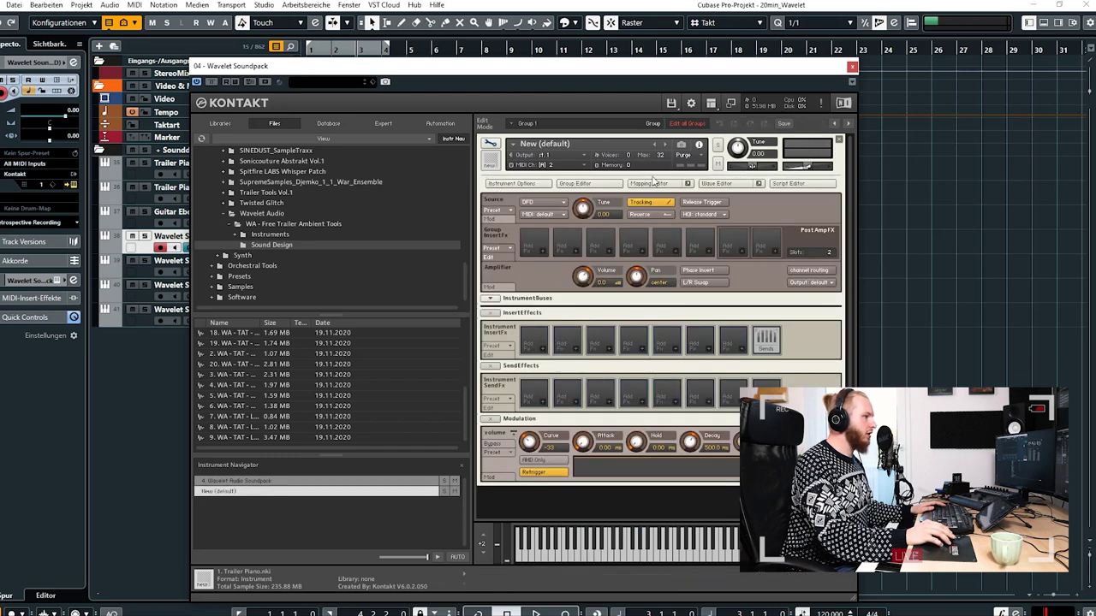
left_click(649, 183)
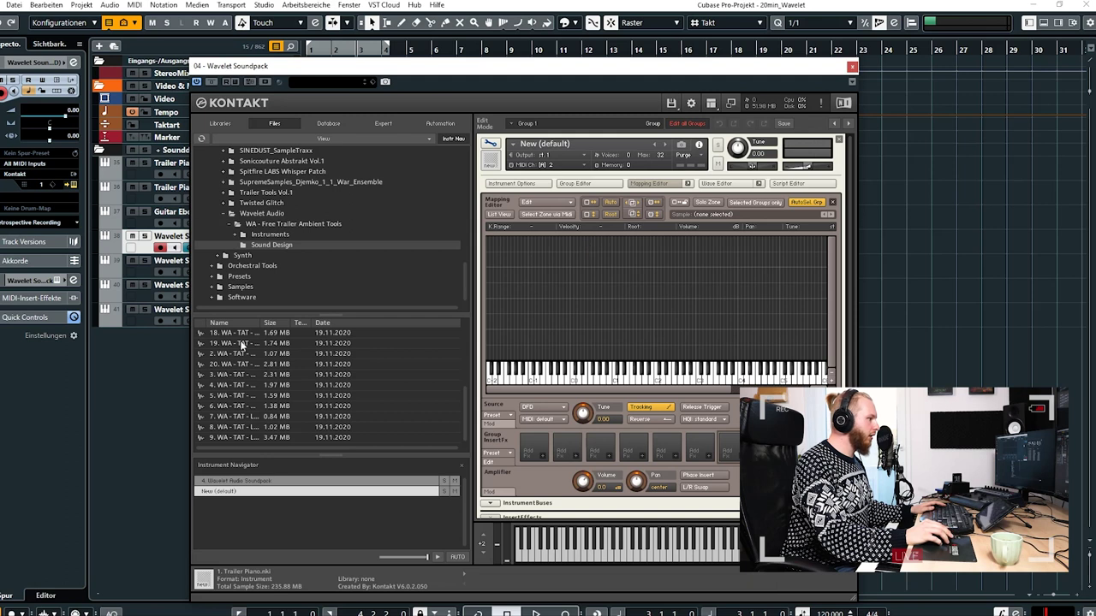
scroll(236, 360, "up", 4)
left_click_drag(229, 345, 632, 360)
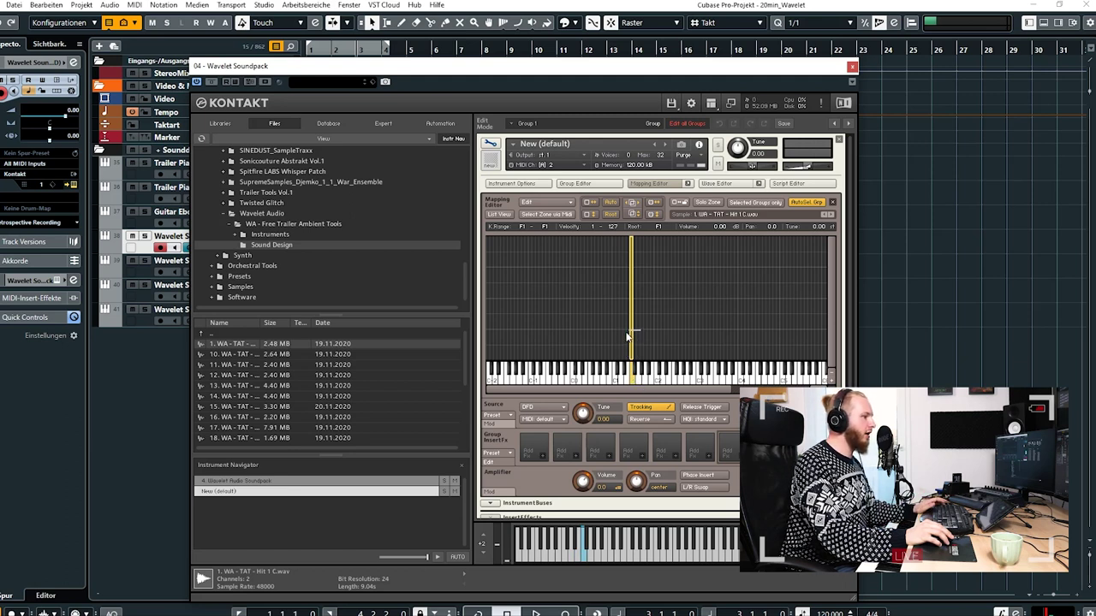
Show the mapped sample in the Wave Editor and enable Timemachine Pro in its Sync / Slice settings.
left_click(648, 183)
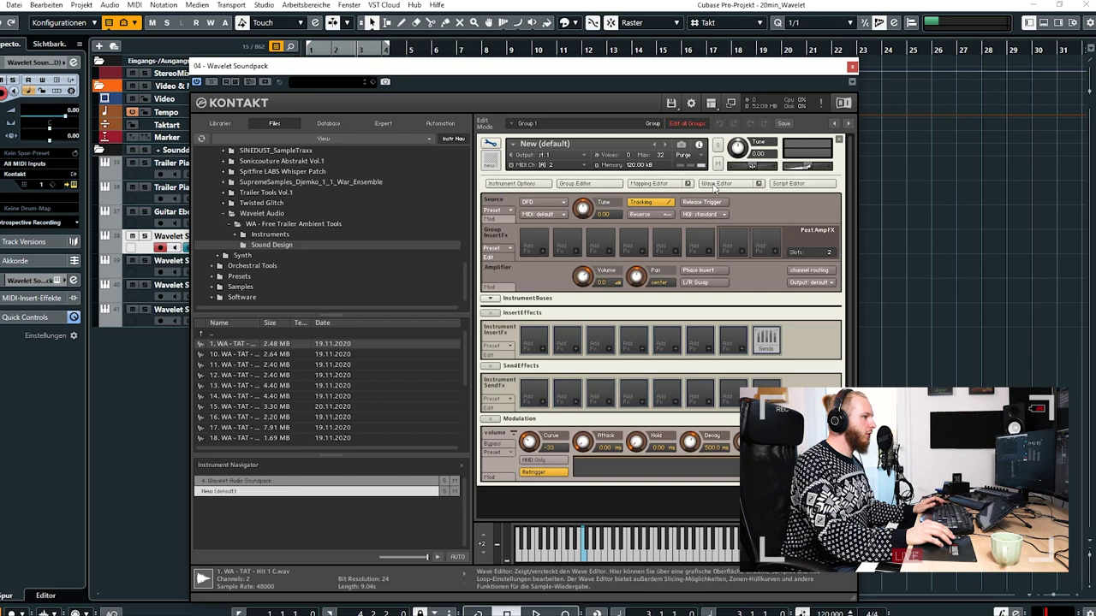
left_click(717, 183)
left_click(594, 348)
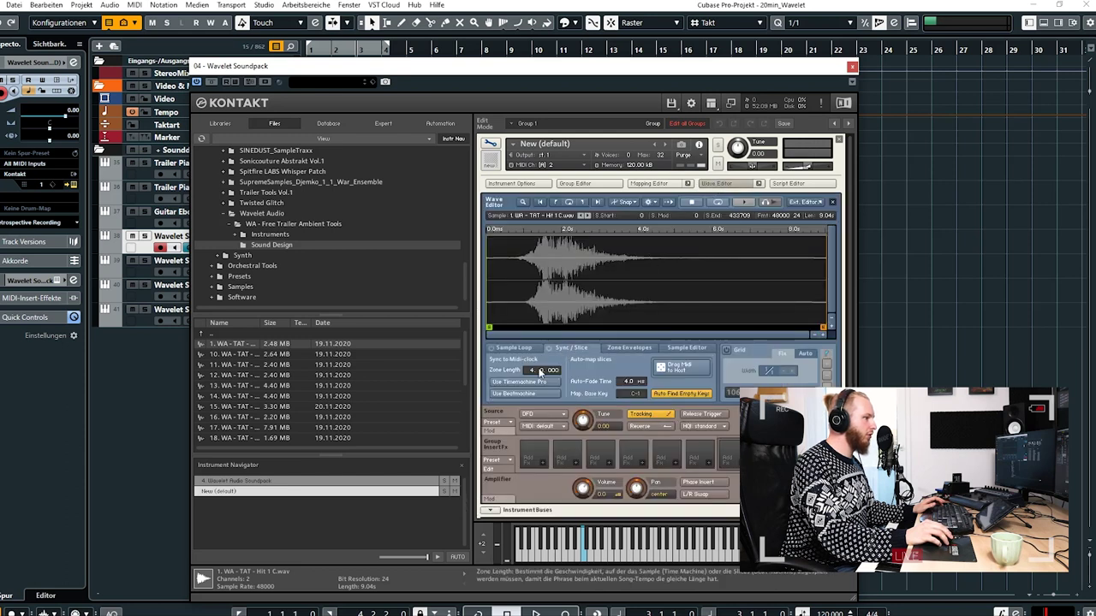
left_click(518, 382)
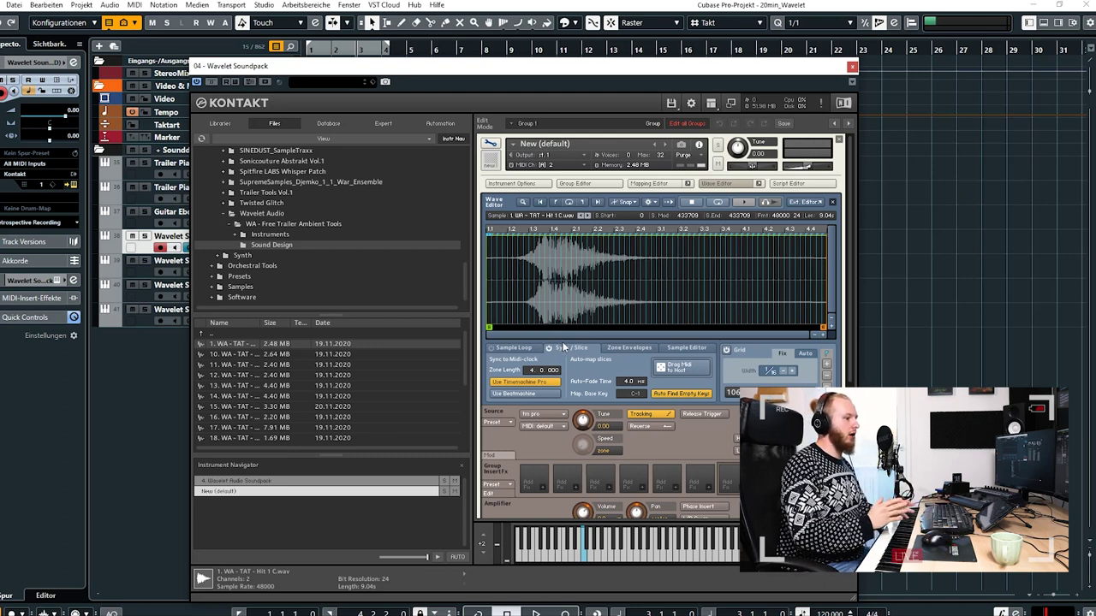
Remove the new default instrument from the rack without saving it and close the Kontakt window.
left_click(725, 188)
left_click(491, 145)
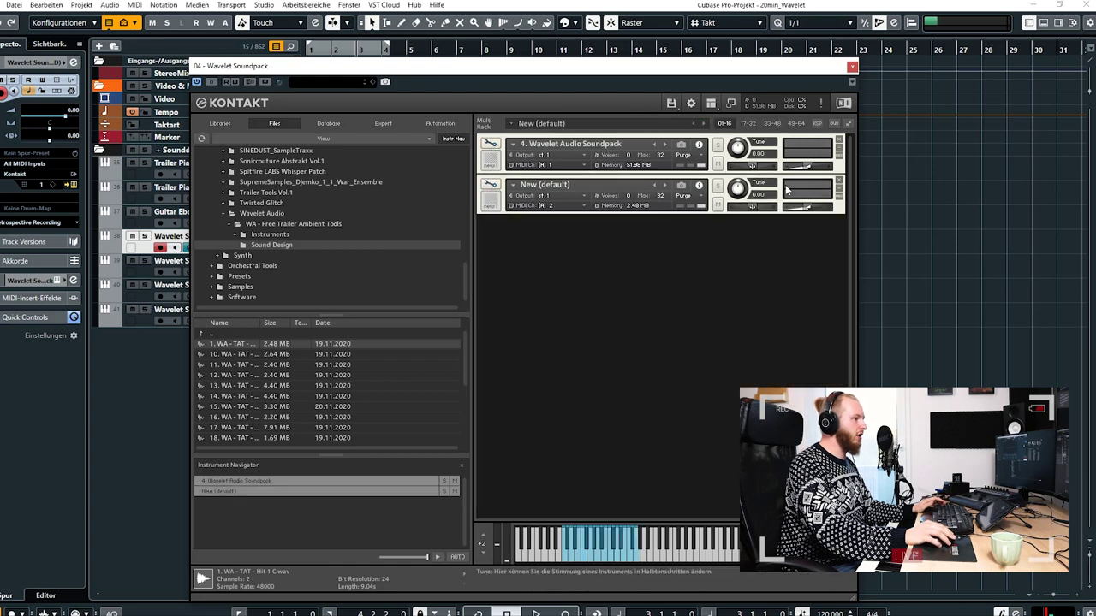
left_click(840, 182)
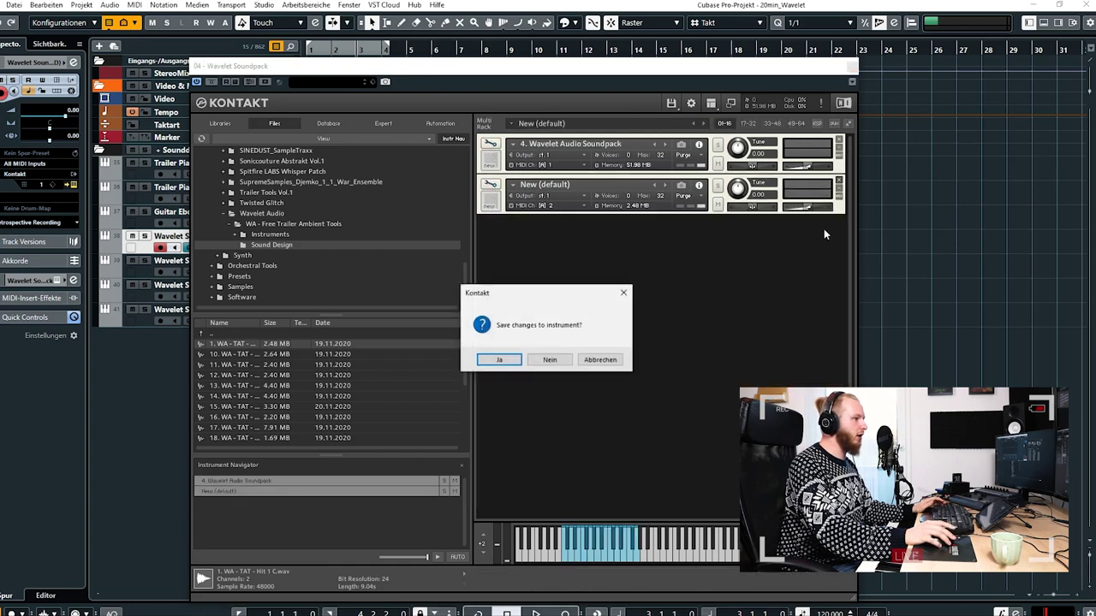
left_click(547, 360)
left_click(852, 67)
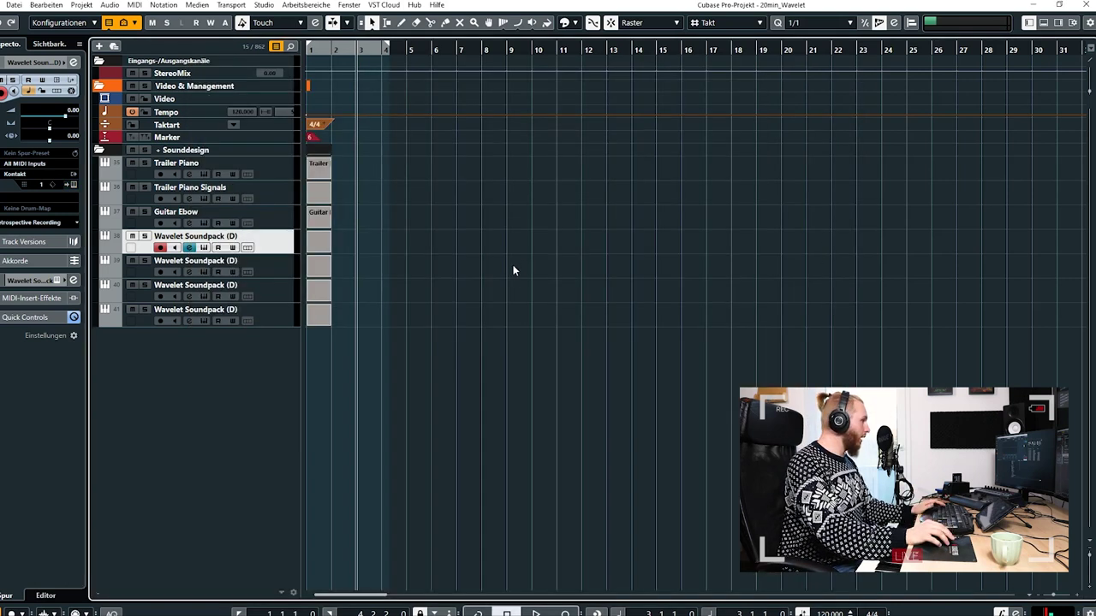
Extend the locator range to bar 23 and set the tuning of the Trailer Piano instrument to -12.00.
left_click(295, 178)
left_click_drag(388, 47, 856, 52)
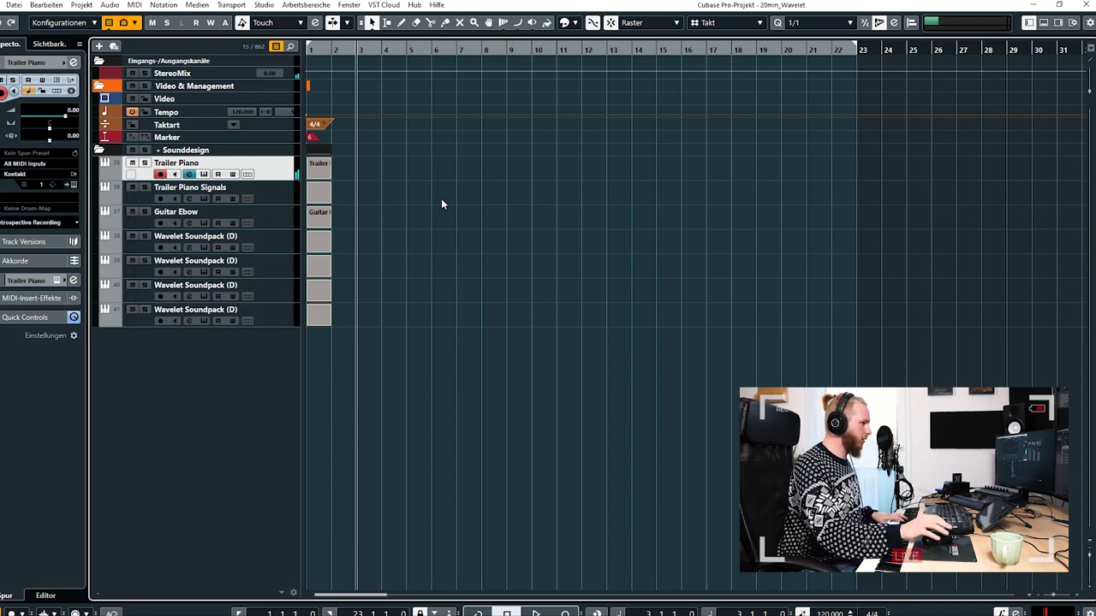
key("e")
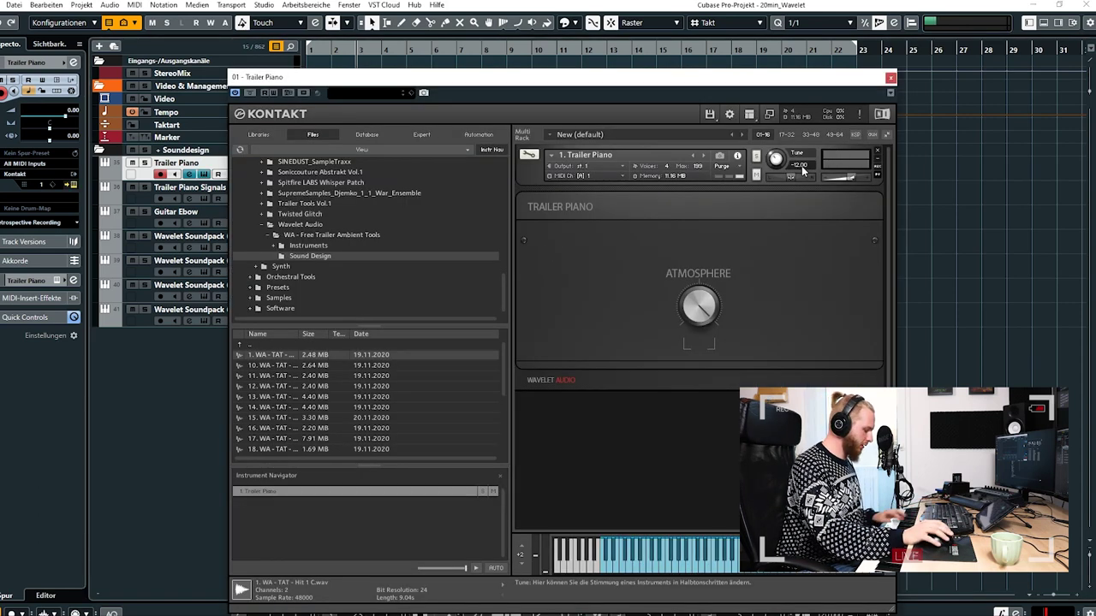
key("e")
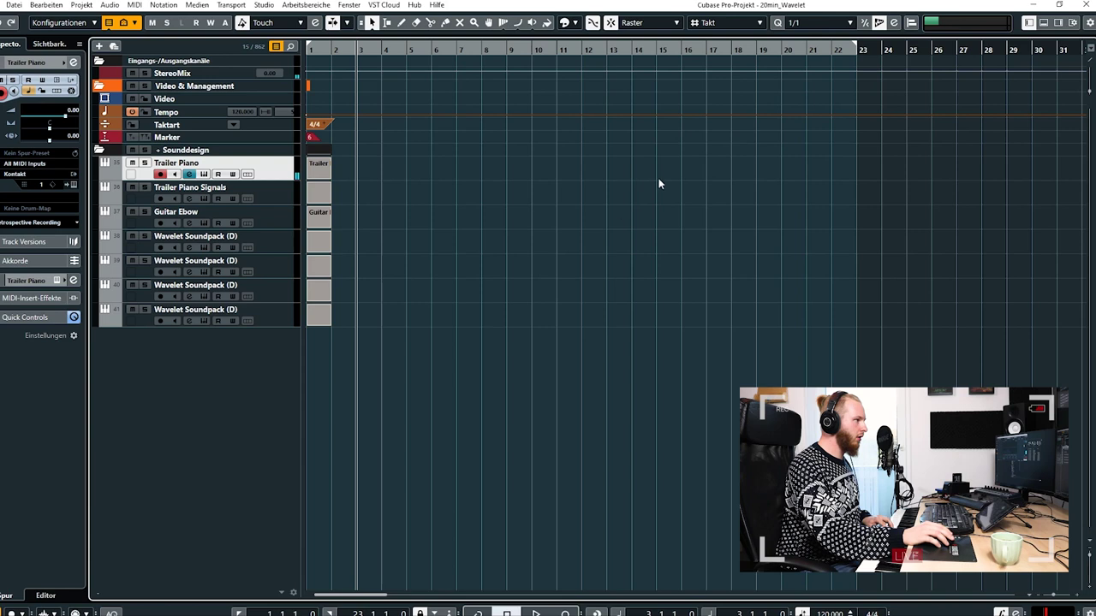
Record a MIDI piano performance on the Trailer Piano track from bar 3 to about bar 25.
key("KP_Multiply")
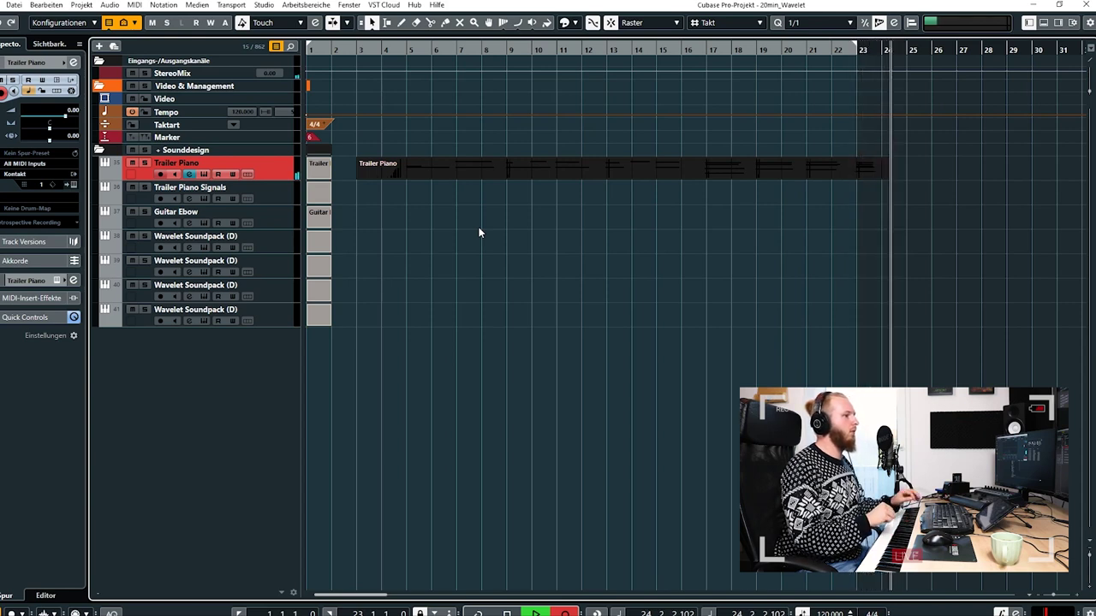
key("space")
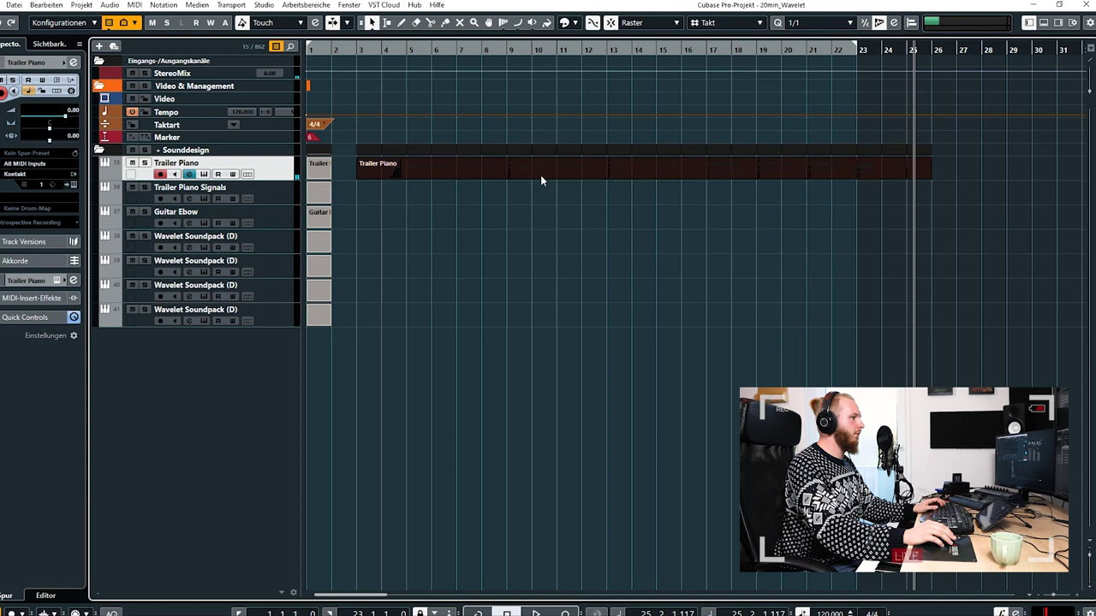
Open the recorded Trailer Piano part in a maximised Key Editor and transpose the upper notes at bars 5, 7 and 9 to F3.
left_click_drag(1095, 123, 418, 122)
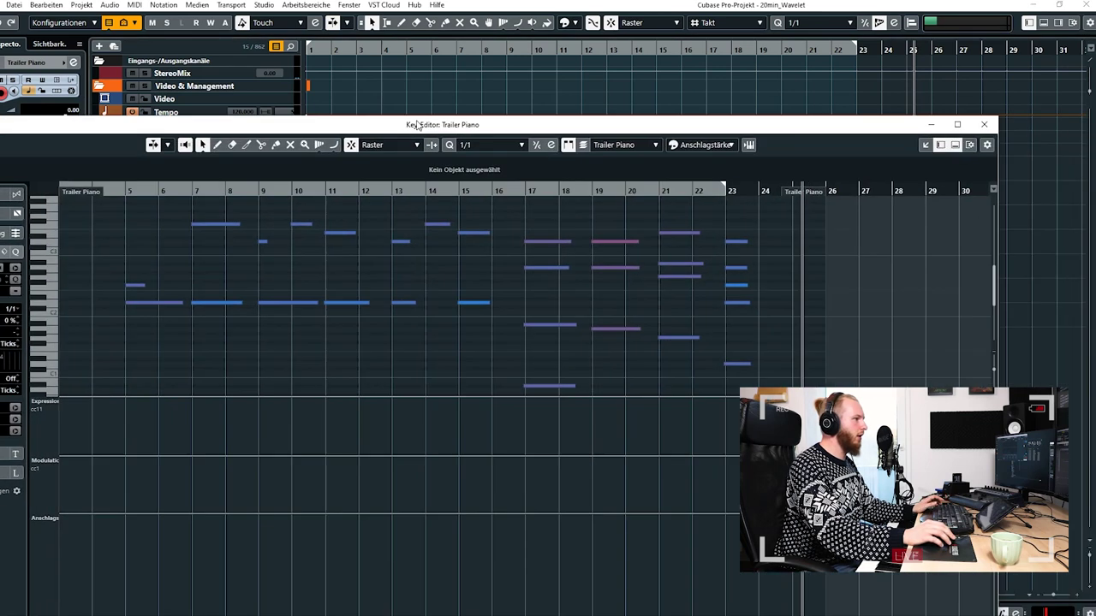
double_click(419, 122)
left_click_drag(276, 102, 185, 170)
key("Up")
key("Up")
key("Up")
key("Up")
key("Up")
key("Up")
key("Up")
key("Up")
key("Up")
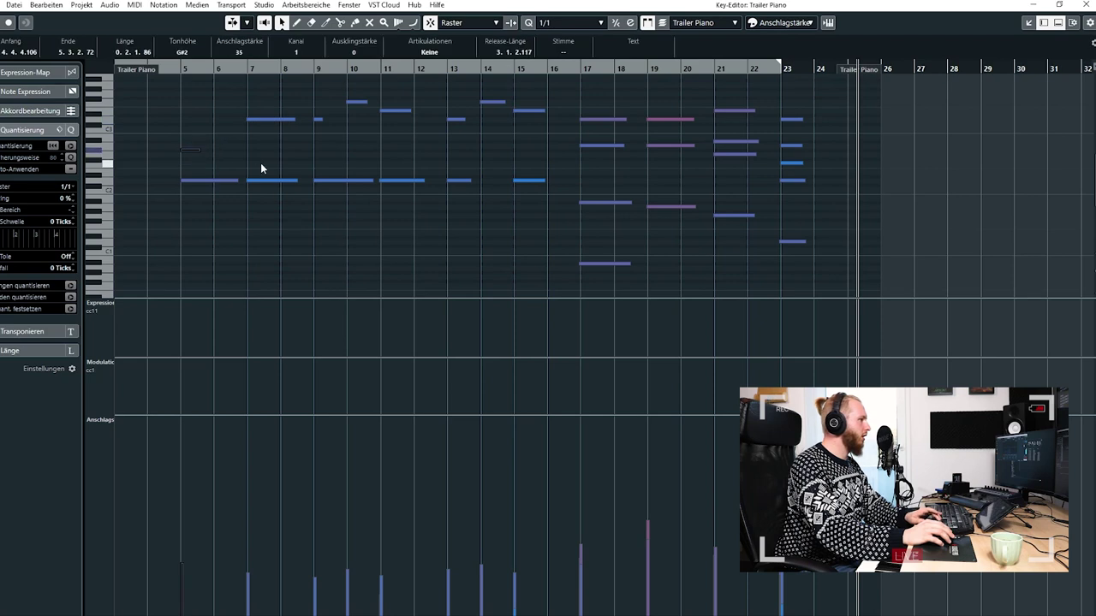
left_click_drag(330, 144, 181, 119)
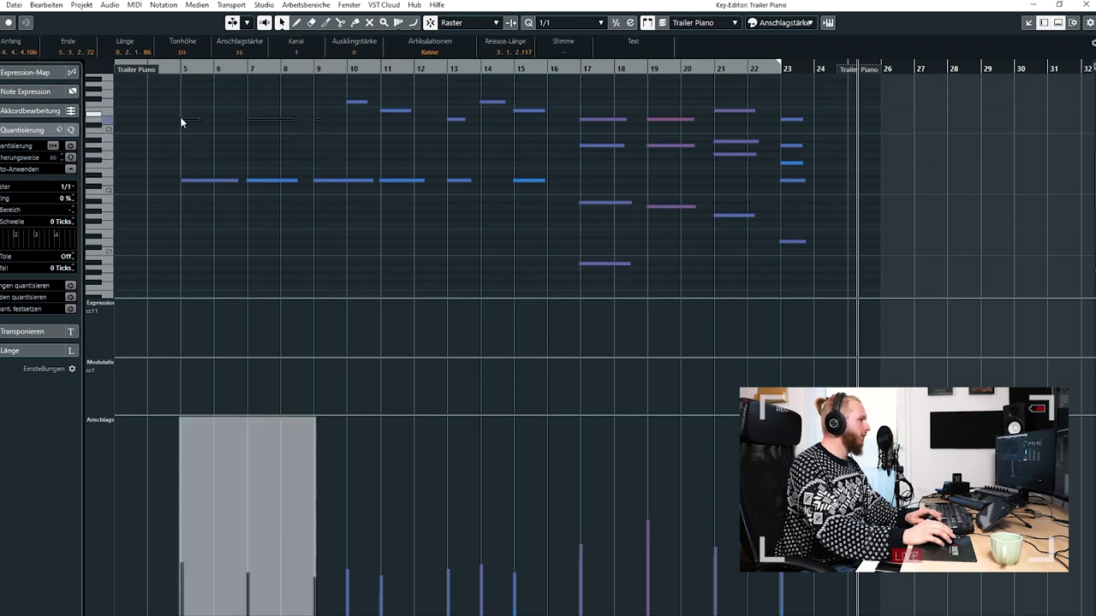
left_click(298, 137)
Quantize all notes of the Trailer Piano part to 1/2.
key("ctrl+a")
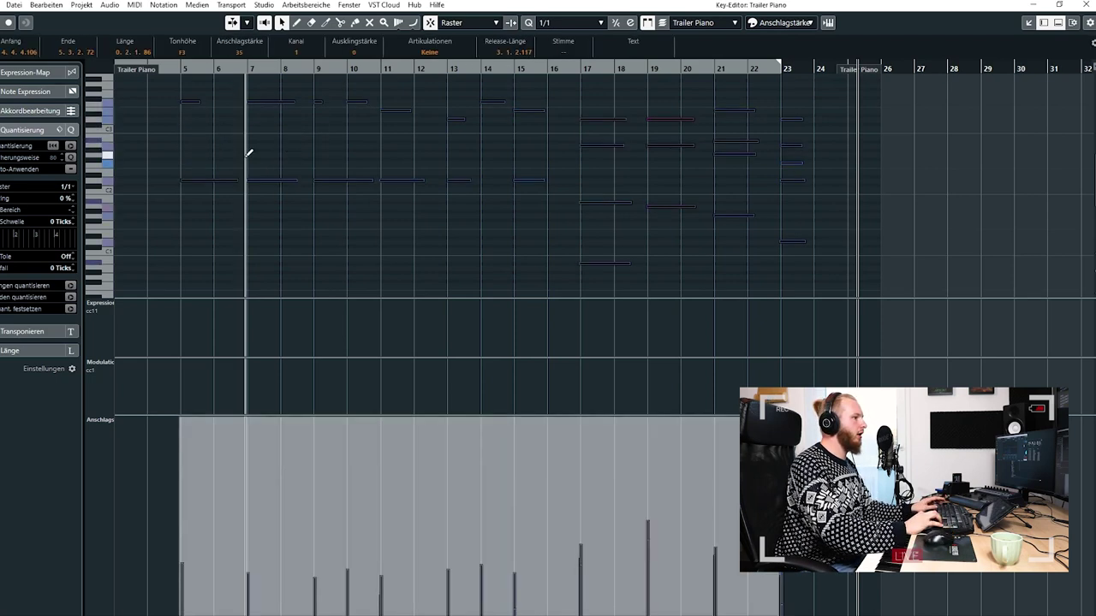
left_click(247, 155, "alt")
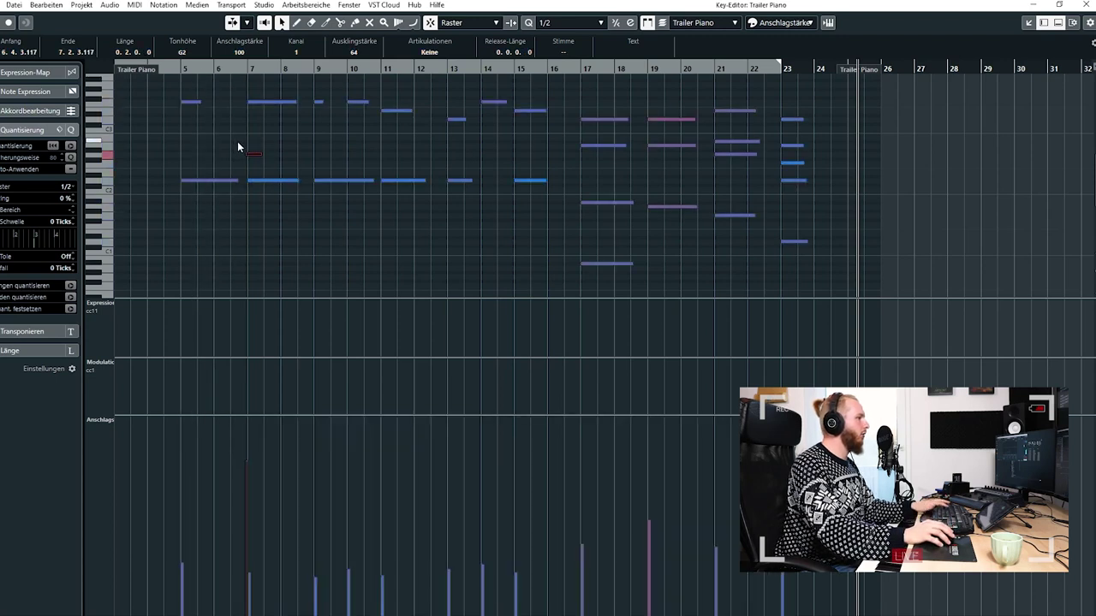
mouse_move(245, 143)
left_mouse_down()
mouse_move(267, 164)
mouse_move(238, 155)
left_mouse_up()
key("Delete")
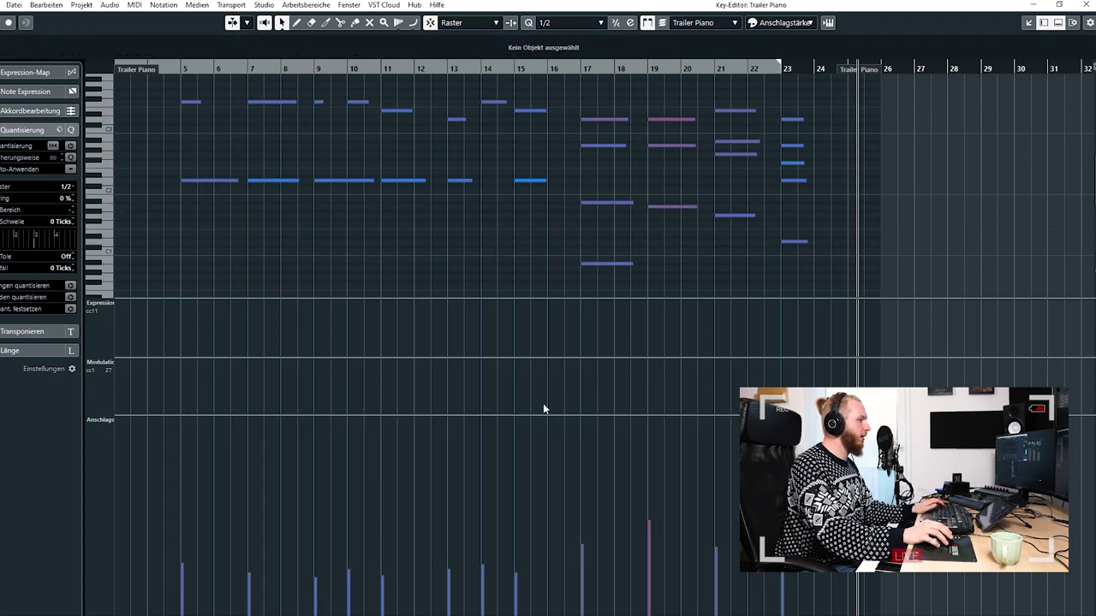
Lower the velocities of all notes in the Trailer Piano part together and clear the selection.
key("ctrl+a")
left_click_drag(481, 420, 485, 454)
left_click(183, 138)
Trim the start of the Trailer Piano part to bar 5 and play it back in the project window.
left_click_drag(182, 67, 202, 78)
key("space")
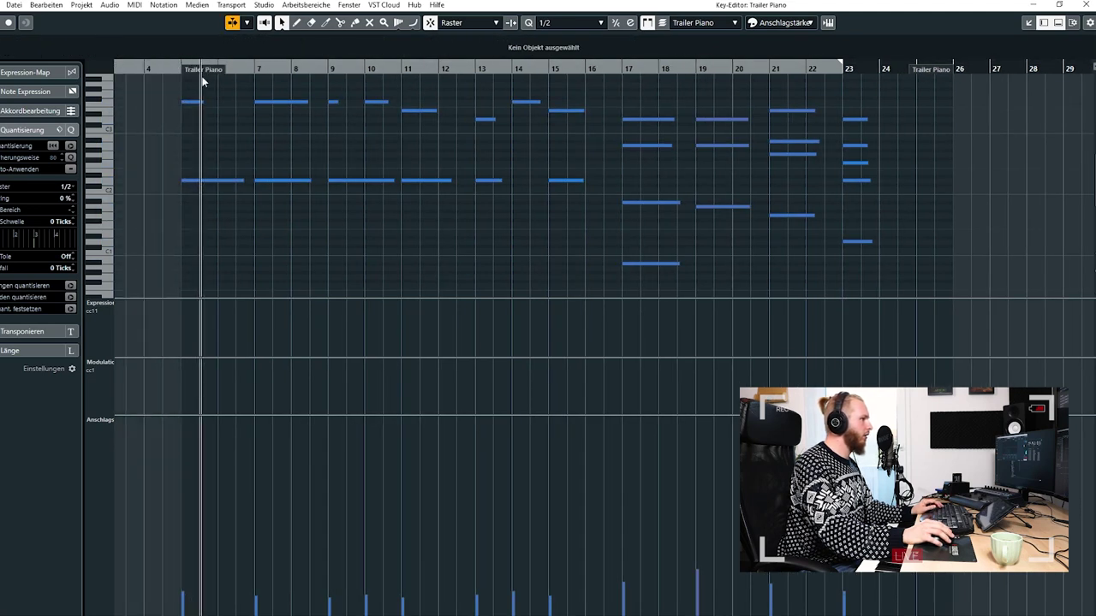
left_click(1085, 5)
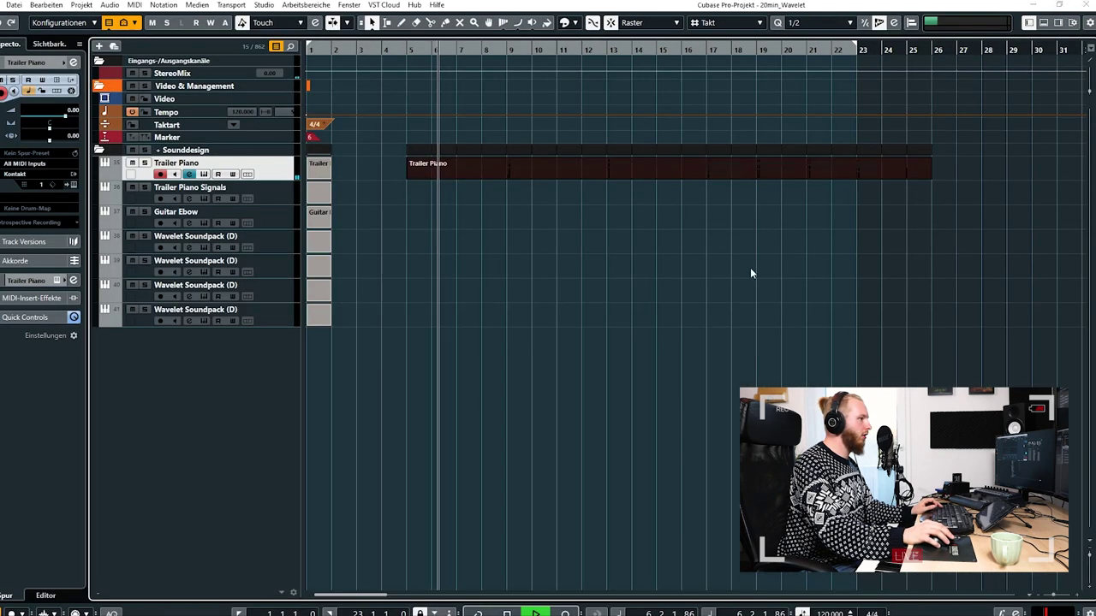
Check the Kontakt instrument on the Trailer Piano Signals track and place the playhead at bar 4.
left_click(278, 191)
key("e")
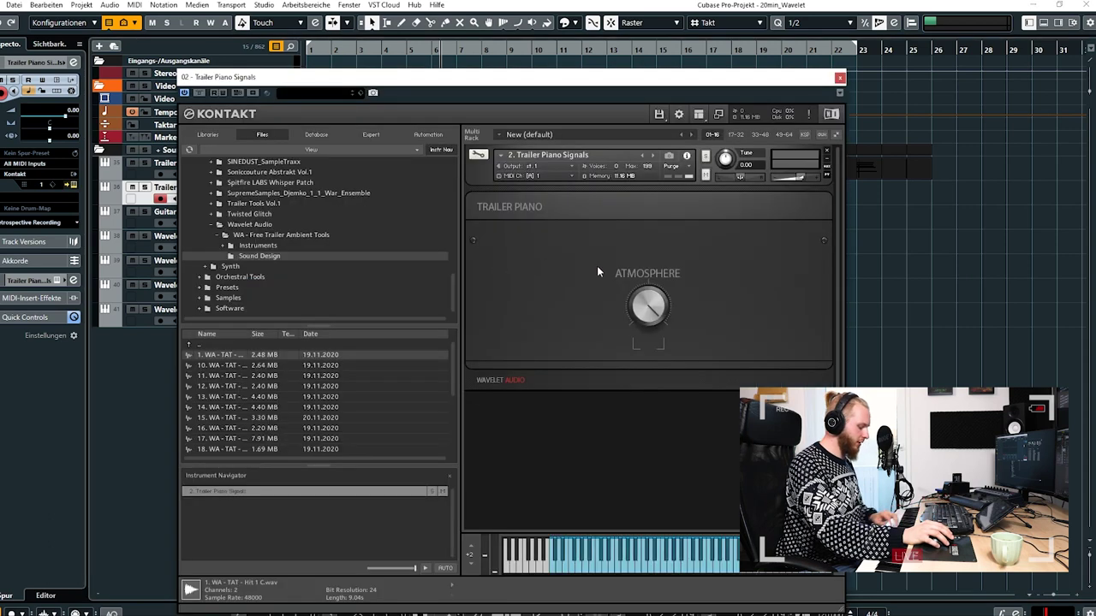
left_click(840, 78)
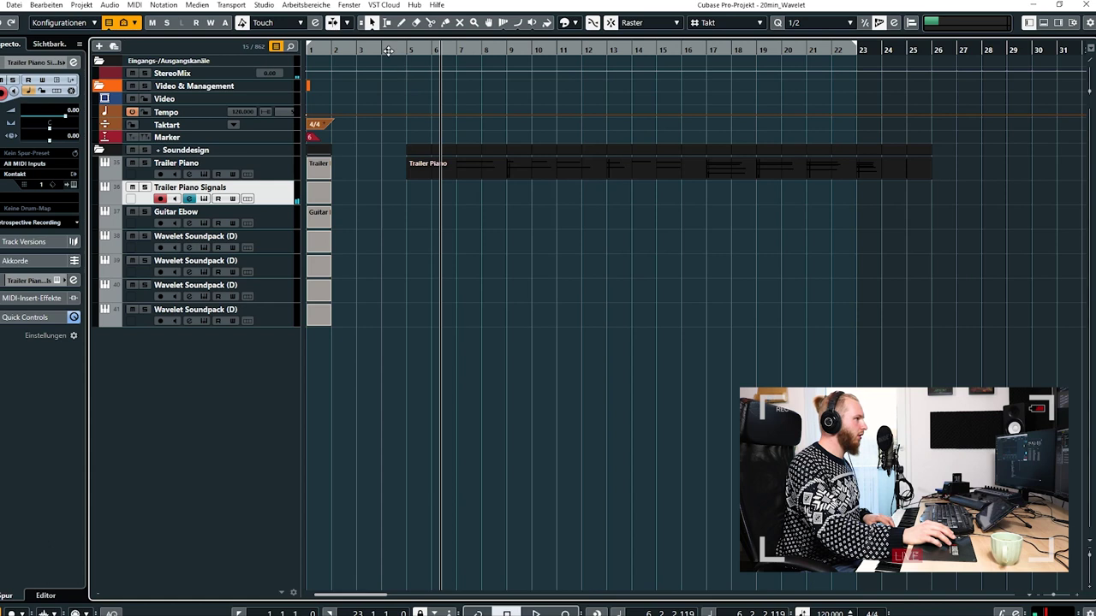
left_click_drag(388, 50, 439, 136)
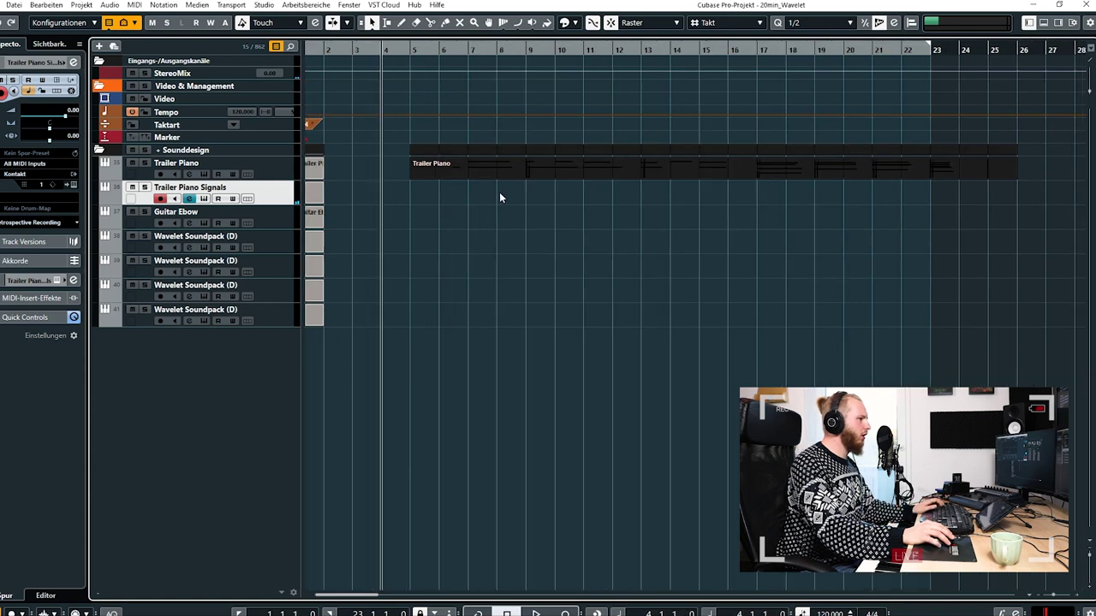
Colour the Trailer Piano part light grey and clear the selection.
left_click_drag(476, 172, 493, 196)
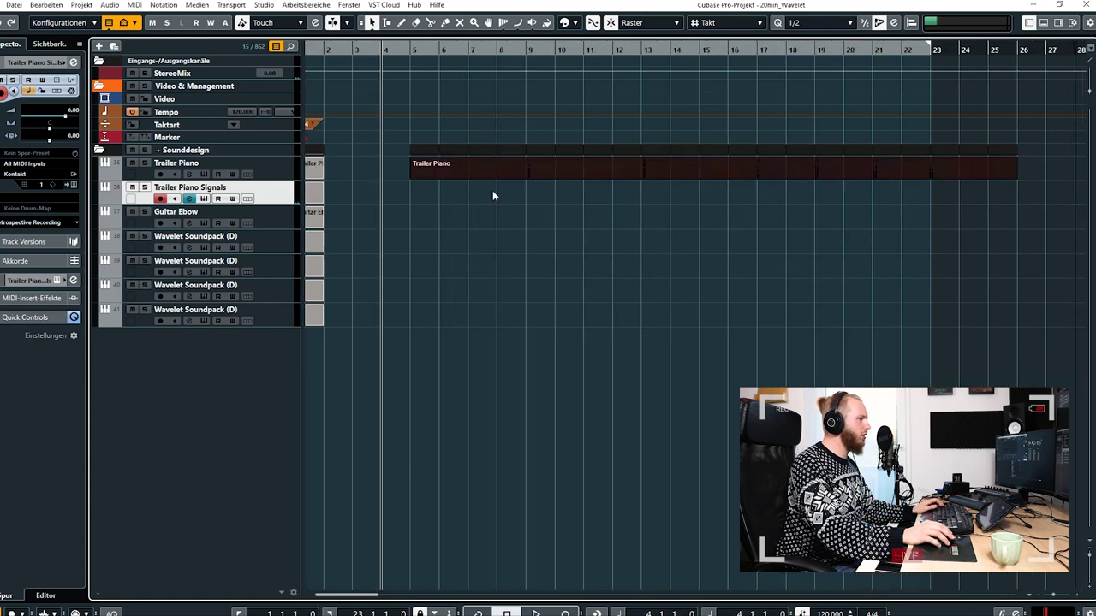
left_click(565, 24)
left_click(702, 57)
left_click_drag(524, 279, 456, 323)
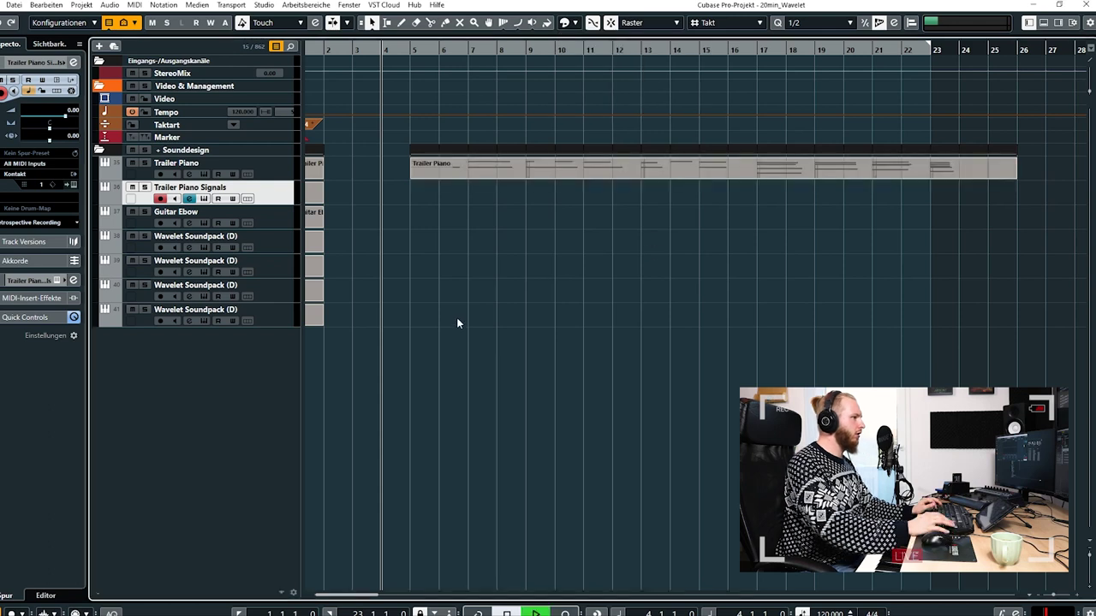
Record a Trailer Piano Signals part from bar 4 to about bar 14, lowering the track volume to -3.35.
key("KP_Multiply")
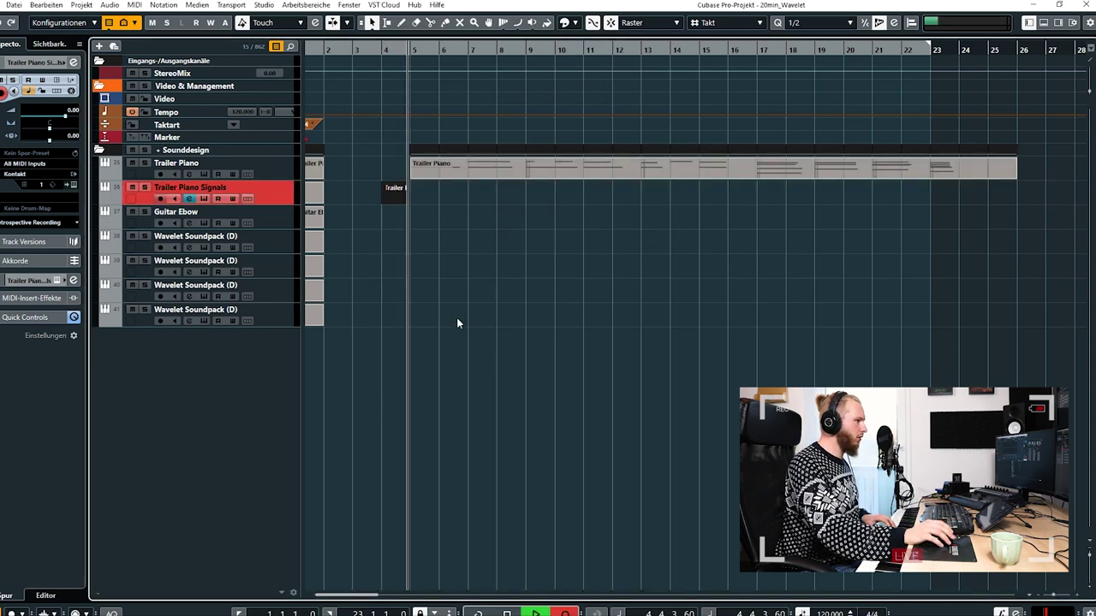
left_click_drag(65, 116, 56, 116)
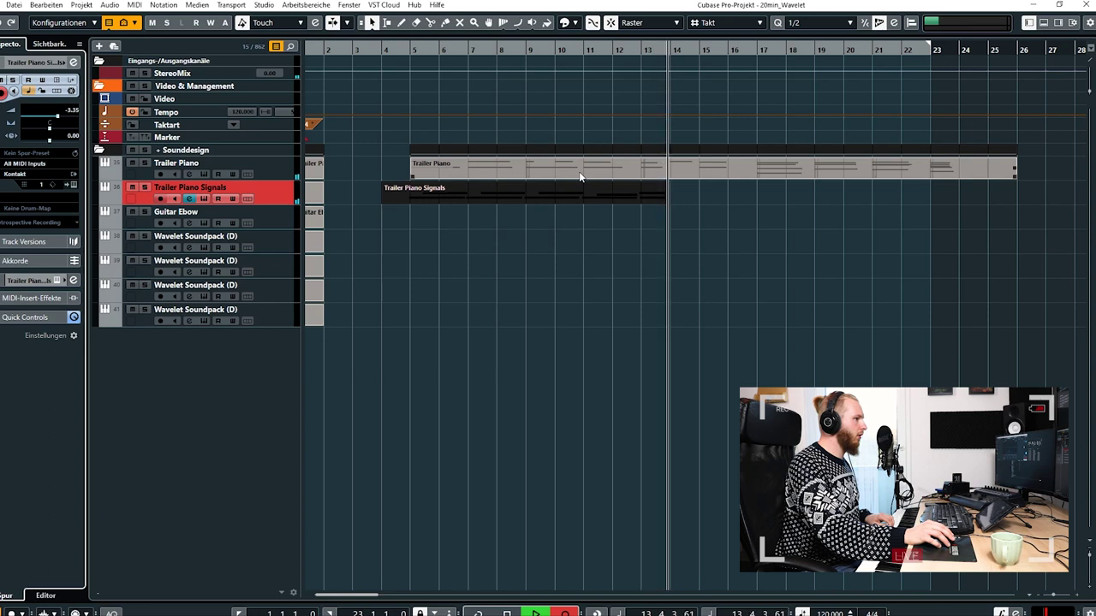
key("space")
Open the Trailer Piano Signals part in the Key Editor, quantize its notes to 1/2 and delete the notes from bar 13 onward.
double_click(592, 192)
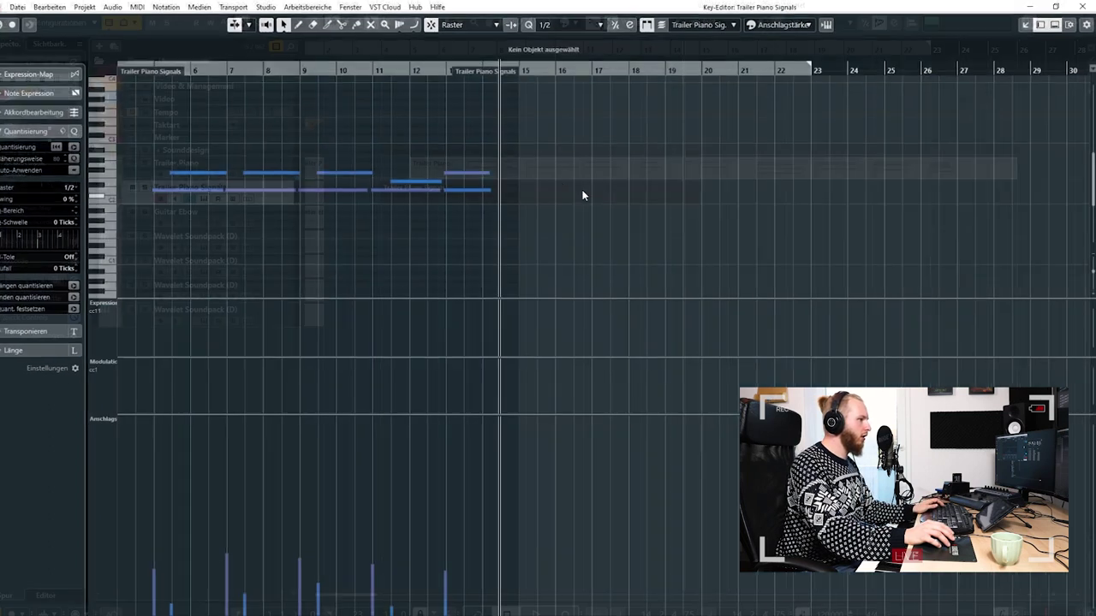
left_click(342, 246)
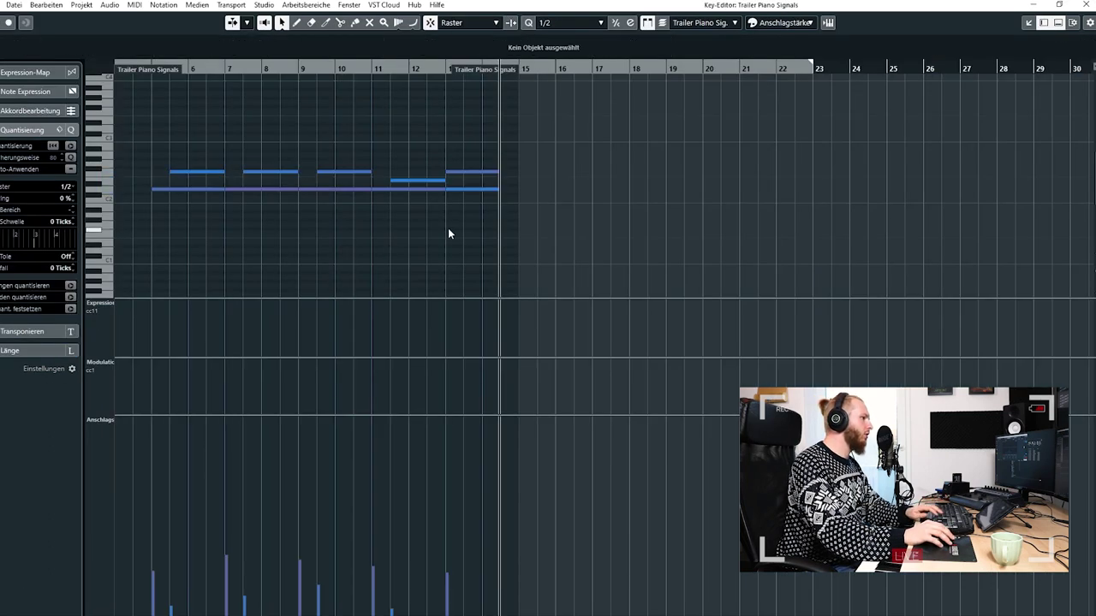
key("Delete")
Duplicate the Trailer Piano Signals notes from bars 9 to 12 to bar 13, extend the part to bar 17 and close the editor.
left_click_drag(456, 234, 326, 238)
key("ctrl+d")
left_click(366, 239)
left_click_drag(515, 73, 574, 82)
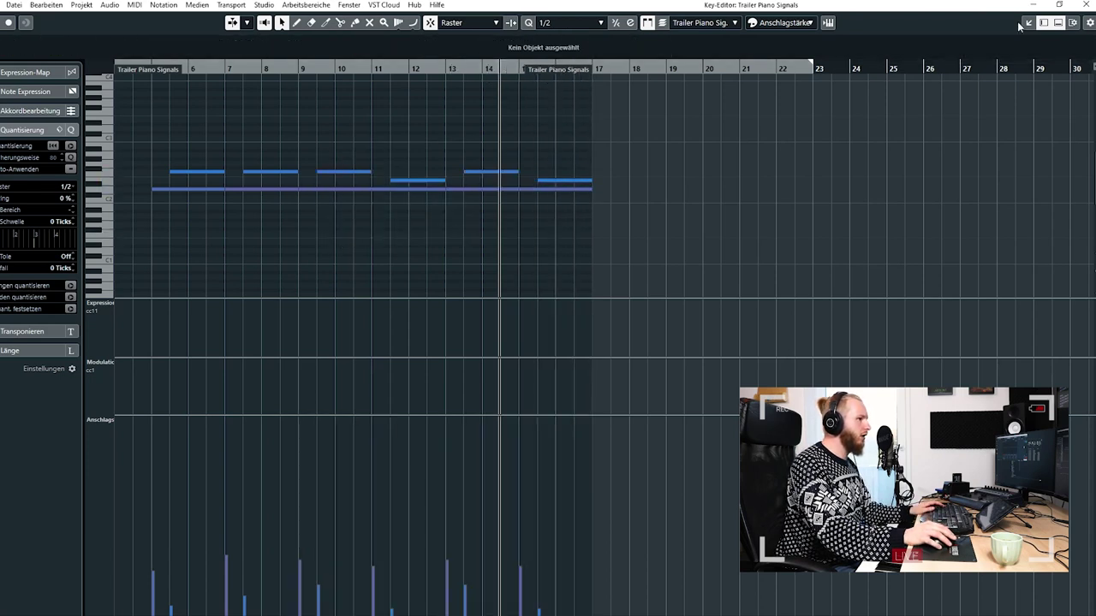
left_click(1086, 5)
Record a second Trailer Piano Signals part from about bar 16 to about bar 25.
left_click(733, 51)
key("space")
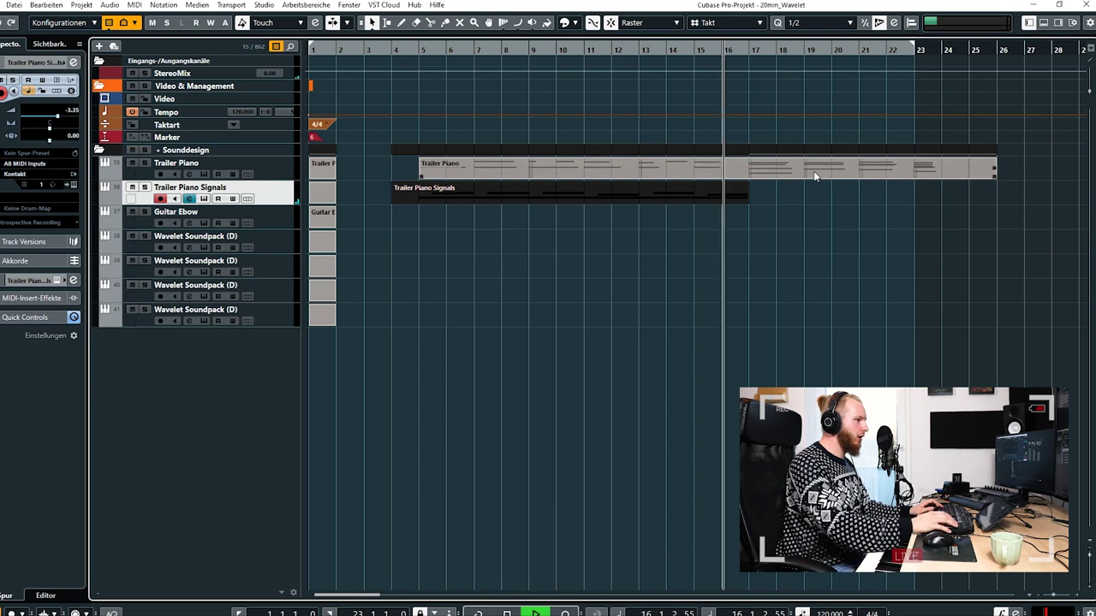
key("KP_Multiply")
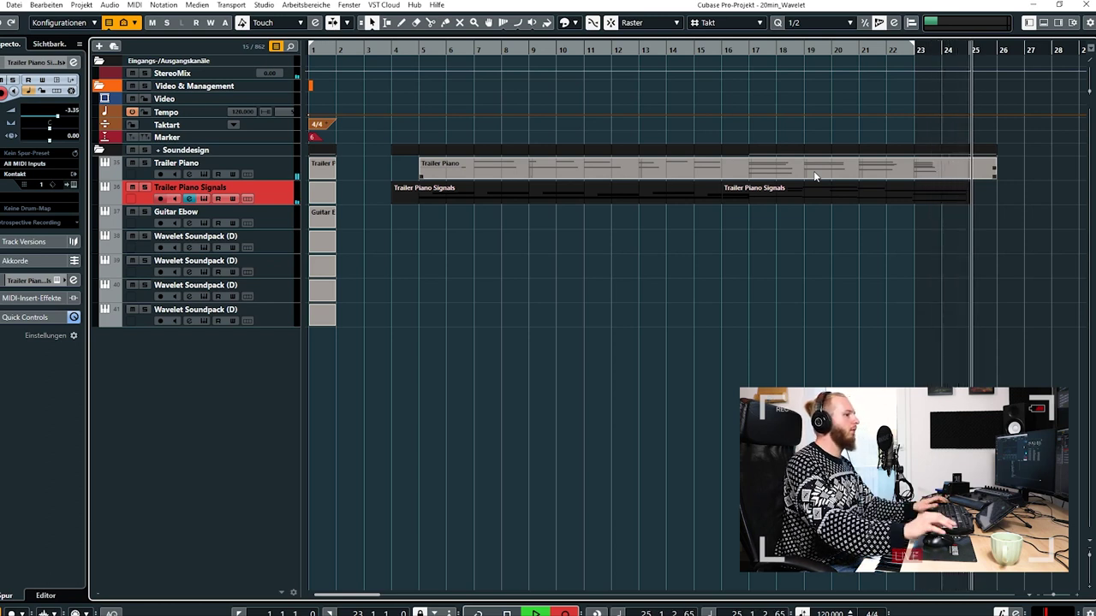
key("space")
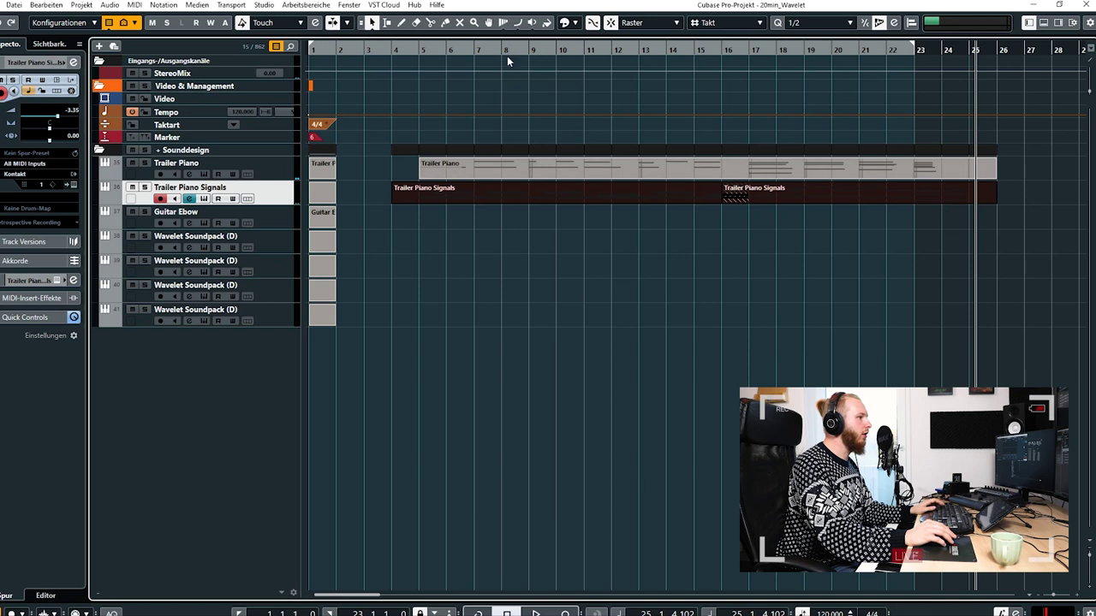
Colour both Trailer Piano Signals parts light grey.
left_click(569, 23)
left_click(699, 54)
left_click(709, 37)
Open both Trailer Piano Signals parts in the Key Editor and quantize all their notes to 1/2.
double_click(782, 197)
key("ctrl+a")
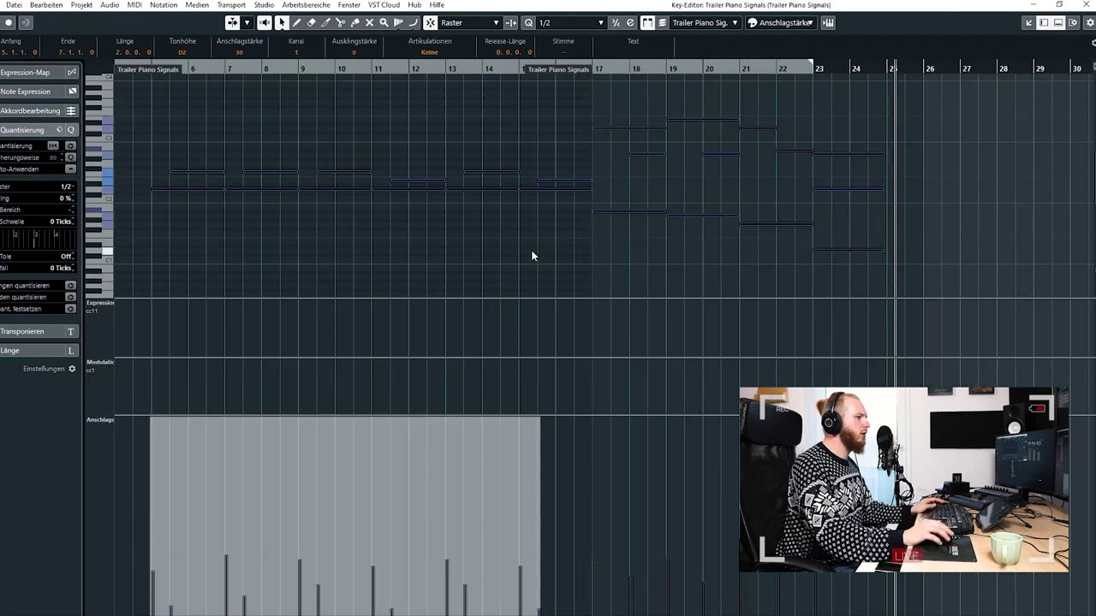
left_click(601, 92)
left_click(1084, 5)
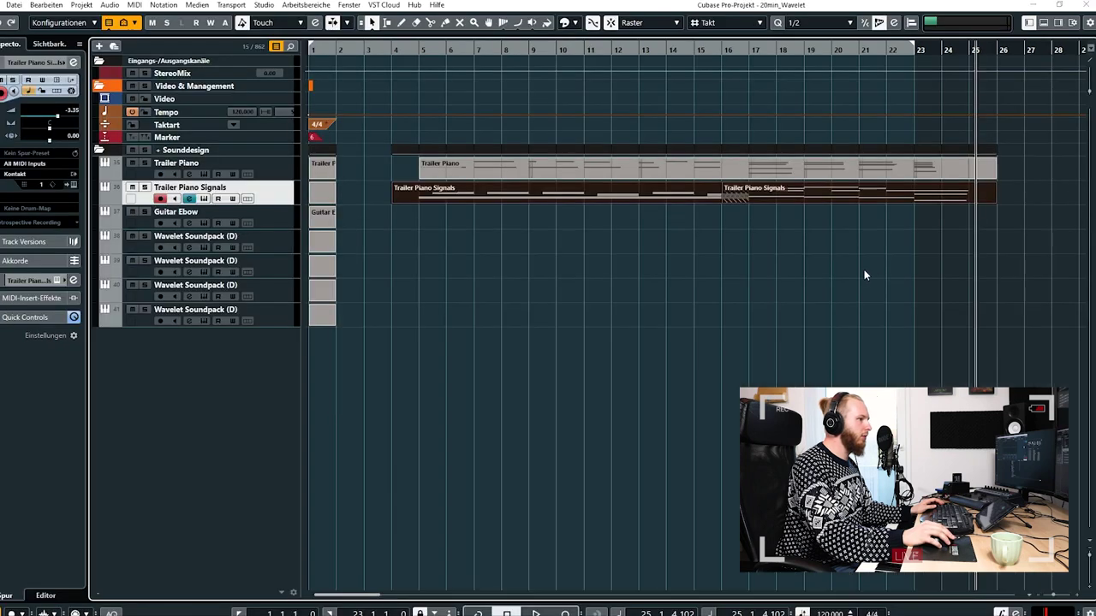
Glue the two Trailer Piano Signals parts into one and clear the selection.
left_click(751, 190)
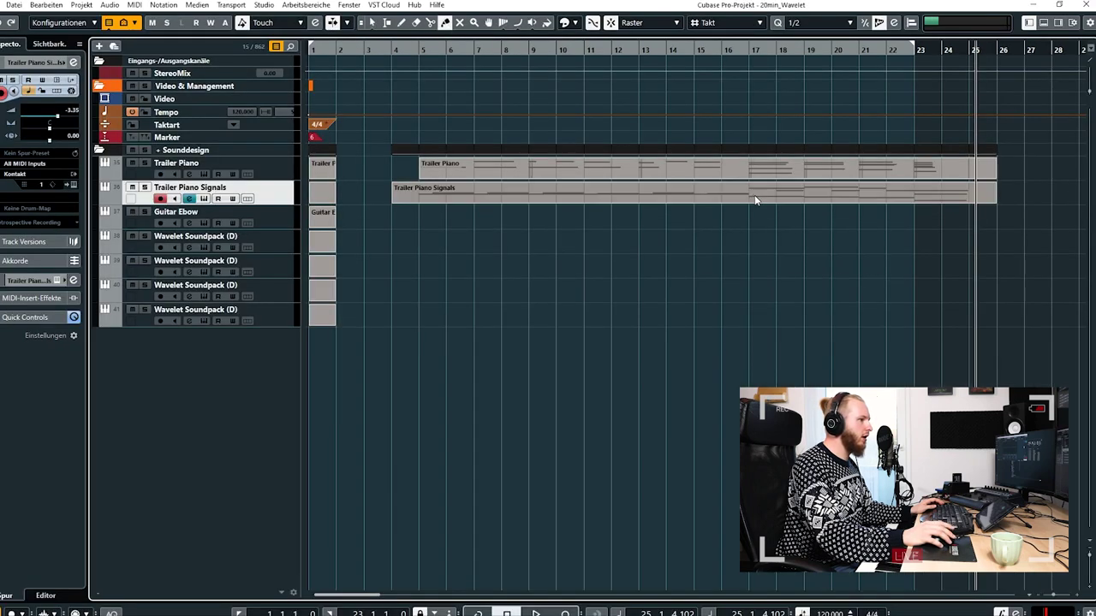
key("1")
left_click(794, 196)
left_click(882, 255)
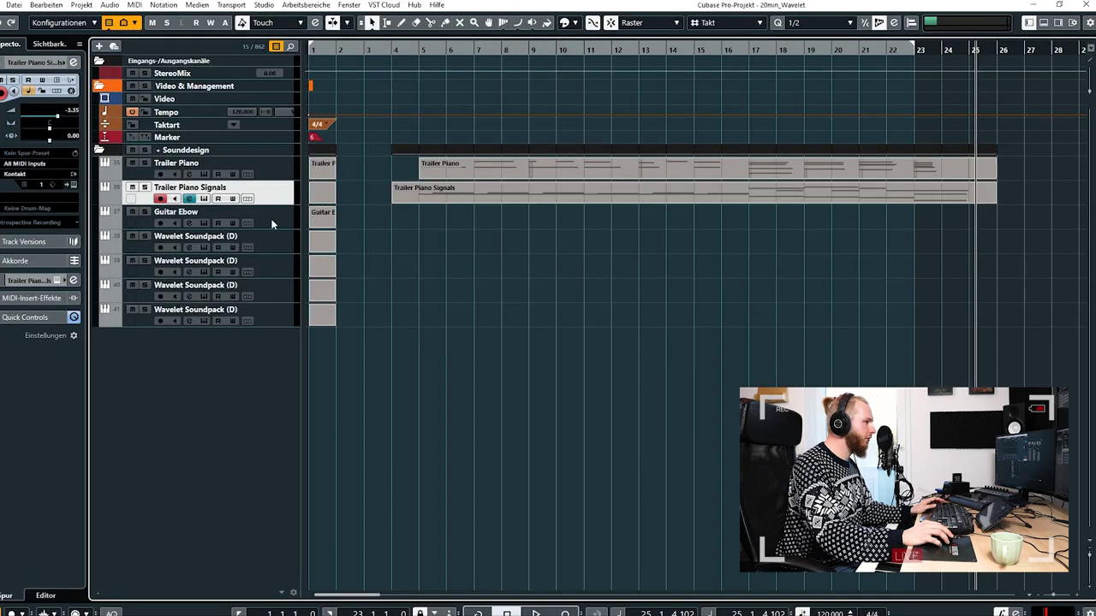
Start recording on the Guitar Ebow track from bar 4 with its volume lowered to -8.31.
left_click(271, 223)
left_click(394, 49)
left_click(51, 117)
key("KP_Multiply")
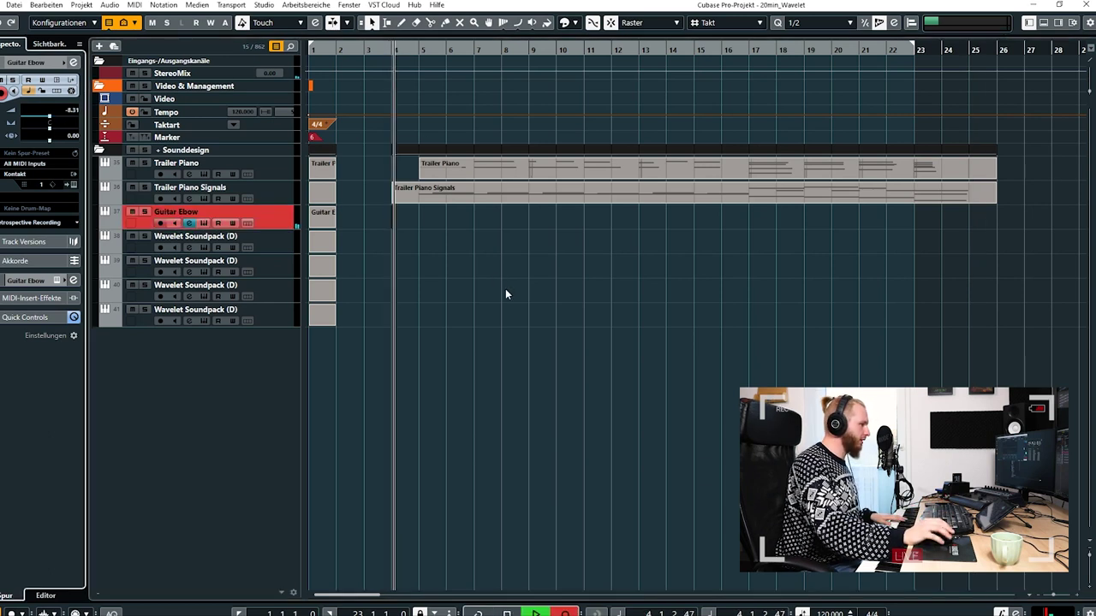
Adjust the Guitar Ebow volume to -9.85 during the take and stop recording at about bar 26.
left_click_drag(48, 117, 40, 117)
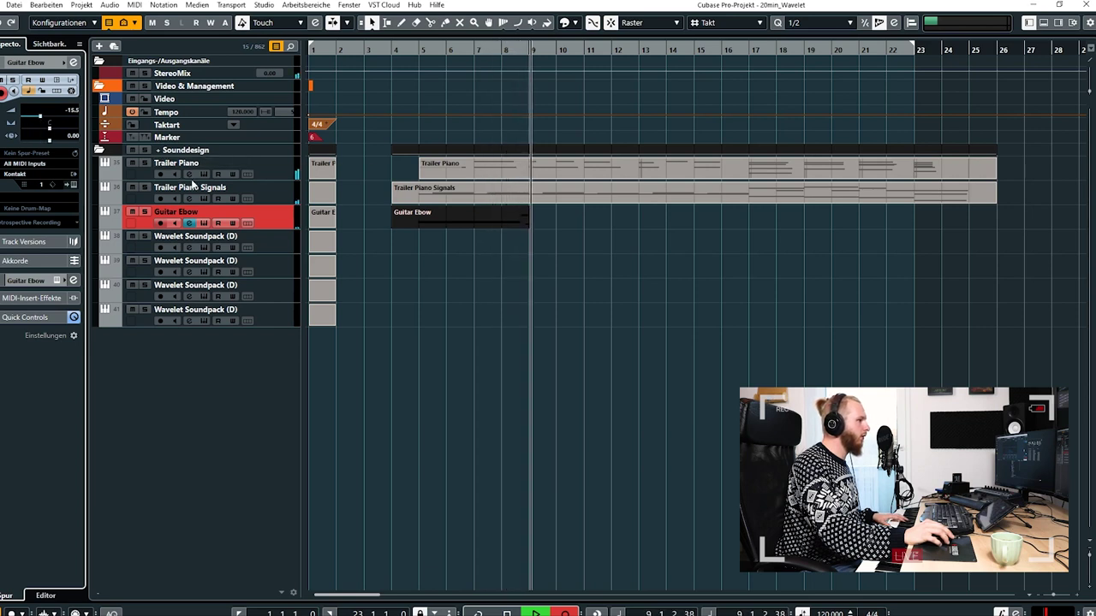
left_click_drag(41, 116, 49, 124)
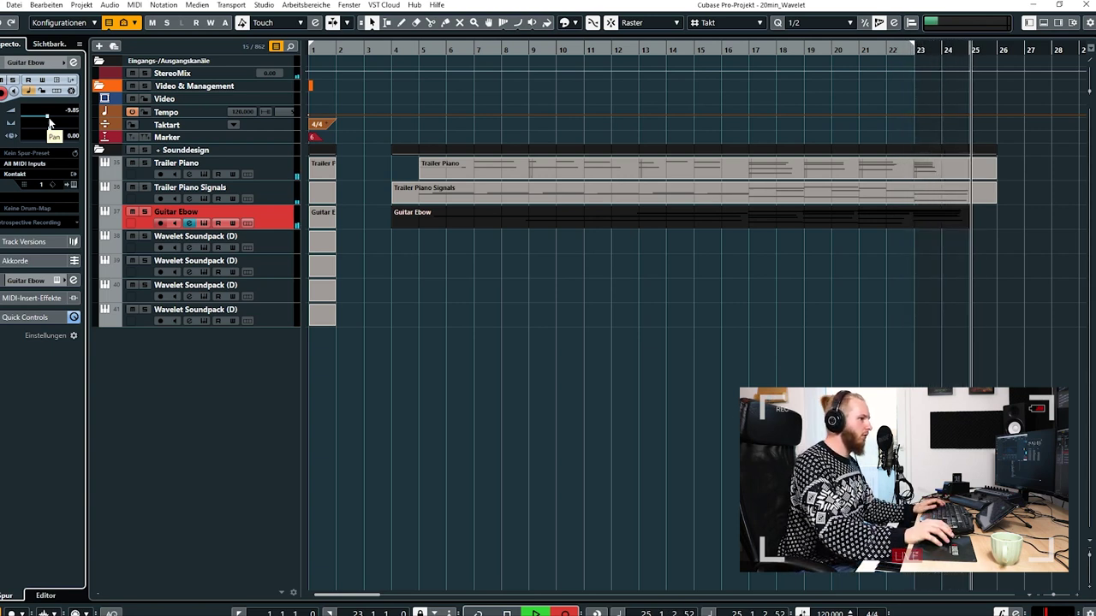
key("KP_Multiply")
key("space")
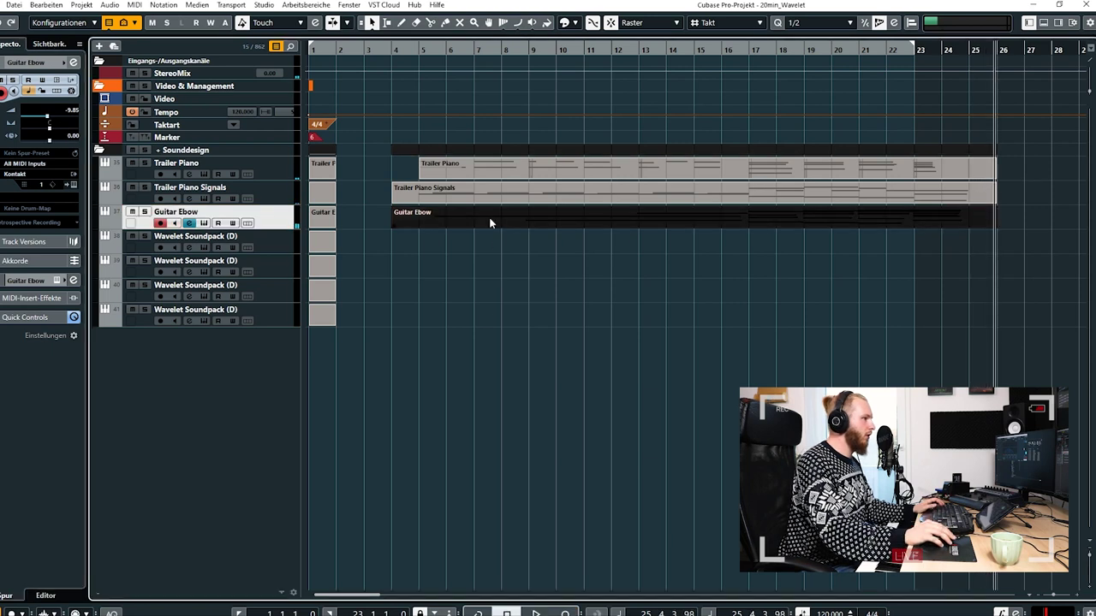
Colour the Guitar Ebow part light grey and quantize its notes to 1/1 in the Key Editor.
left_click(573, 23)
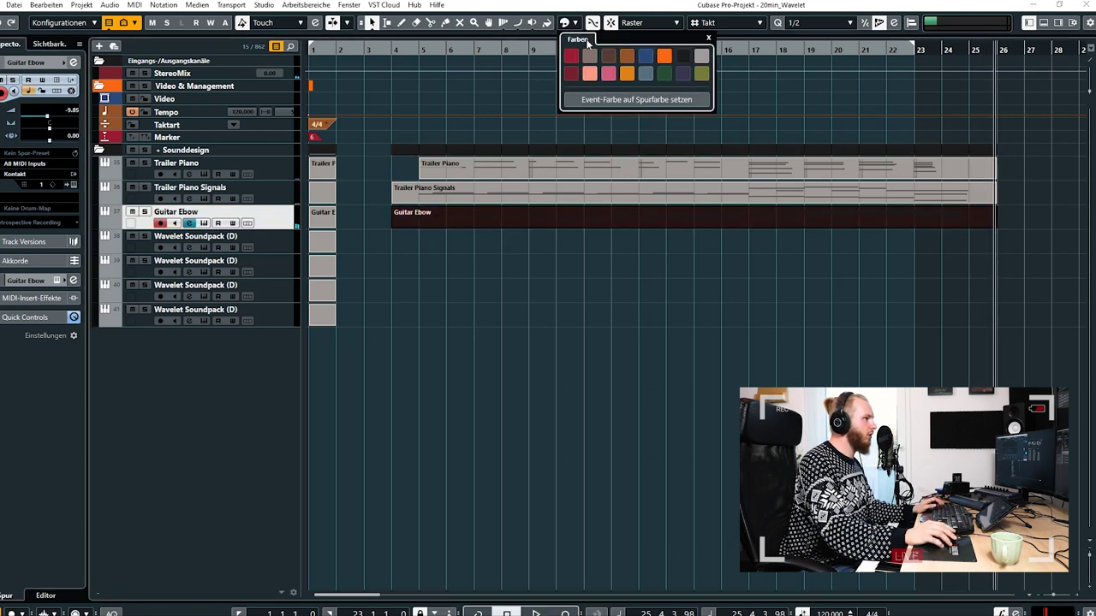
left_click(696, 57)
double_click(628, 220)
key("alt+1")
key("q")
left_click(425, 286)
scroll(638, 202, "down", 3)
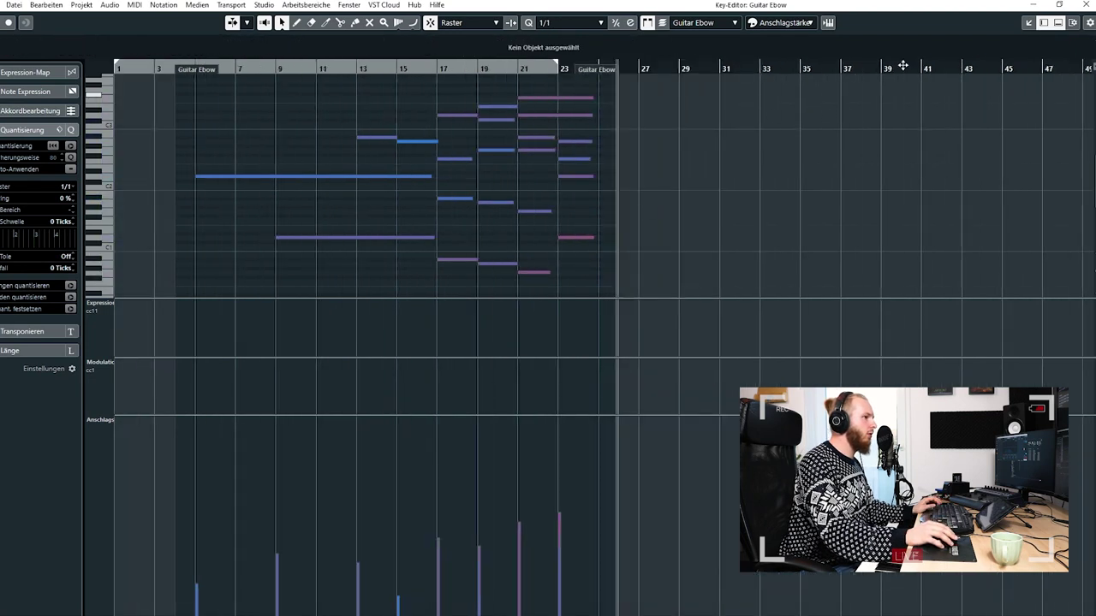
scroll(456, 192, "up", 3)
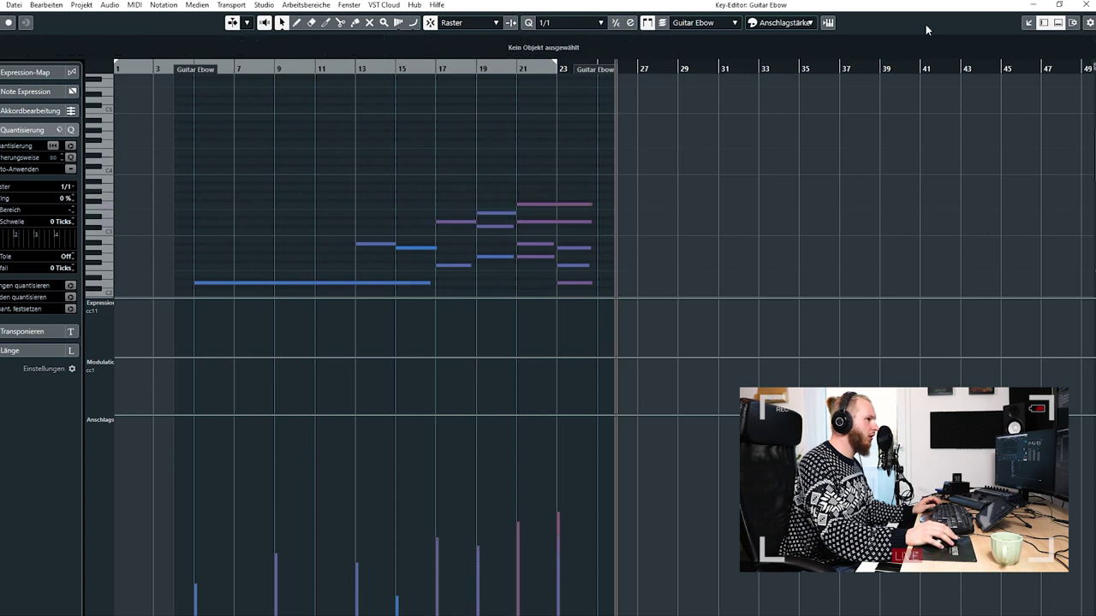
left_click(1086, 6)
Open the Trailer Piano part in the Key Editor and add a copy of the bar 23 D3 note at F3.
double_click(863, 197)
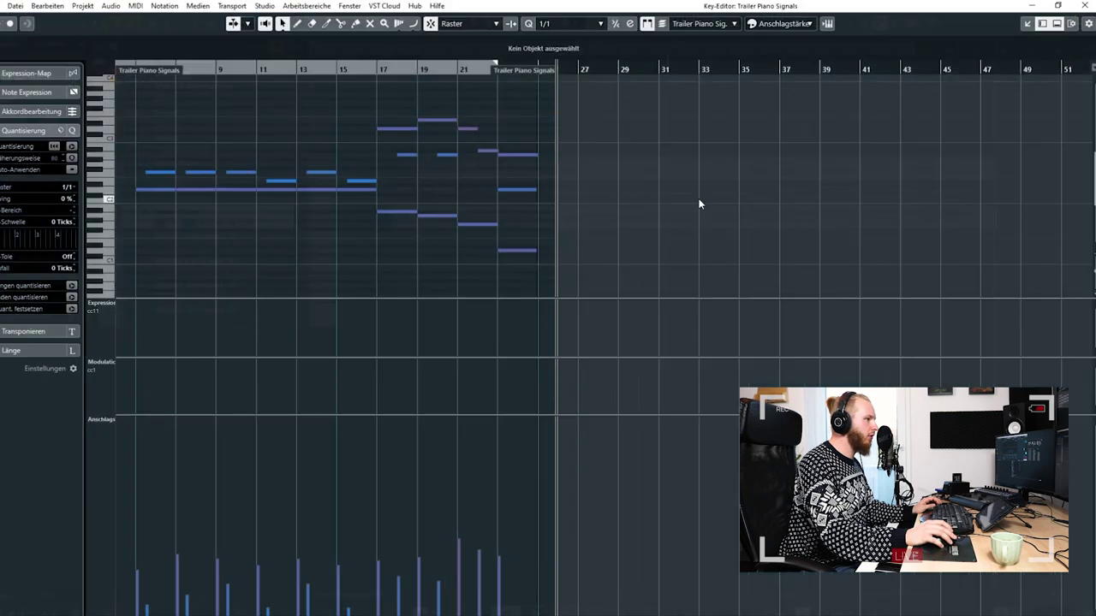
left_click(1087, 5)
double_click(798, 175)
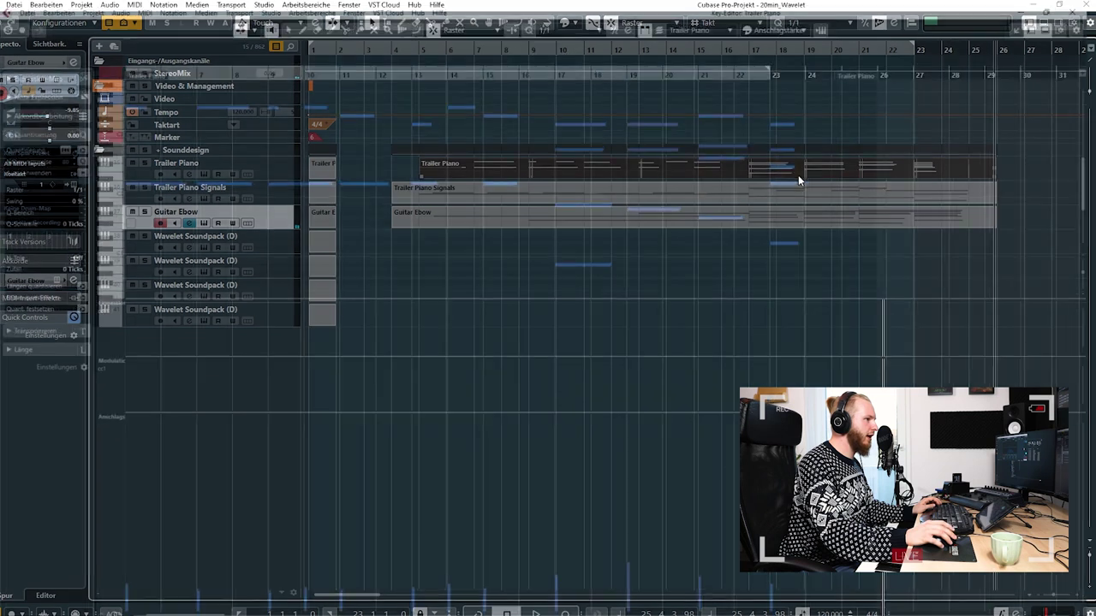
left_click_drag(615, 117, 558, 174)
left_click(579, 175)
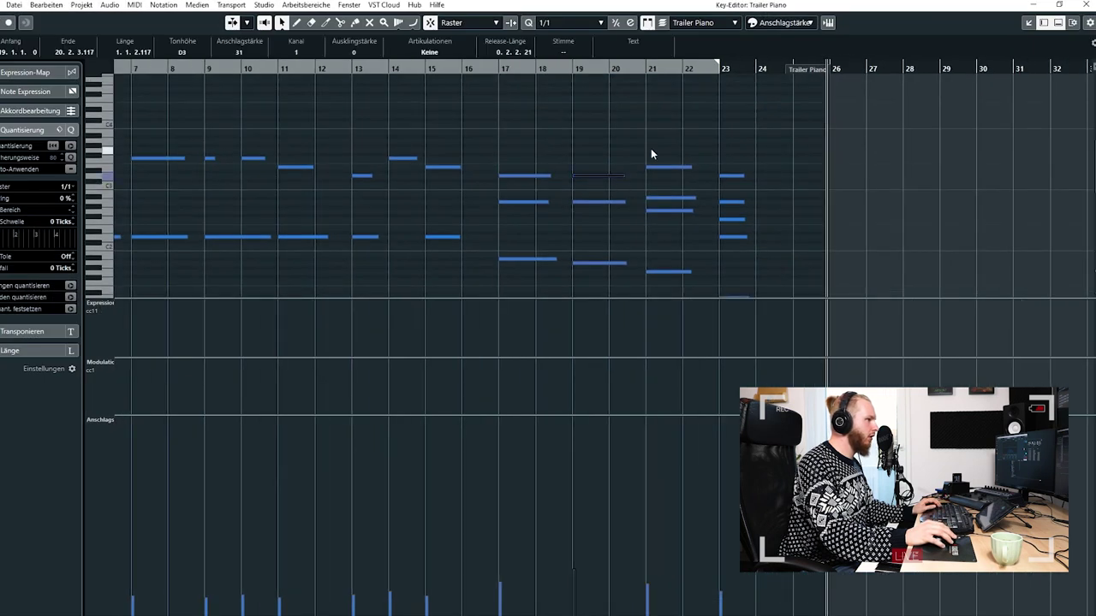
left_click(729, 177)
left_click_drag(738, 174, 739, 160)
left_click(591, 91)
key("KP_Subtract")
left_click_drag(534, 99, 565, 114)
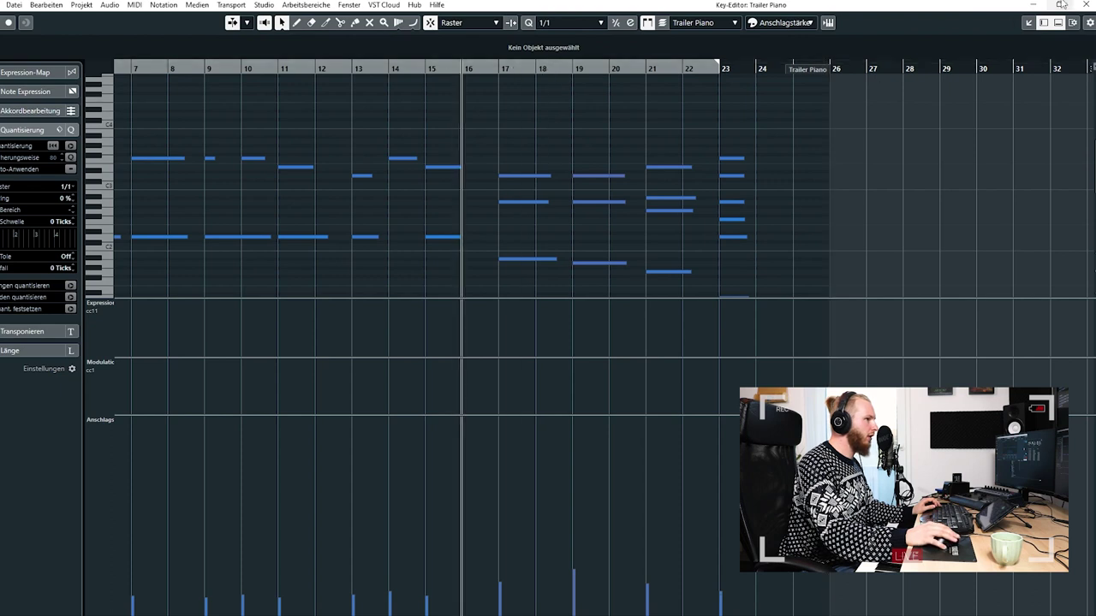
left_click(1085, 4)
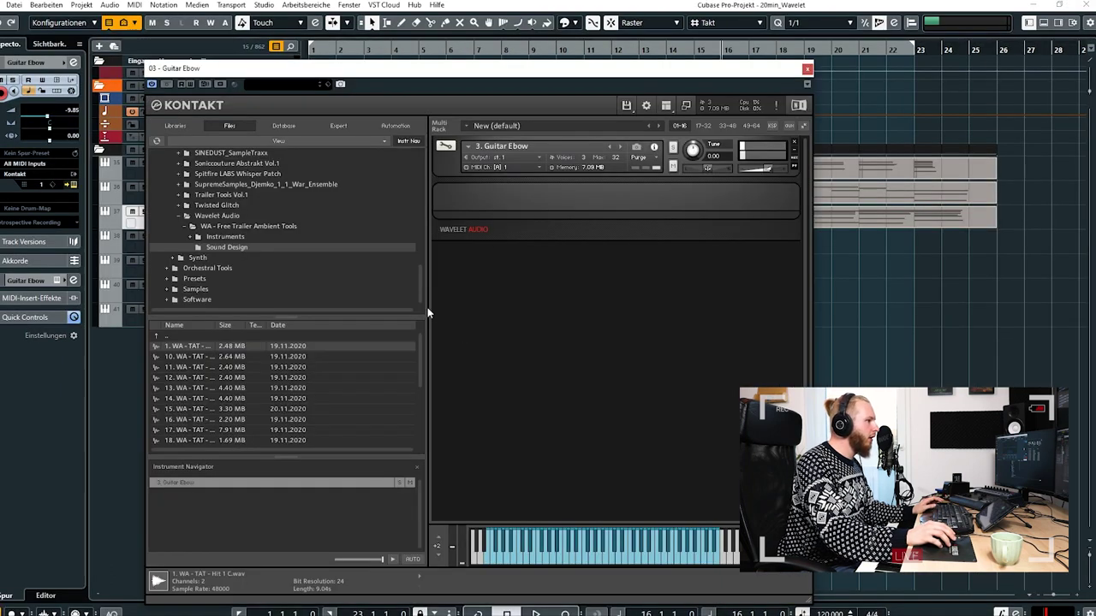
Set the volume envelope's attack of the Guitar Ebow Kontakt instrument to about 800 ms and play the cue from about bar 5.
left_click(446, 148)
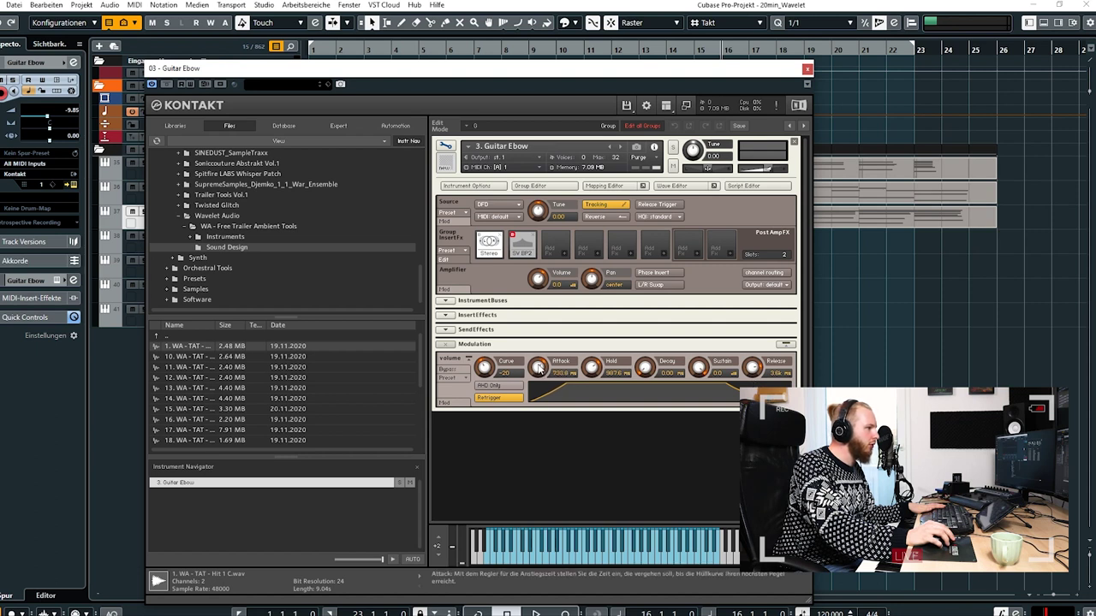
left_click_drag(724, 70, 1087, 101)
left_click_drag(424, 49, 414, 49)
key("space")
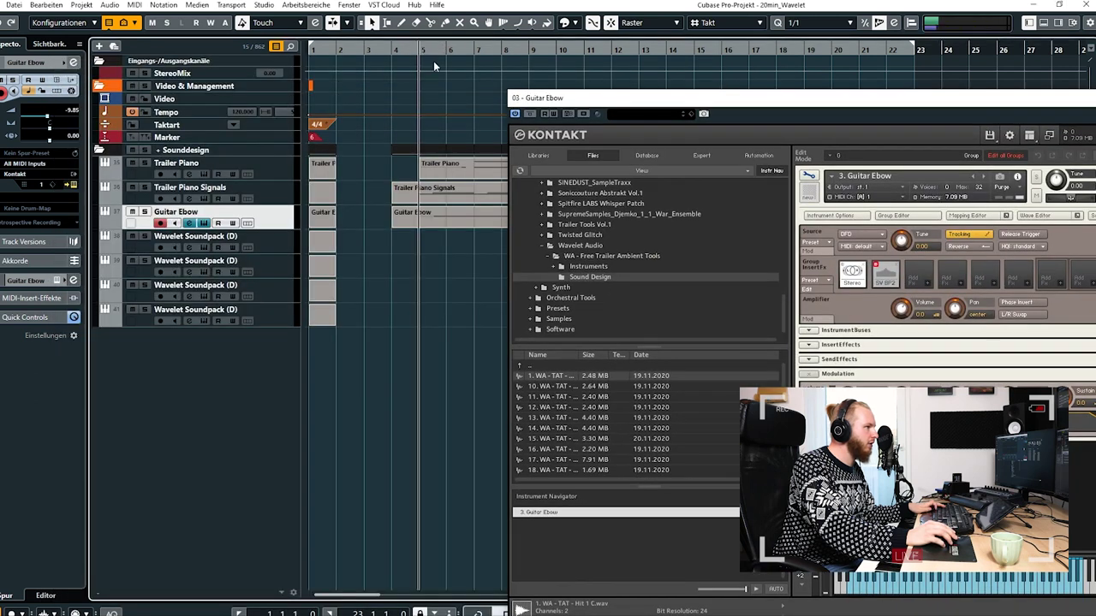
left_click_drag(725, 99, 532, 83)
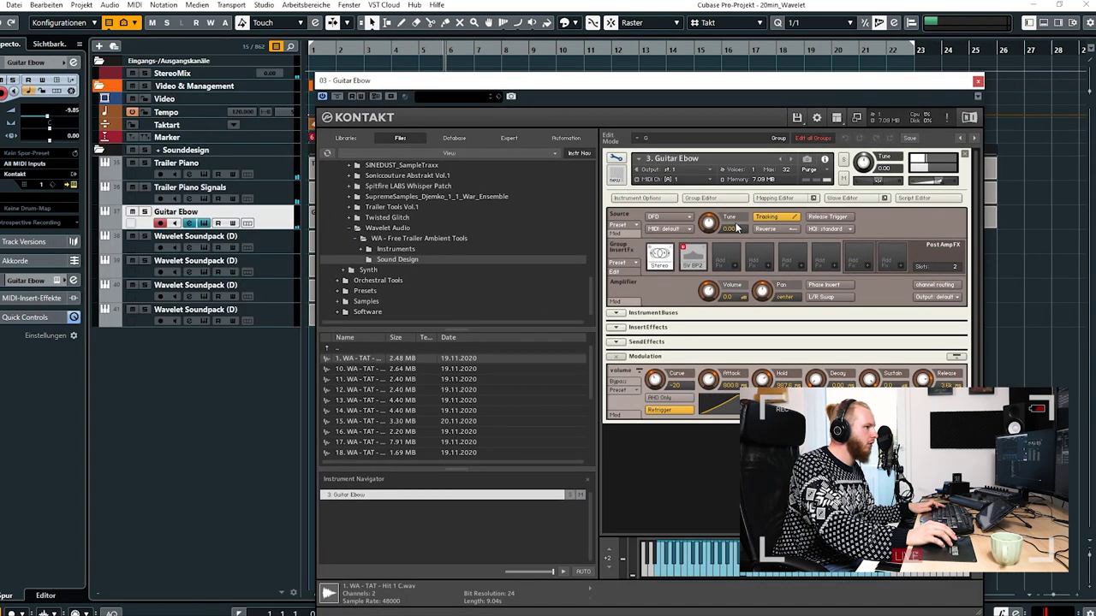
Examine the Guitar Ebow instrument in Kontakt's Mapping Editor and close its window.
left_click(775, 197)
left_click_drag(707, 327, 649, 326)
left_click(633, 325)
left_click(978, 82)
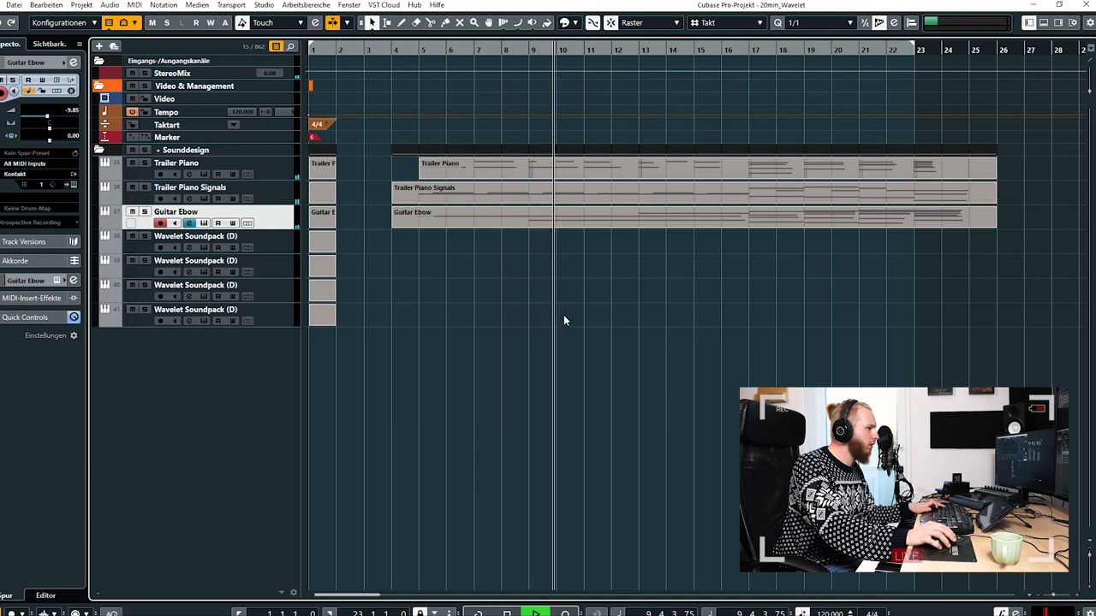
Select the first Wavelet Soundpack track and extend the locator range to bar 28.
key("Down")
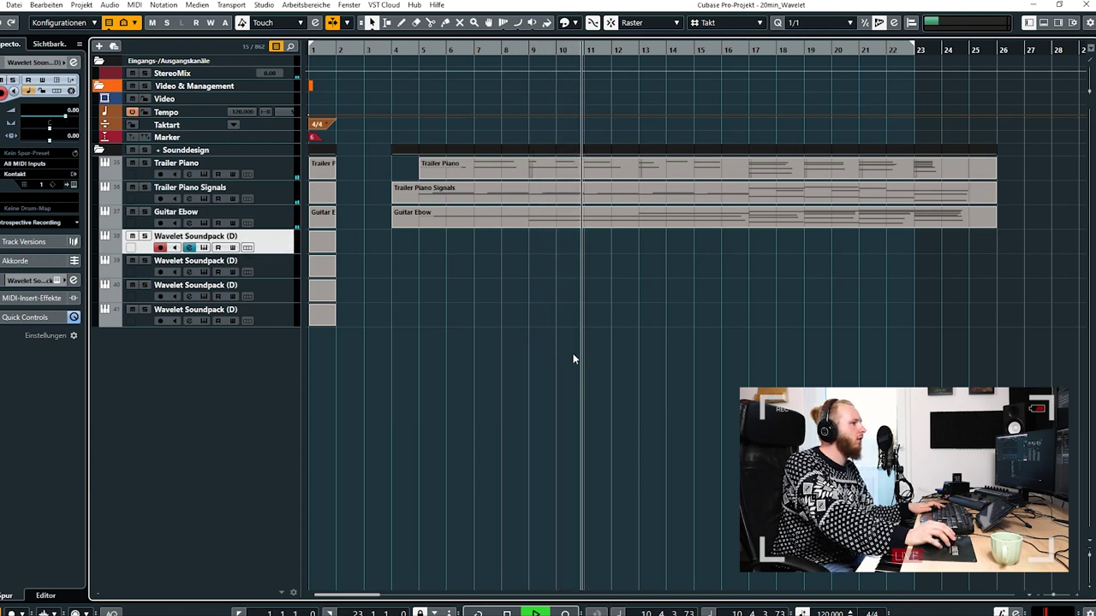
left_click_drag(914, 45, 1052, 51)
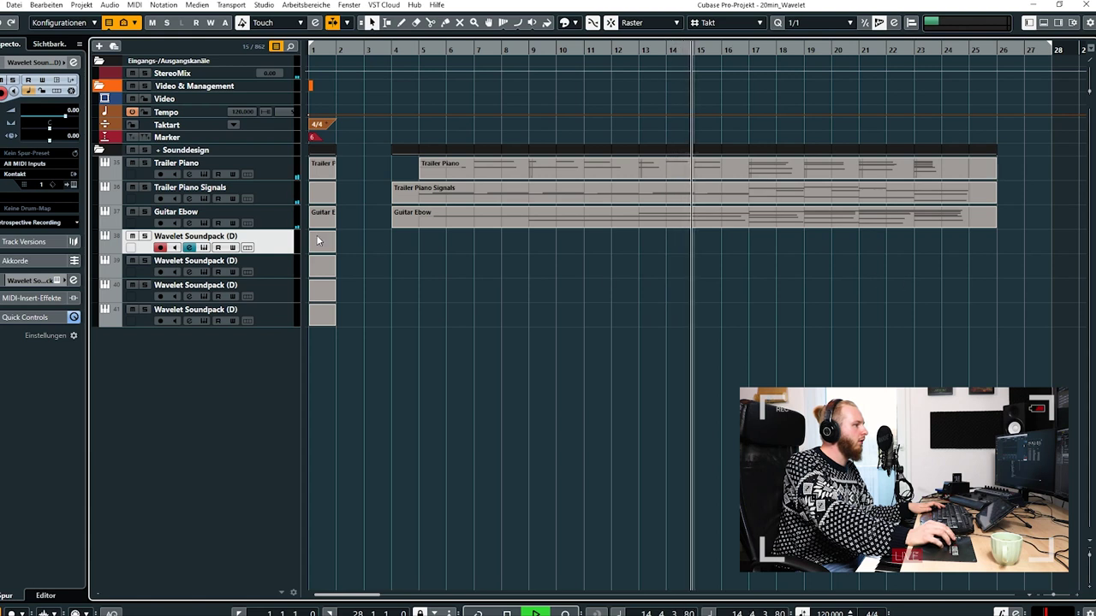
Play through the cue while checking the notes of the Trailer Piano Signals part in the Key Editor.
left_click(205, 215)
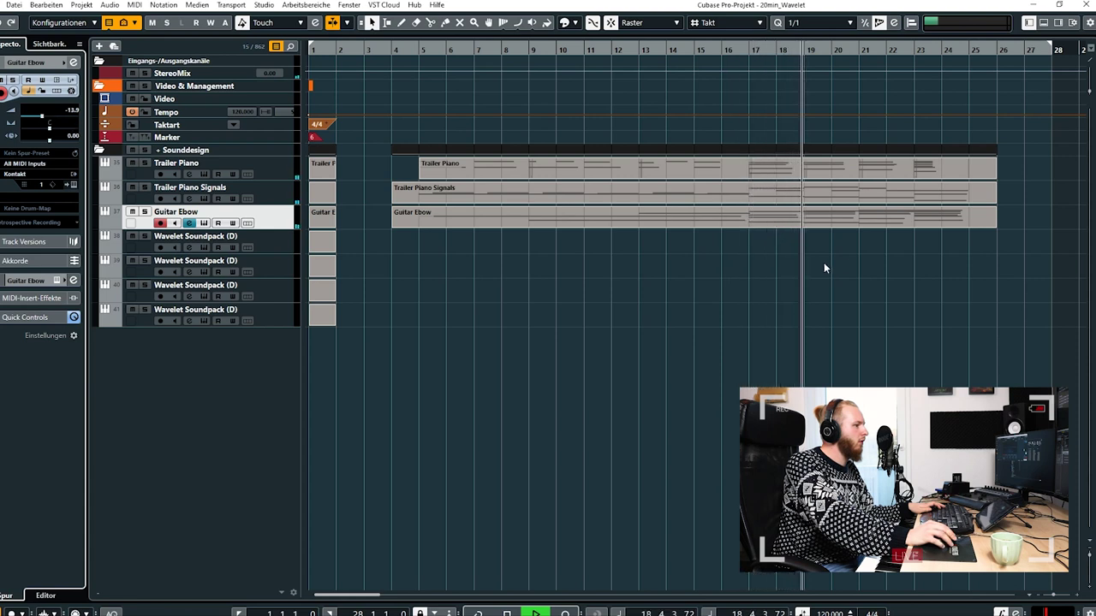
double_click(837, 195)
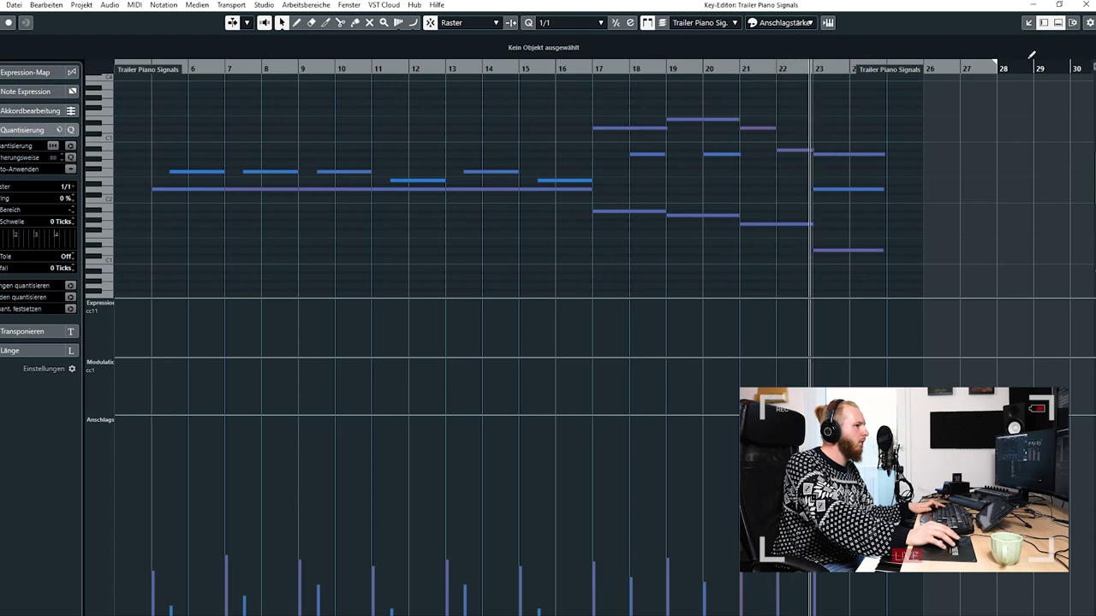
left_click(1089, 5)
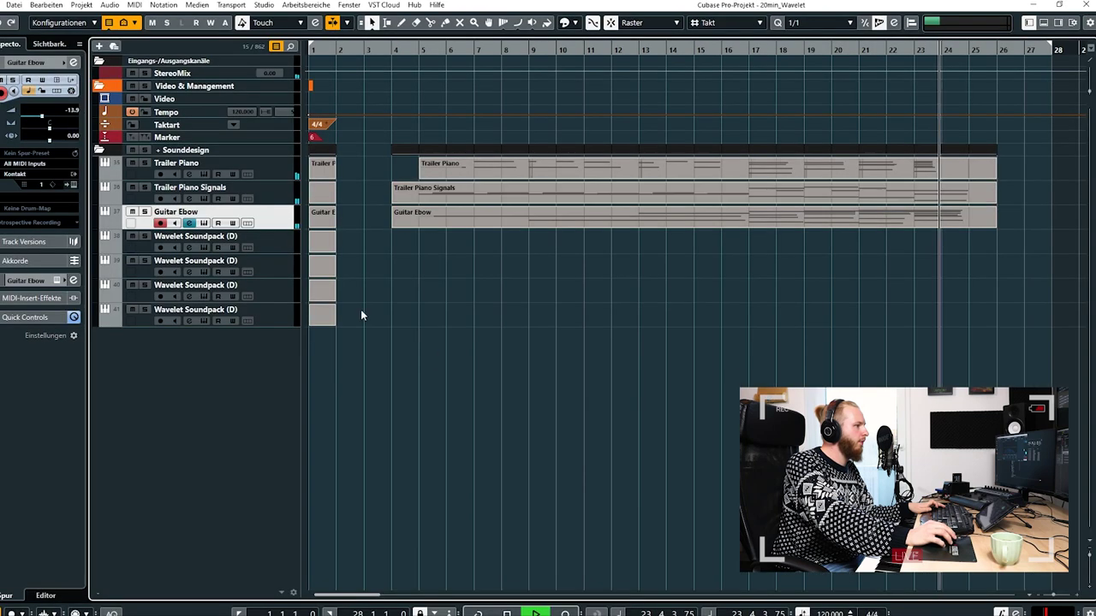
key("space")
Open the first Wavelet Soundpack track's Kontakt instrument, inspect its sample mapping and raise its Tune to 1.00.
left_click(290, 242)
key("e")
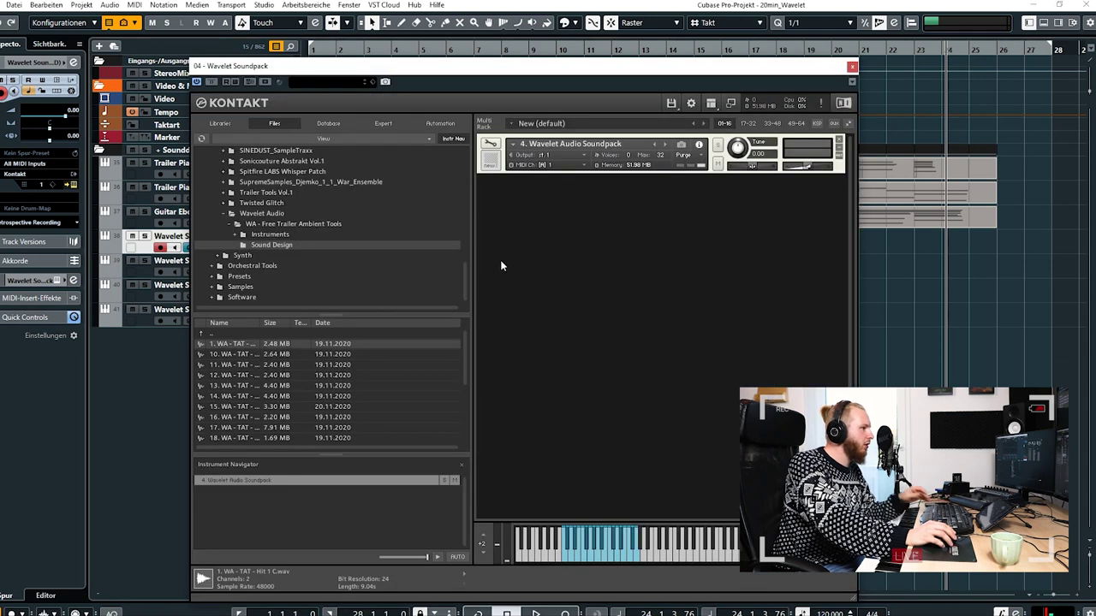
left_click(491, 144)
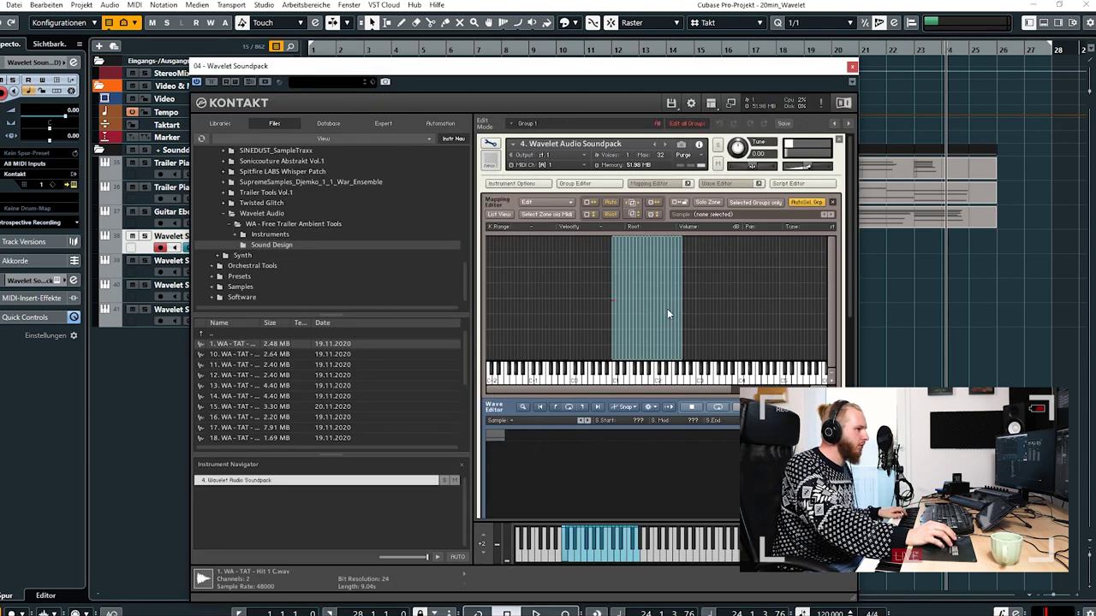
scroll(591, 271, "down", 1)
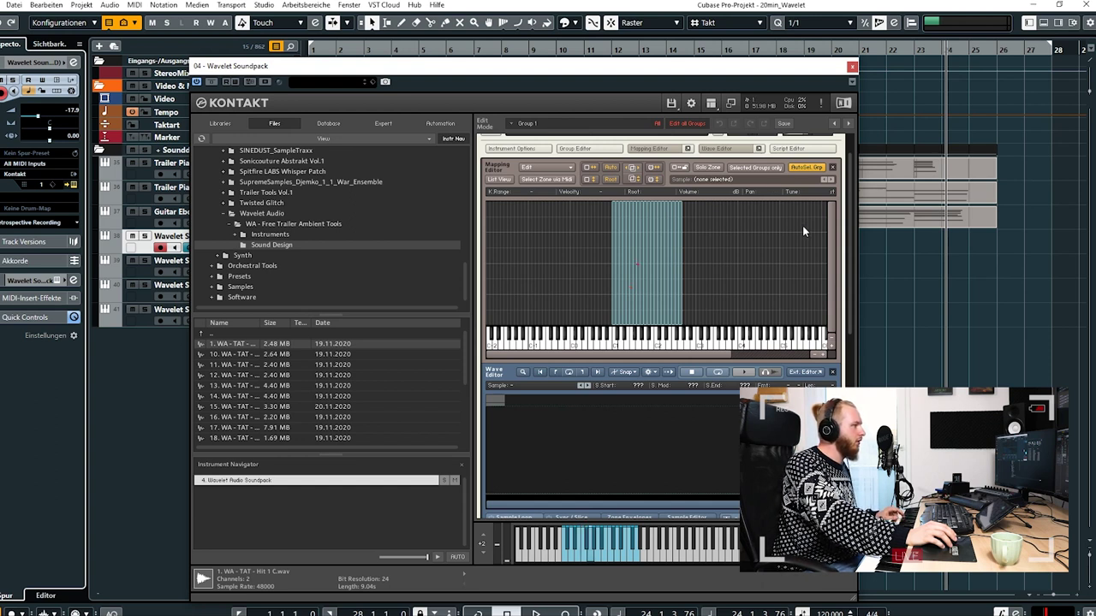
left_click(665, 152)
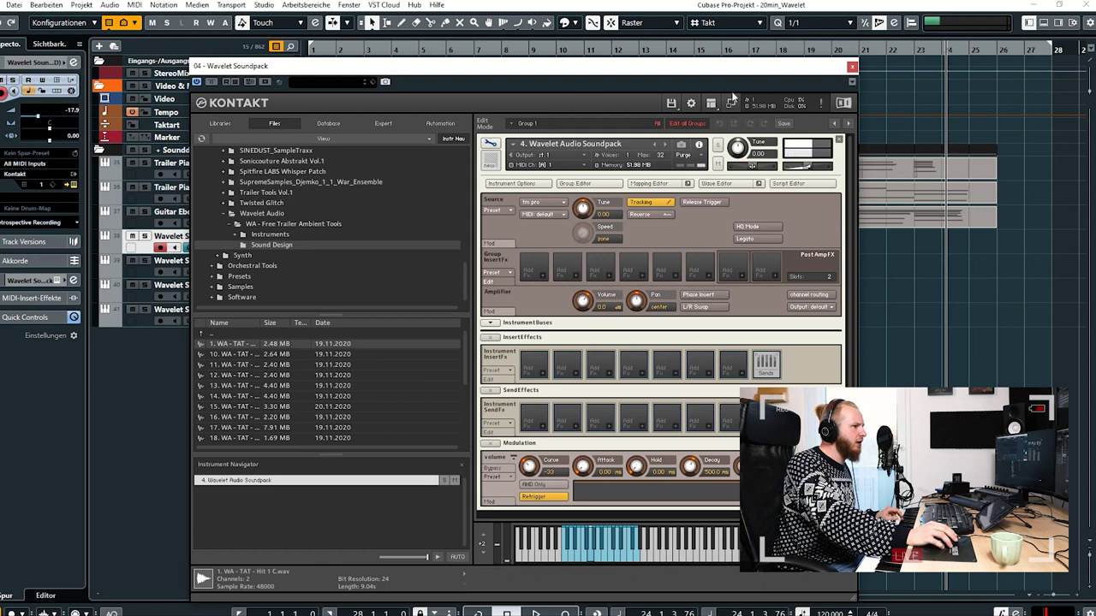
left_click_drag(723, 76, 716, 76)
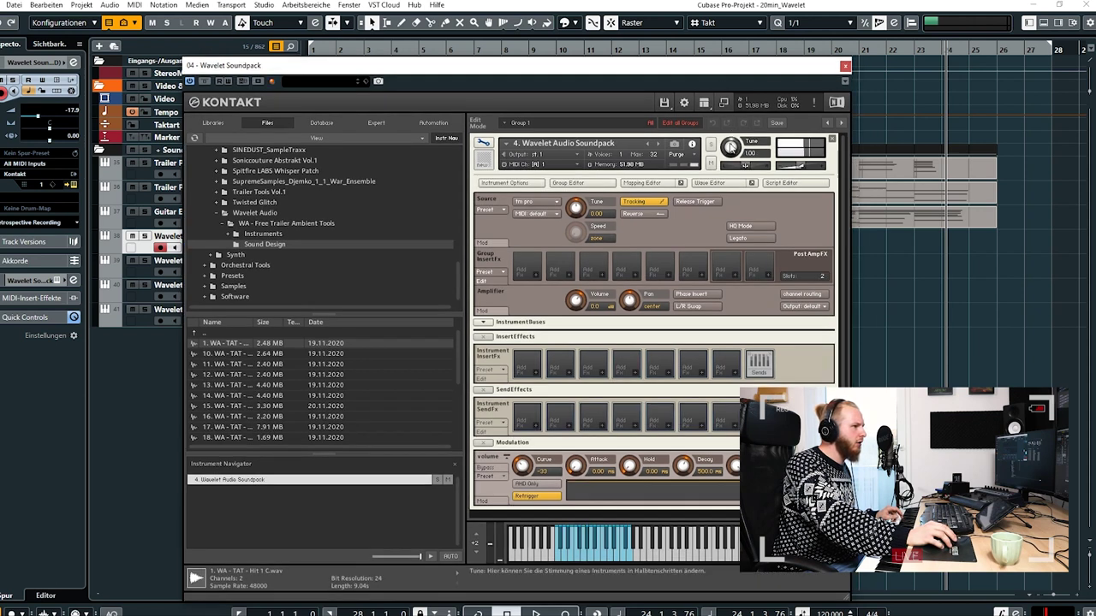
left_click(845, 66)
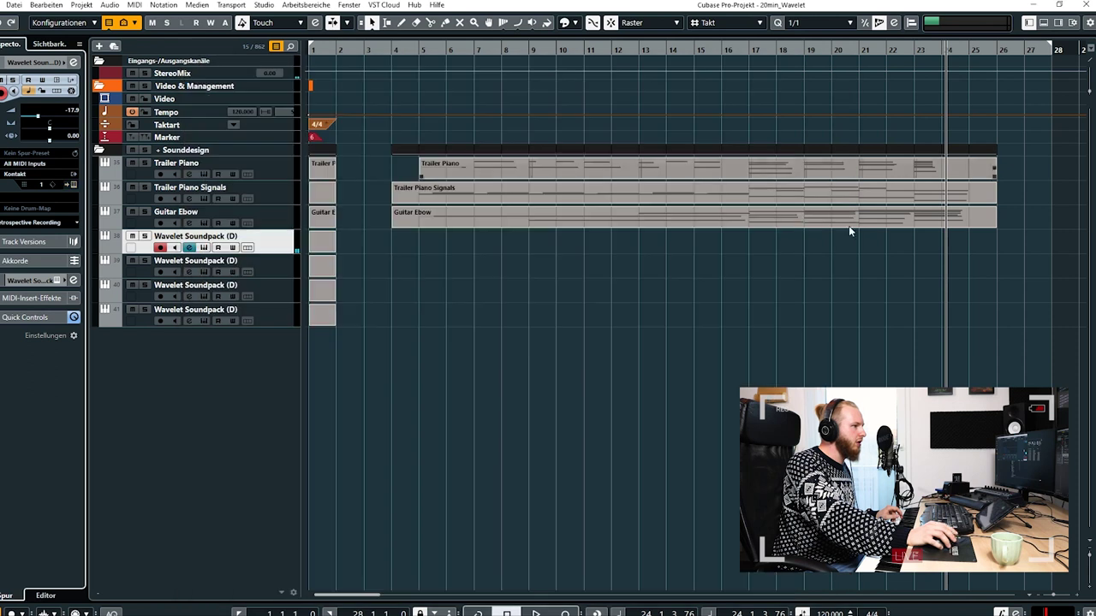
Record a part on the first Wavelet Soundpack track from bar 4 to bar 7 with the track volume at -9.85.
left_click(392, 50)
key("KP_Multiply")
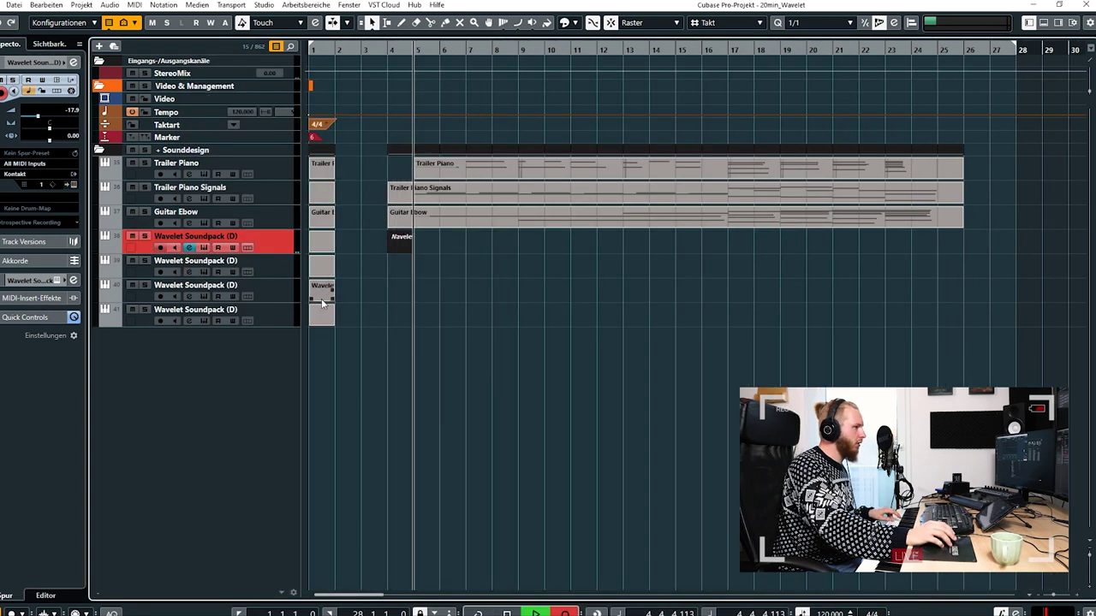
left_click_drag(45, 120, 48, 120)
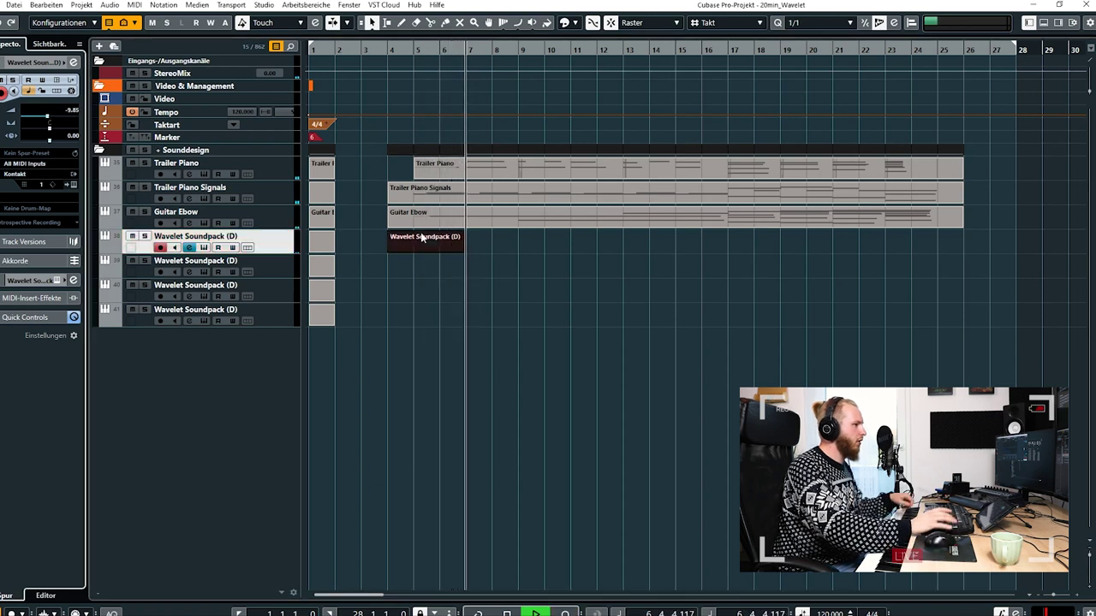
Quantize the recorded G1 note to the 1/1 grid and resize its part to span bars 5 to 9.
double_click(445, 241)
key("ctrl+a")
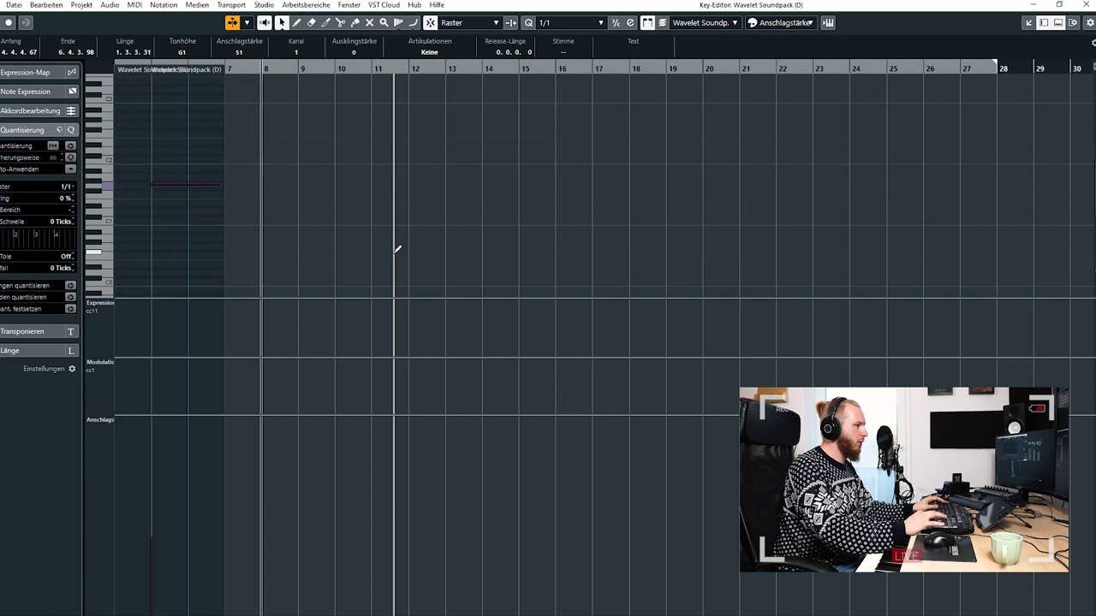
key("q")
left_click(393, 256)
left_click_drag(168, 79, 171, 121)
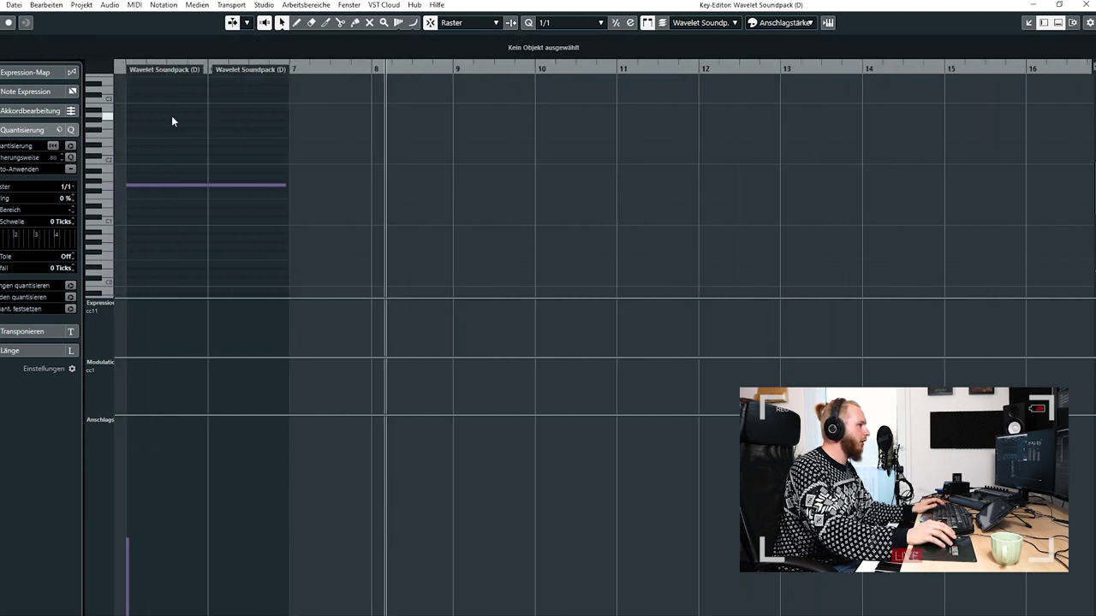
left_click_drag(264, 71, 435, 74)
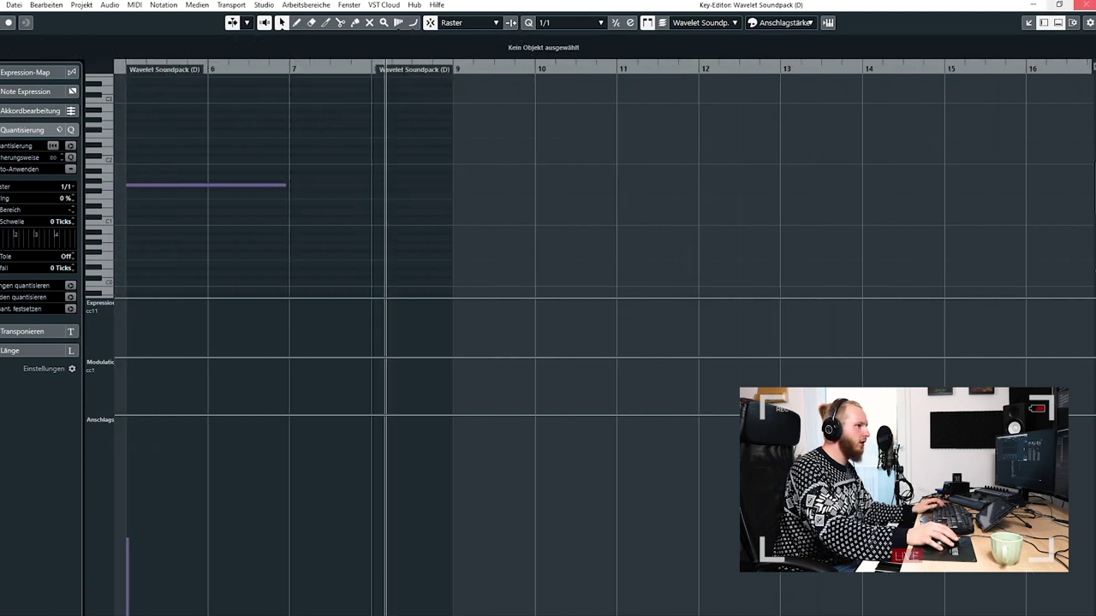
key("Return")
Duplicate the Wavelet Soundpack part four times so the copies run through to bar 25.
key("ctrl+d")
key("ctrl+d")
key("ctrl+d")
key("ctrl+d")
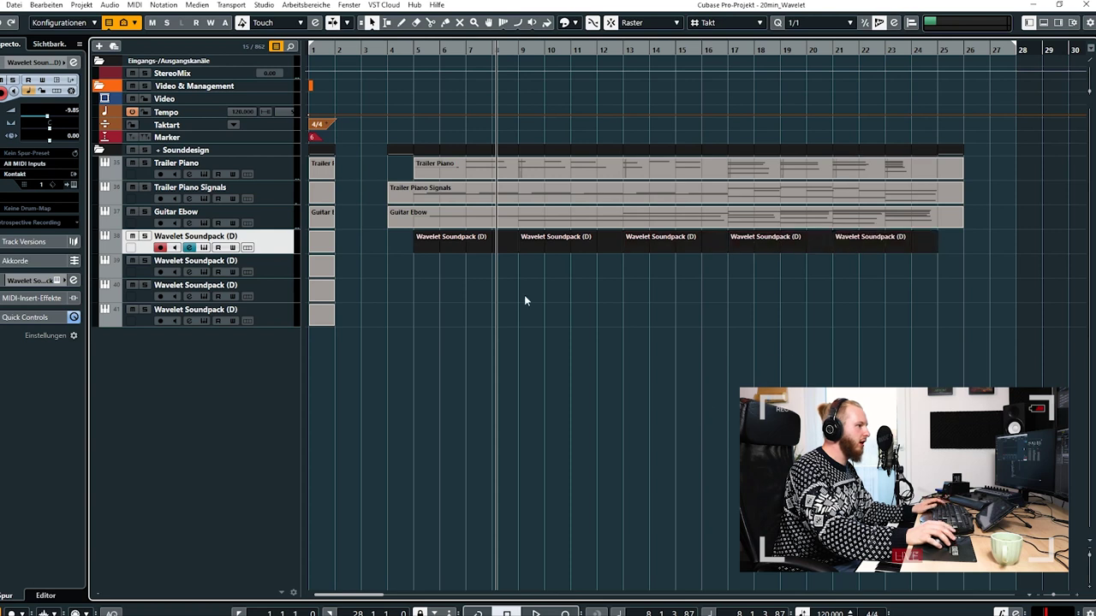
Select all five Wavelet Soundpack parts and colour them light grey like the other parts.
left_click_drag(935, 292, 467, 238)
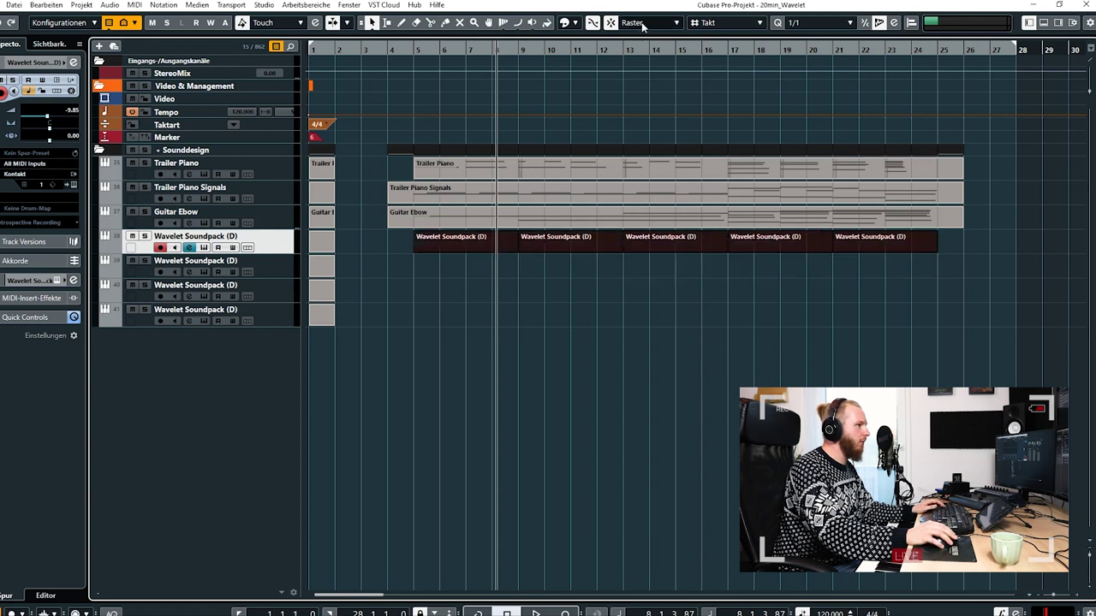
left_click(575, 23)
left_click(706, 58)
left_click(544, 345)
Raise the track volume to -2.75 and cut the EQ's LO band 5.7 dB at 78 Hz and LMF band 9.8 dB at 190.7 Hz.
left_click(413, 52)
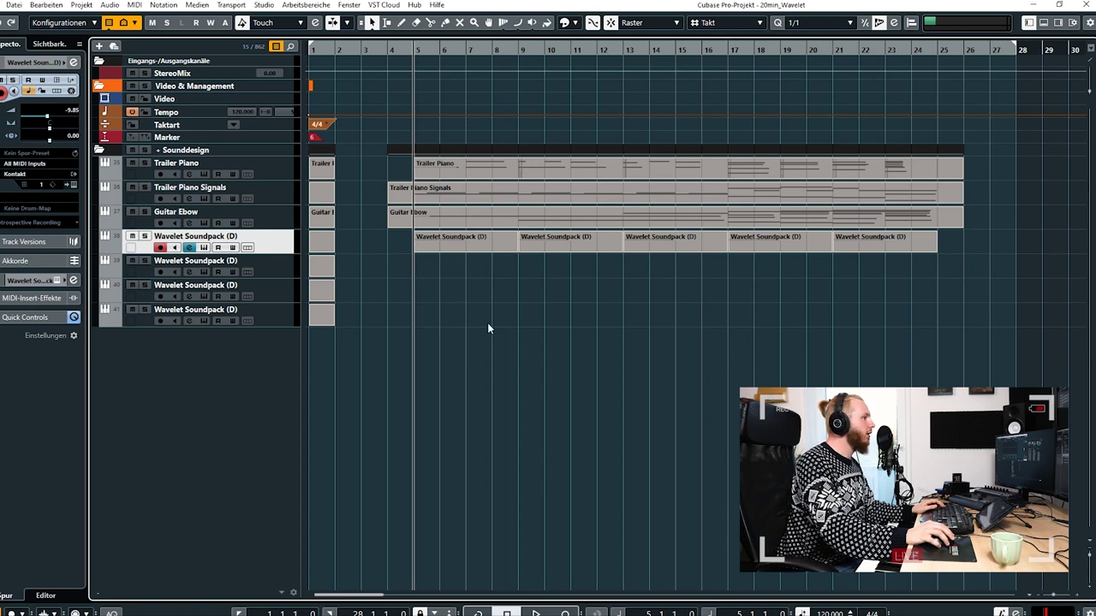
scroll(51, 117, "down", 1)
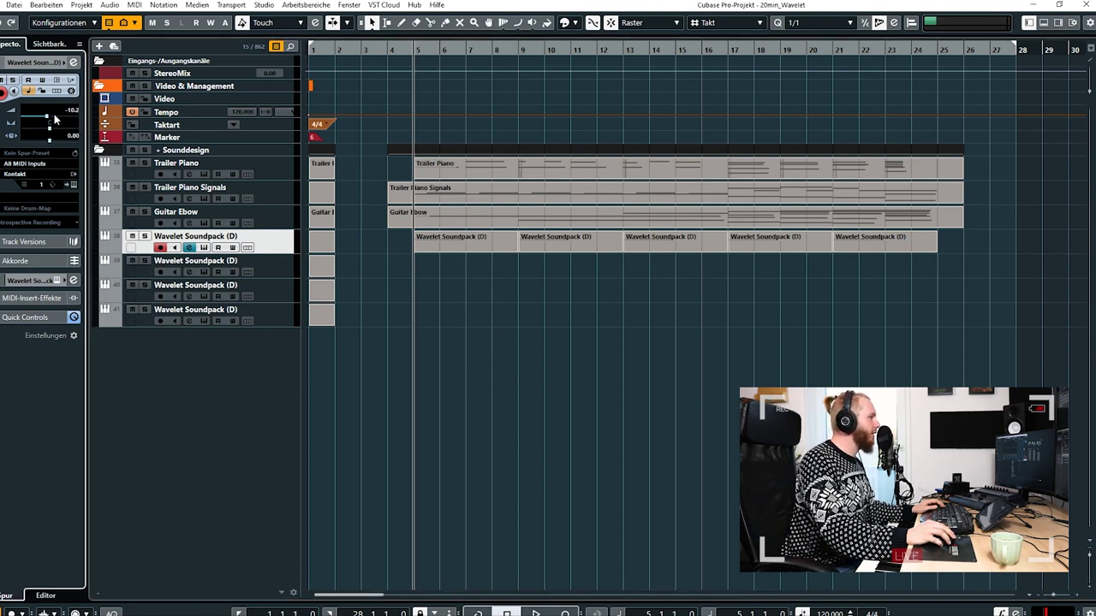
left_click(73, 62)
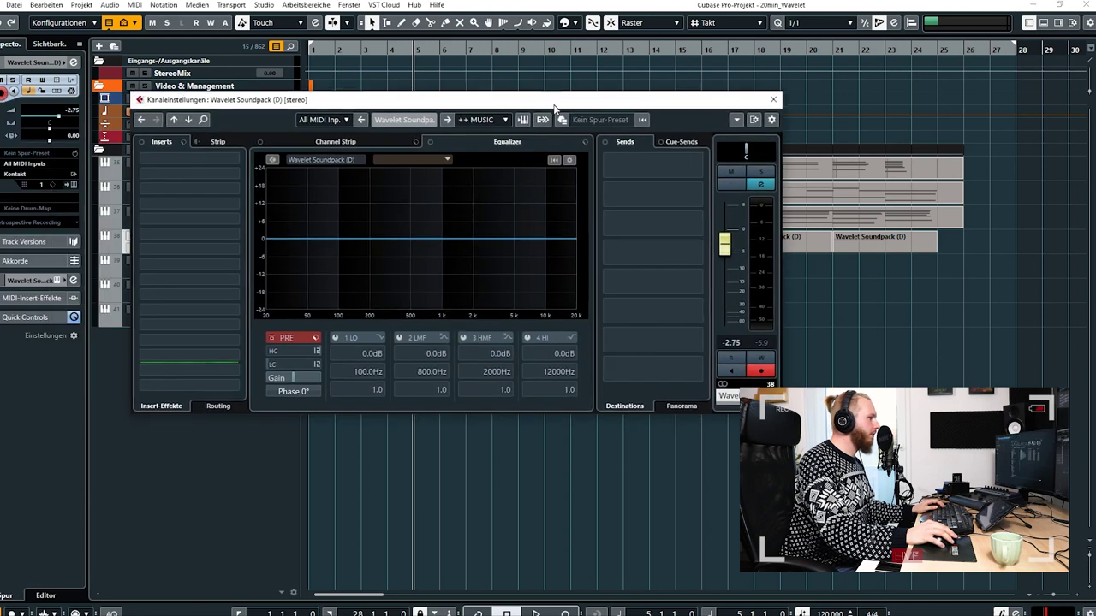
left_click_drag(303, 241, 333, 271)
left_click_drag(454, 101, 497, 199)
key("space")
left_click_drag(379, 367, 411, 366)
left_click(817, 195)
Solo the first Wavelet Soundpack track and restart playback from bar 5.
key("s")
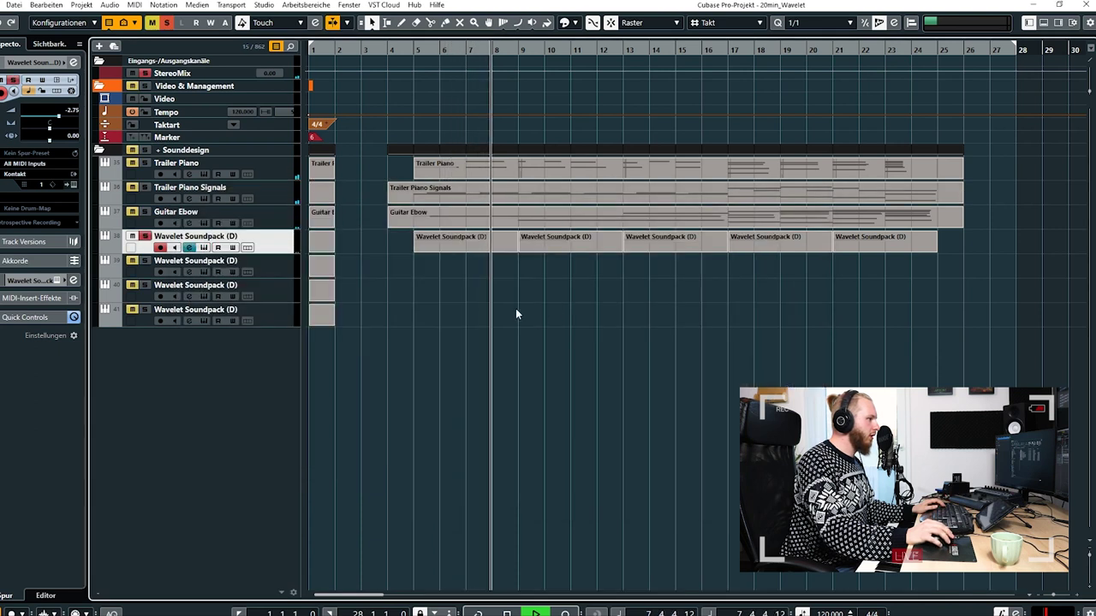
key("space")
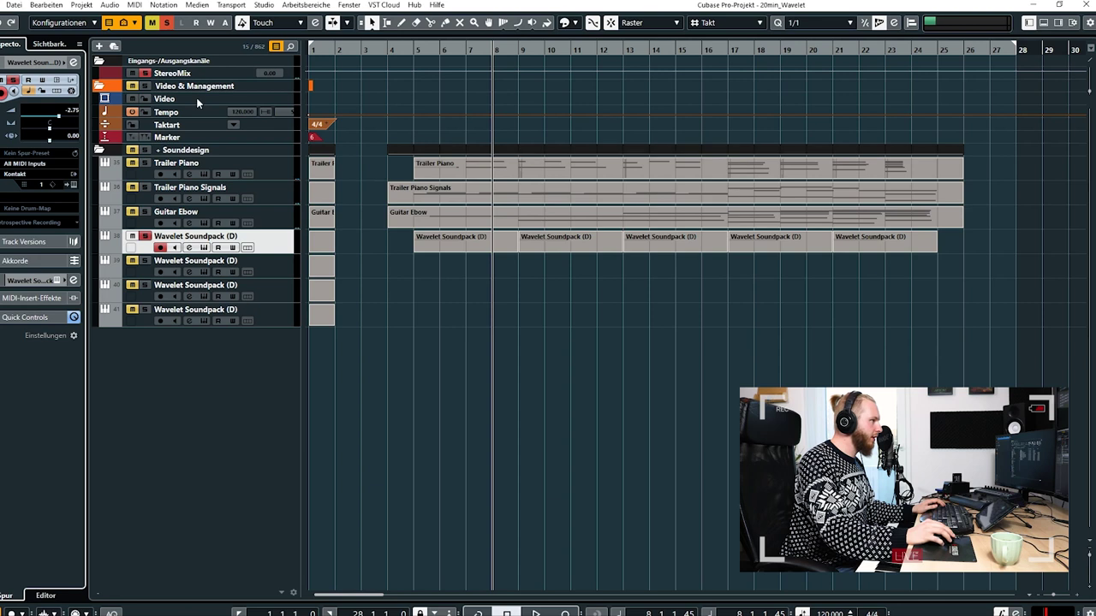
left_click(422, 65)
key("space")
Boost the EQ's HMF band to 17.9 dB at 478.6 Hz with Q 2.8 and cut the LMF band to -15.3 dB at 178.8 Hz.
left_click(75, 62)
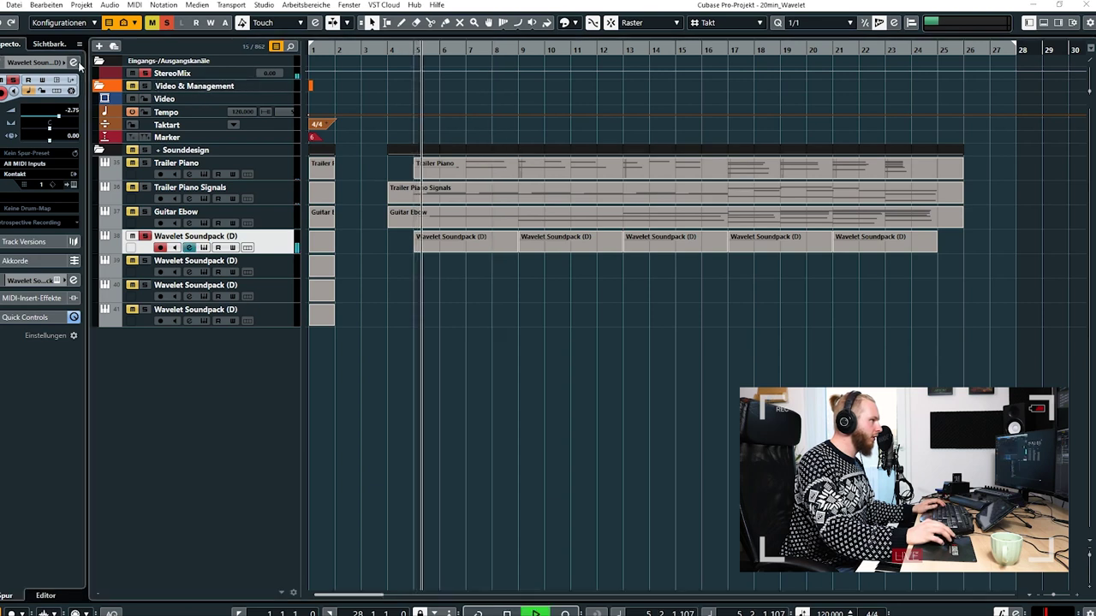
left_click_drag(644, 173, 702, 165)
left_click_drag(497, 300, 469, 277)
left_click_drag(540, 454, 599, 454)
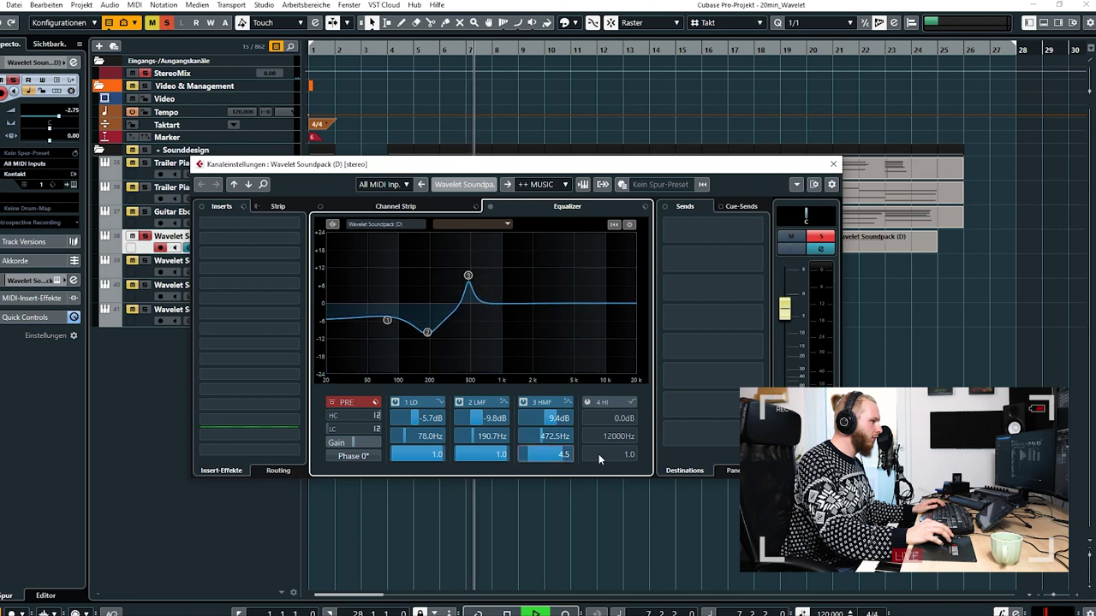
left_click_drag(525, 175, 556, 270)
left_click_drag(500, 370, 499, 343)
scroll(577, 550, "down", 5)
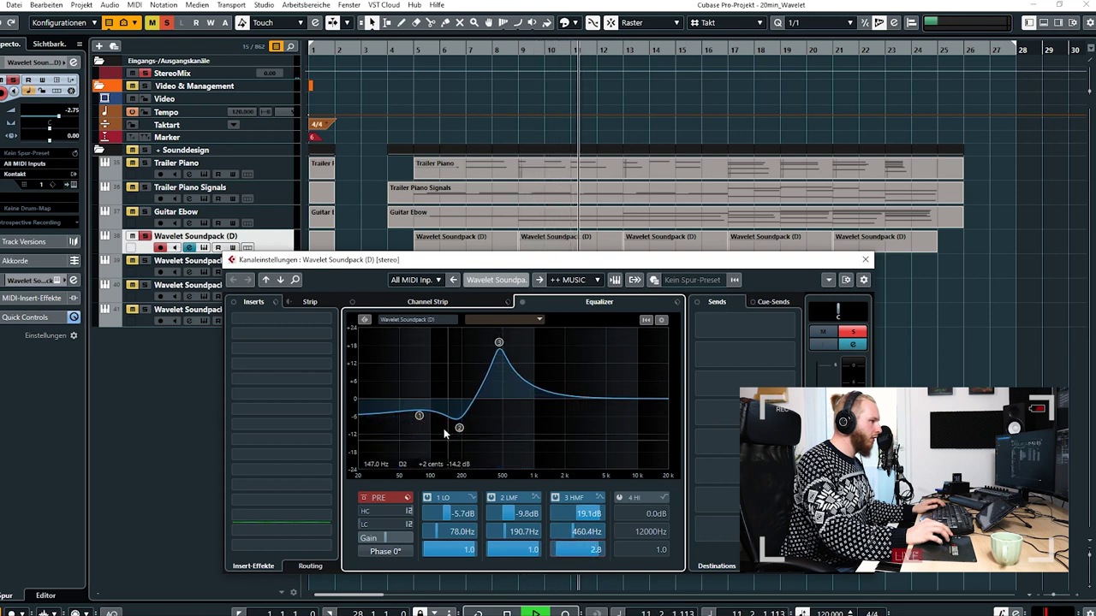
left_click_drag(461, 433, 458, 449)
left_click_drag(500, 344, 501, 345)
Change the EQ's LO band to Parametric I and set it to -10.8 dB at 103.7 Hz.
mouse_move(419, 416)
left_mouse_down()
mouse_move(400, 404)
mouse_move(434, 420)
left_mouse_up()
left_click(472, 497)
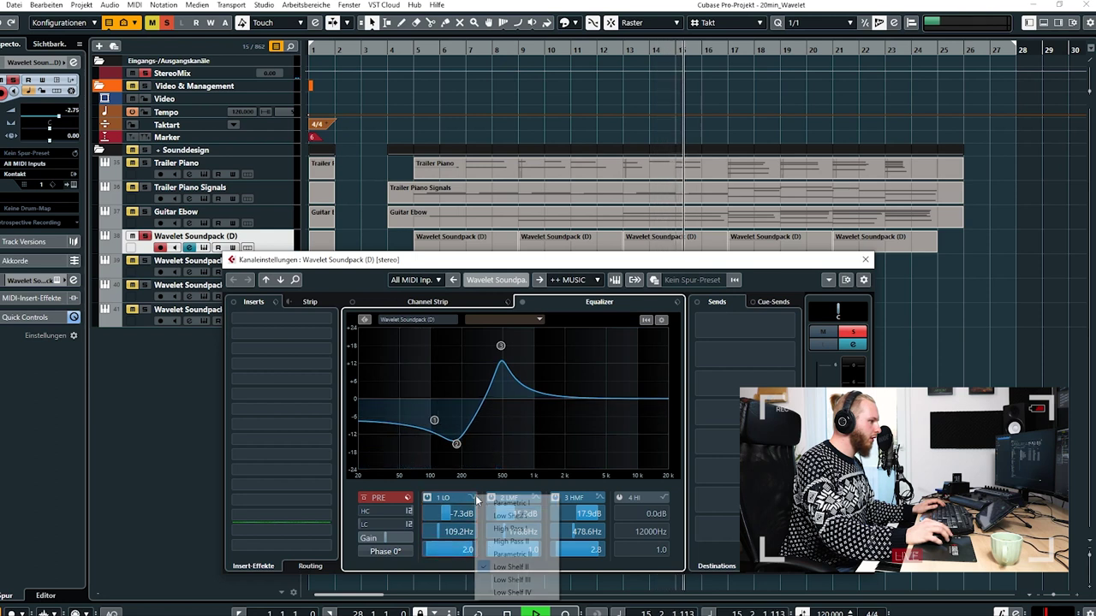
left_click(486, 503)
left_click_drag(435, 420, 433, 435)
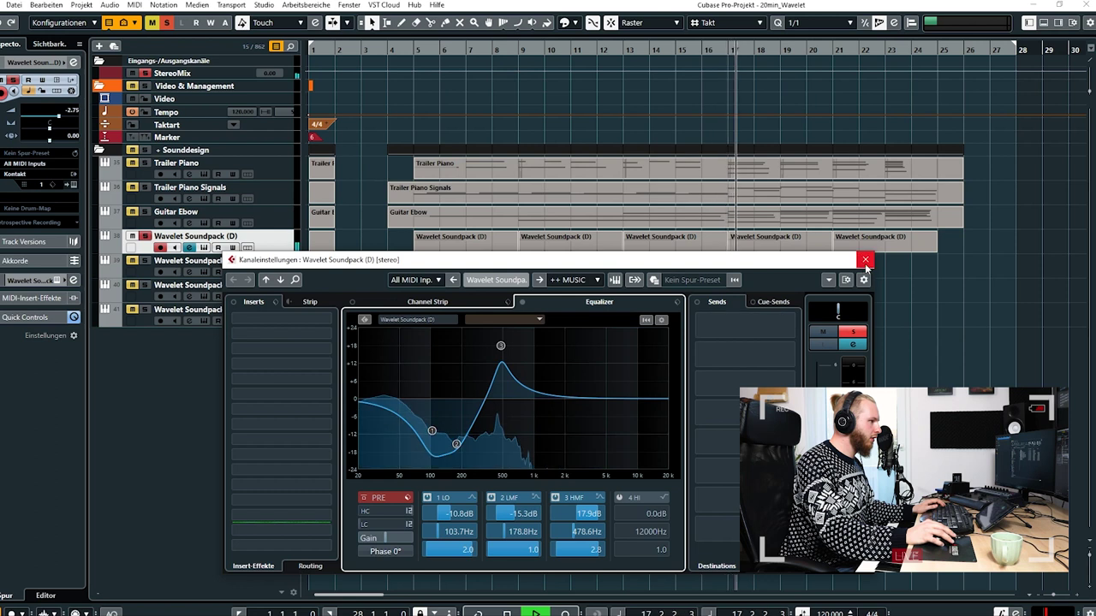
left_click(865, 260)
Stop playback, unsolo the first Wavelet Soundpack track and place the cursor at bar 4.
key("space")
key("s")
left_click(388, 50)
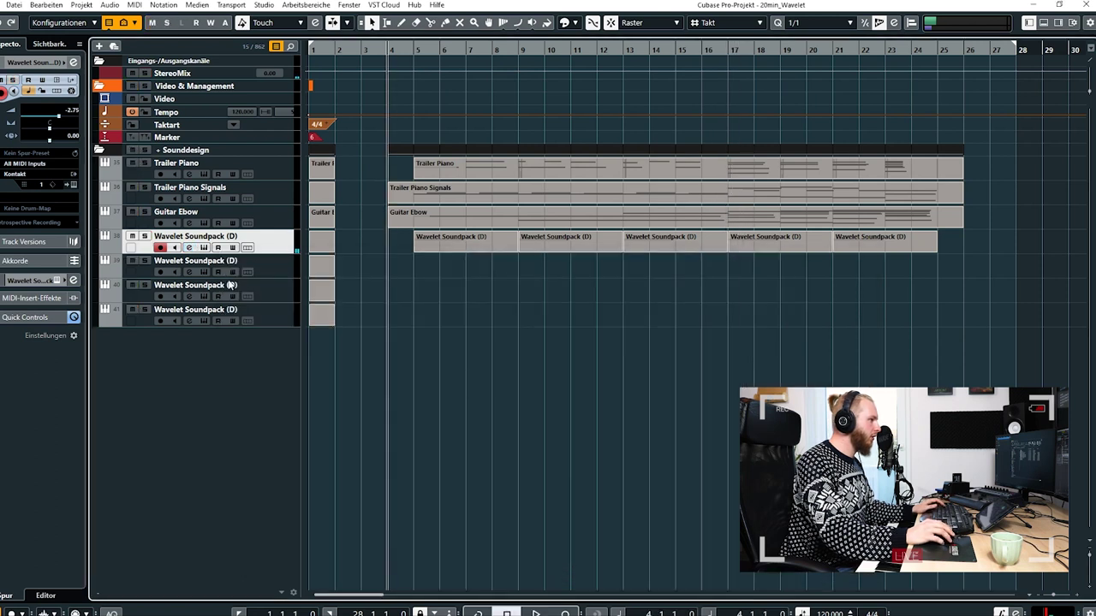
Set the Tune of the second Wavelet Soundpack track's Kontakt instrument to 3.00 and inspect its sample mapping.
key("Down")
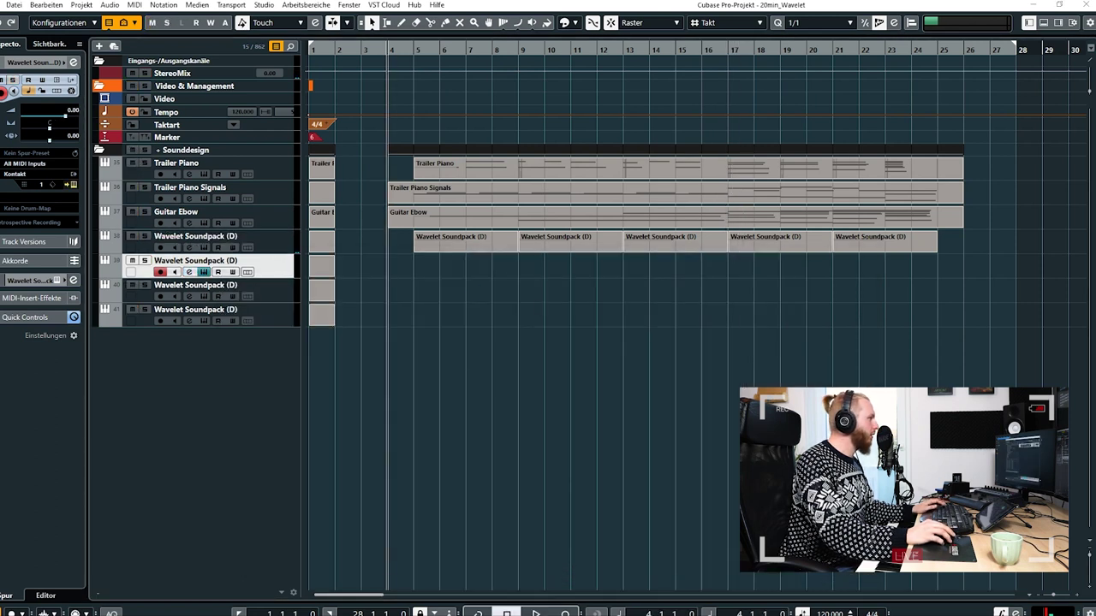
left_click_drag(454, 85, 569, 77)
left_click(351, 145)
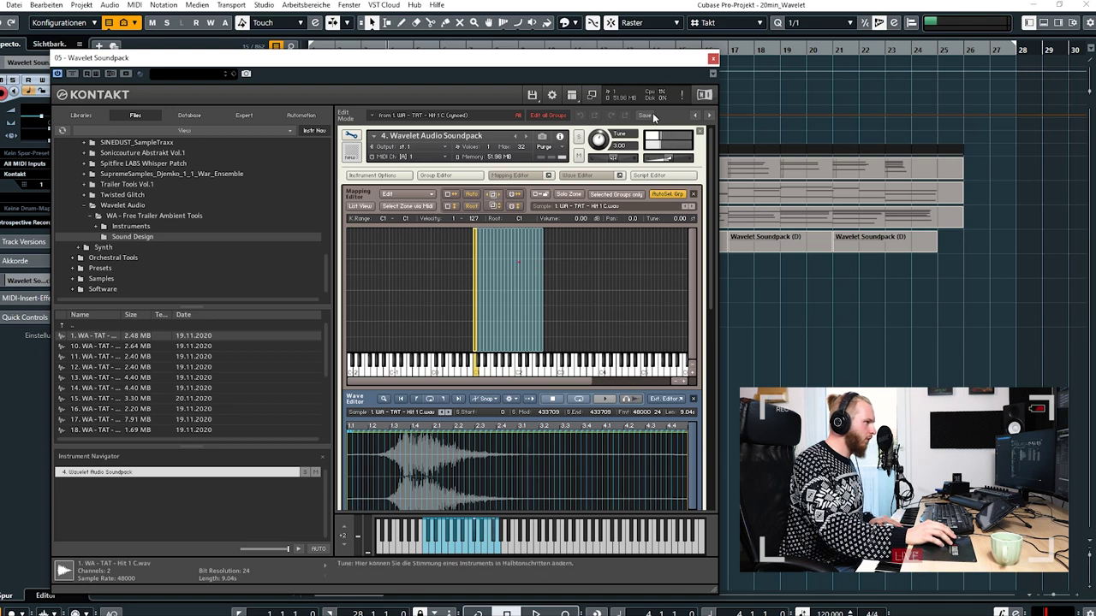
left_click(713, 59)
Record a part on the third Wavelet Soundpack track from bar 3 to about bar 6 with its volume at -17.3.
left_click(288, 296)
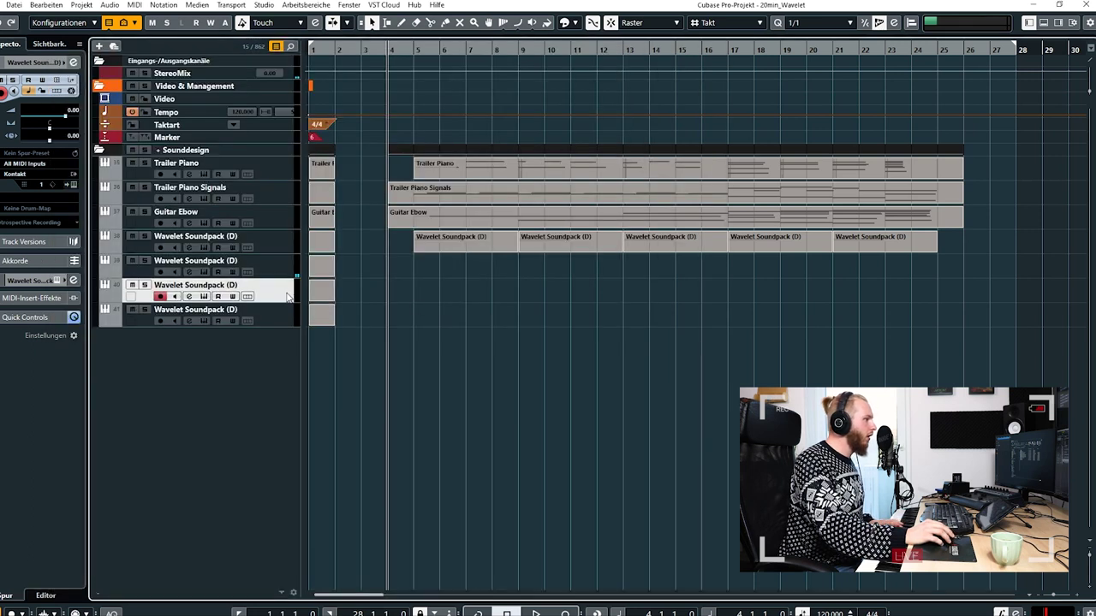
left_click(367, 51)
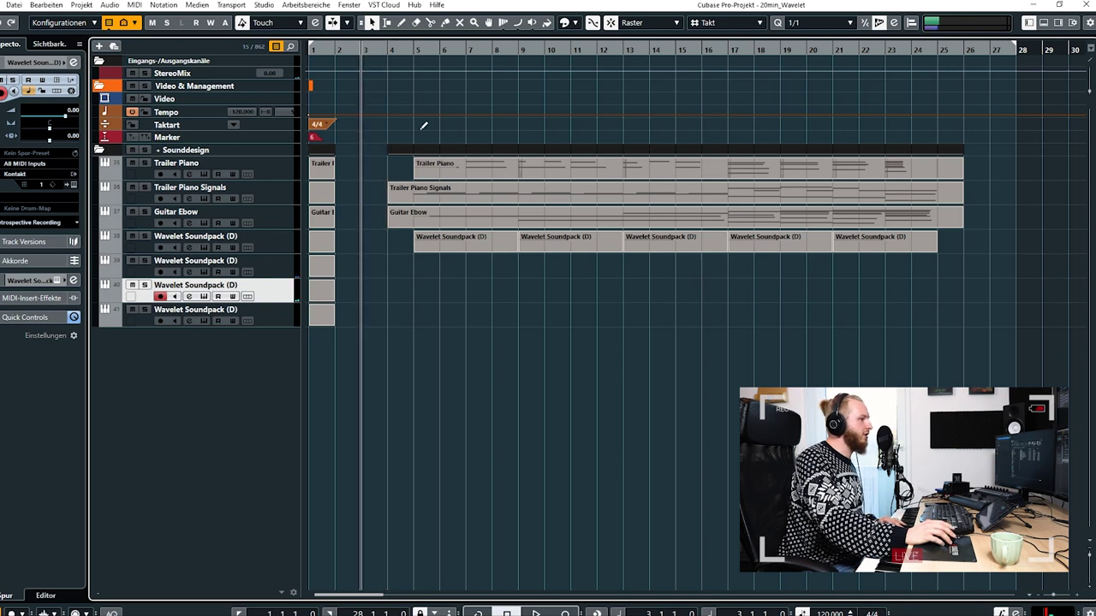
left_click(45, 118)
key("KP_Multiply")
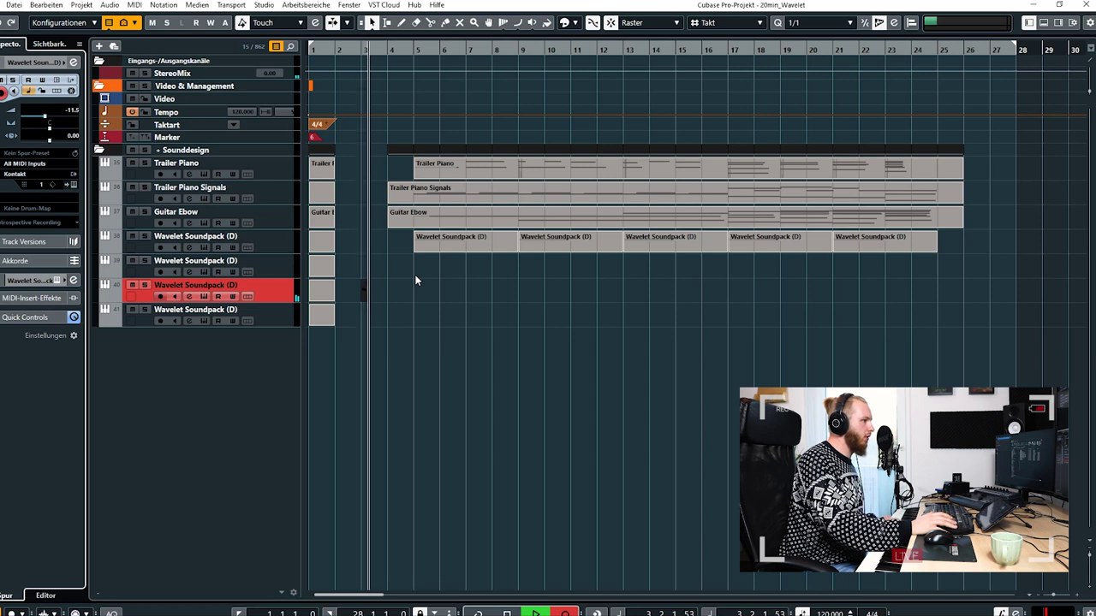
left_click(38, 118)
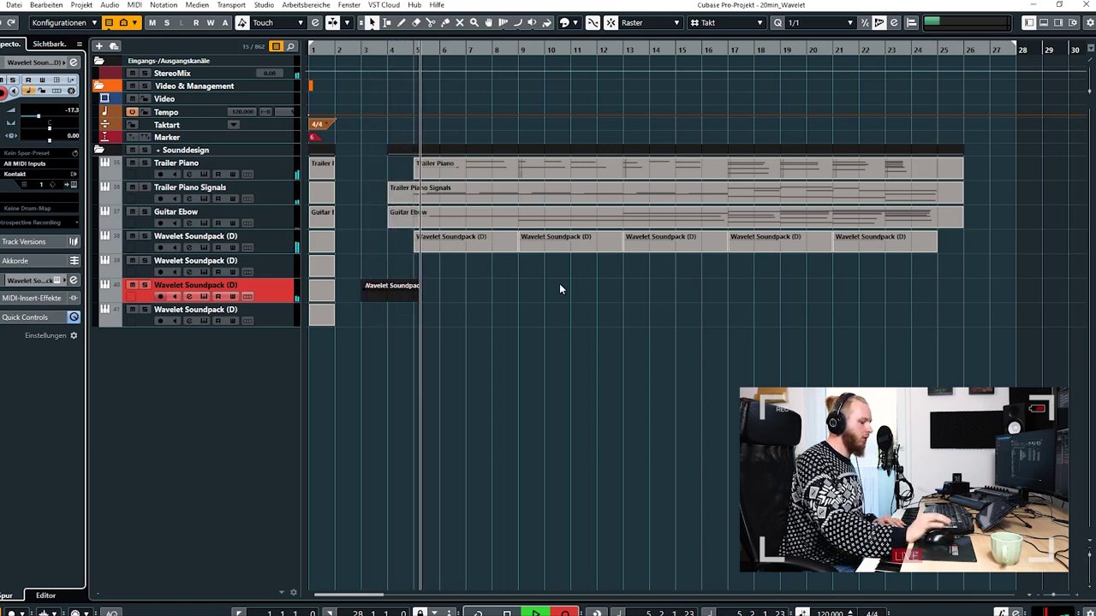
key("KP_Multiply")
key("space")
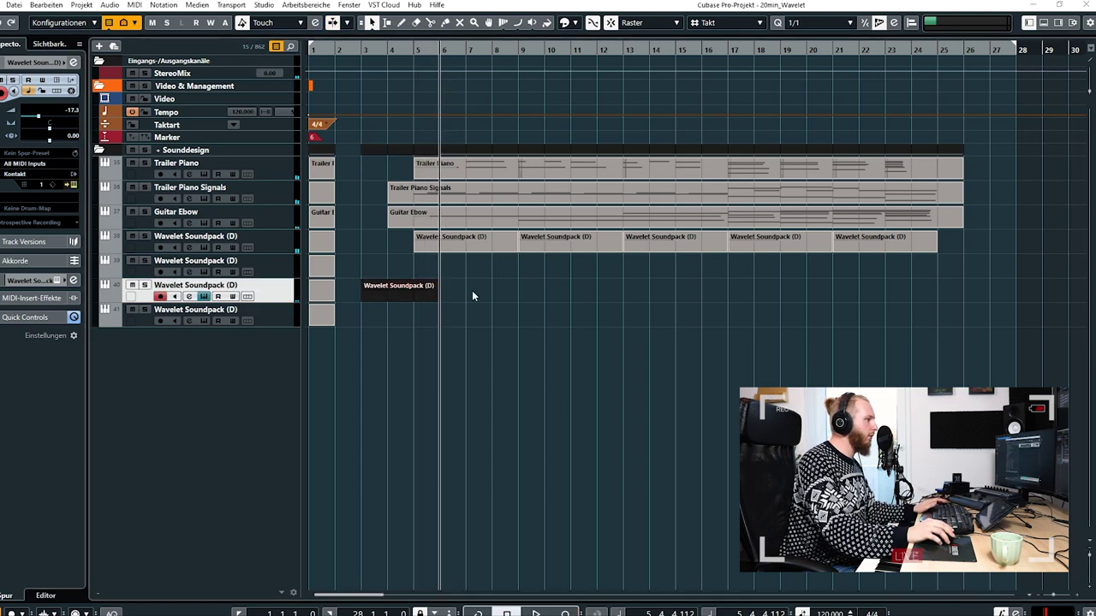
Add a Convolution reverb as an insert effect to the third Wavelet Soundpack track's Kontakt instrument, hiding its mapping and wave editors.
key("e")
left_click(389, 149)
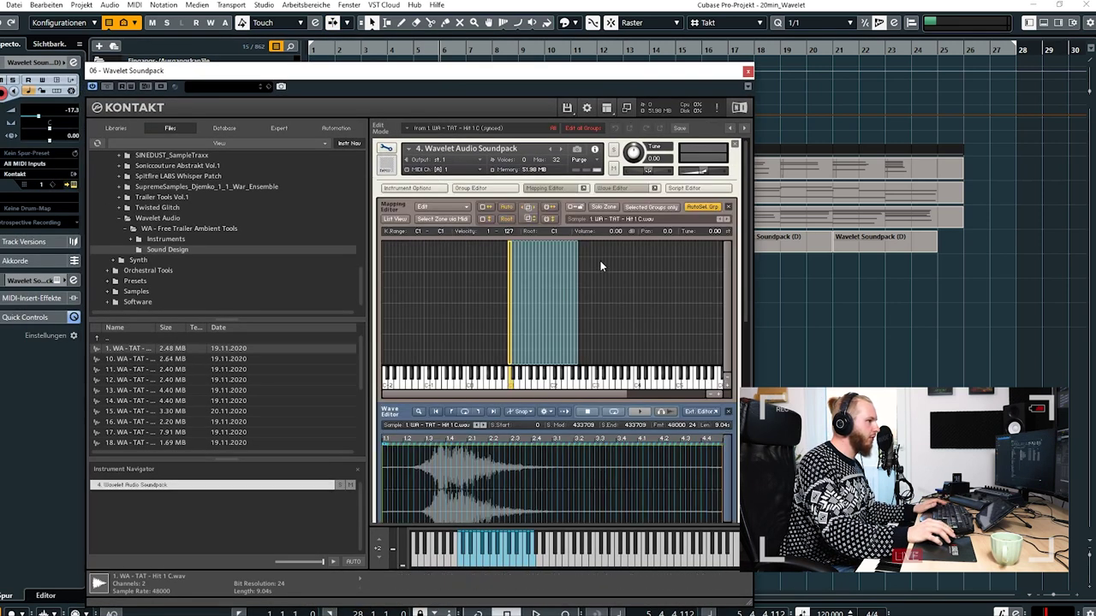
left_click(613, 189)
left_click(548, 188)
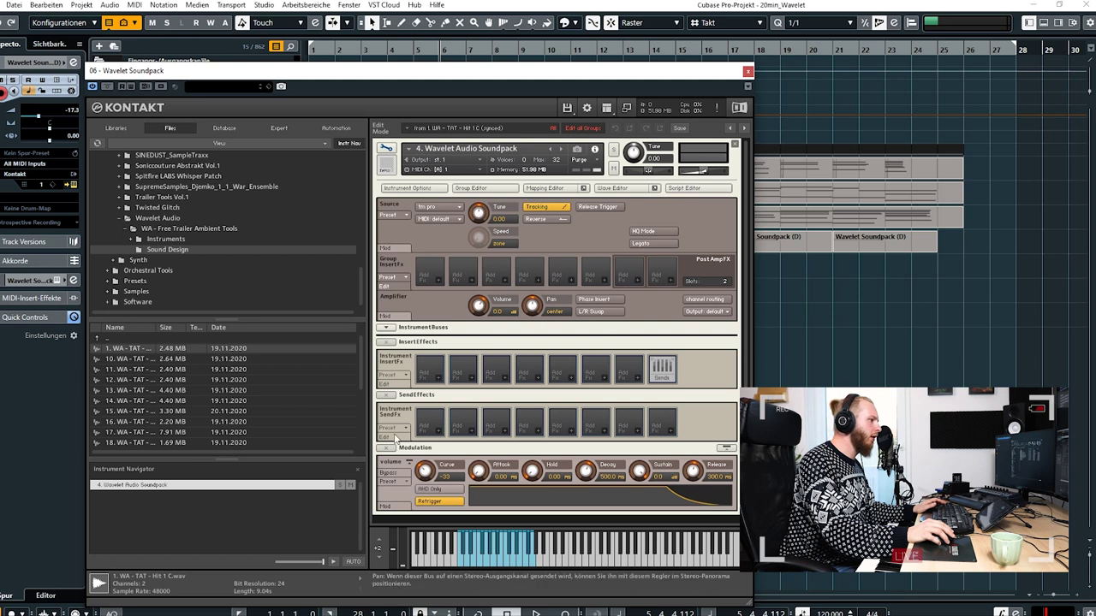
left_click(437, 434)
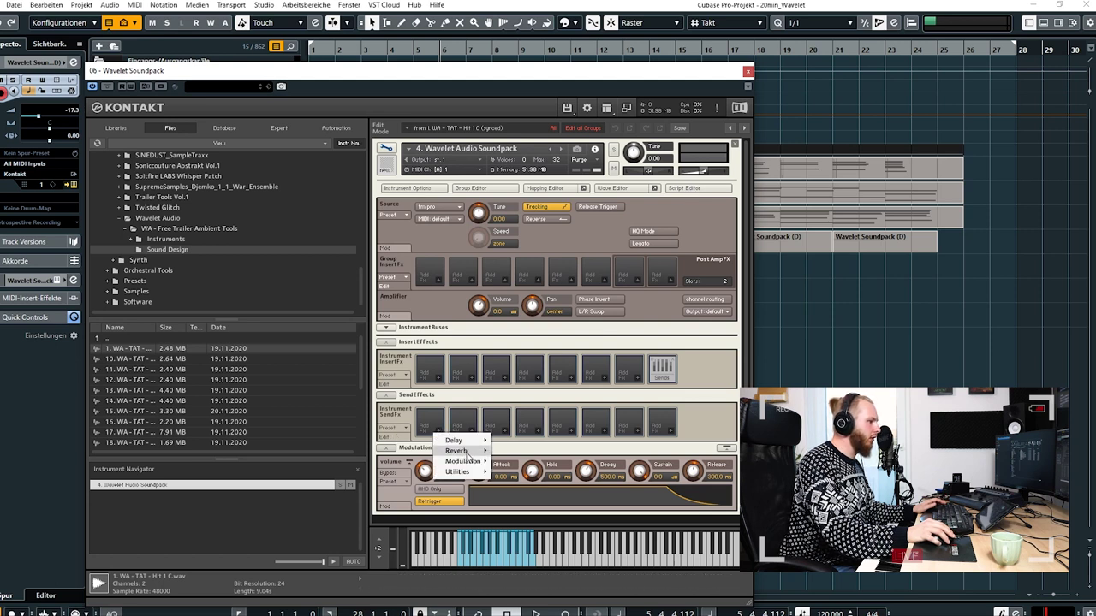
mouse_move(460, 452)
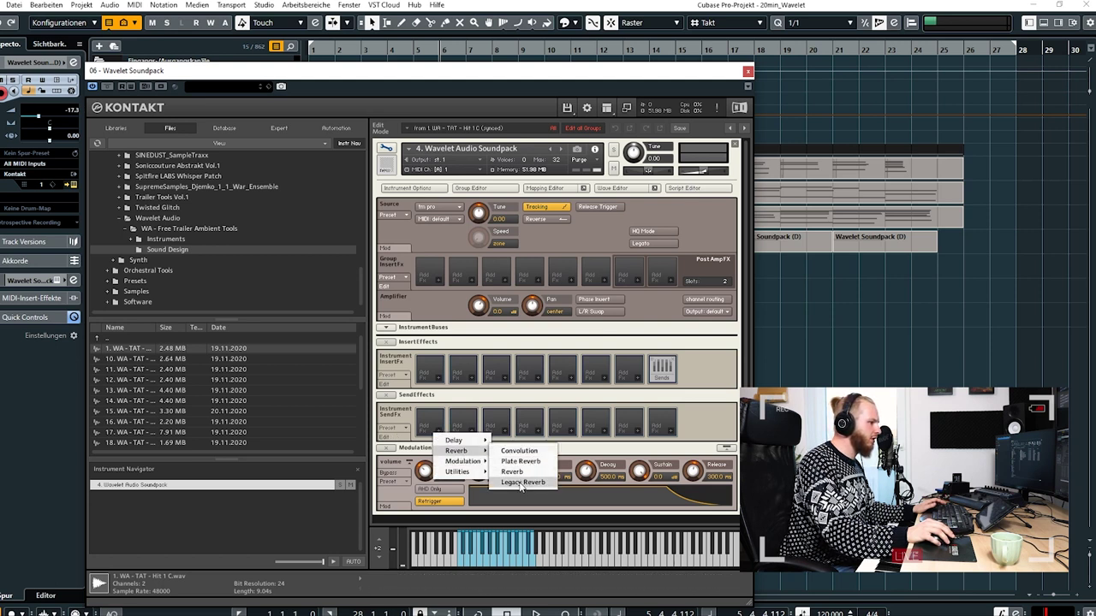
left_click(437, 381)
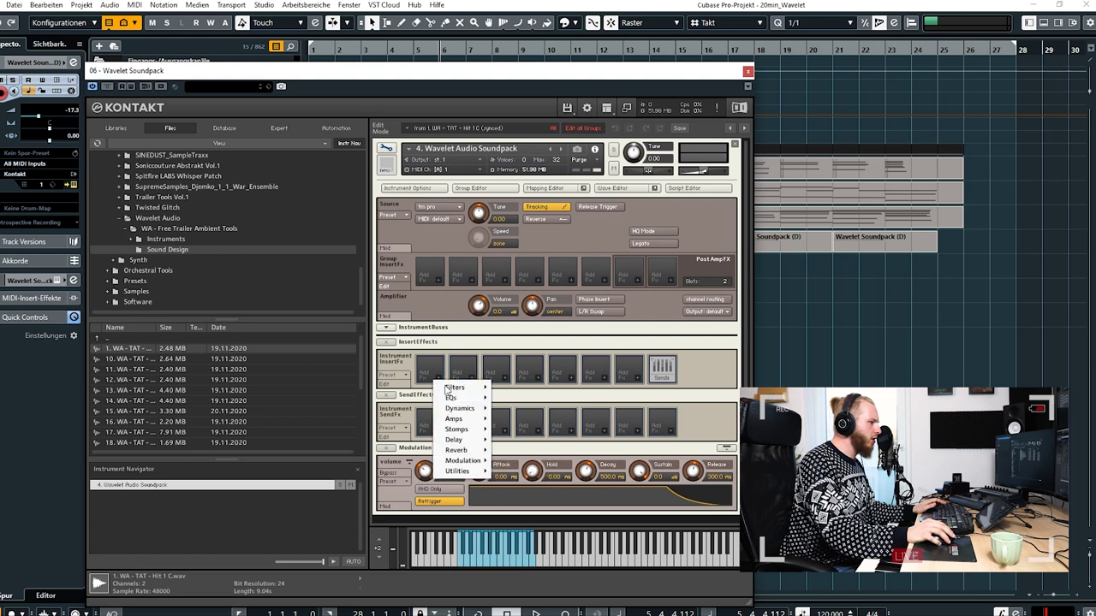
mouse_move(480, 451)
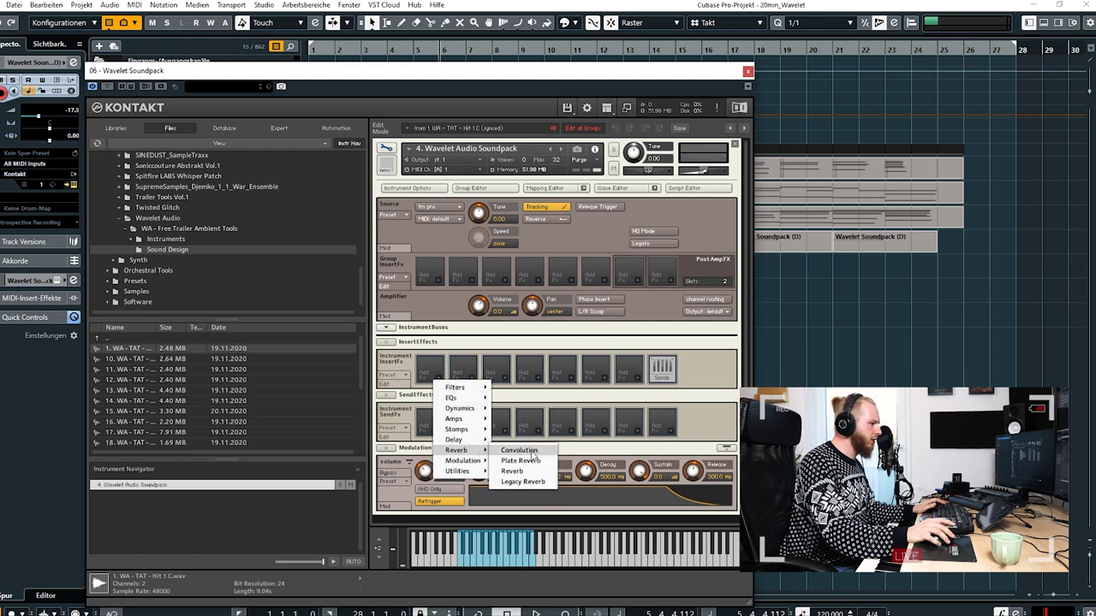
left_click(518, 451)
Load the factory Big Rooms preset "4.3s Orchester Hall 6TC" into the convolution reverb.
left_click(394, 414)
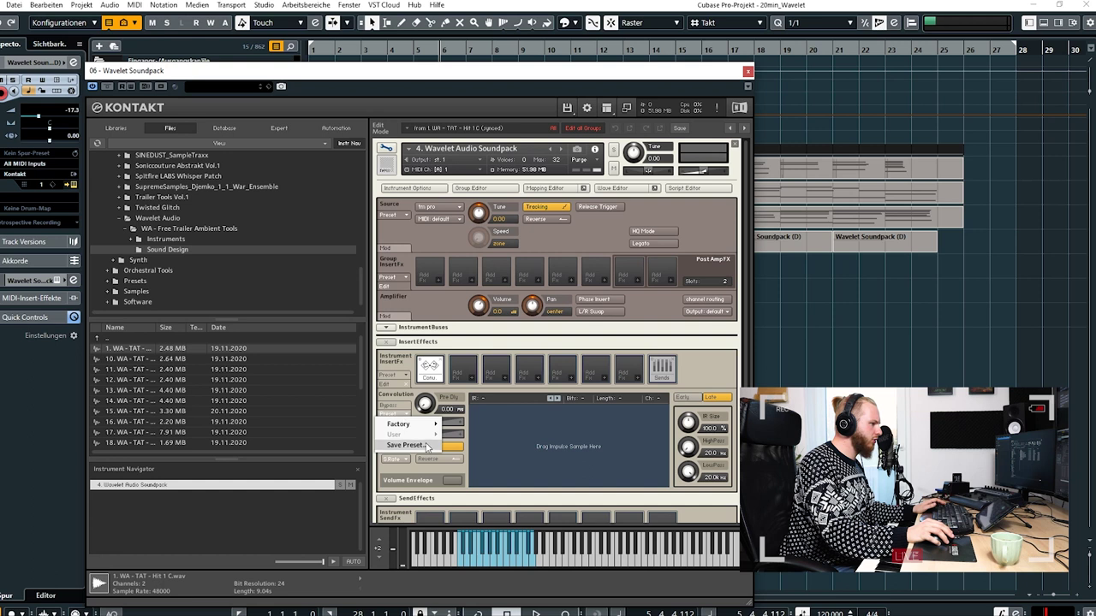
mouse_move(425, 428)
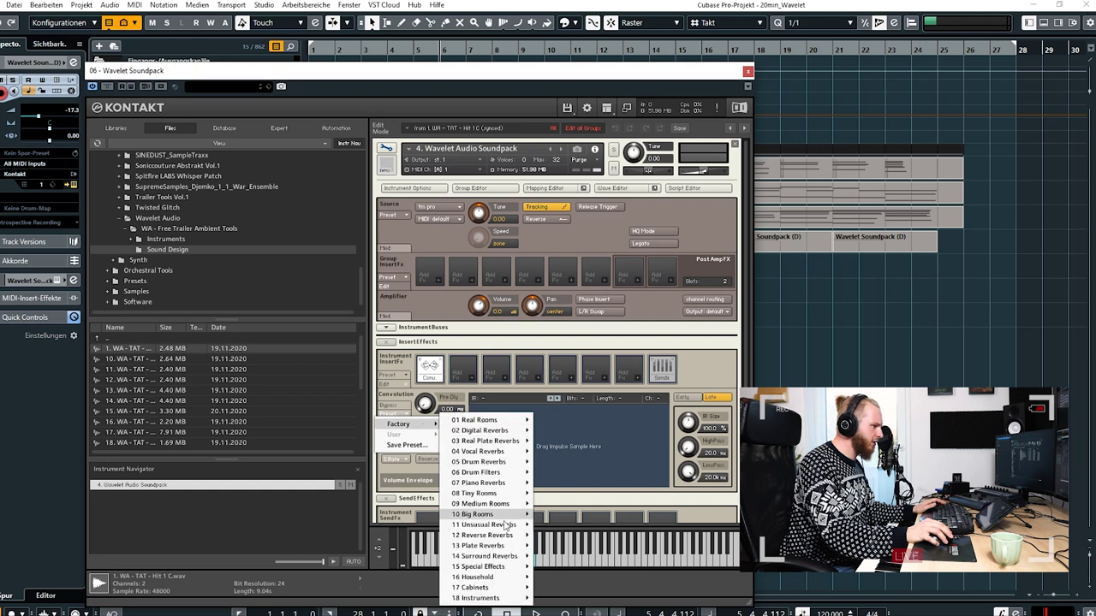
mouse_move(502, 519)
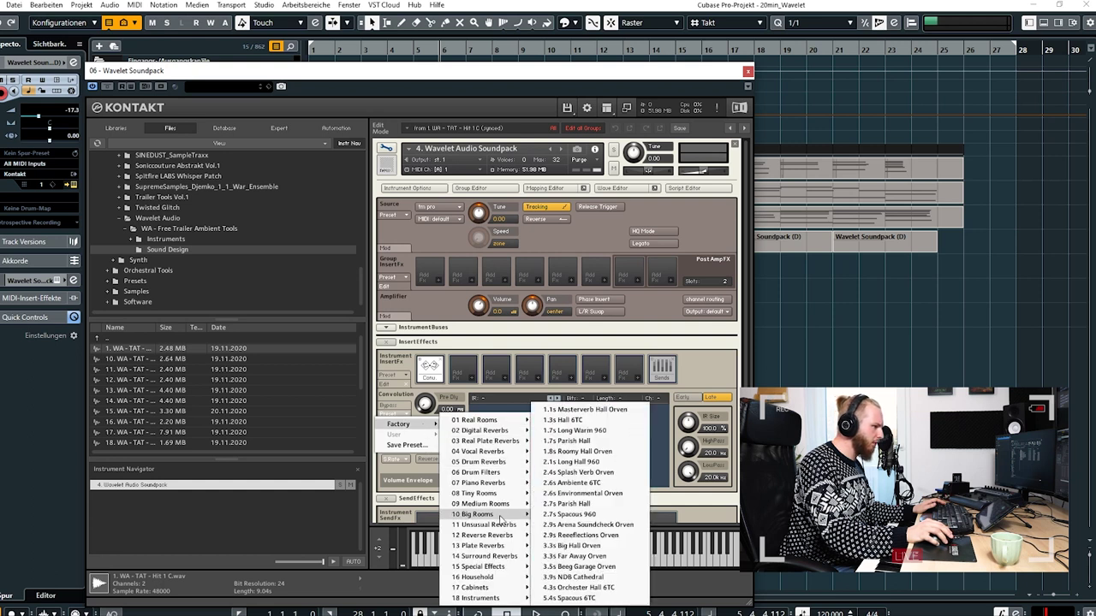
left_click(585, 589)
Play the cue from bar 3 to audition the convolution reverb, fine-tune its level and close the Kontakt window.
left_click_drag(546, 84, 687, 74)
left_click(364, 50)
key("space")
left_click_drag(605, 439, 614, 441)
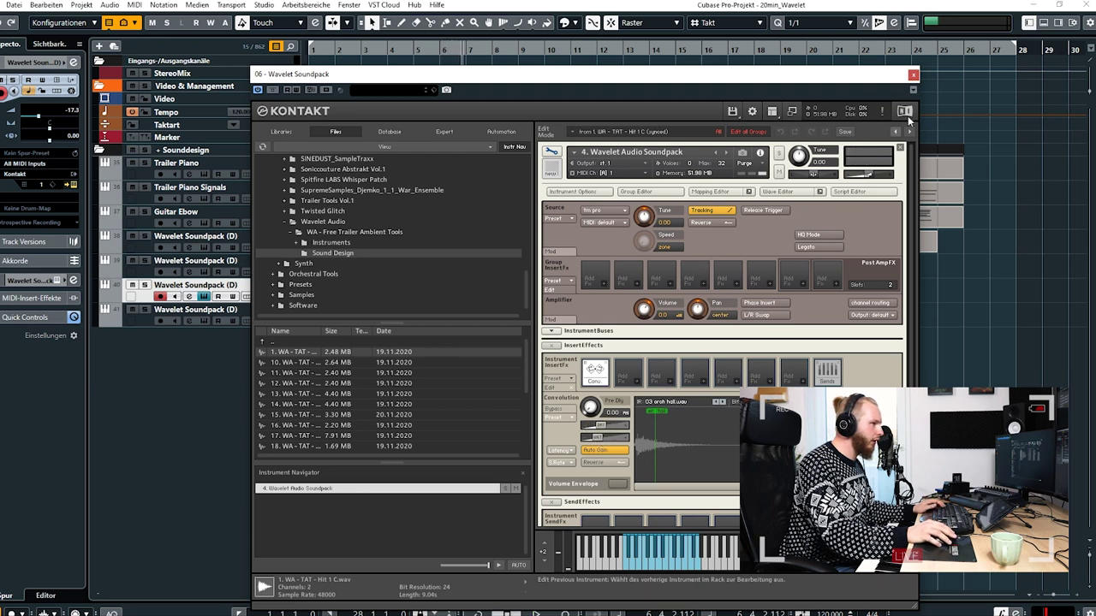
left_click(914, 75)
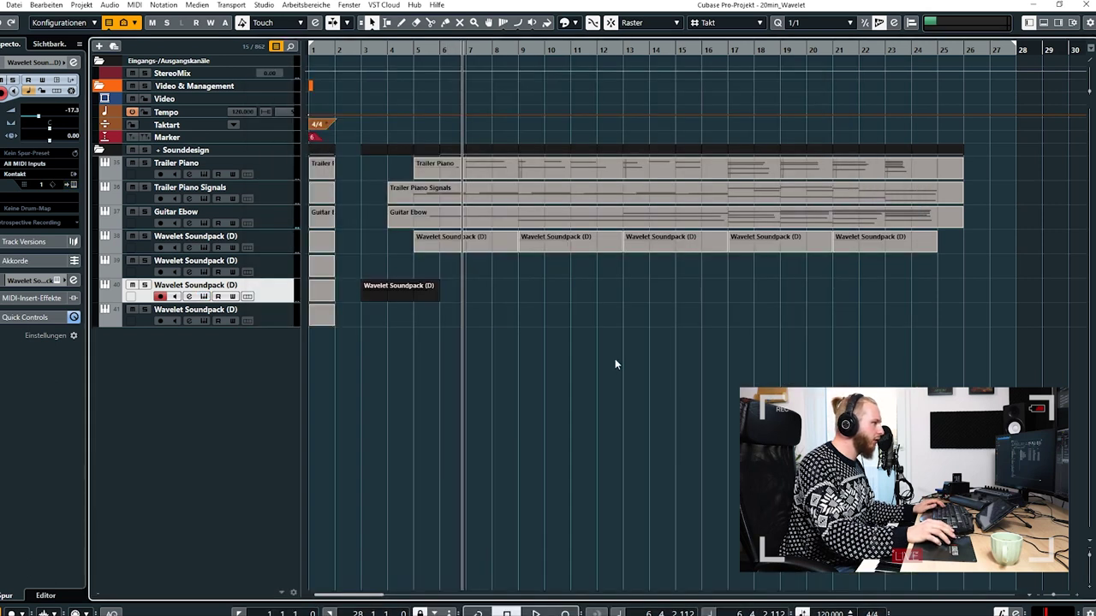
Insert ValhallaSupermassive as the first insert effect on the third Wavelet Soundpack track's channel.
left_click(74, 62)
left_click(323, 320)
type("val")
left_click(308, 351)
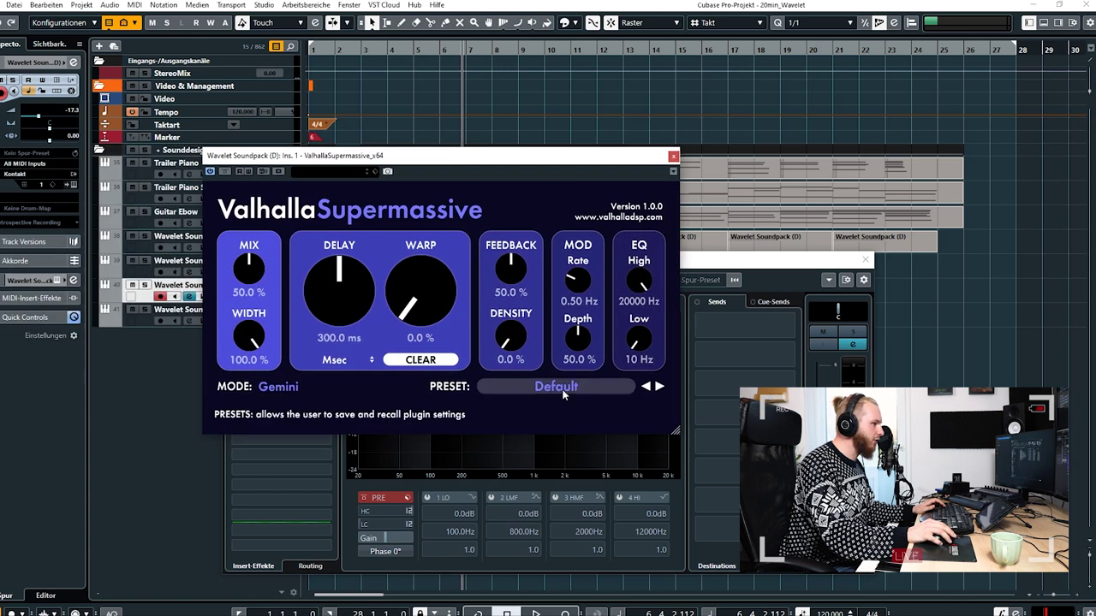
Load ValhallaSupermassive's large reverb preset HydraHarp and set the mix to 44.4%.
left_click(556, 386)
mouse_move(561, 517)
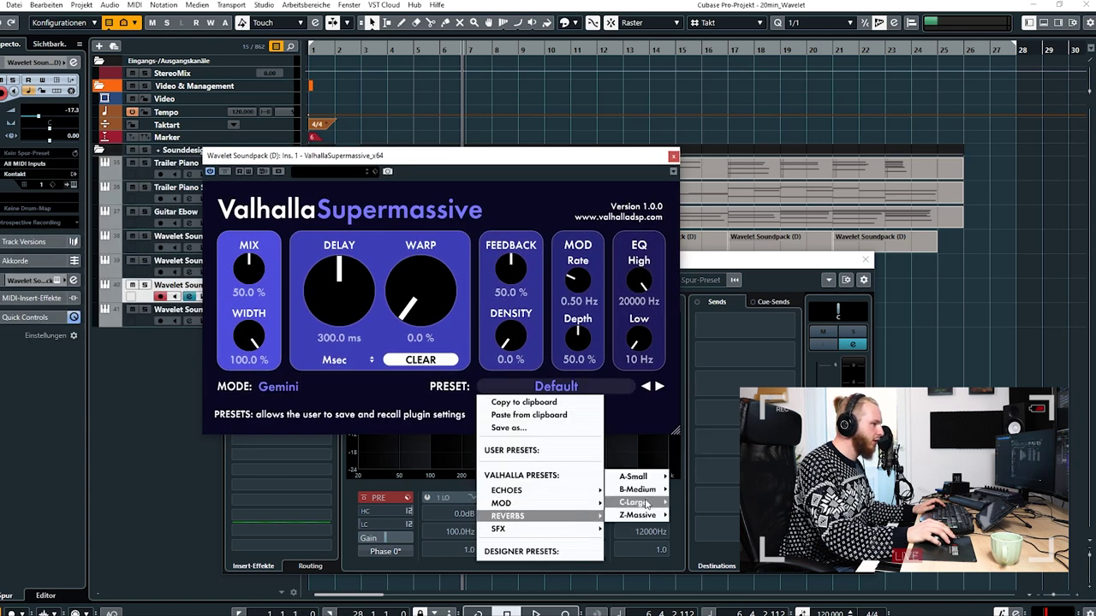
mouse_move(648, 503)
left_click(704, 475)
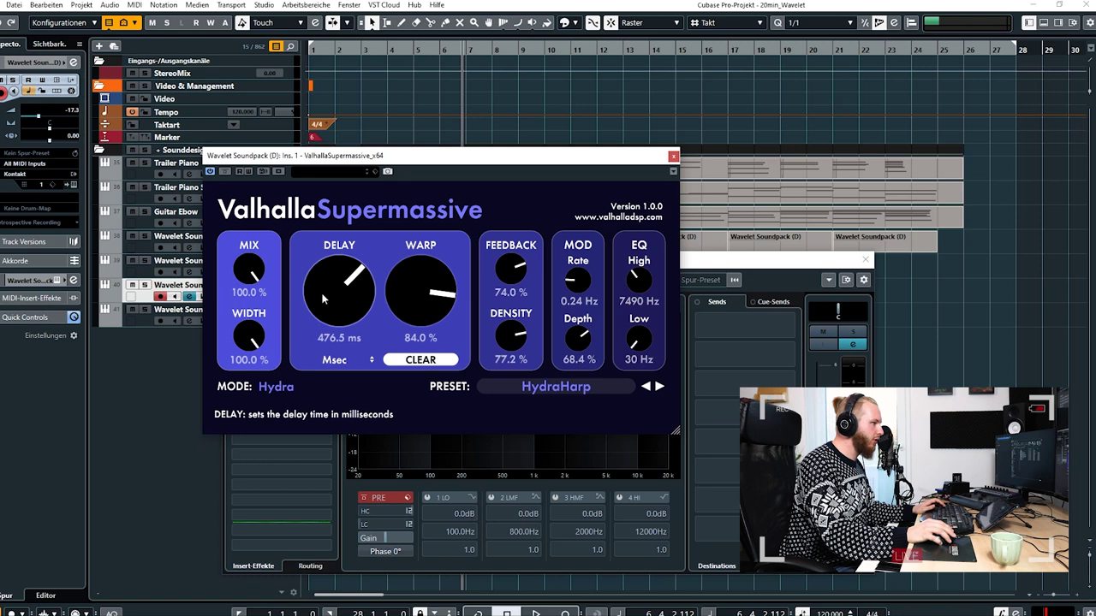
Switch ValhallaSupermassive to the medium reverb preset WideVocalSwell and close the plug-in and channel settings.
left_click(529, 390)
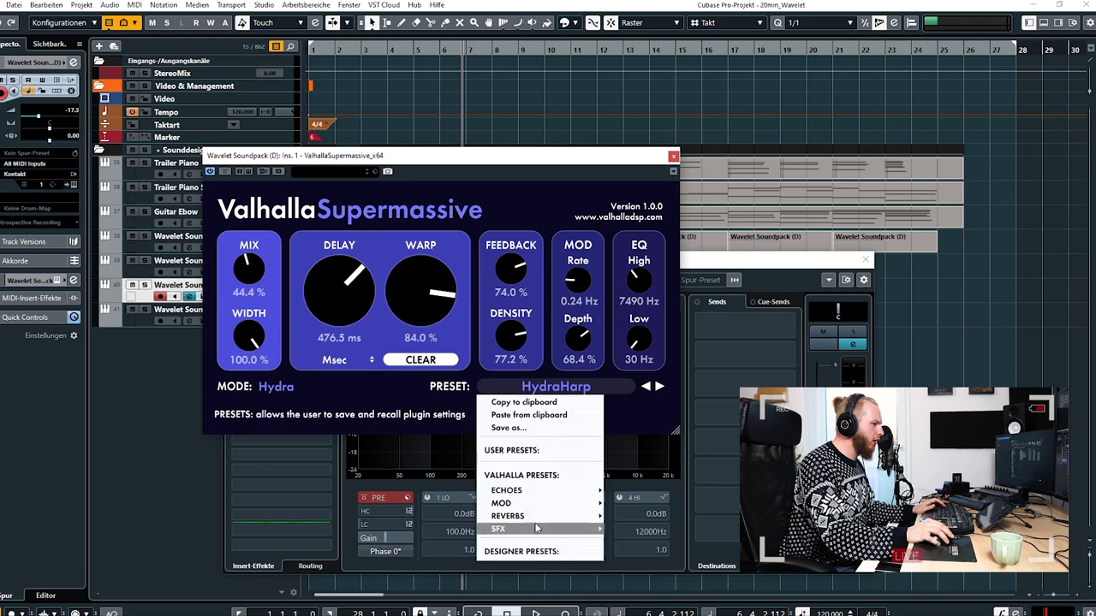
mouse_move(589, 514)
mouse_move(641, 482)
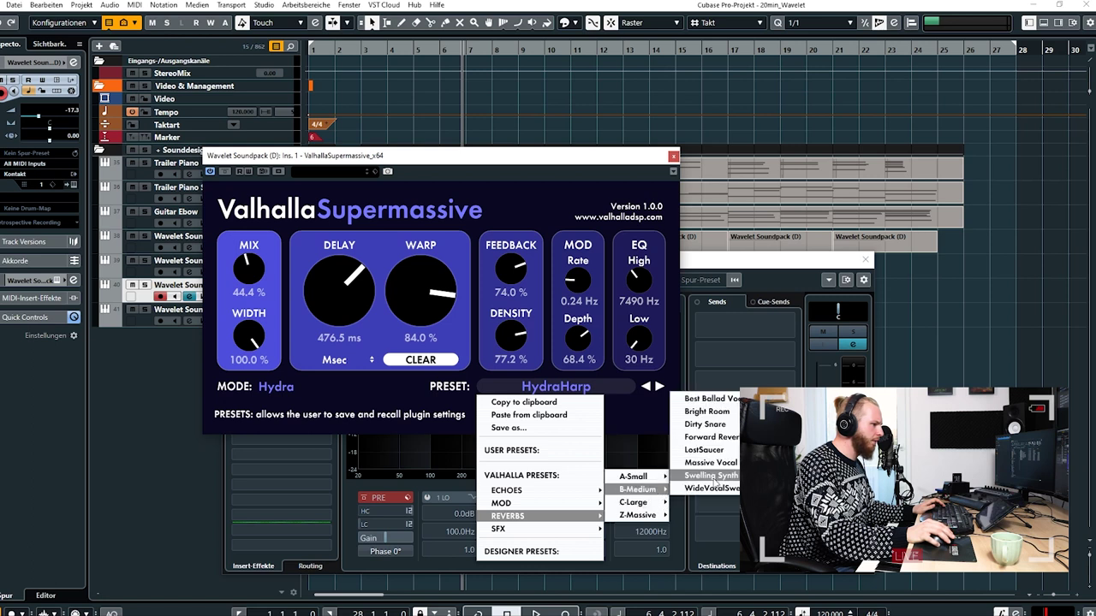
left_click(713, 488)
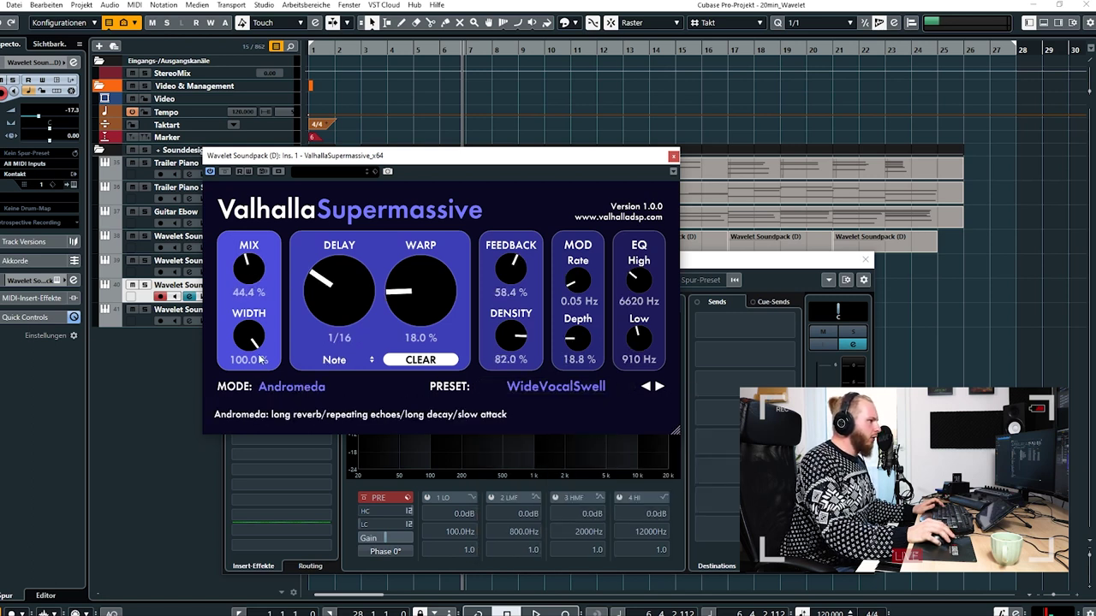
left_click(674, 156)
left_click(866, 258)
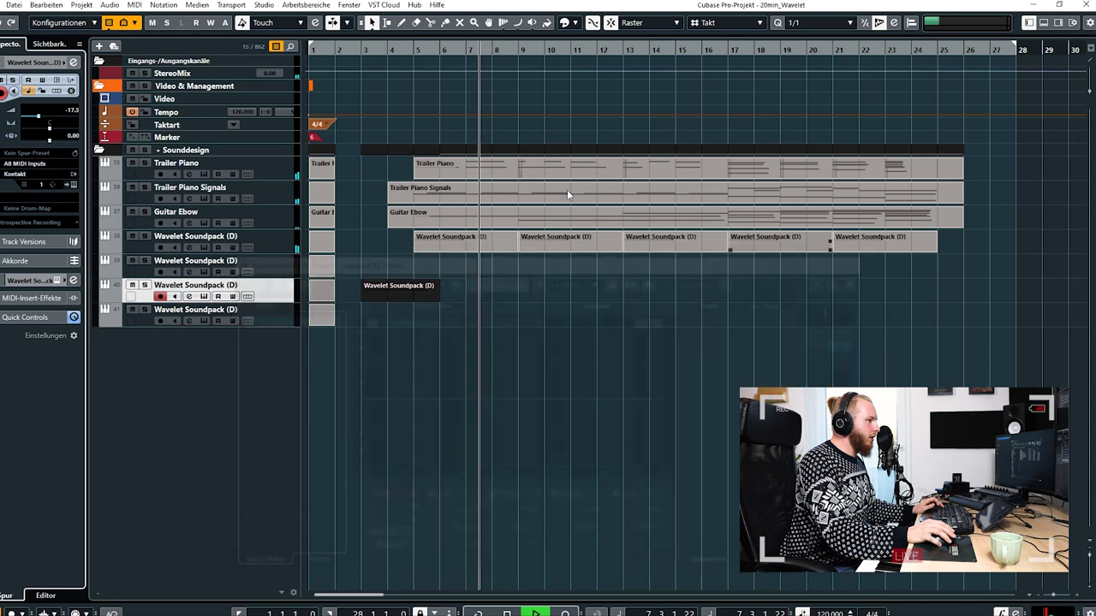
Inspect the third Wavelet Soundpack track's recorded part in the Key Editor while playing from bar 3, and lower the track's volume.
left_click(370, 50)
double_click(416, 289)
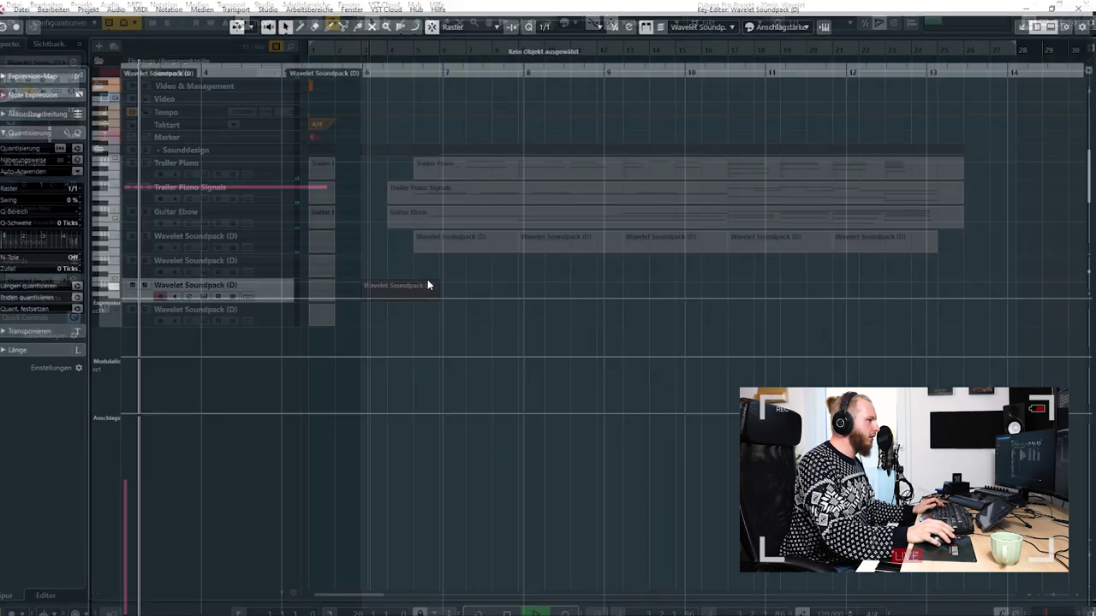
left_click(338, 256)
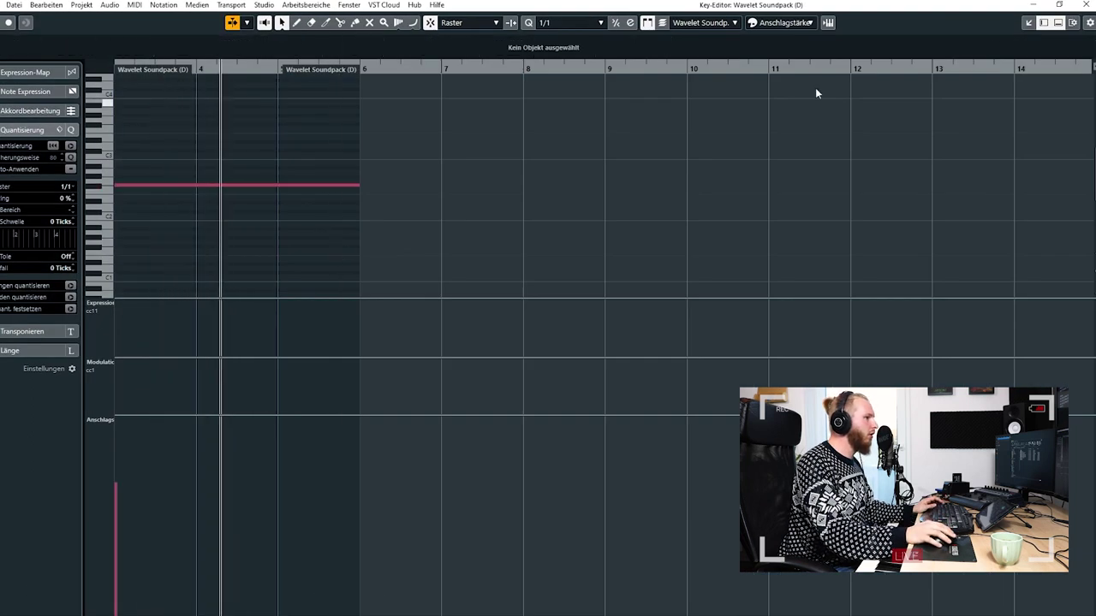
left_click(1087, 4)
left_click_drag(42, 119, 31, 119)
Audition the second Wavelet Soundpack track's Kontakt instrument and check its sample mapping during playback.
left_click(254, 261)
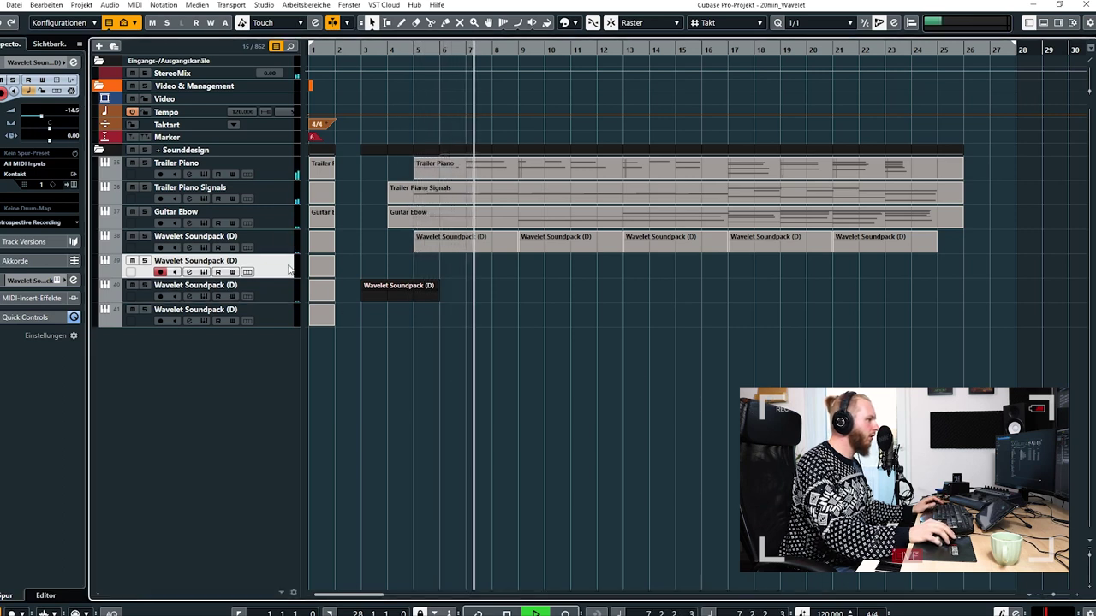
left_click(76, 177)
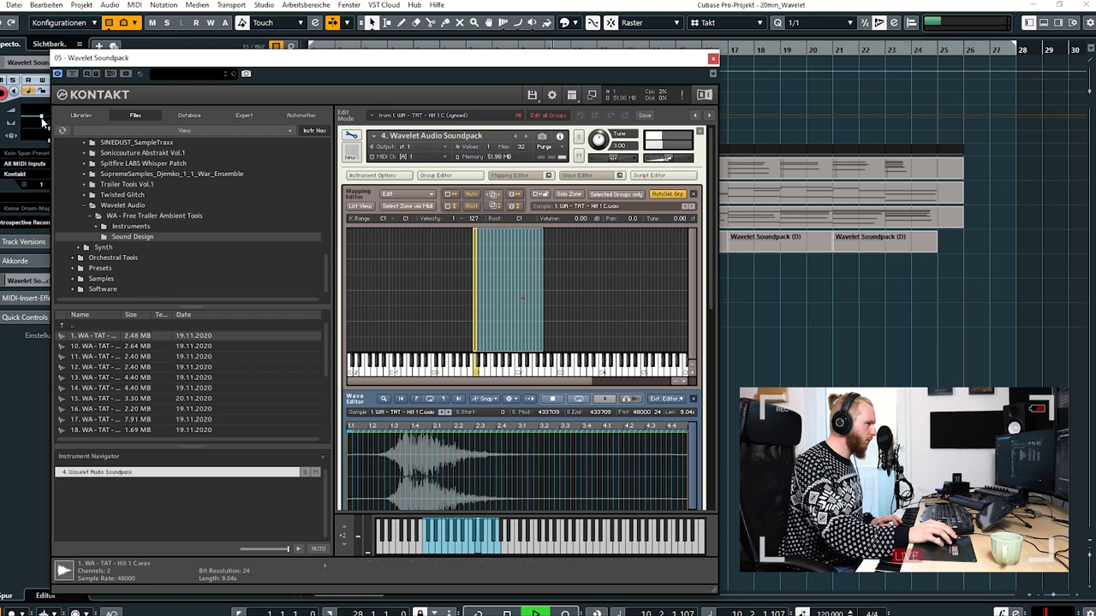
left_click(713, 59)
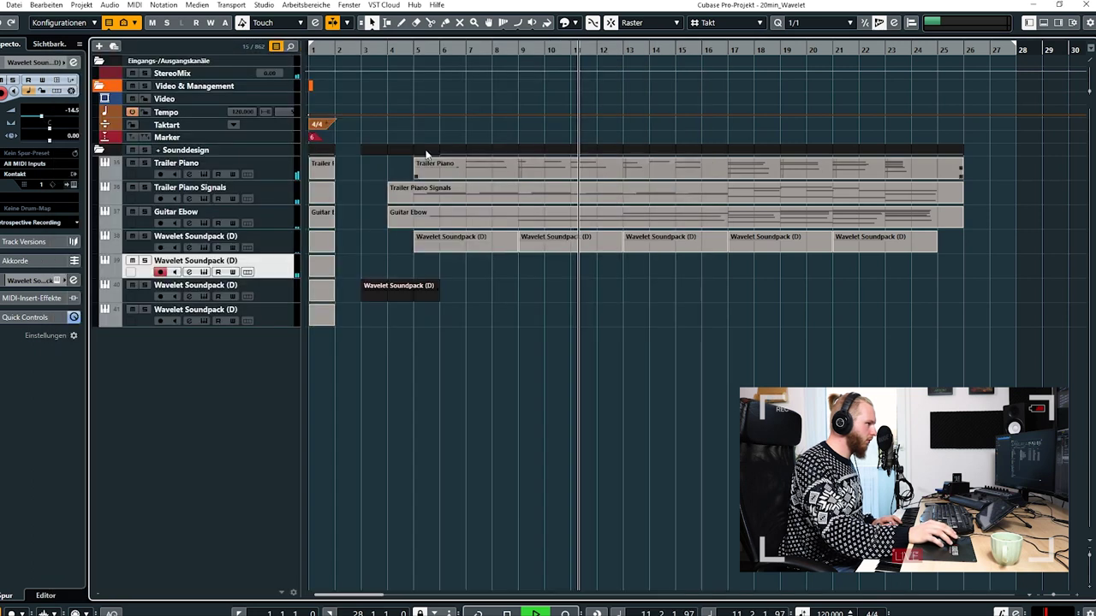
Record a part on the second Wavelet Soundpack track from bar 4 to about bar 11.
left_click(388, 49)
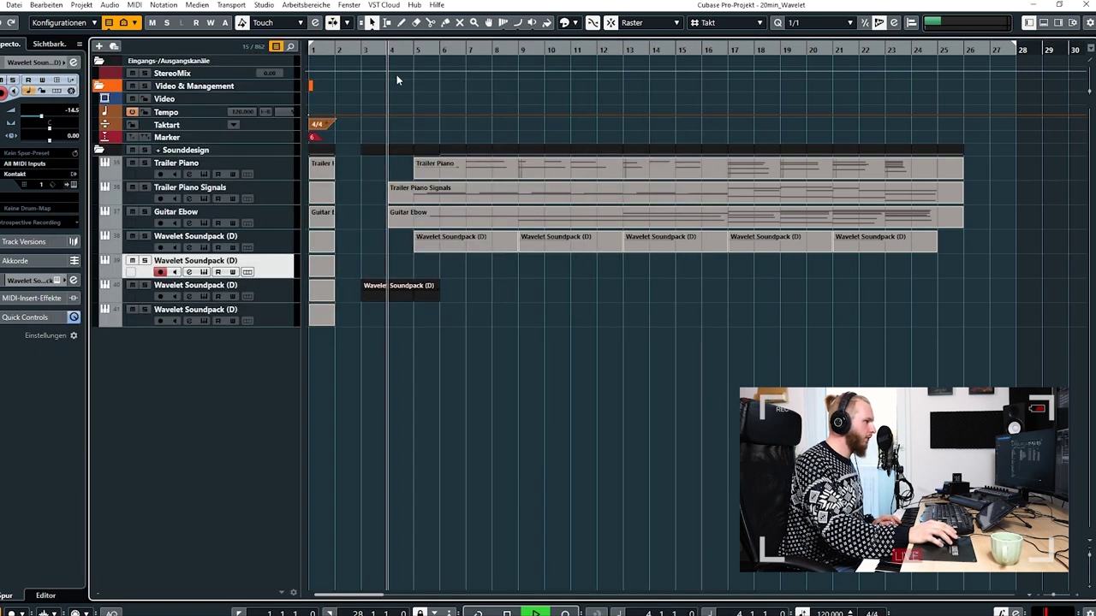
key("KP_Multiply")
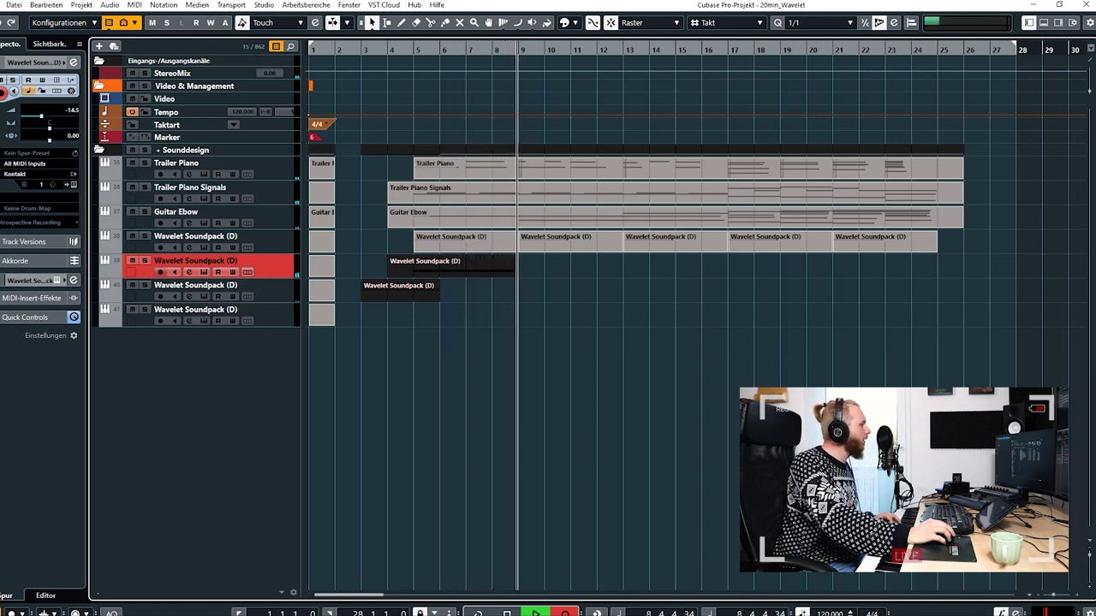
left_click_drag(525, 385, 495, 420)
key("space")
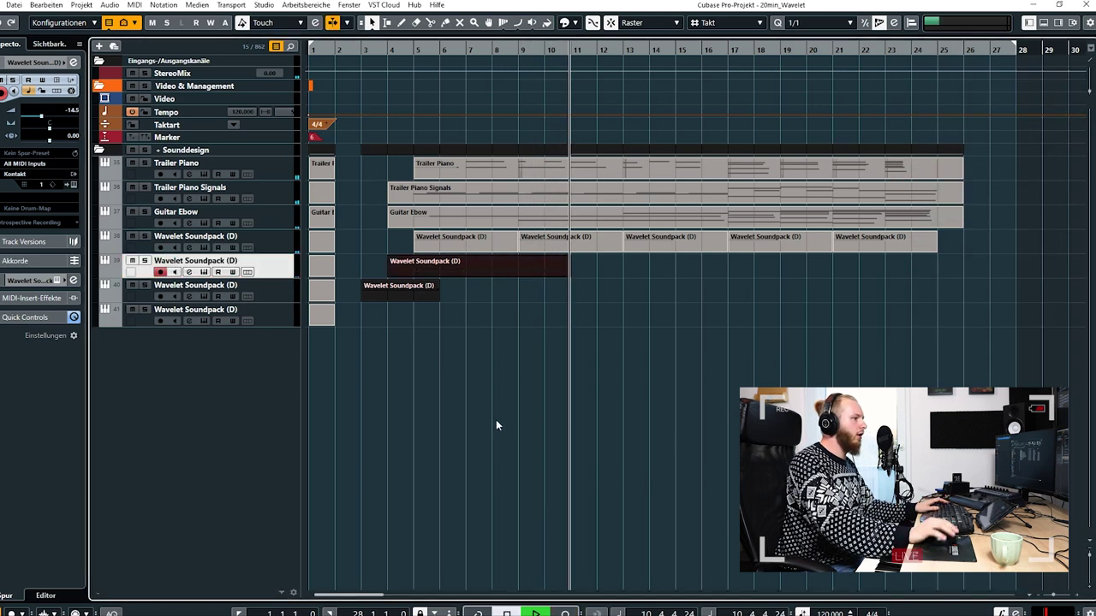
In the Key Editor, align the recorded D2 note to bars 5 to 9 and trim the part to the same range.
double_click(505, 269)
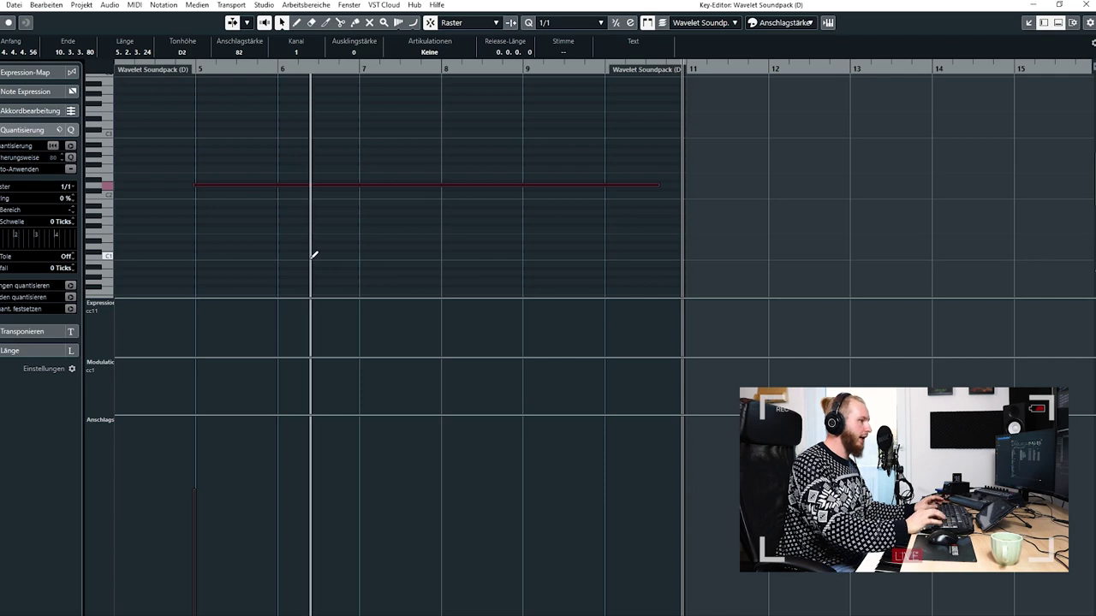
left_click(310, 260)
left_click_drag(674, 187, 481, 236)
left_click_drag(173, 74, 248, 76)
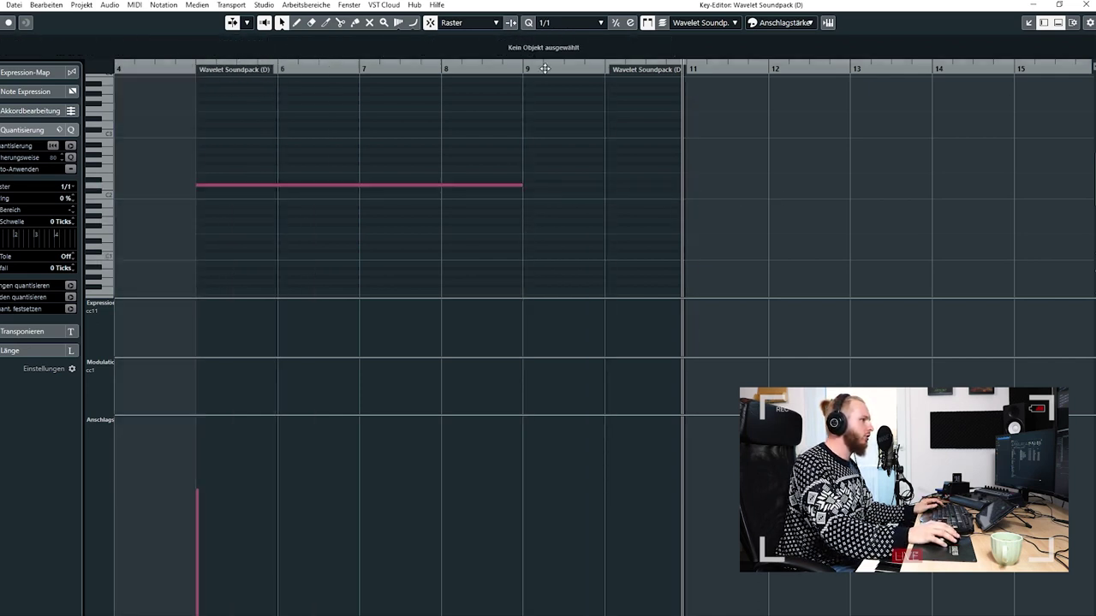
left_click_drag(643, 74, 511, 83)
left_click(1085, 5)
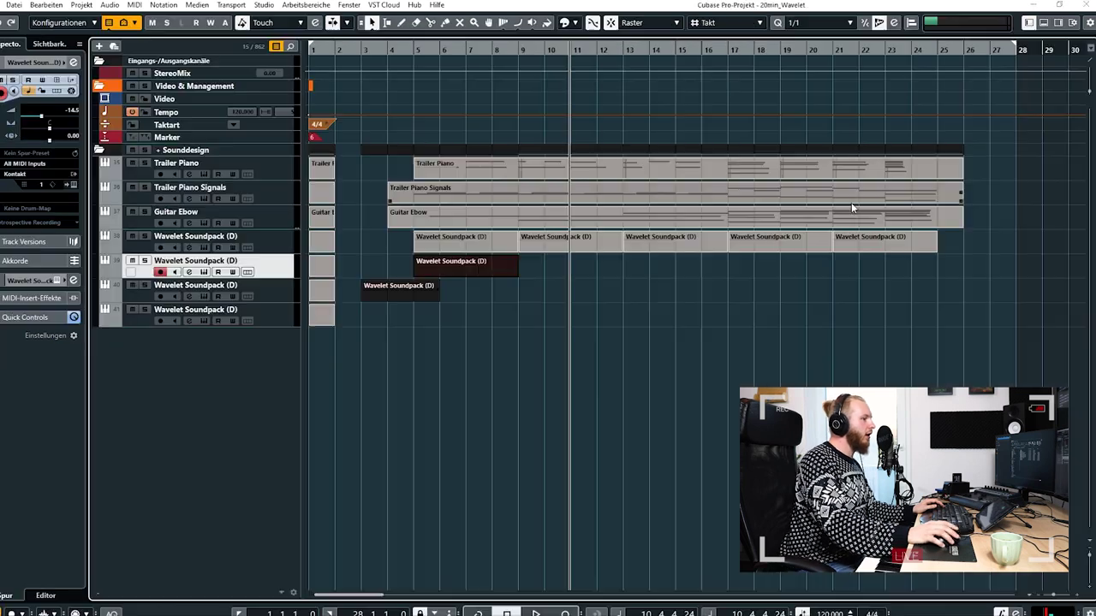
Duplicate the second Wavelet Soundpack track's part repeatedly to fill bars 5 to 25.
key("ctrl+d")
key("ctrl+d")
key("ctrl+d")
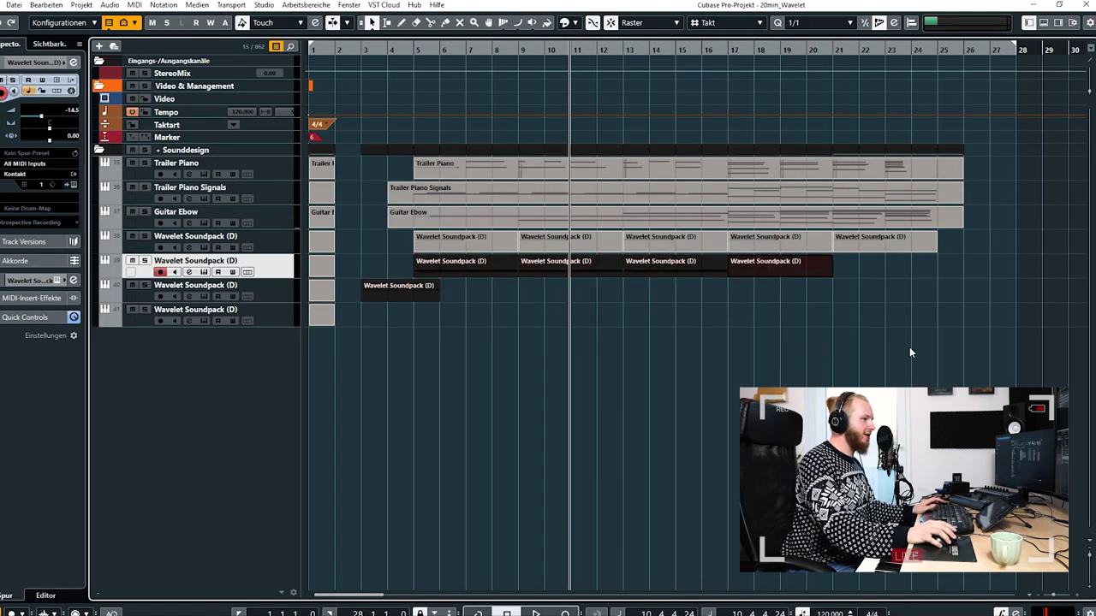
Colour all parts between bars 5 and 25 on the second Wavelet Soundpack track light grey.
left_click_drag(963, 330, 486, 264)
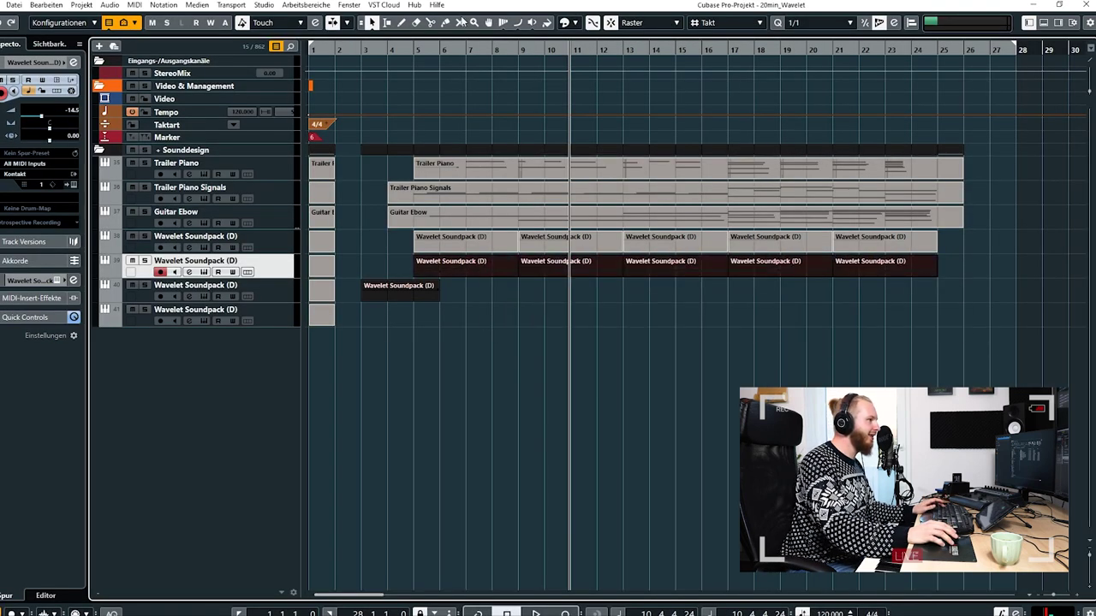
left_click(574, 23)
left_click(698, 54)
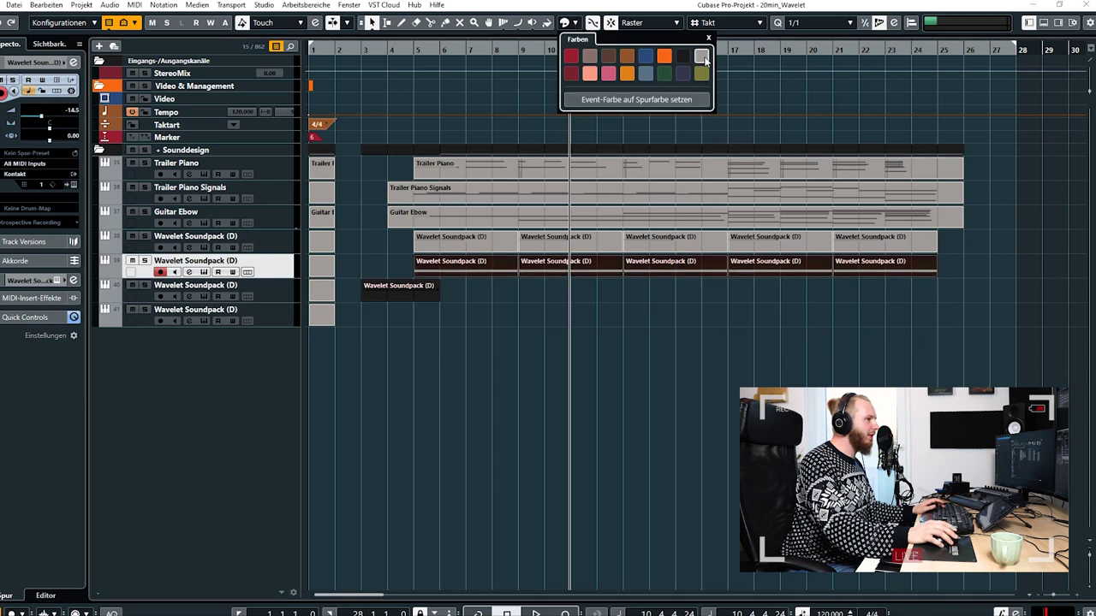
left_click(663, 353)
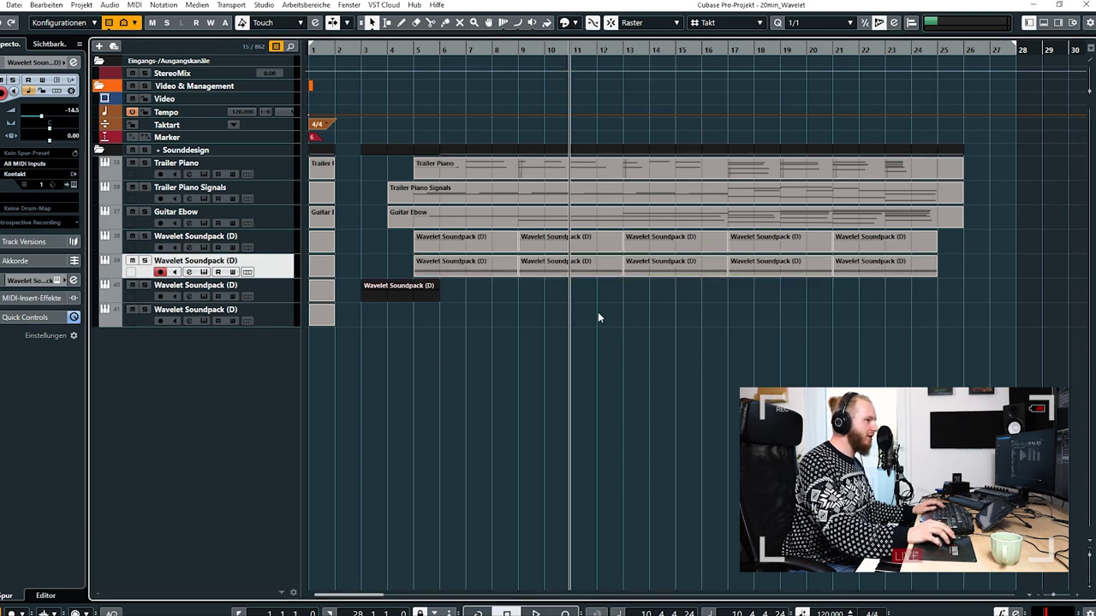
Delete the duplicated parts on the second Wavelet Soundpack track and extend the remaining part's end to bar 10.
left_click_drag(869, 315, 579, 284)
key("Delete")
left_click(466, 264)
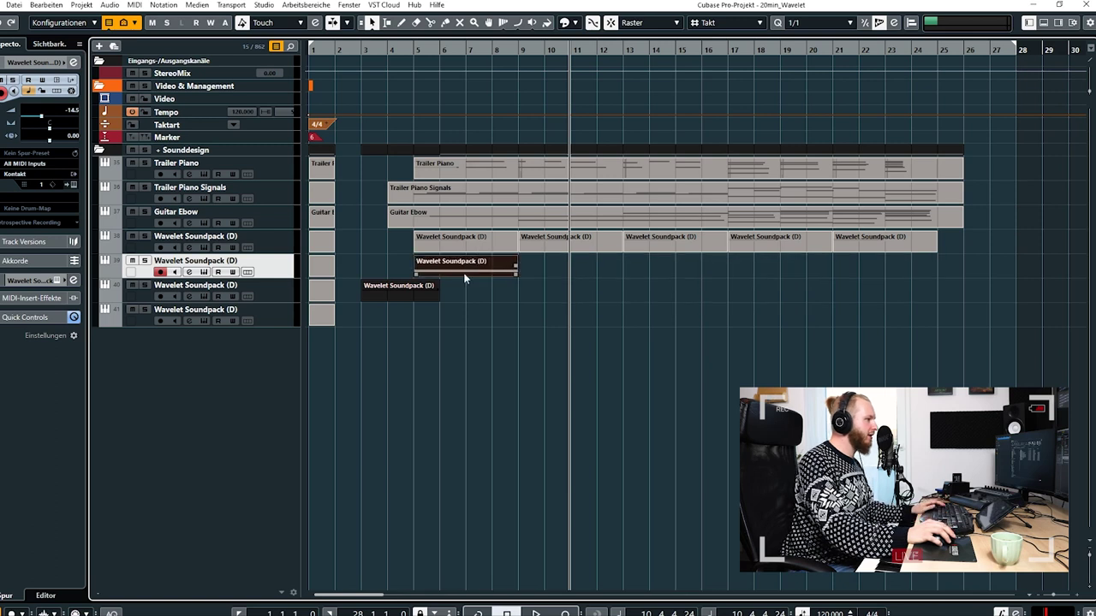
mouse_move(514, 274)
left_mouse_down()
mouse_move(538, 280)
mouse_move(504, 274)
left_mouse_up()
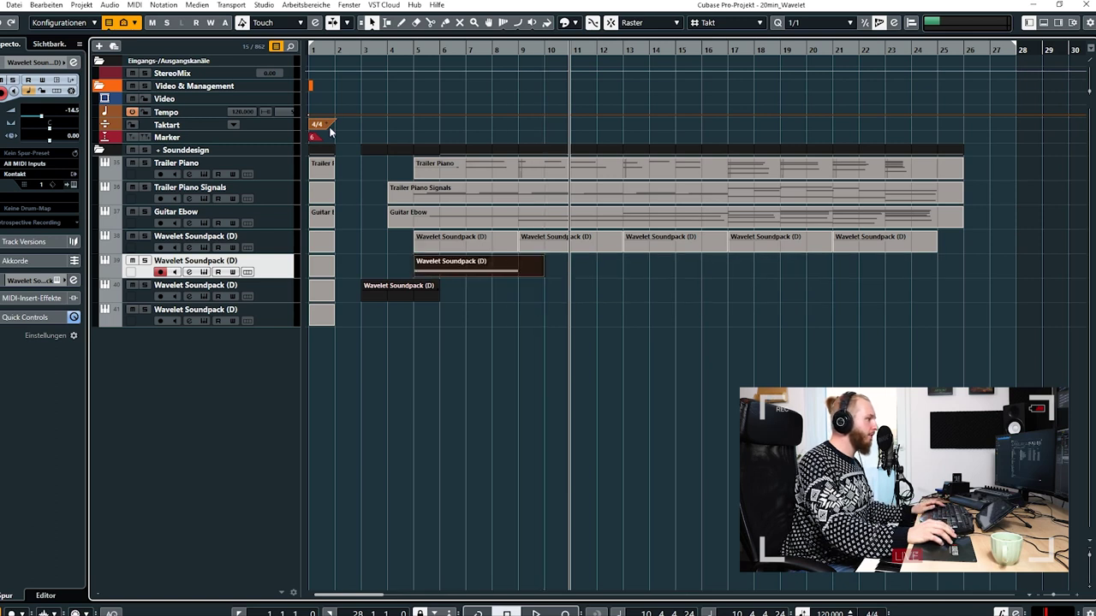
Render the second Wavelet Soundpack part in place as one 24-bit event with the full signal path, muting the source event.
left_click(81, 4)
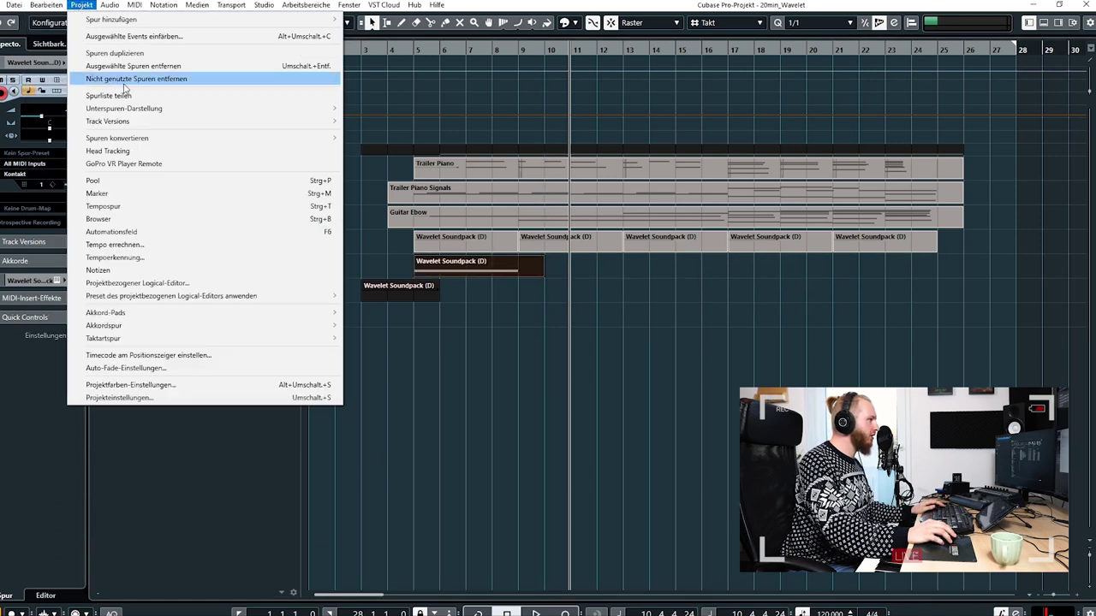
mouse_move(46, 4)
mouse_move(101, 126)
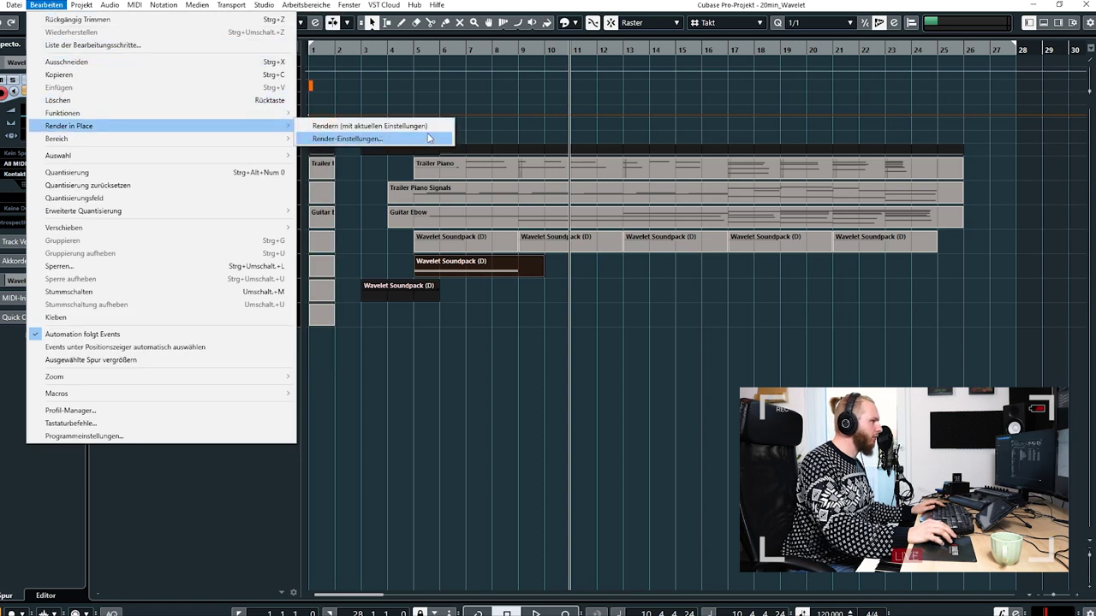
left_click(389, 138)
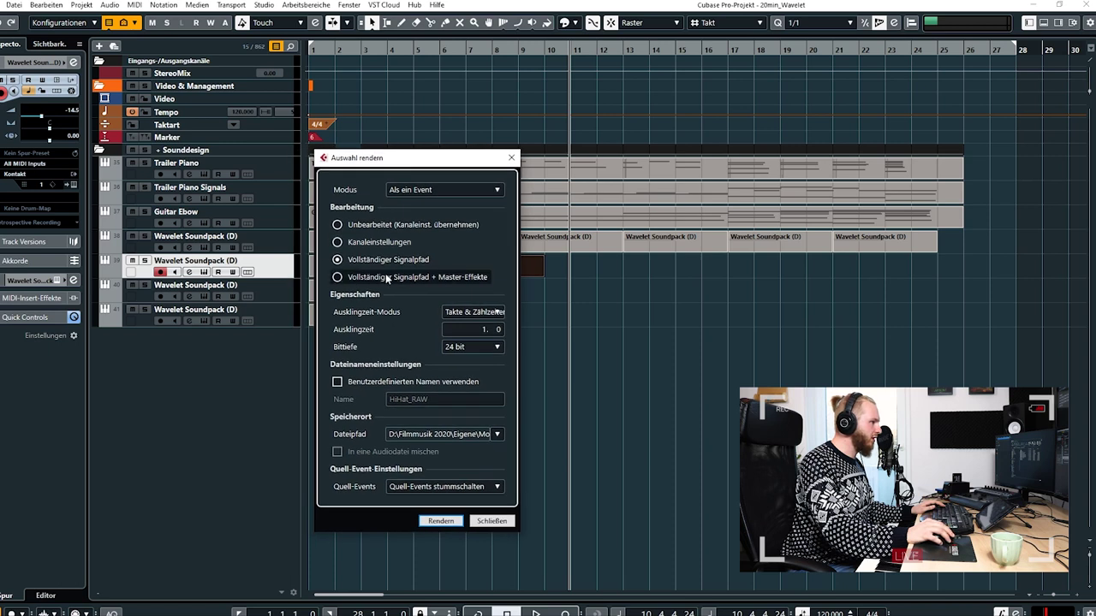
left_click(441, 521)
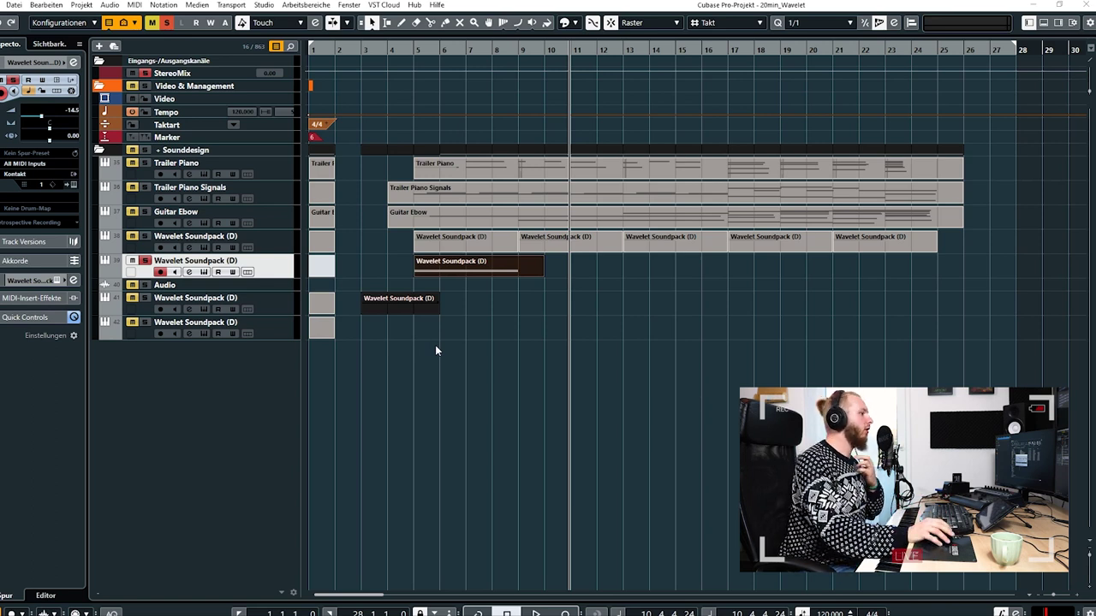
Colour the rendered audio event light grey and trim its end to bar 9.
left_click_drag(293, 291, 293, 378)
left_click(575, 23)
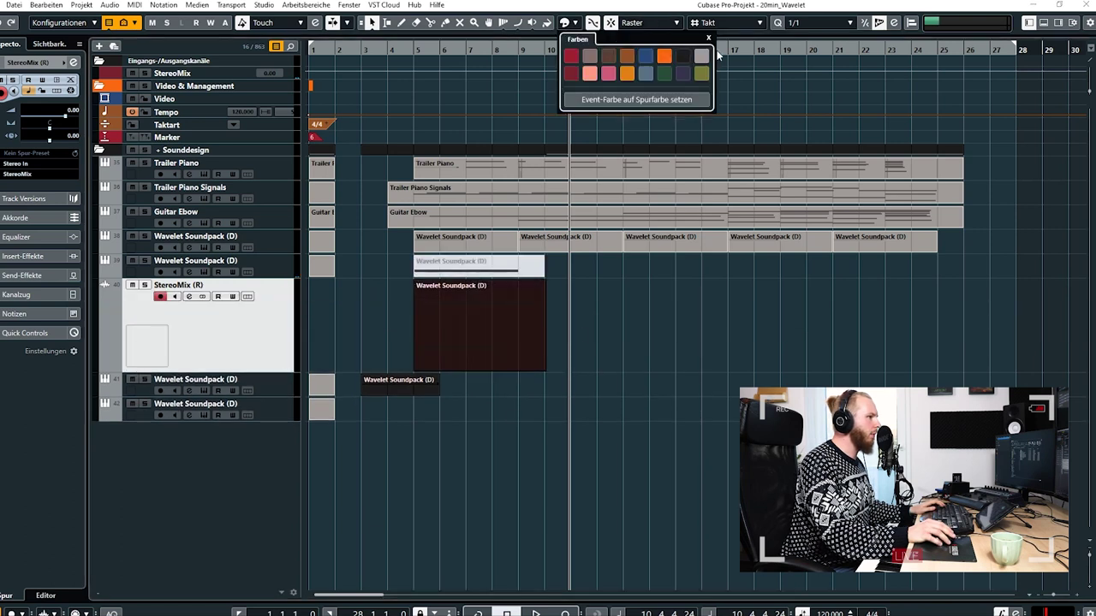
scroll(474, 342, "up", 4, "ctrl")
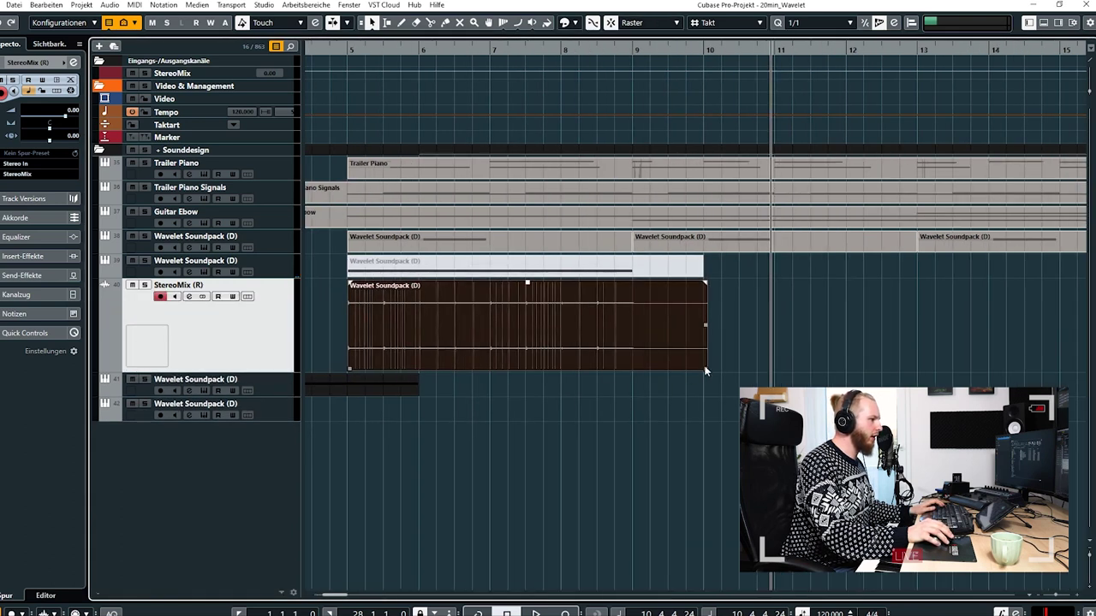
left_click_drag(704, 369, 632, 384)
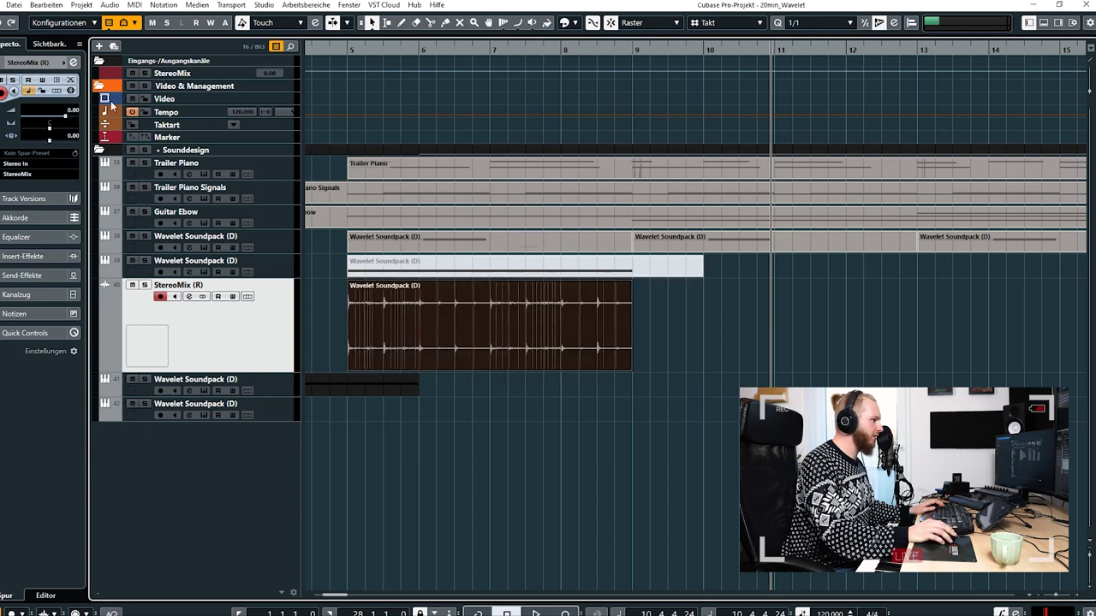
Set the rendered audio track's volume to -10.7 dB and play it soloed from bar 5.
left_click_drag(47, 114, 46, 118)
left_click(347, 50)
key("space")
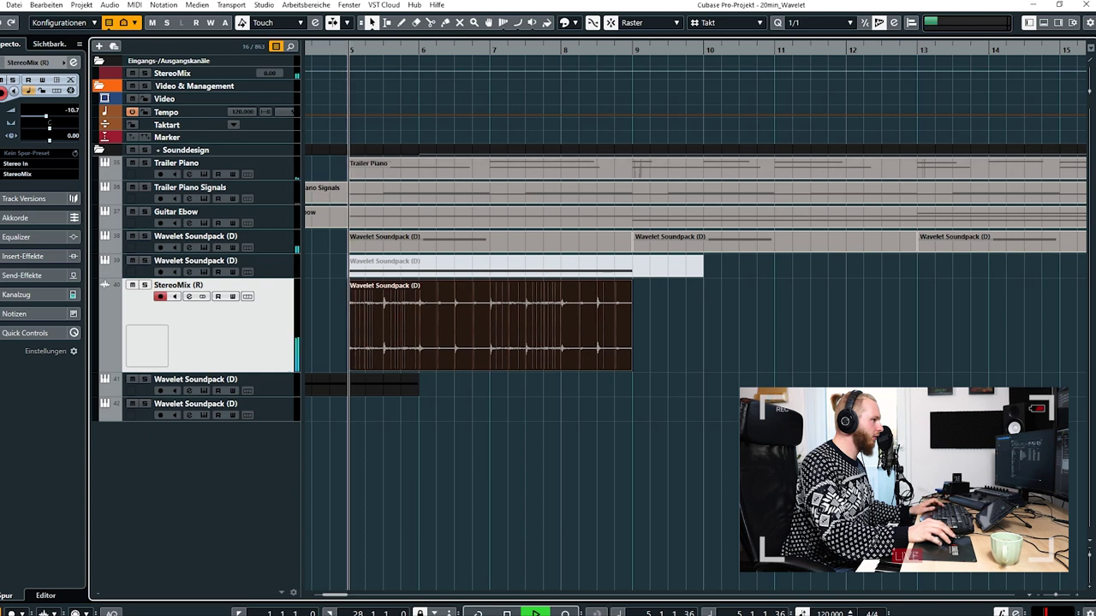
key("s")
left_click(73, 62)
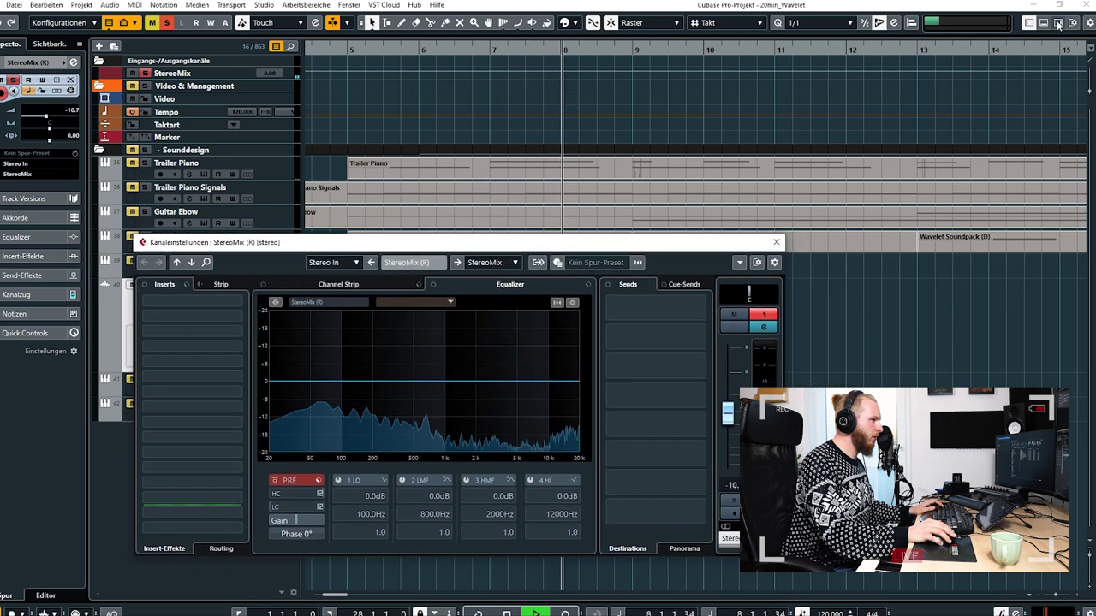
Show the project's info line and transpose the rendered audio event by 4 semitones during playback from bar 5.
left_click(1073, 24)
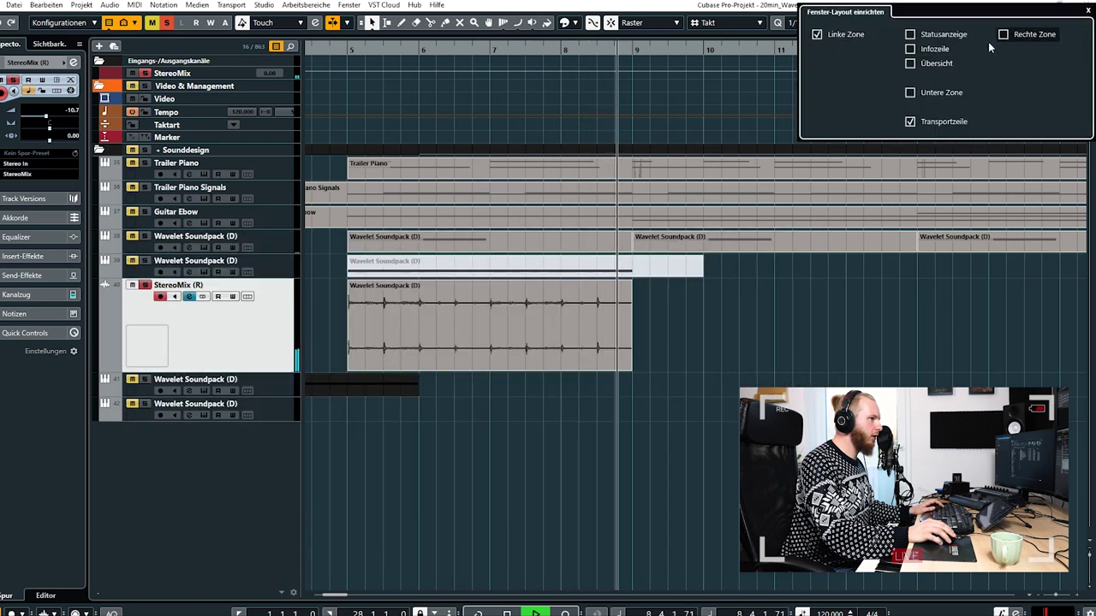
left_click(911, 48)
left_click(586, 349)
left_click(349, 69)
key("space")
scroll(572, 52, "up", 2)
scroll(572, 53, "up", 2)
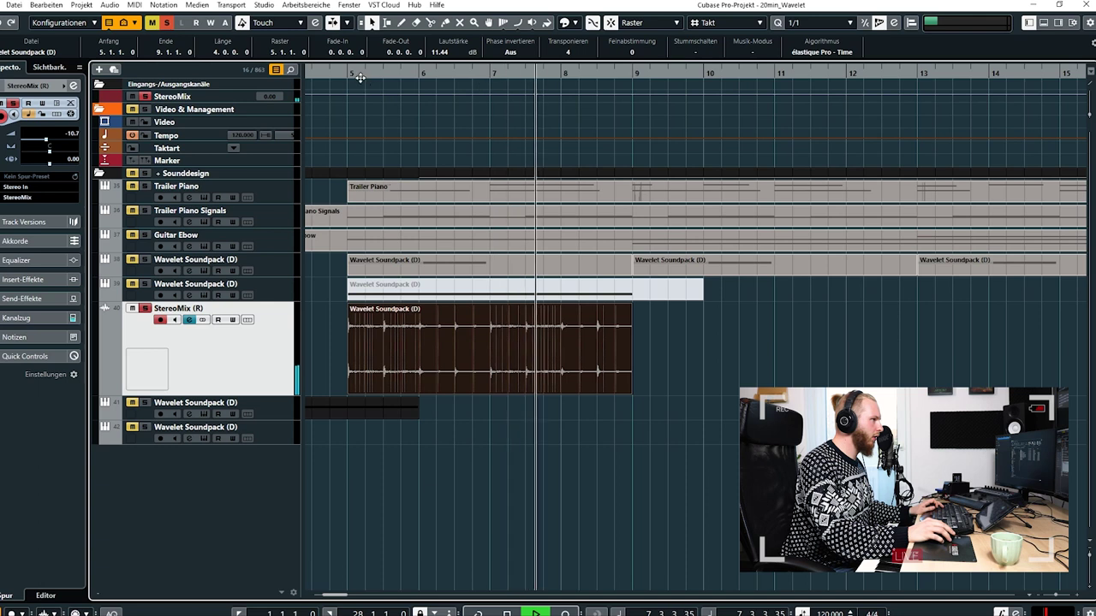
scroll(628, 341, "down", 4)
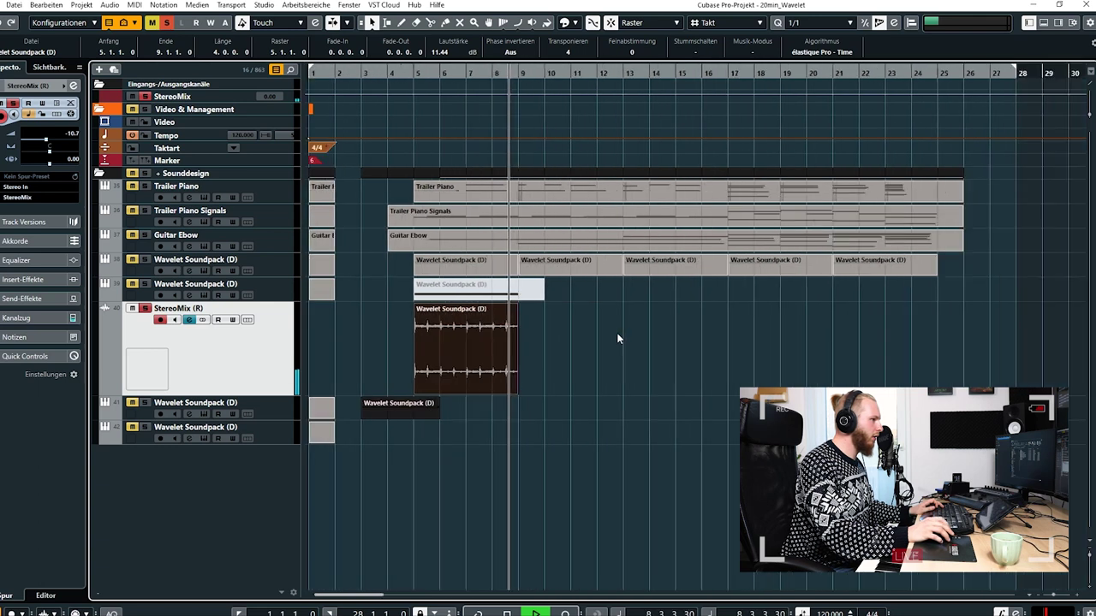
key("space")
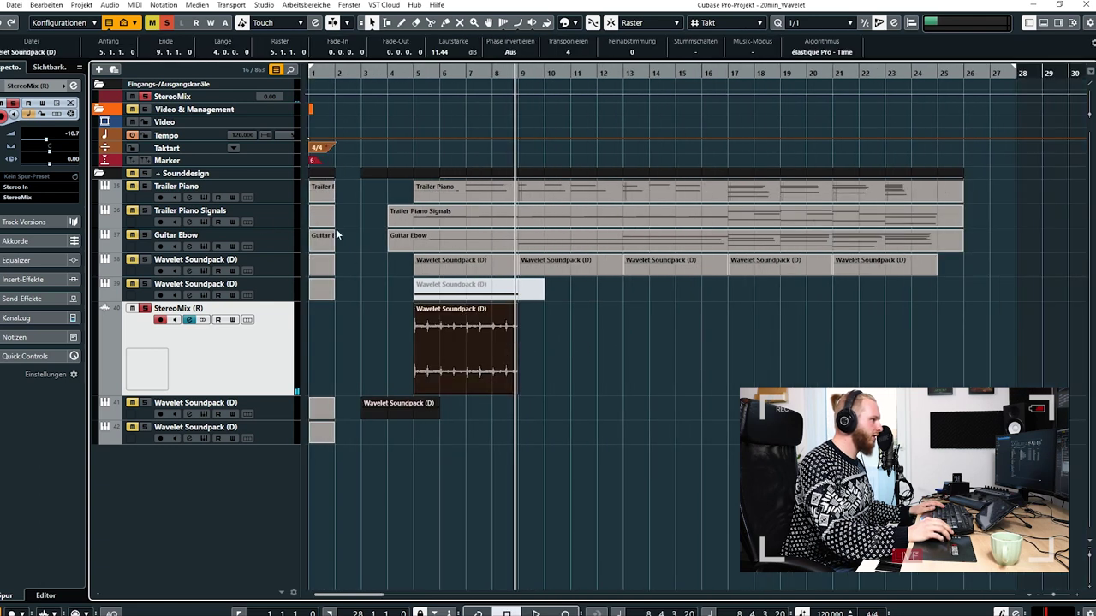
Equalize the rendered audio track with a 104 Hz low cut, band 3 at -11.8 dB near 620 Hz and band 4 at 12 dB near 8613 Hz.
left_click(76, 87)
left_click(410, 74)
left_click(74, 85)
key("space")
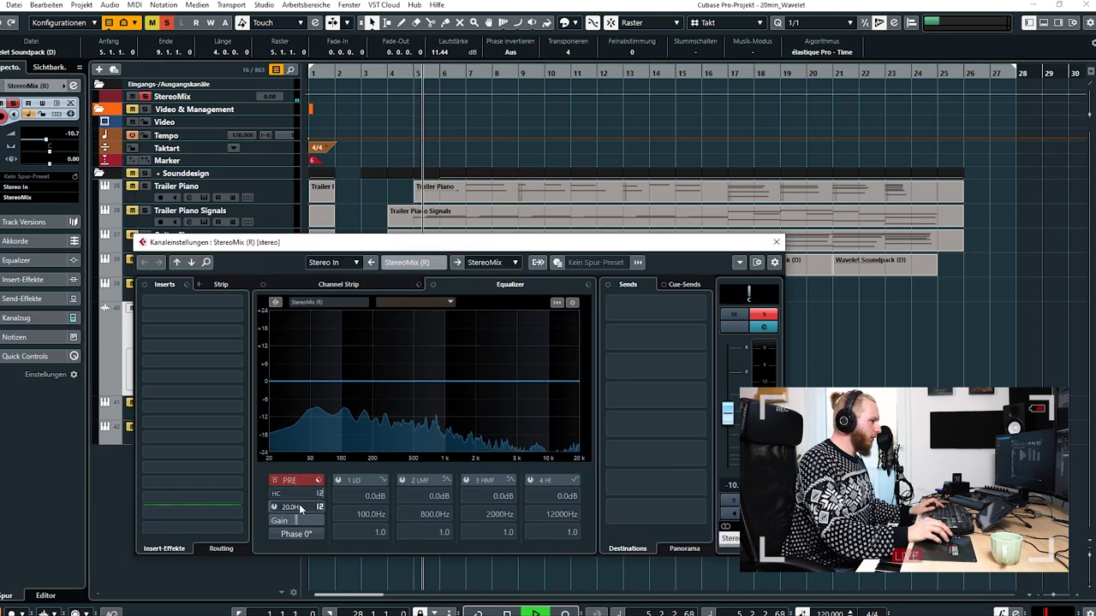
left_click_drag(299, 504, 333, 514)
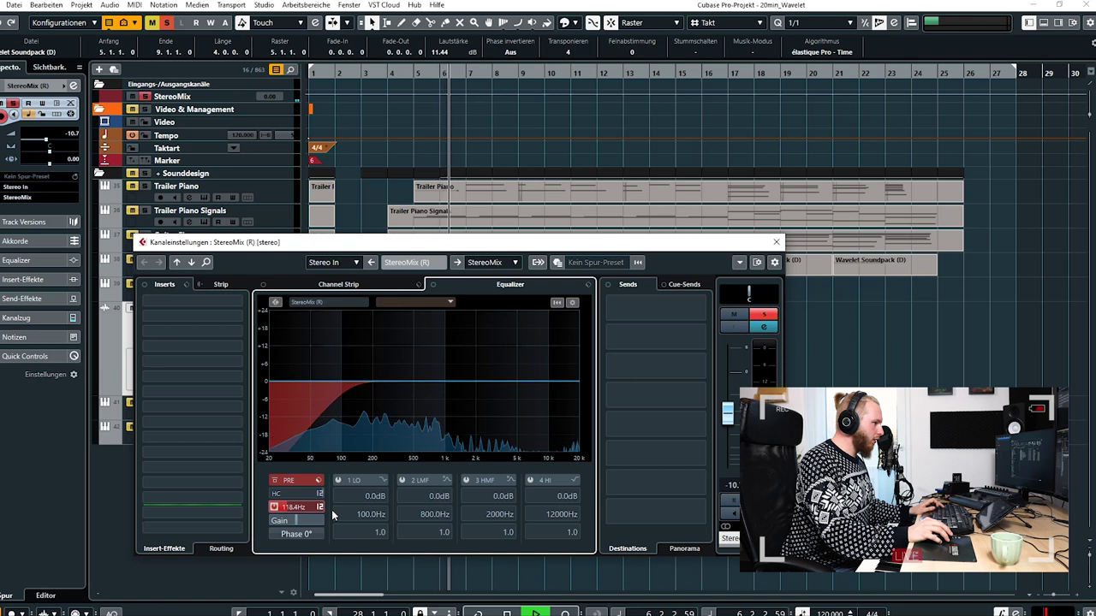
left_click_drag(448, 398, 412, 417)
left_click_drag(535, 373, 541, 345)
left_click_drag(413, 417, 423, 416)
left_click(777, 244)
Duplicate the rendered audio event repeatedly to fill bars 5 to 25.
left_click(480, 355)
left_click(583, 357)
left_click(676, 351)
left_click(779, 326)
key("ctrl+d")
key("ctrl+shift+a")
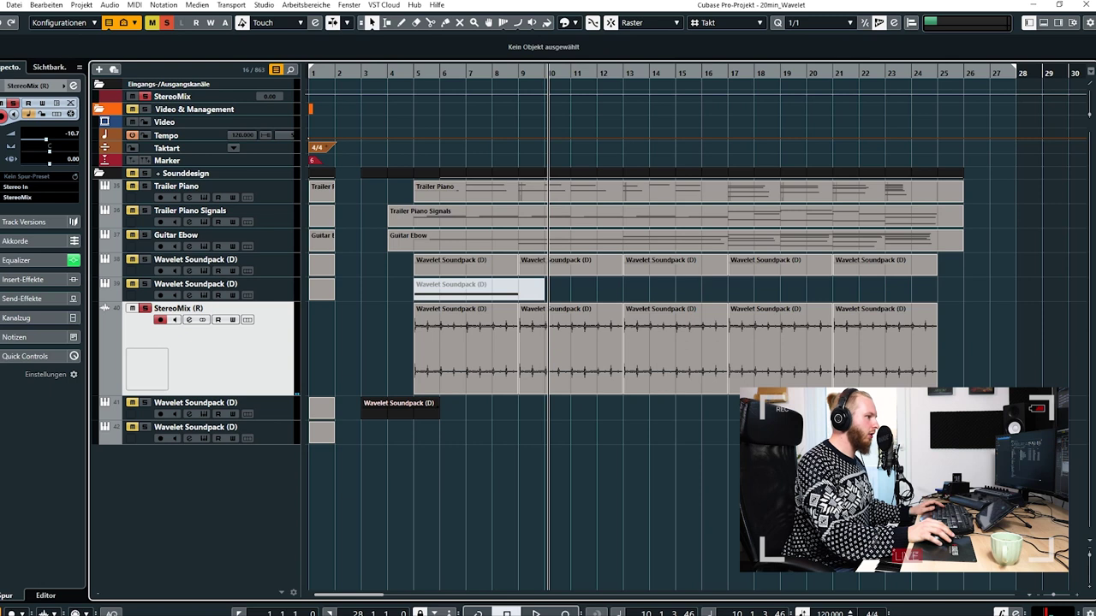
Time-stretch the audio events at bars 17 and 21 to two bars each and duplicate the first one to bar 19.
left_click_drag(767, 373, 710, 328)
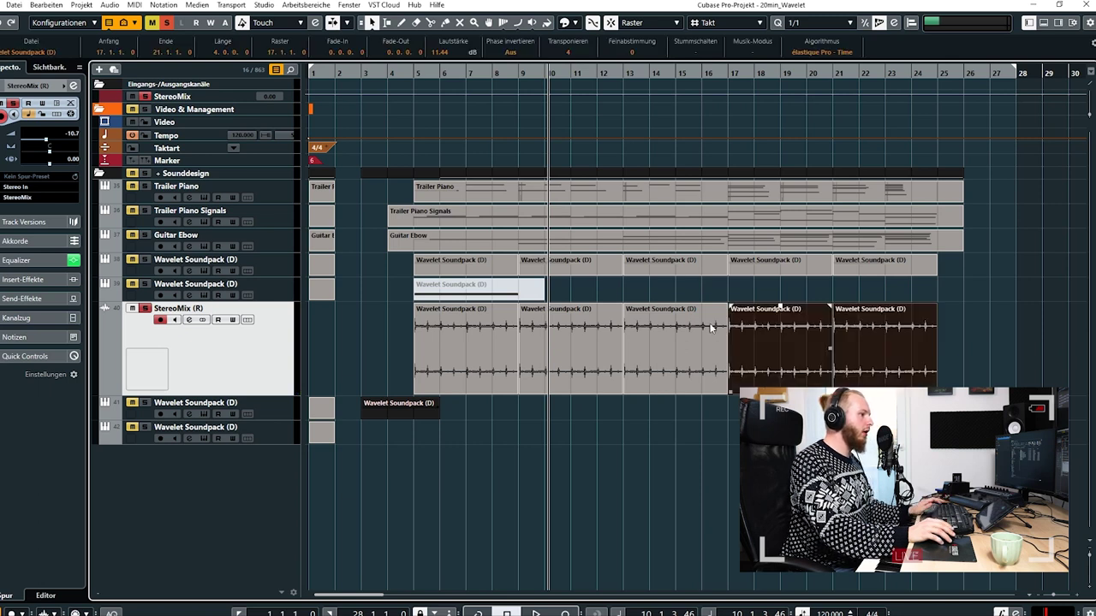
left_click(371, 23)
left_click(419, 62)
left_click_drag(935, 391, 885, 391)
left_click(769, 377)
key("ctrl+d")
left_click(709, 74)
left_click(947, 377)
key("space")
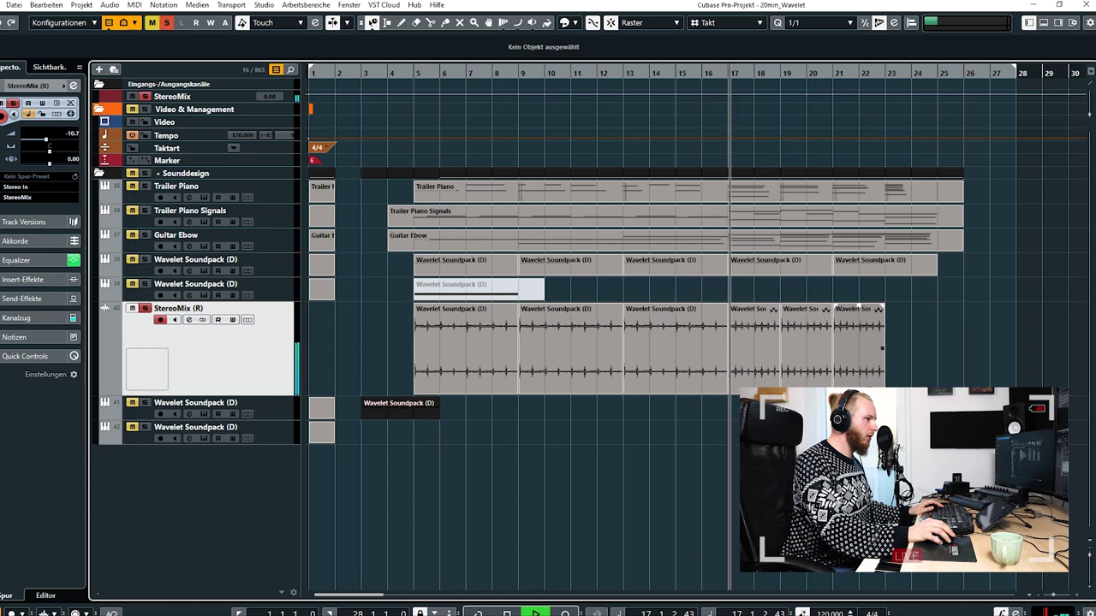
Time-stretch the audio event at bar 21 to one bar and duplicate it up to bar 25.
left_click(848, 374)
left_click_drag(884, 389, 858, 389)
key("ctrl+d")
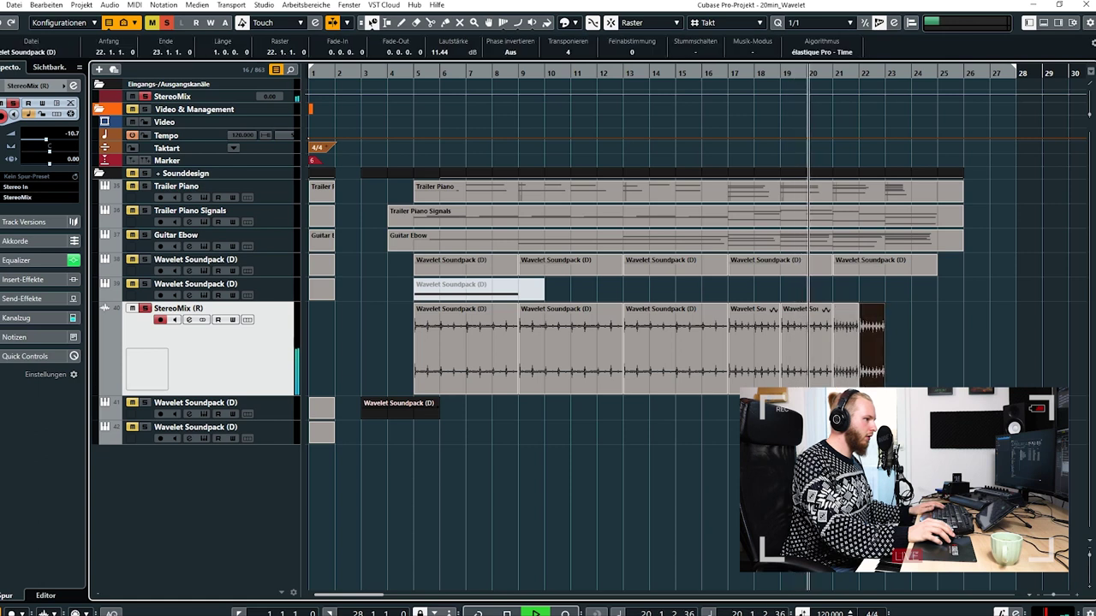
key("ctrl+d")
key("ctrl+d")
left_click(921, 411)
Set the grid type to Zählzeit, then compress the audio events at bars 23 and 24 to half a bar and duplicate each once.
scroll(921, 411, "up", 4)
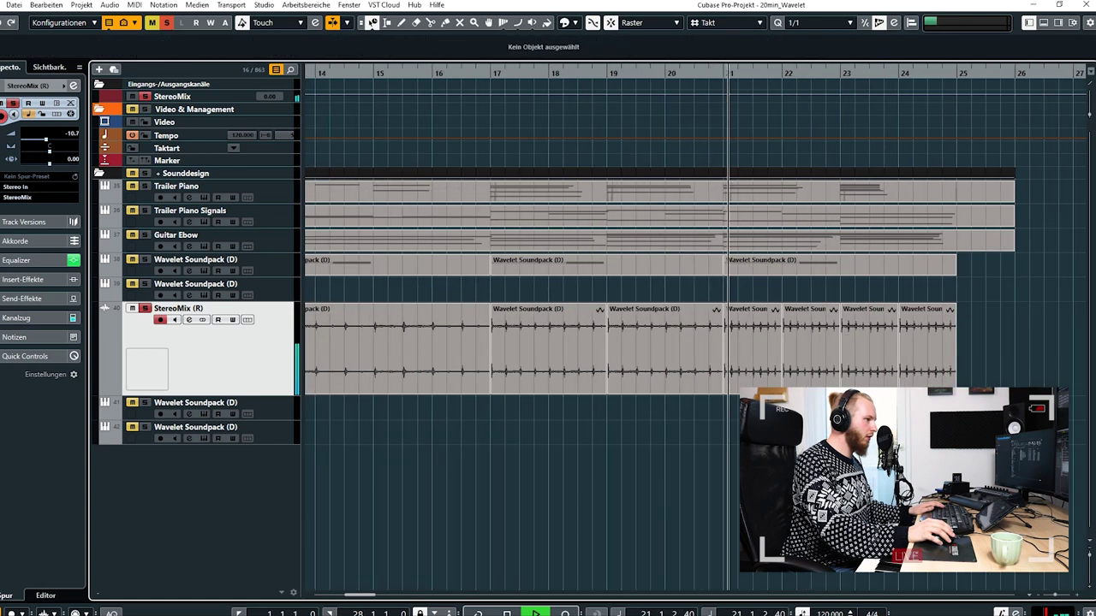
left_click_drag(922, 411, 884, 383)
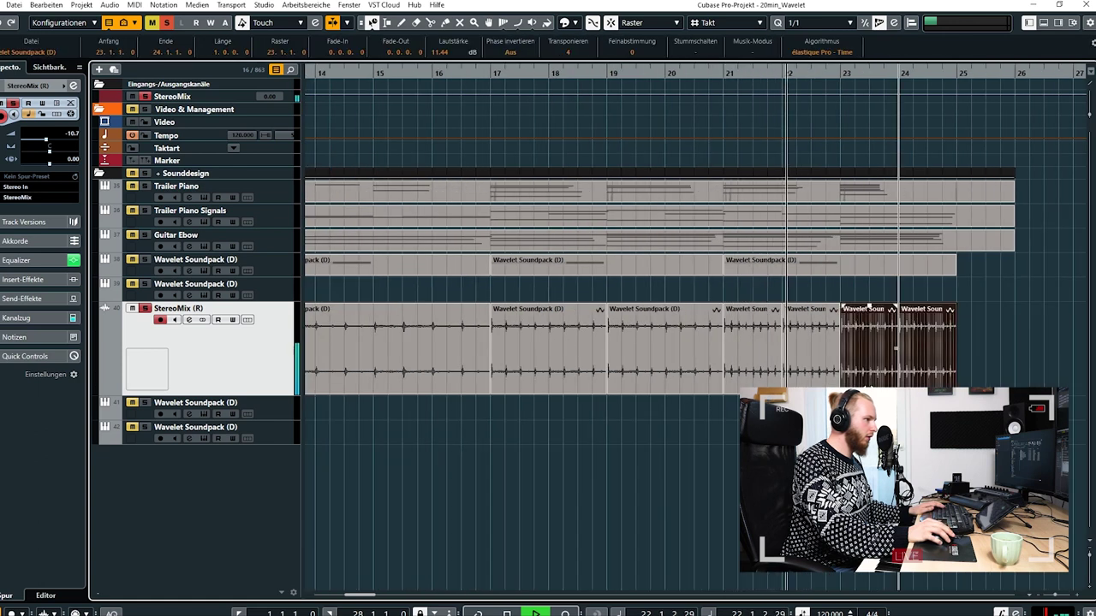
left_click(741, 24)
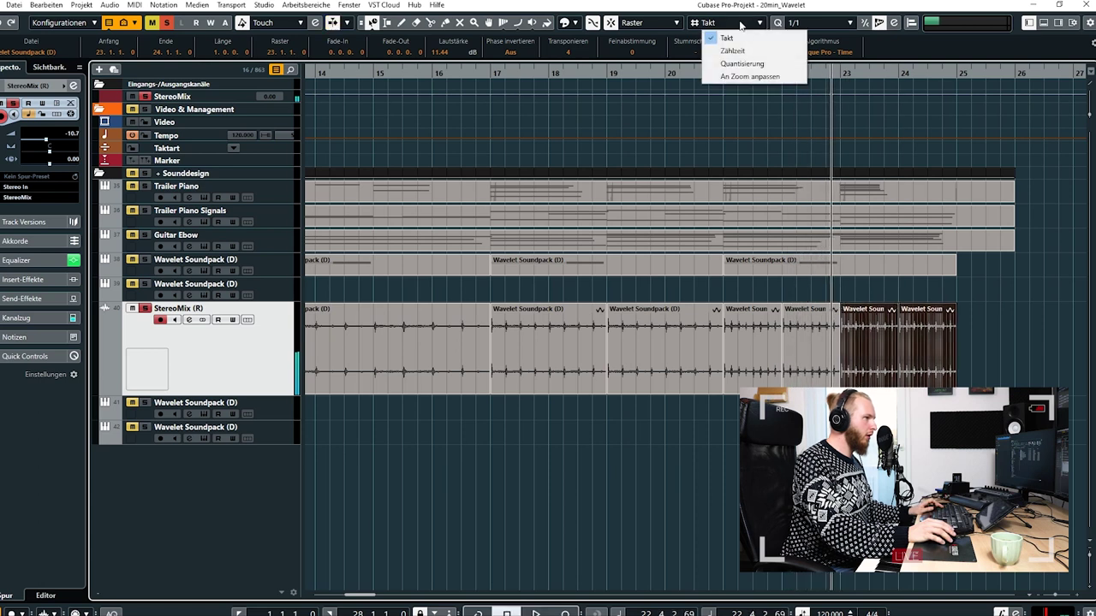
left_click(733, 51)
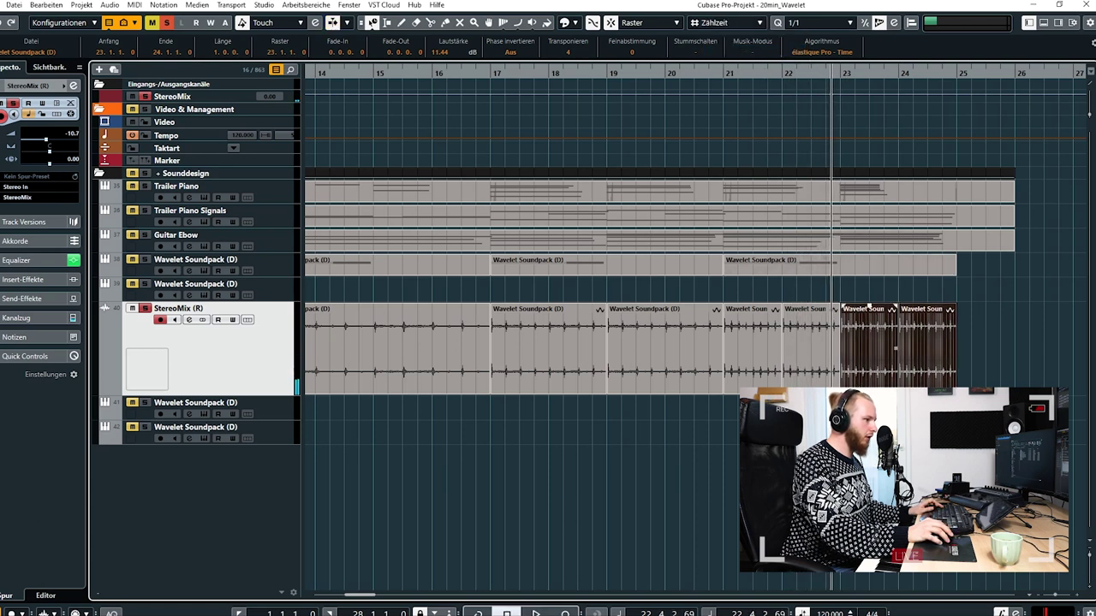
left_click(882, 349)
left_click(886, 290)
left_click(870, 349, "alt")
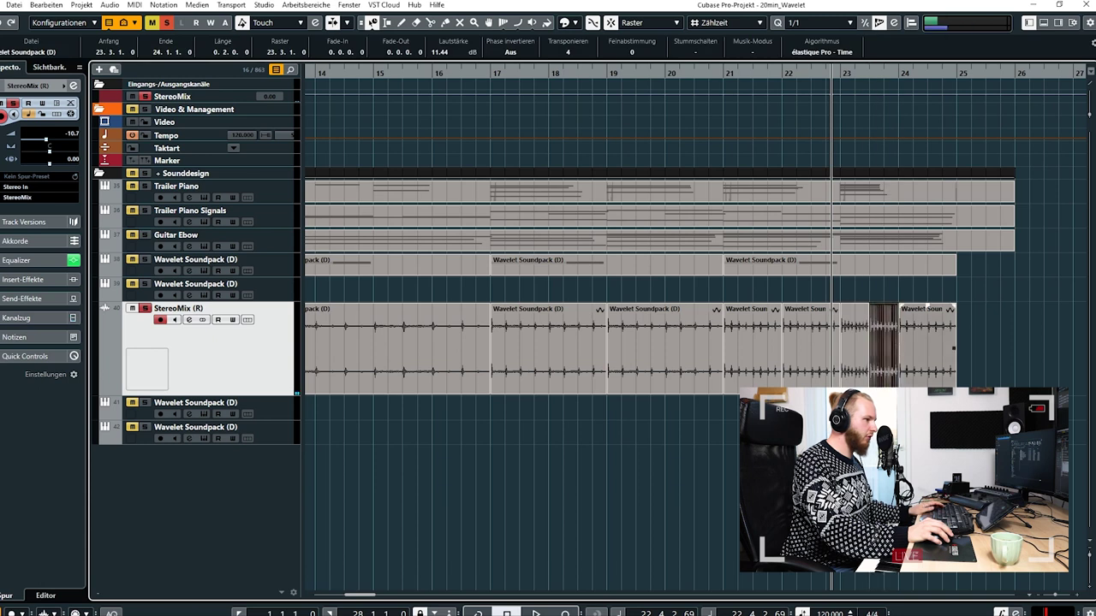
left_click(934, 366)
left_click(928, 351, "alt")
Turn off the rendered audio track's solo and play the whole arrangement from bar 5.
key("space")
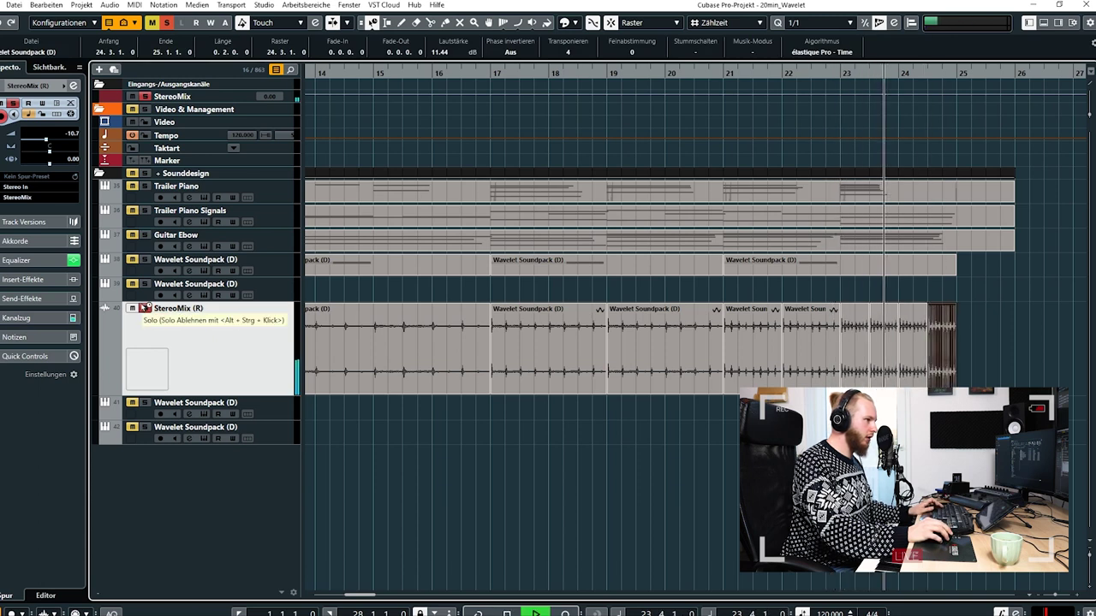
left_click(144, 308)
left_click(706, 438)
key("g")
key("g")
key("g")
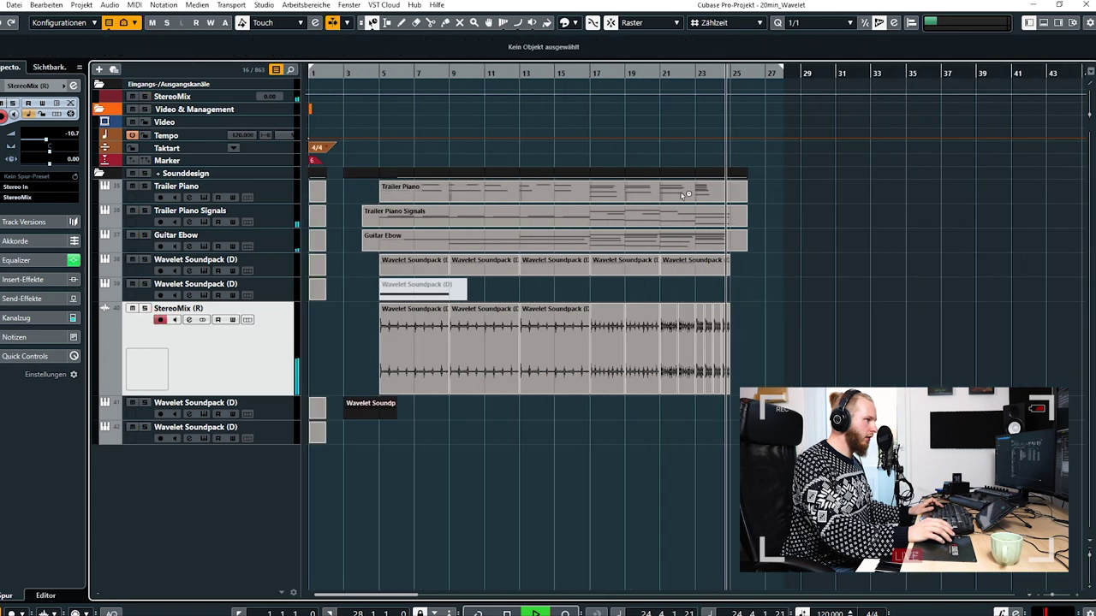
left_click(382, 76)
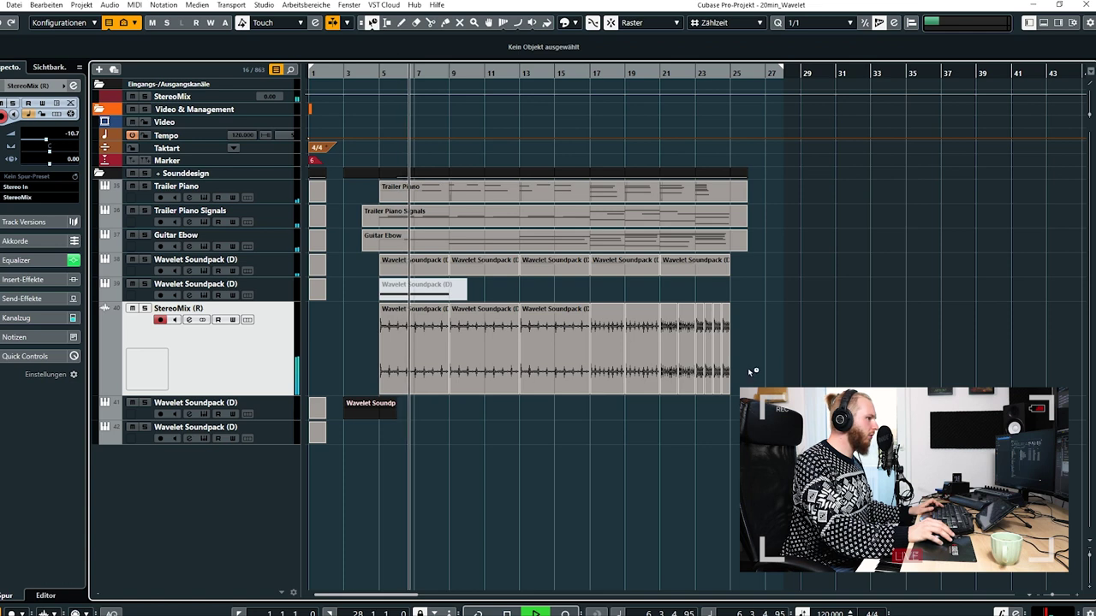
Transpose all events on the rendered audio track by -8 semitones and return to the normal sizing mode.
left_click(385, 348)
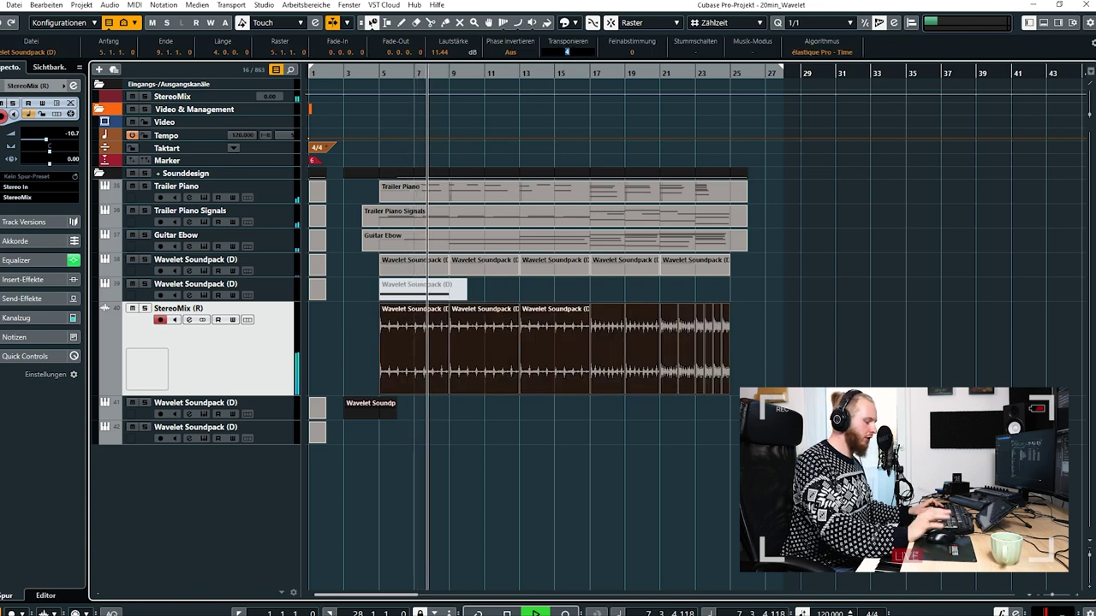
type("-8")
key("Return")
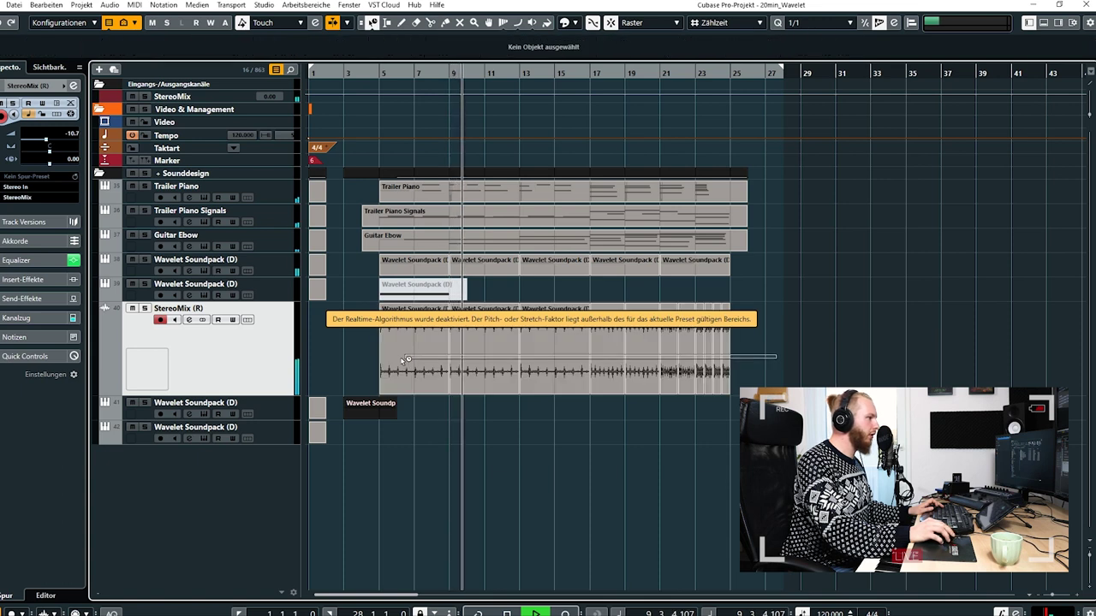
left_click(373, 24)
left_click(396, 39)
left_click(888, 335)
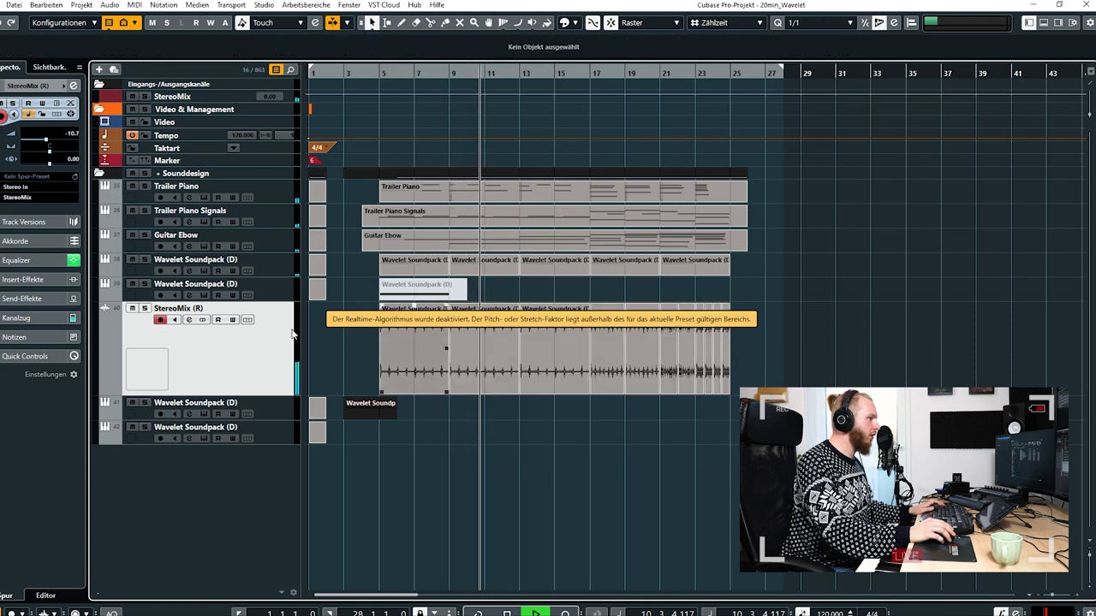
Raise the audio track's low cut, set EQ band 4 to 10.2 dB at 4870 Hz, add a 10503 Hz high cut and lower the volume to -17.3 dB.
left_click(74, 86)
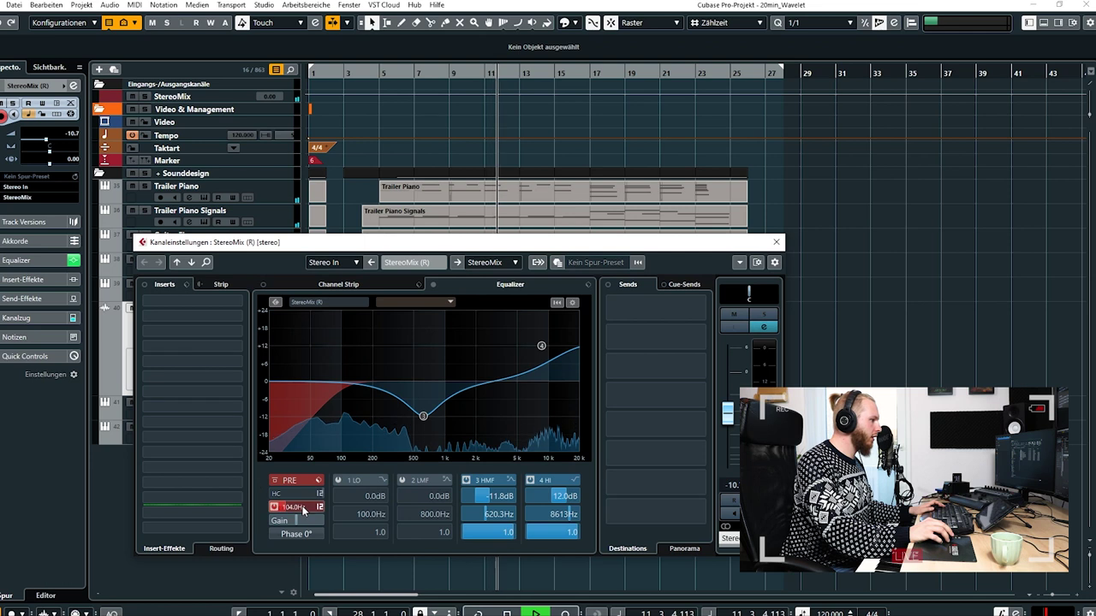
scroll(320, 507, "up", 5)
left_click_drag(543, 350, 510, 357)
left_click(274, 494)
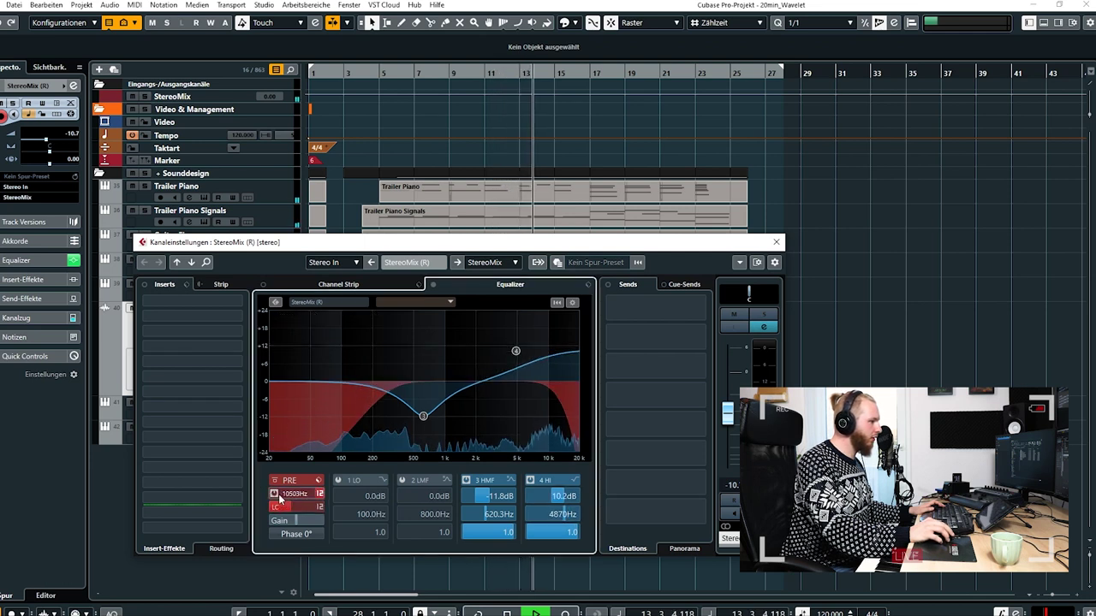
left_click(777, 243)
left_click_drag(52, 141, 38, 143)
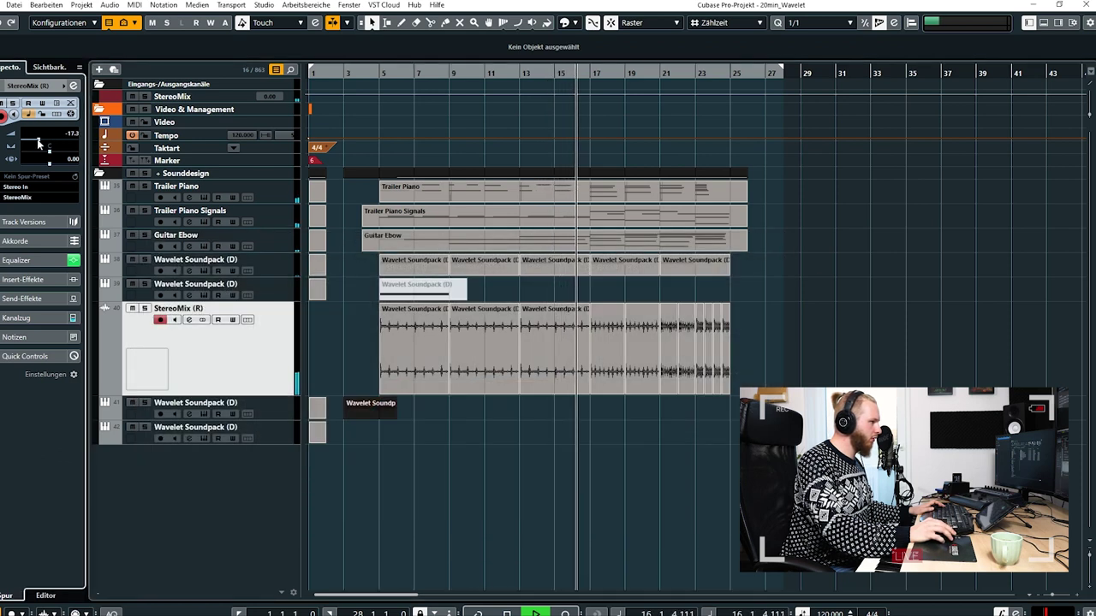
Set the playhead to bar 3 and duplicate the lowest Wavelet Soundpack track.
left_click(283, 440)
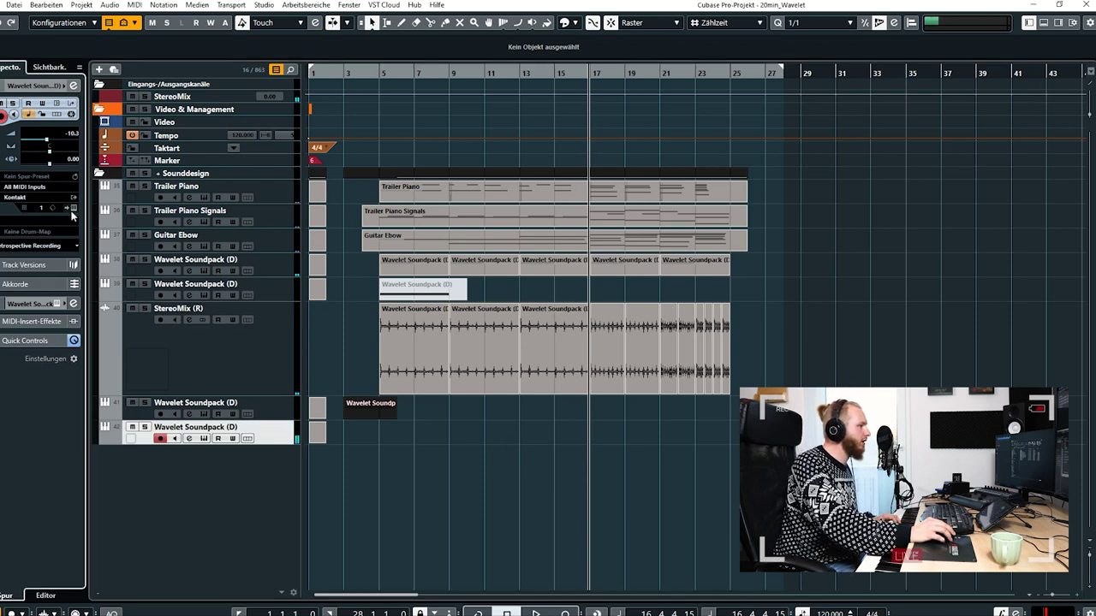
left_click(358, 74)
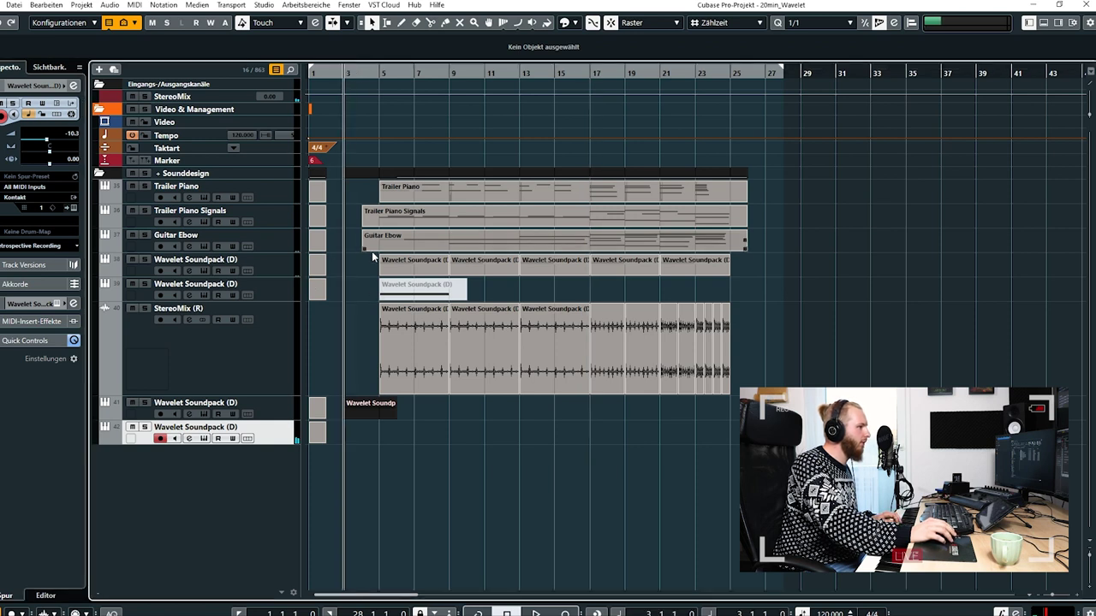
right_click(287, 436)
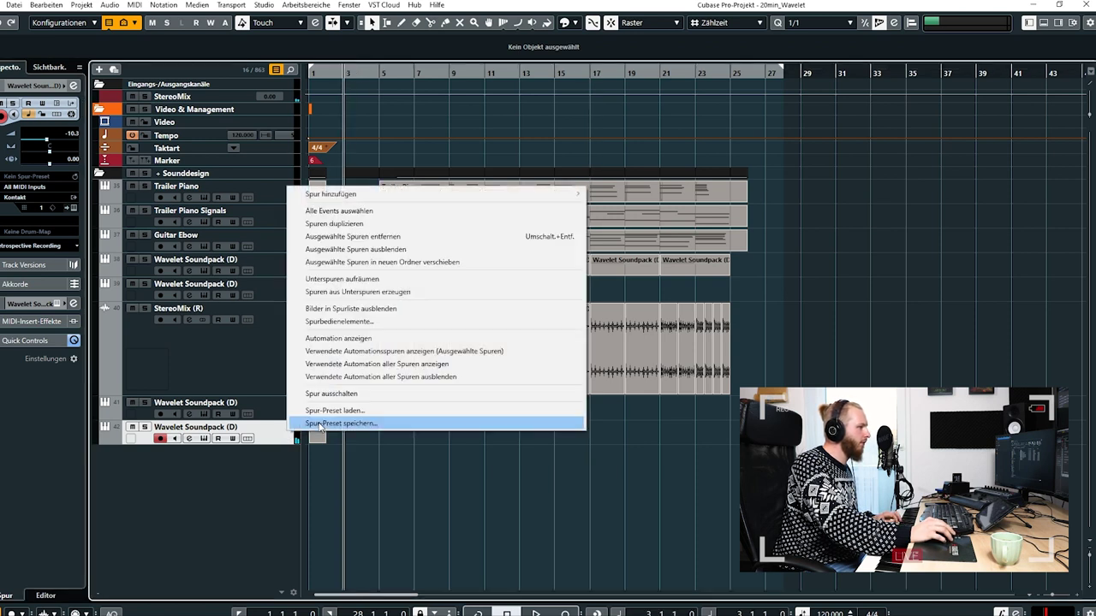
left_click(346, 224)
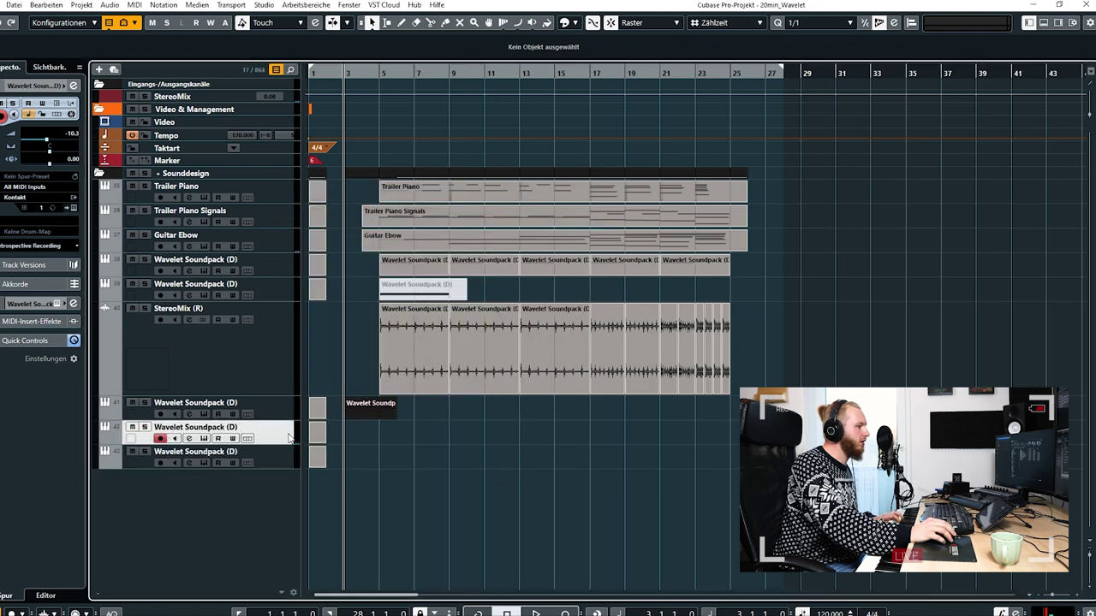
Open the original track's Kontakt instrument, record a sustained note from bar 3 and lower the track volume to -20.7 dB.
left_click(73, 208)
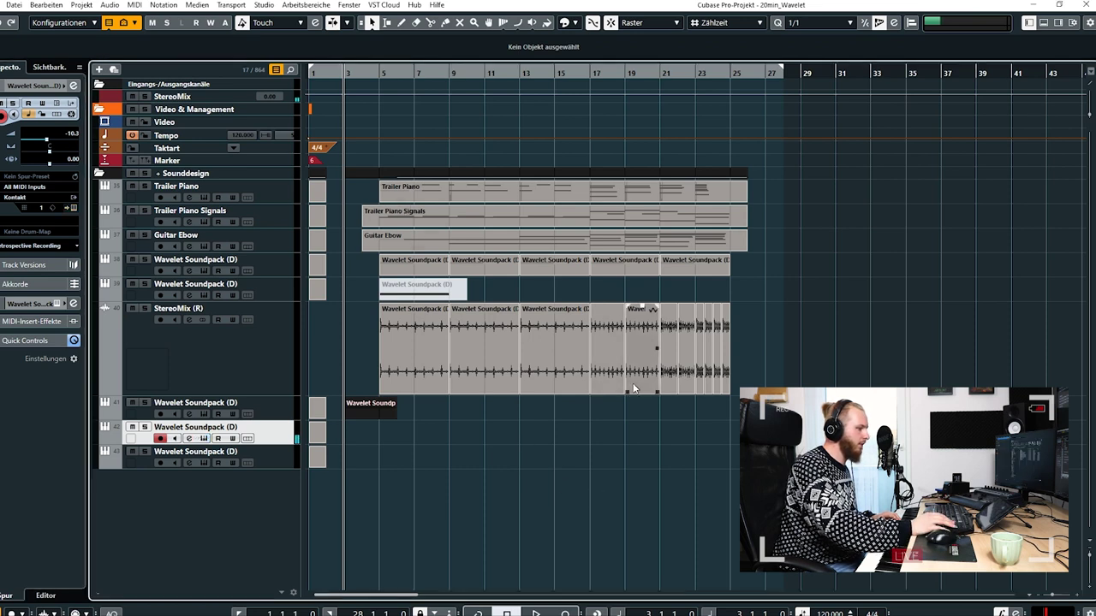
key("KP_Multiply")
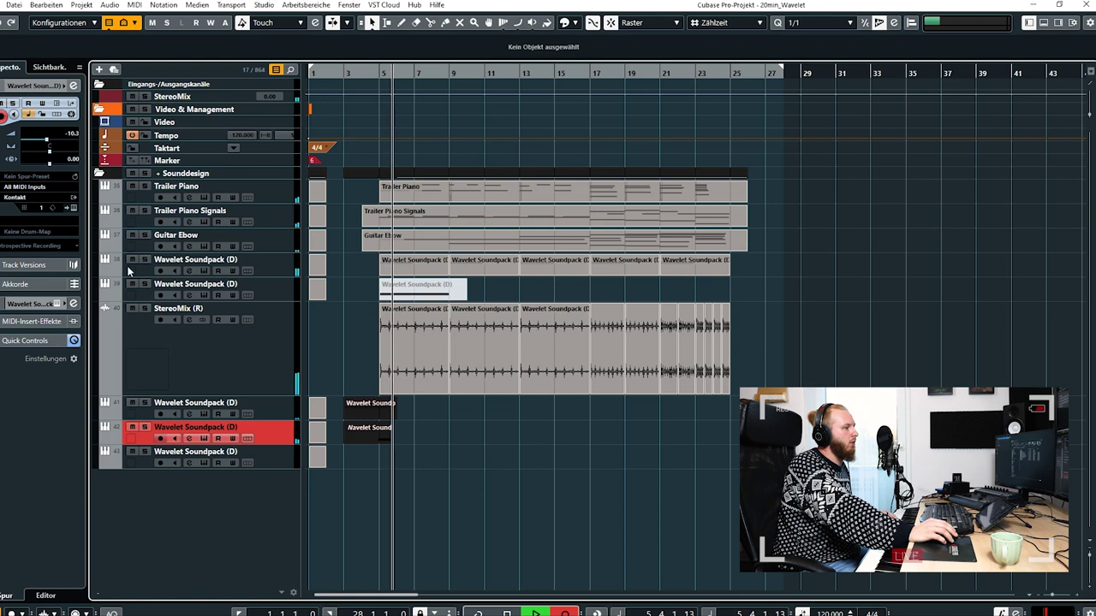
left_click_drag(47, 141, 35, 143)
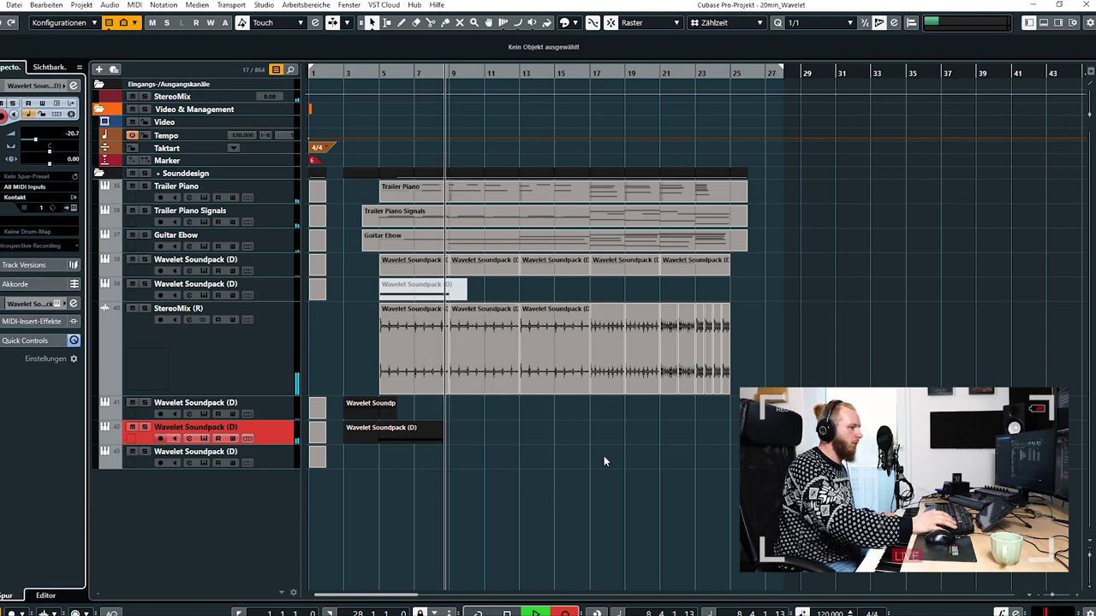
key("space")
Open the recorded part in the Key Editor and trim it to start at bar 5 and end at bar 10.
left_click(400, 440)
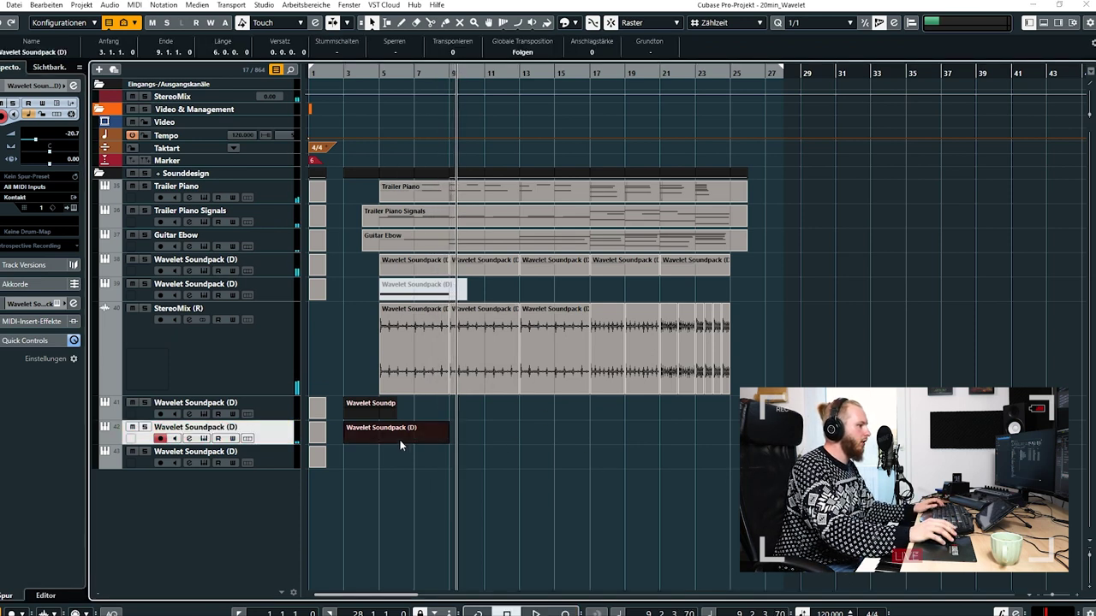
double_click(400, 440)
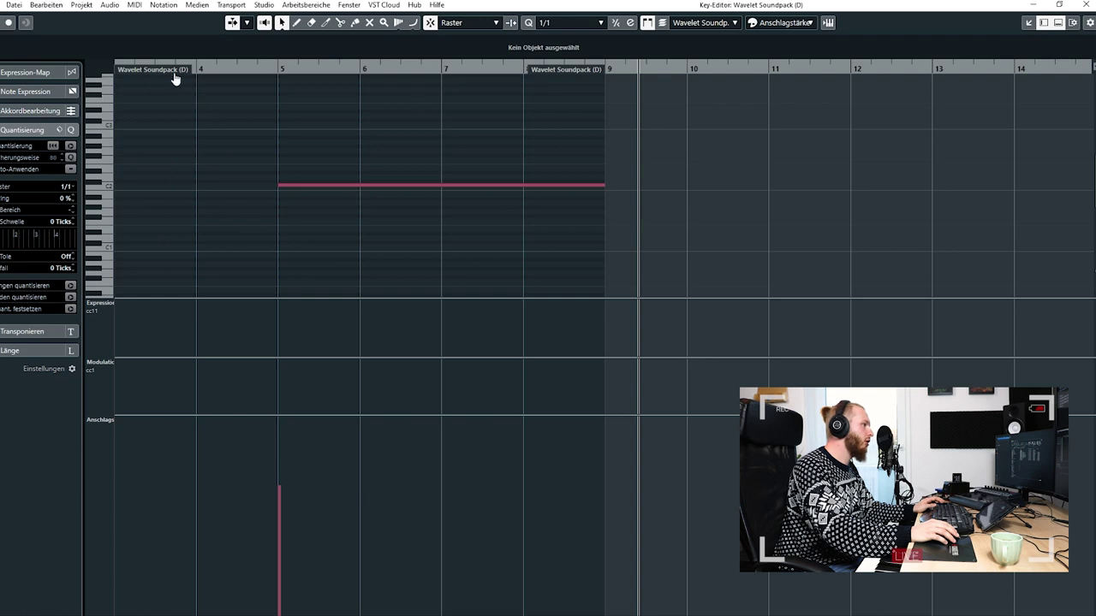
left_click_drag(173, 78, 299, 99)
left_click_drag(609, 79, 687, 81)
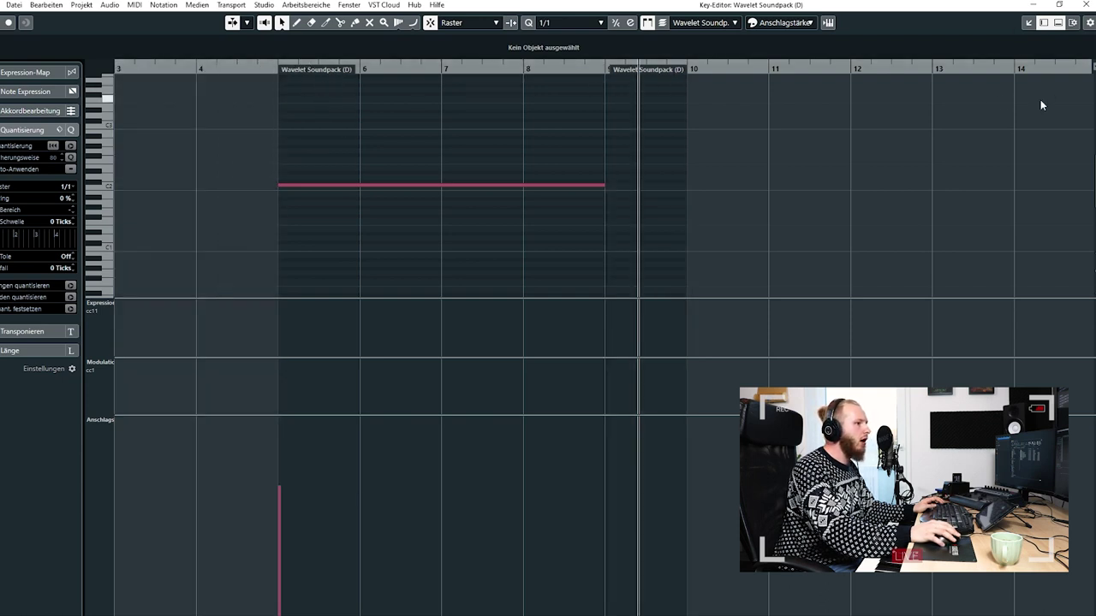
left_click(1087, 5)
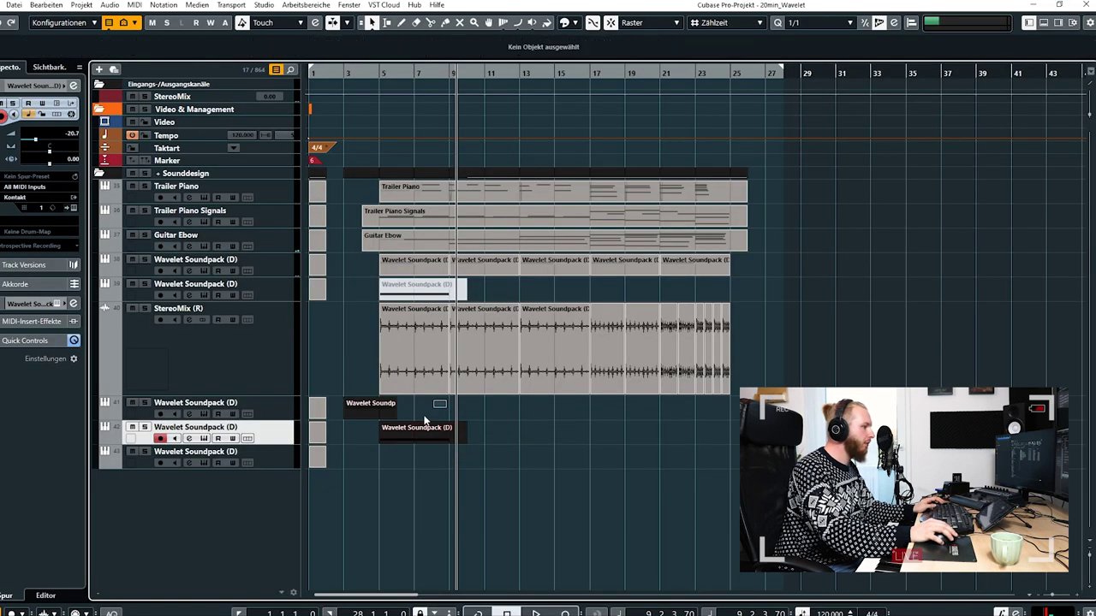
Colour the two newest Wavelet Soundpack parts light grey and render the part at bar 5 in place as audio.
left_click(571, 26)
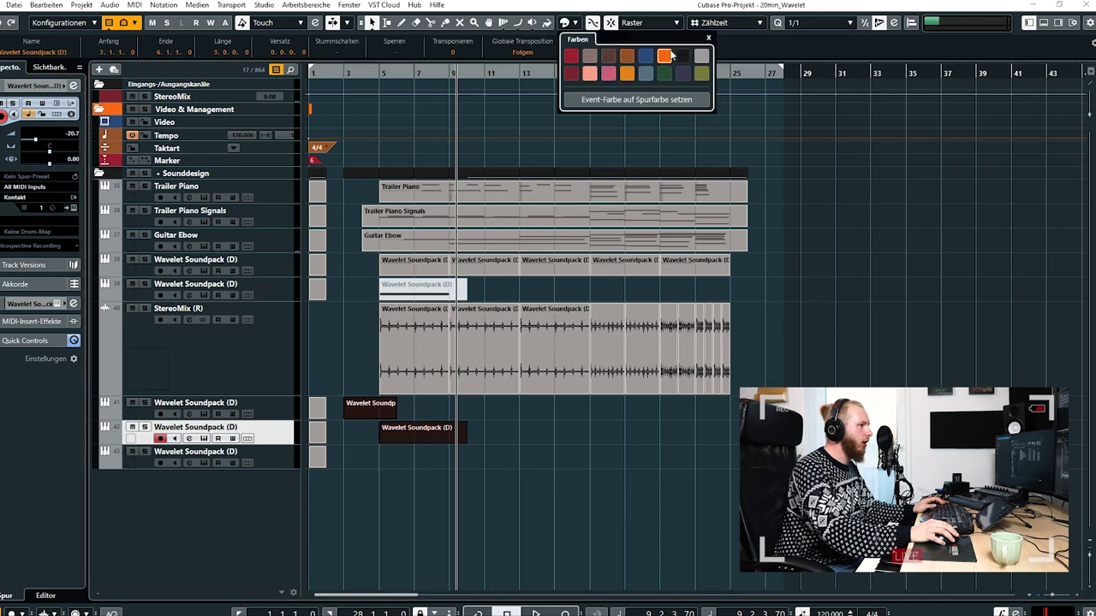
left_click(495, 450)
left_click(432, 428)
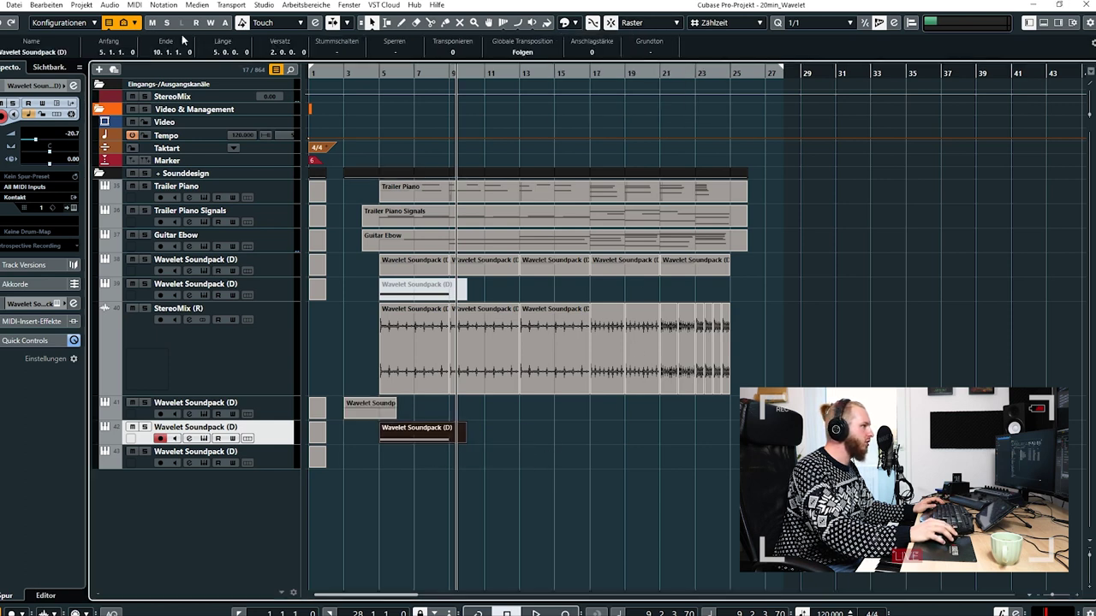
left_click(56, 9)
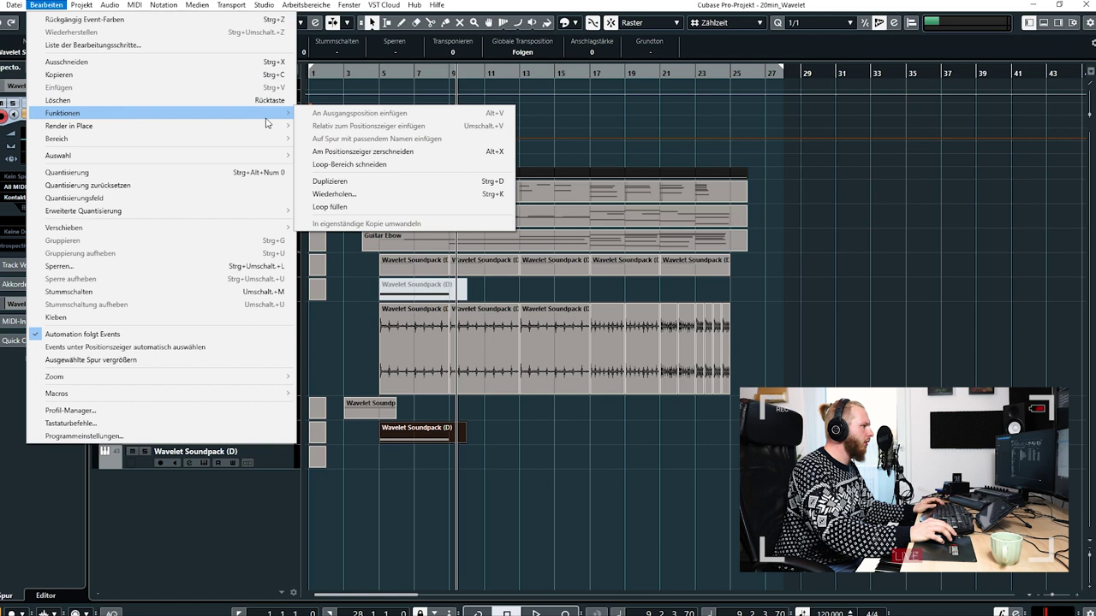
mouse_move(287, 126)
left_click(351, 139)
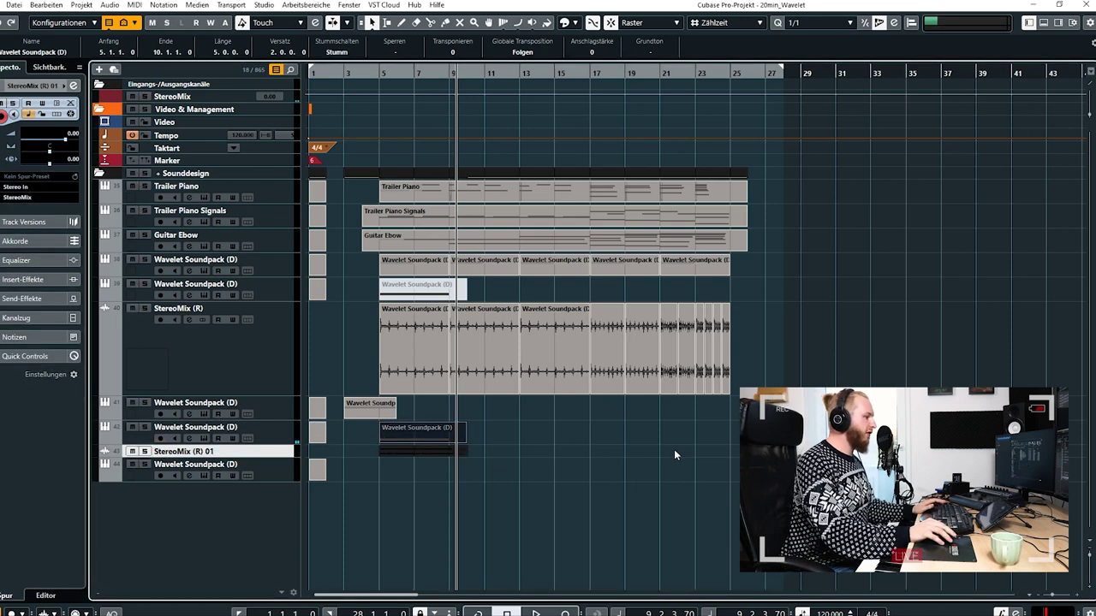
Shorten the newly rendered audio event so it ends at bar 9.
left_click(674, 449)
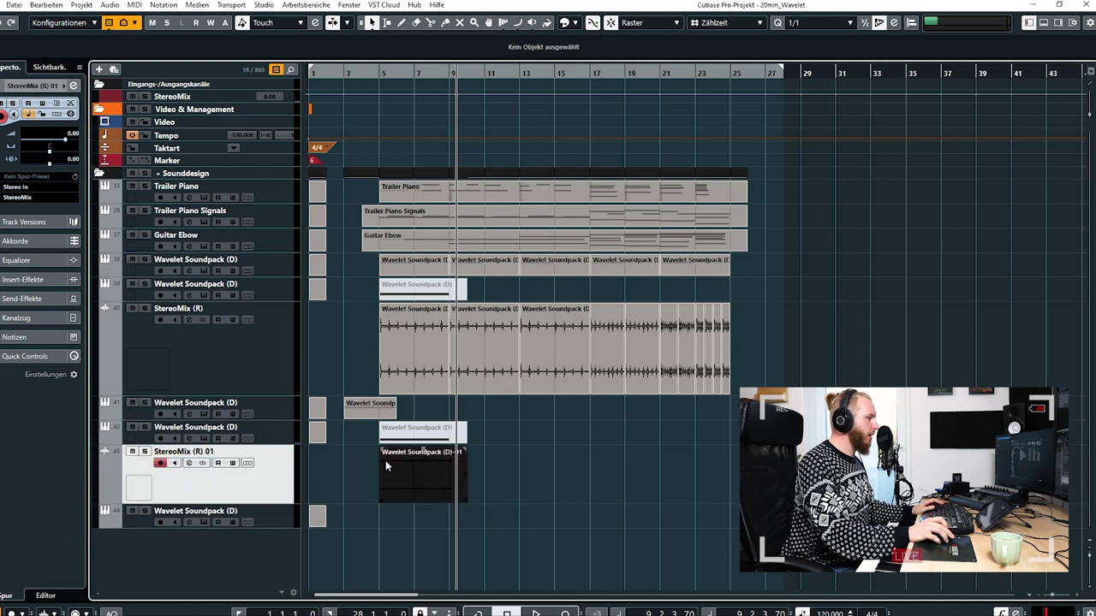
scroll(385, 461, "up", 4)
left_click(415, 480)
left_click_drag(734, 500, 659, 505)
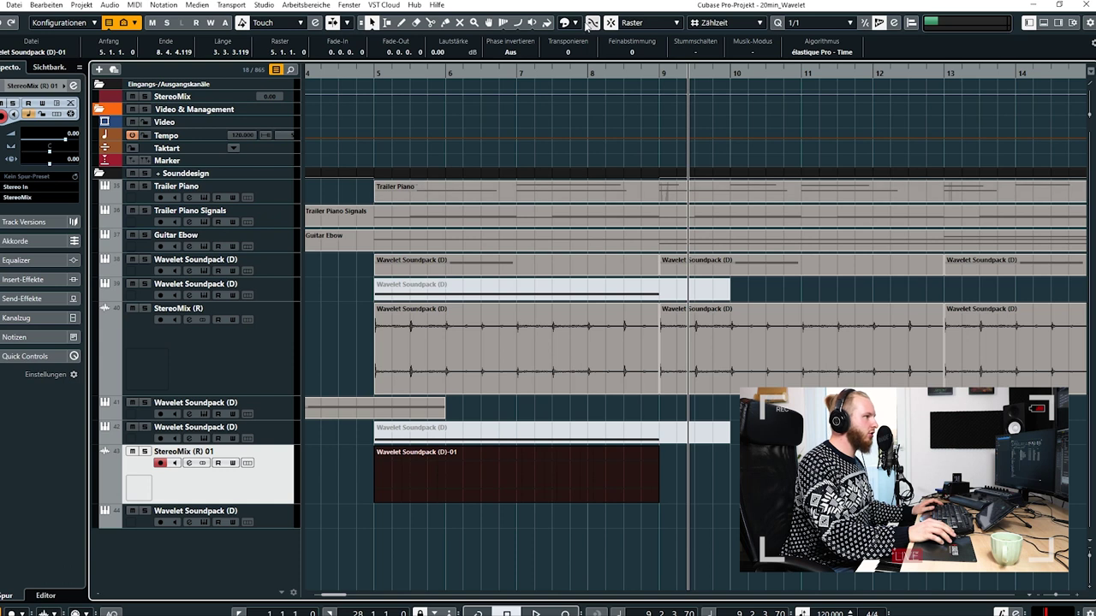
Colour the new audio event light grey and raise its event volume to 13.25 dB.
left_click(576, 24)
left_click(700, 58)
left_click(682, 500)
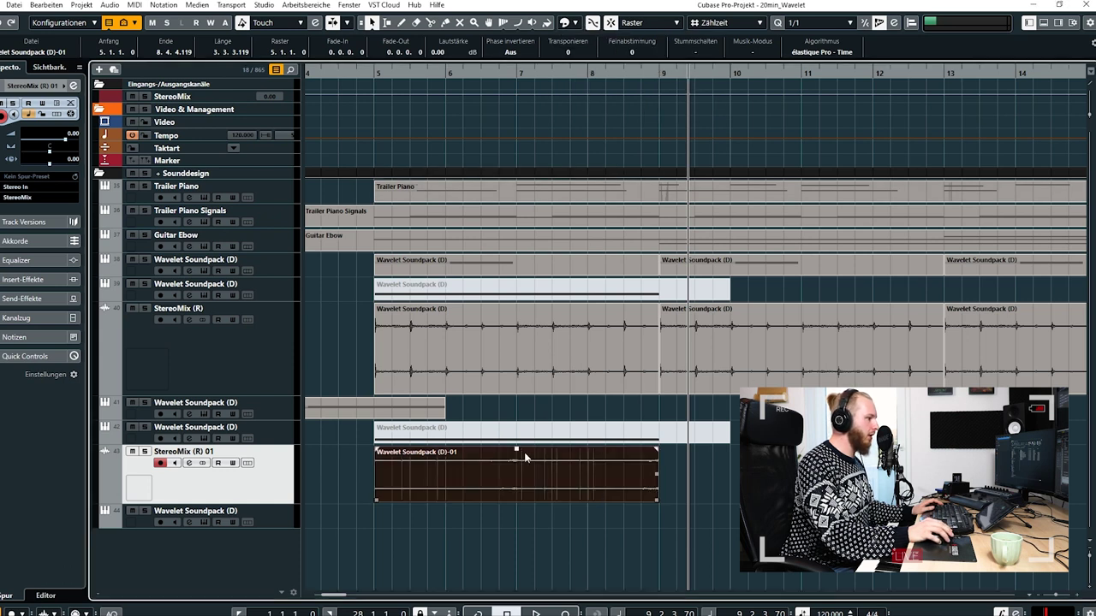
left_click_drag(520, 426, 537, 246)
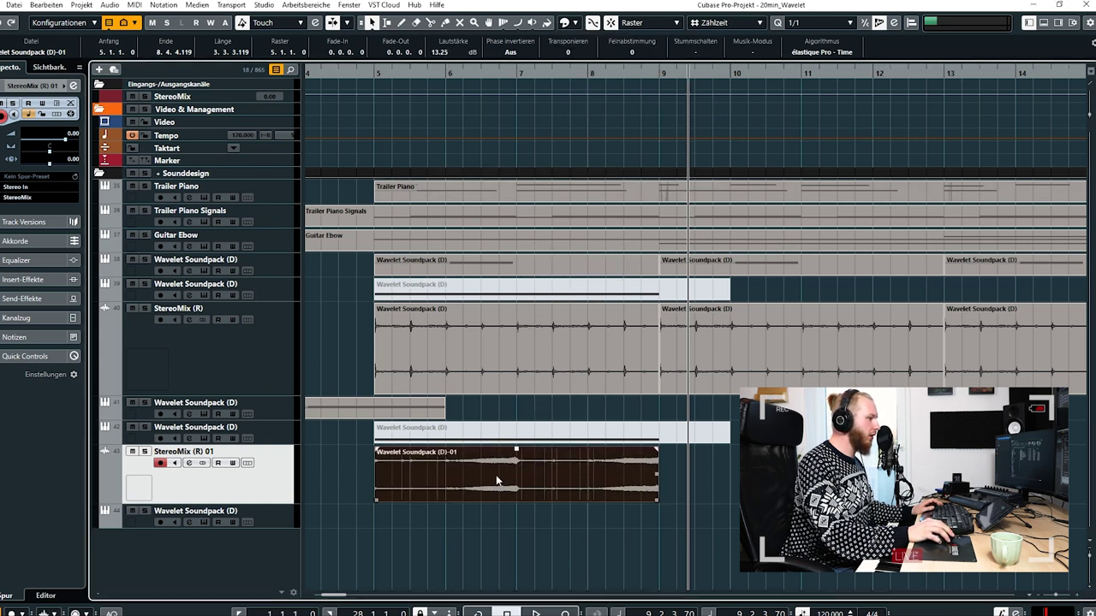
Split the audio event at bar 6, delete the remainder, and copy the one-bar event repeatedly along the track.
left_click(444, 482, "alt")
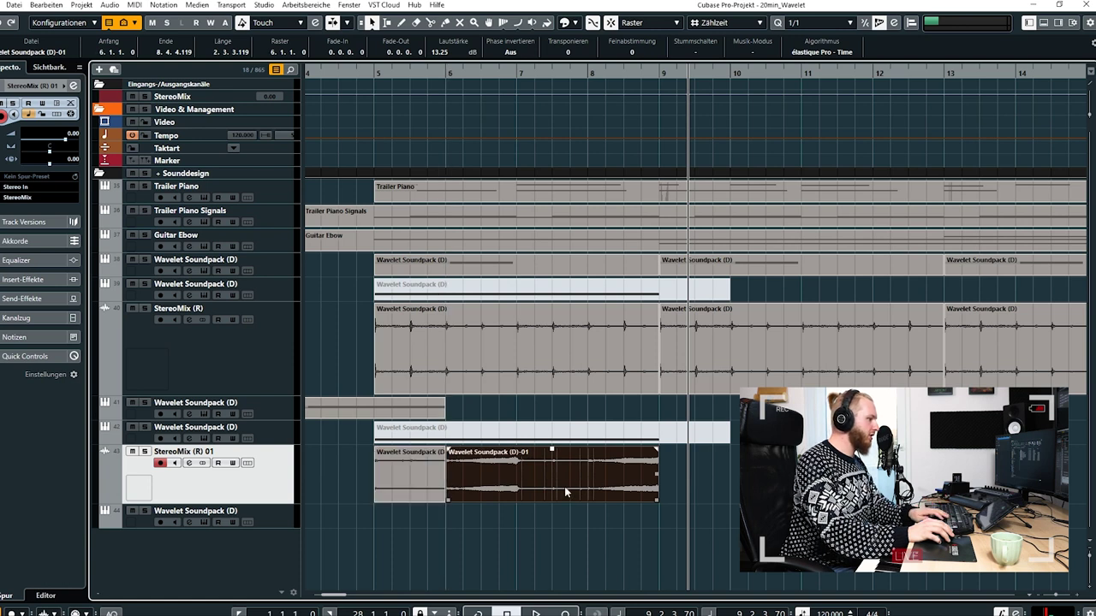
key("Delete")
left_click(409, 476)
left_click_drag(410, 476, 687, 482)
key("ctrl+d")
key("ctrl+d")
key("ctrl+d")
Move the copied one-bar events into place and duplicate them until the pattern reaches bar 17, with playback running.
scroll(695, 458, "right", 3)
scroll(682, 443, "down", 3)
left_click_drag(758, 485, 549, 498)
left_click_drag(579, 482, 403, 492)
left_click(707, 75)
key("space")
key("ctrl+d")
scroll(735, 494, "right", 3)
key("ctrl+d")
left_click(675, 548)
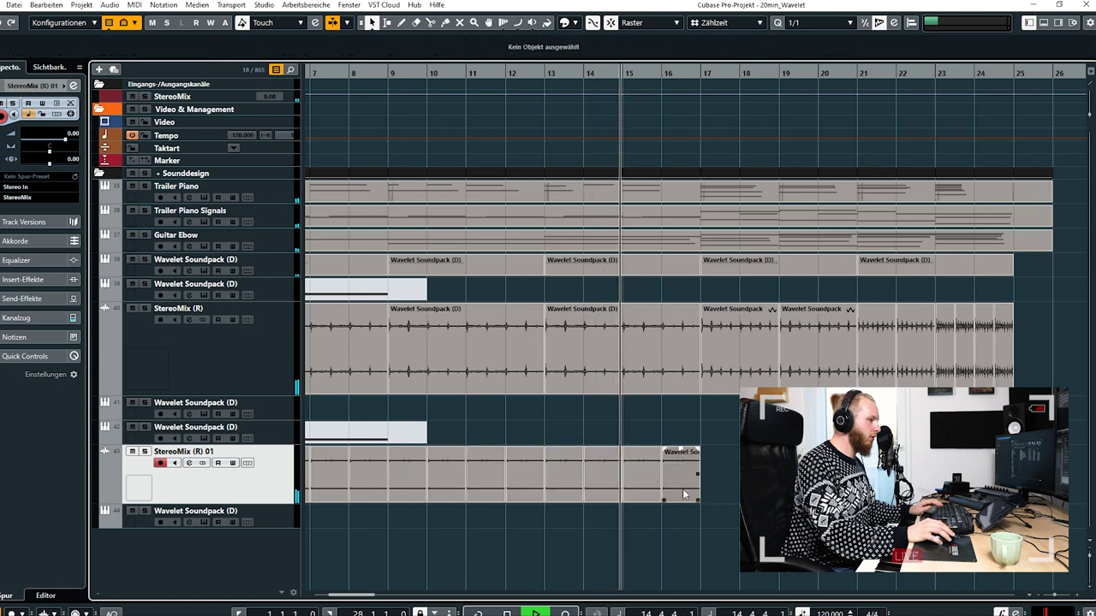
Delete the one-bar event at bar 16 and extend the bar 15 event to bar 17.
left_click(685, 494)
key("Delete")
left_click_drag(660, 501, 701, 501)
Copy the one-bar event from bar 14 to bar 17 and duplicate it five times.
left_click(604, 486)
key("ctrl+d")
left_click_drag(637, 486, 721, 484)
key("ctrl+d")
key("ctrl+d")
key("ctrl+d")
key("ctrl+d")
key("ctrl+d")
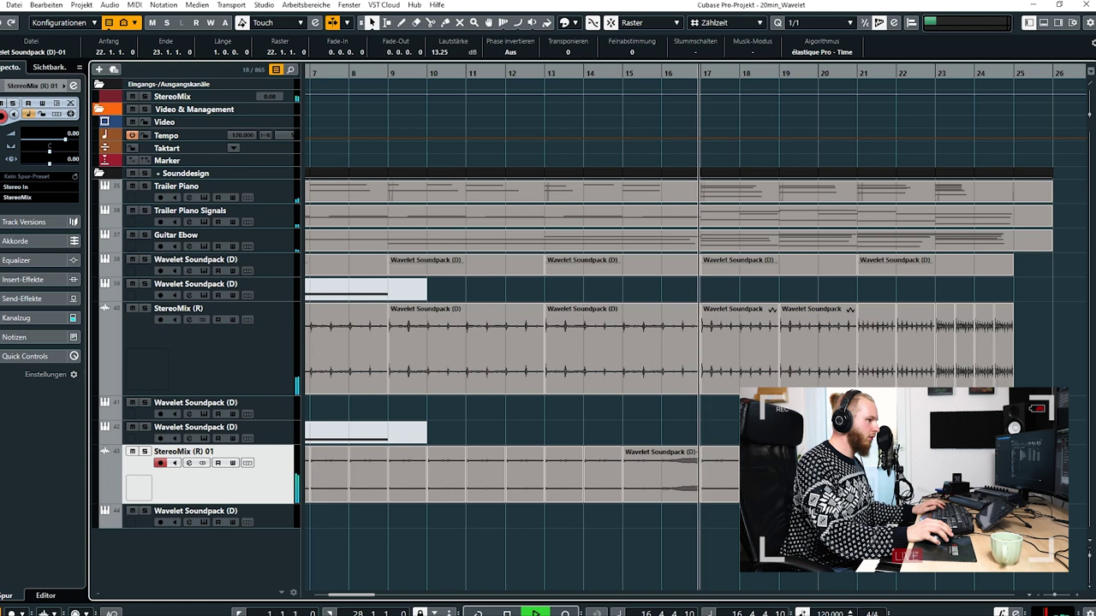
Lower the event volume of the swell at bar 15 and set the StereoMix (R) 01 track volume to -5.07 dB.
left_click(680, 469)
left_click_drag(661, 449, 661, 503)
left_click(713, 527)
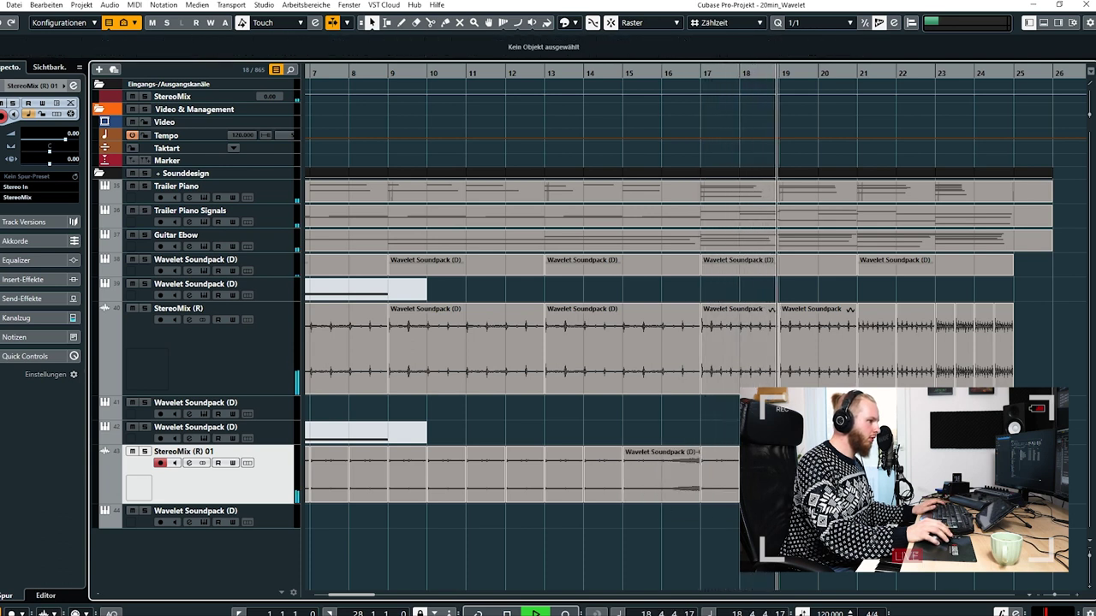
left_click(720, 480)
left_click_drag(725, 387, 725, 333)
scroll(734, 412, "down", 3)
left_click(734, 414)
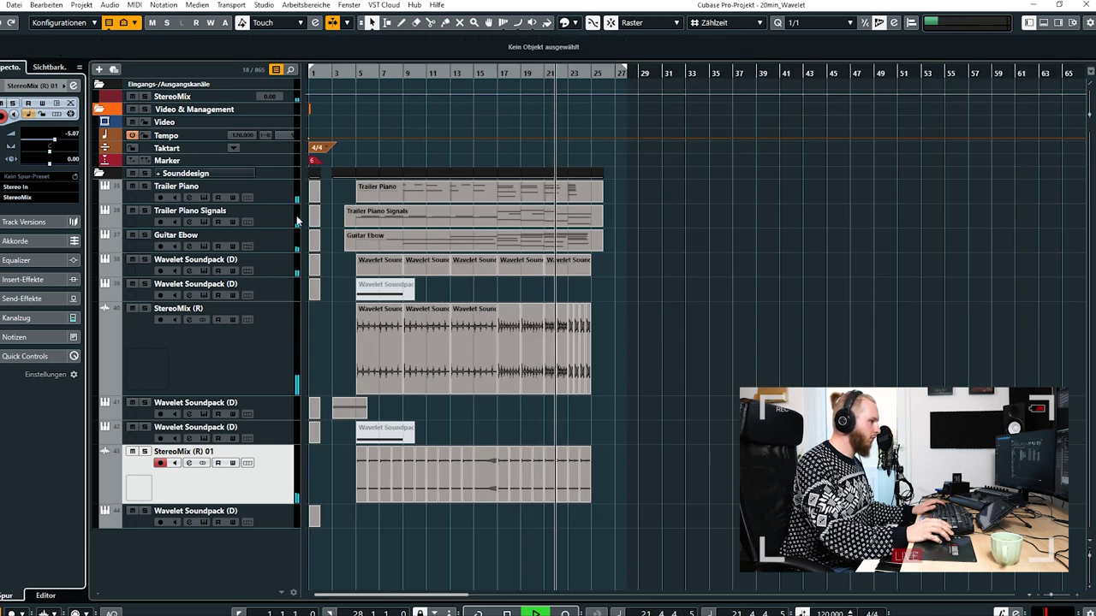
Select the StereoMix (R) events from bar 17 onward, reduce their event volume to 10.84 dB and stop playback.
scroll(539, 339, "up", 4)
left_click_drag(746, 345, 455, 347)
mouse_move(472, 315)
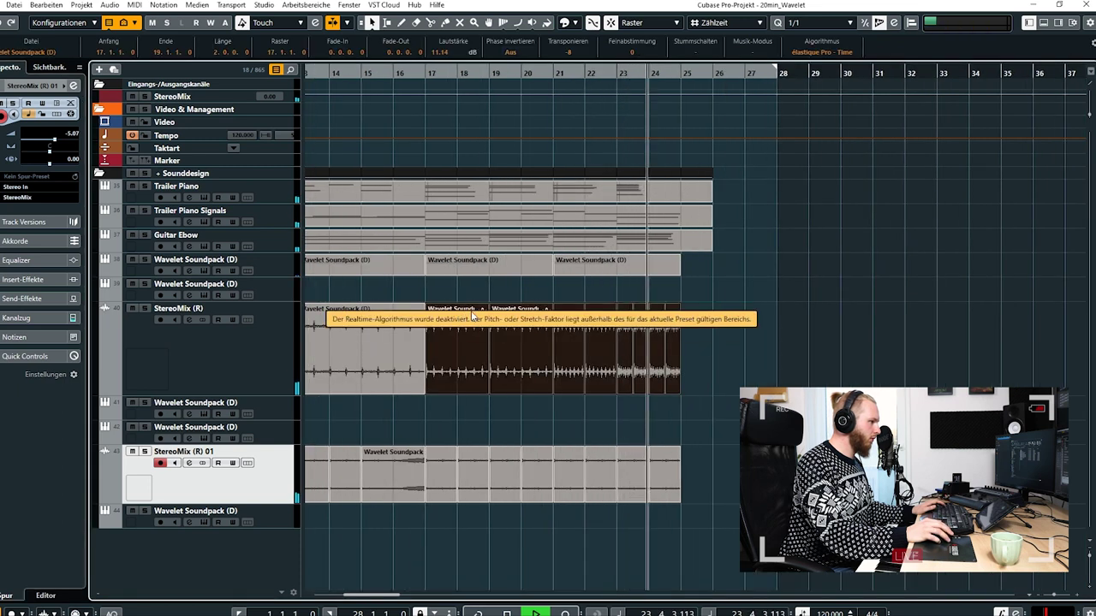
key("space")
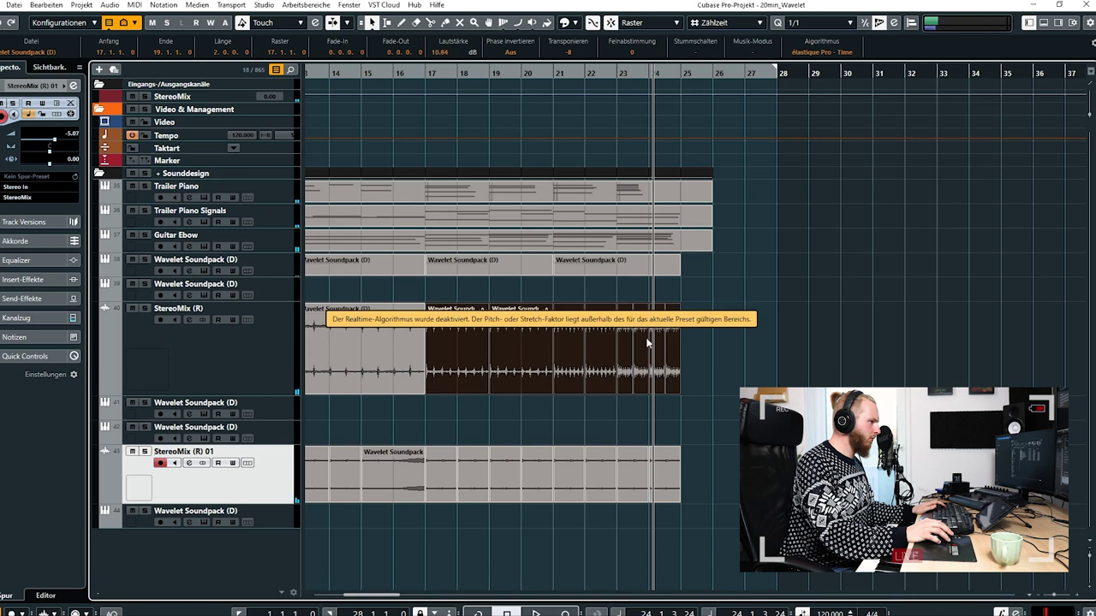
left_click(502, 156)
Lower the StereoMix (R) track volume to -23.1 dB.
scroll(819, 361, "left", 3)
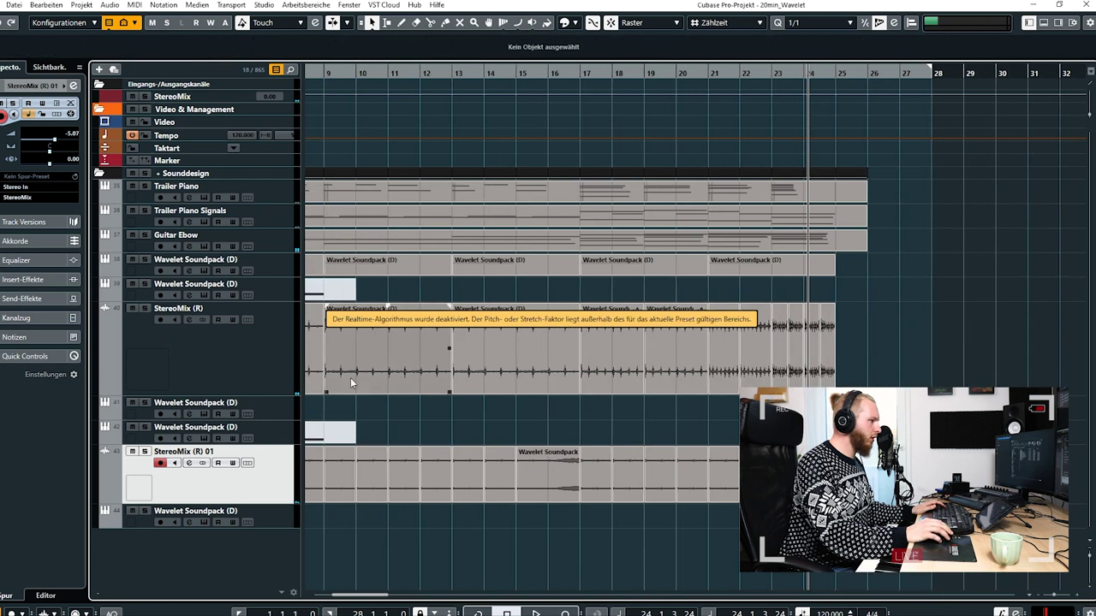
left_click(257, 362)
left_click_drag(39, 142, 34, 142)
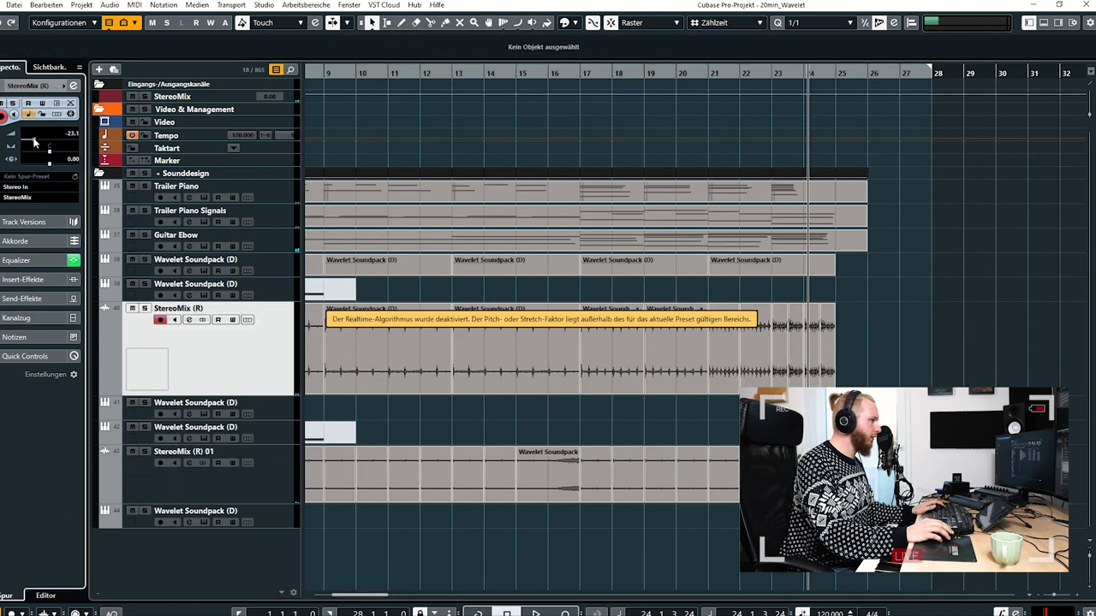
Show and enlarge StereoMix (R)'s volume automation lane, and draw a fade from -23.0 dB at bar 17 to -35.6 dB at bar 25.
left_click(108, 390)
left_click(272, 416)
left_click_drag(278, 420, 278, 477)
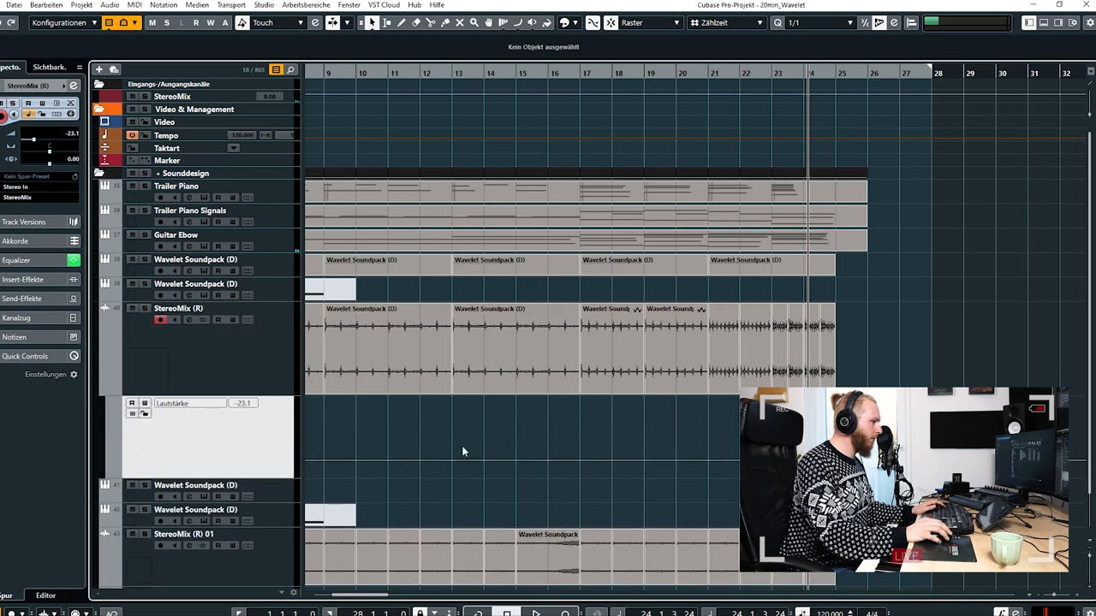
left_click(579, 466)
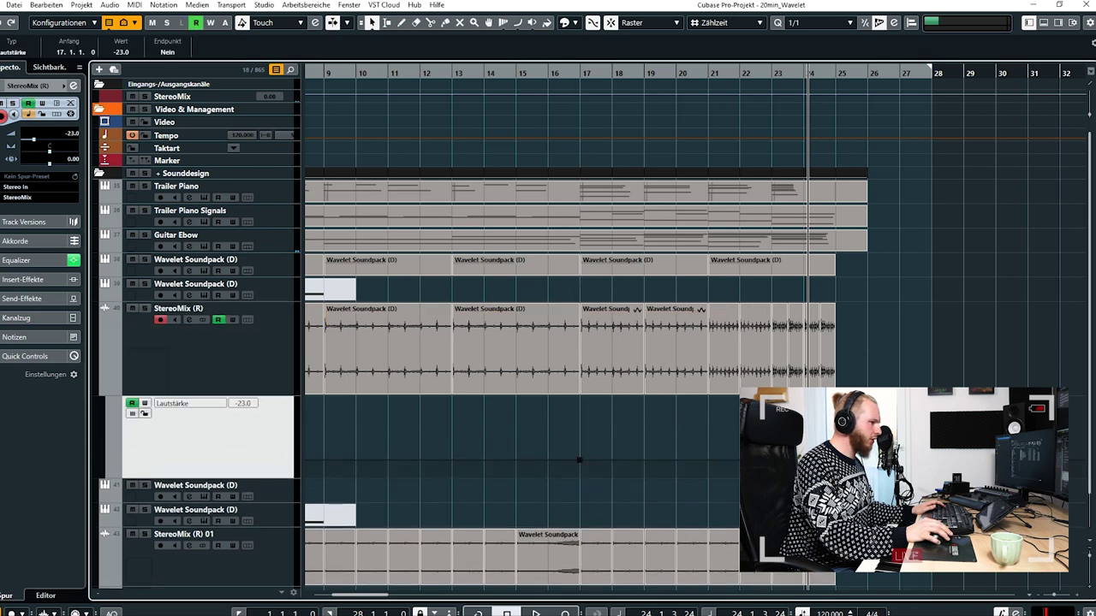
Play from bar 15, hide the automation lane and lower the StereoMix (R) 01 swell event at bar 15 to about 10.66 dB.
left_click(535, 74)
key("space")
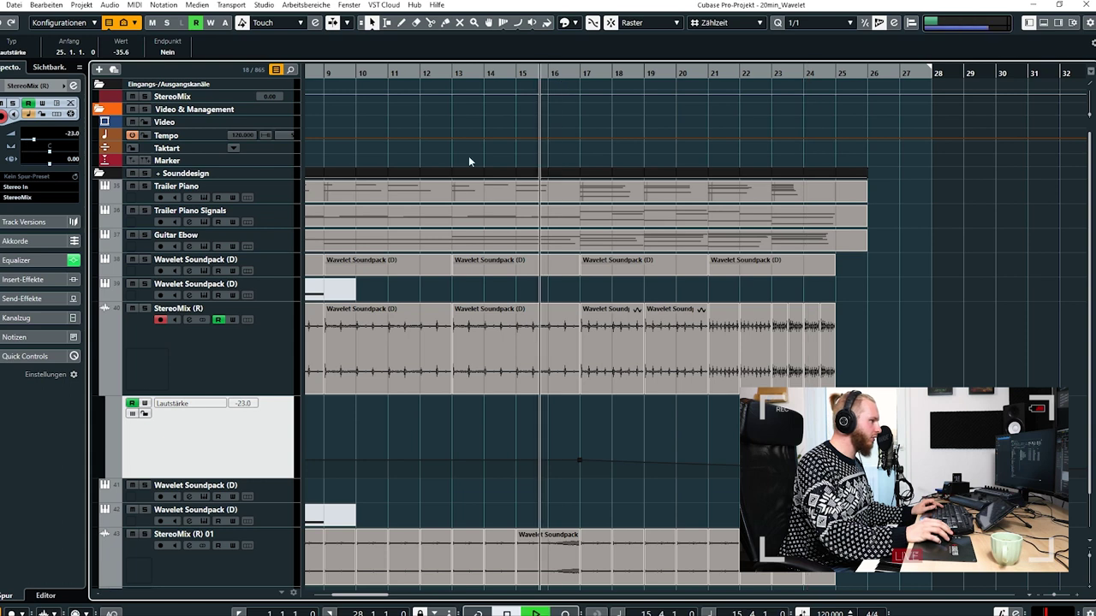
left_click(107, 391)
left_click(611, 426)
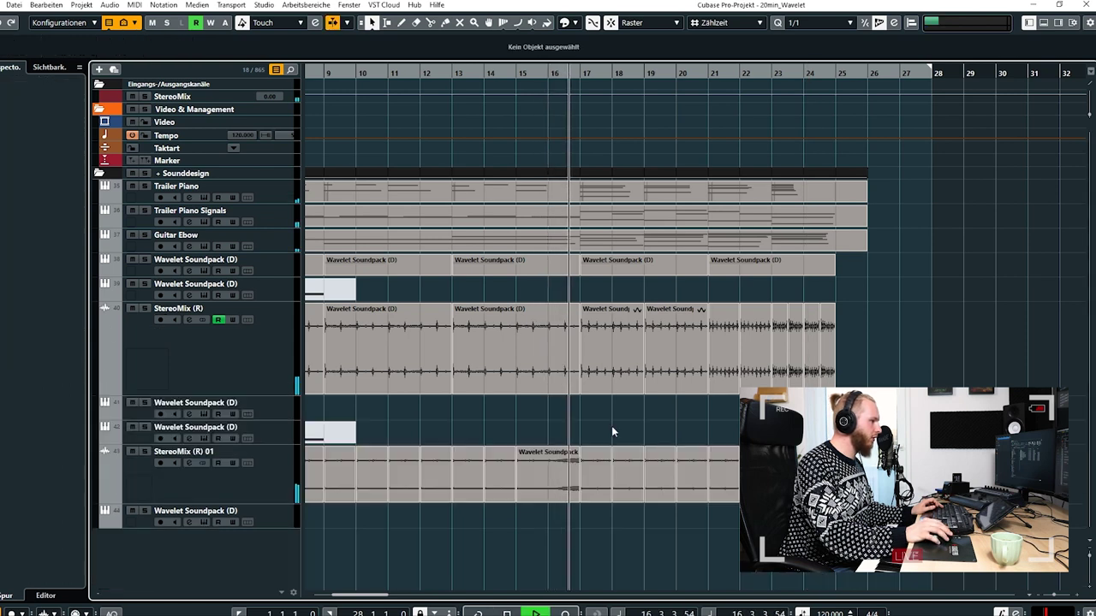
key("g")
key("g")
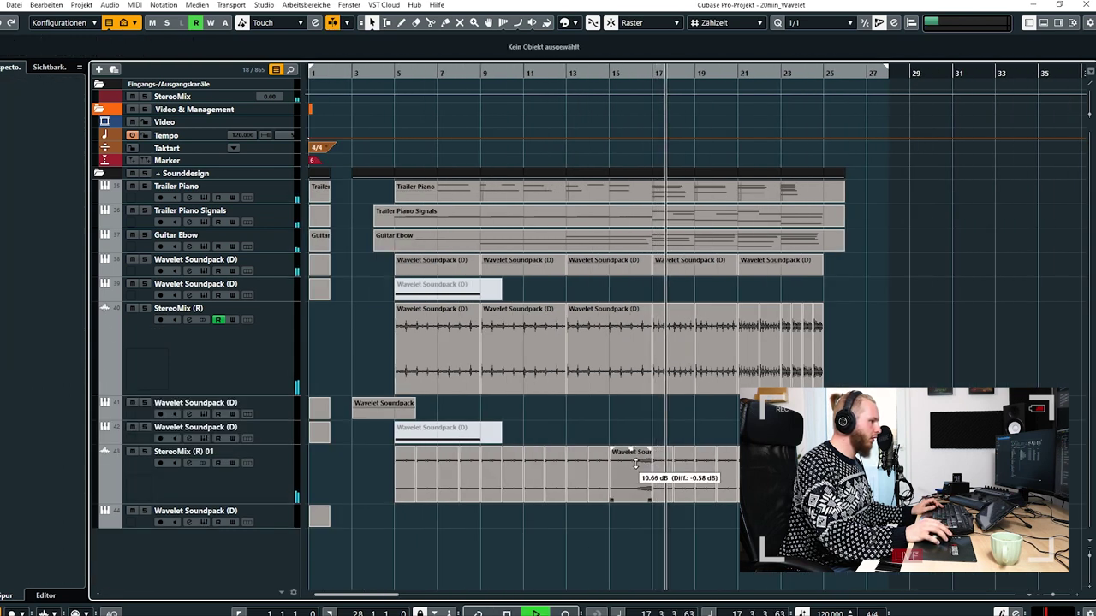
Inspect the channel settings of the Wavelet Soundpack (D) track directly below StereoMix (R).
left_click(293, 469)
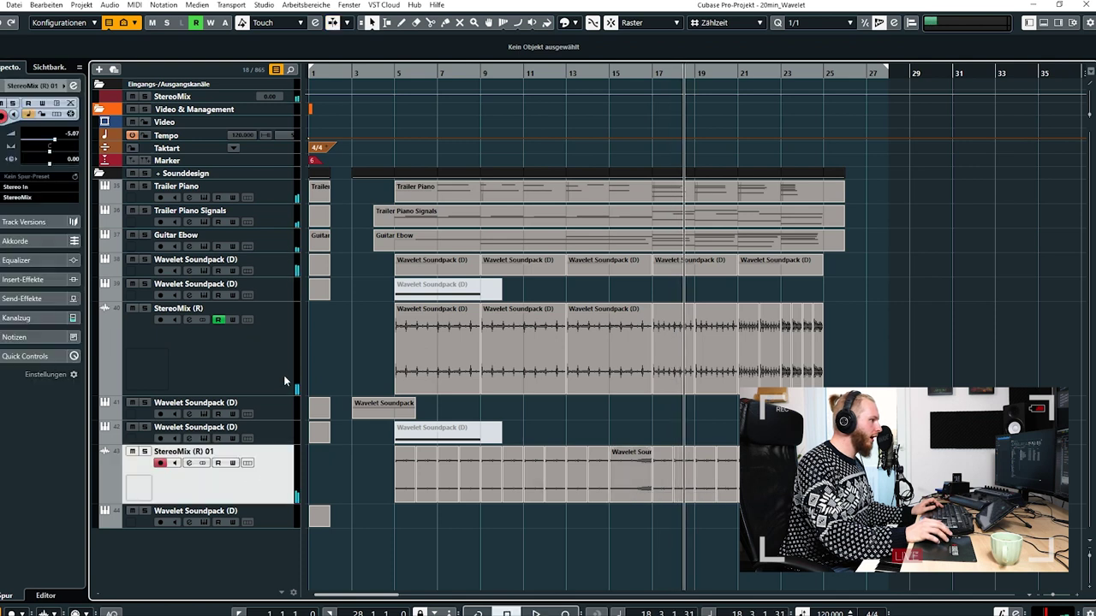
left_click(272, 440)
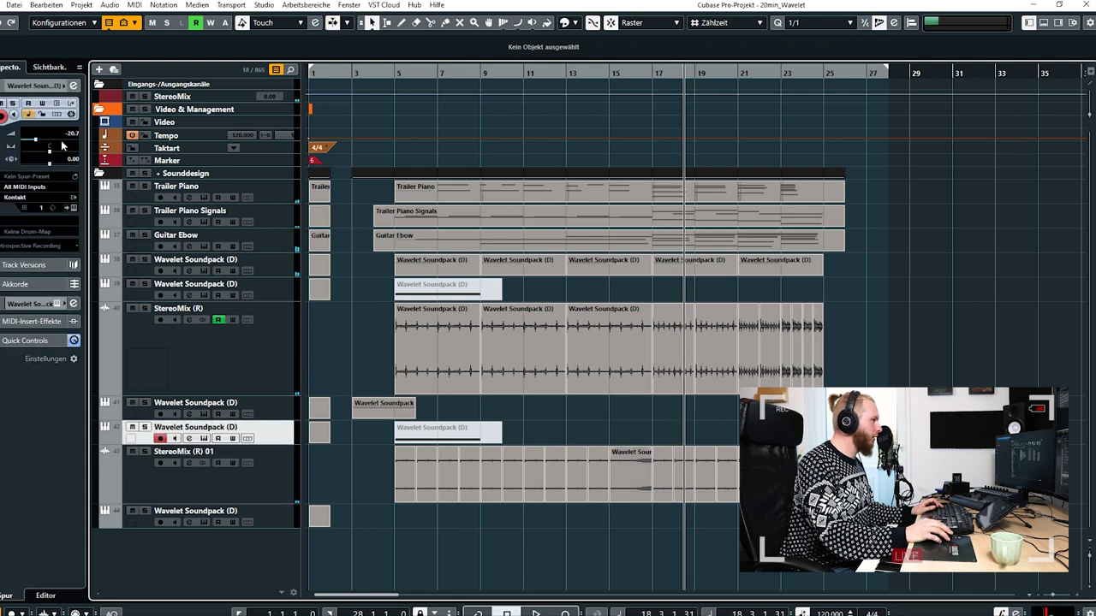
left_click(280, 468)
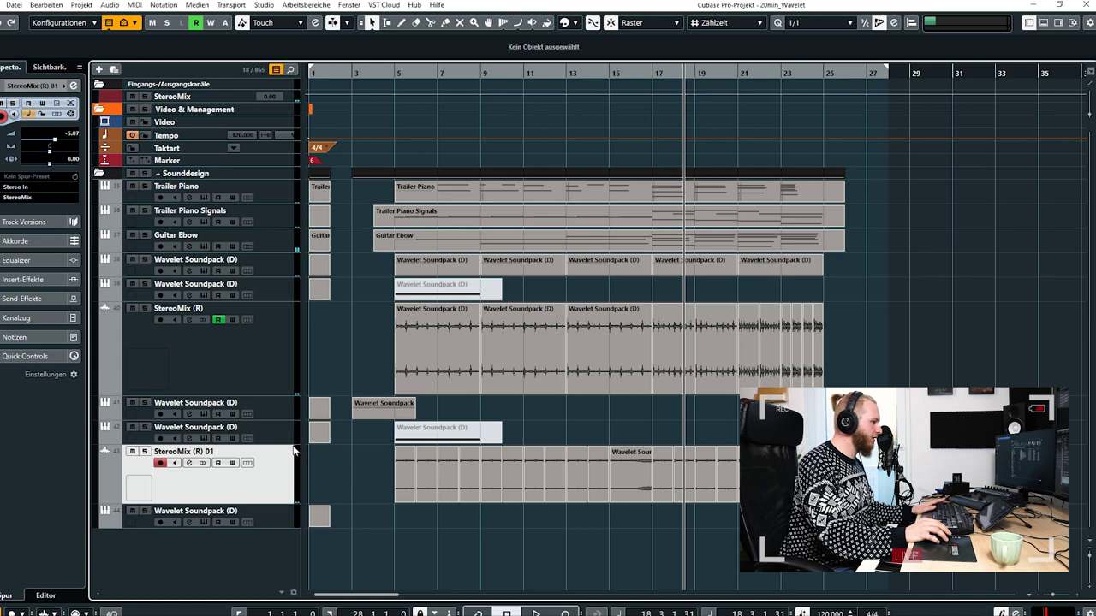
left_click(291, 416)
left_click(73, 86)
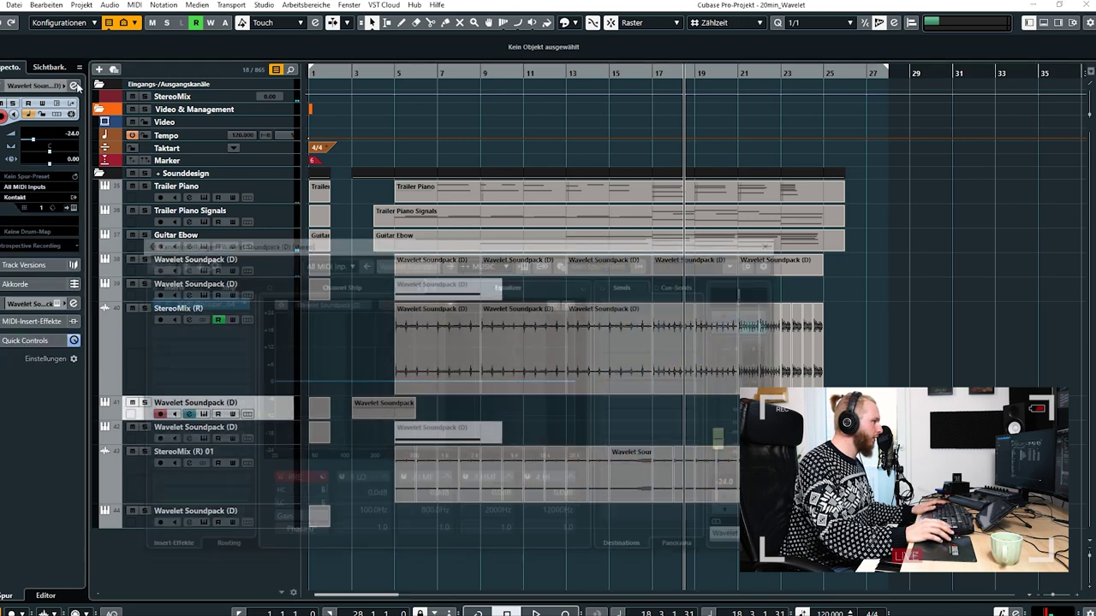
left_click(776, 242)
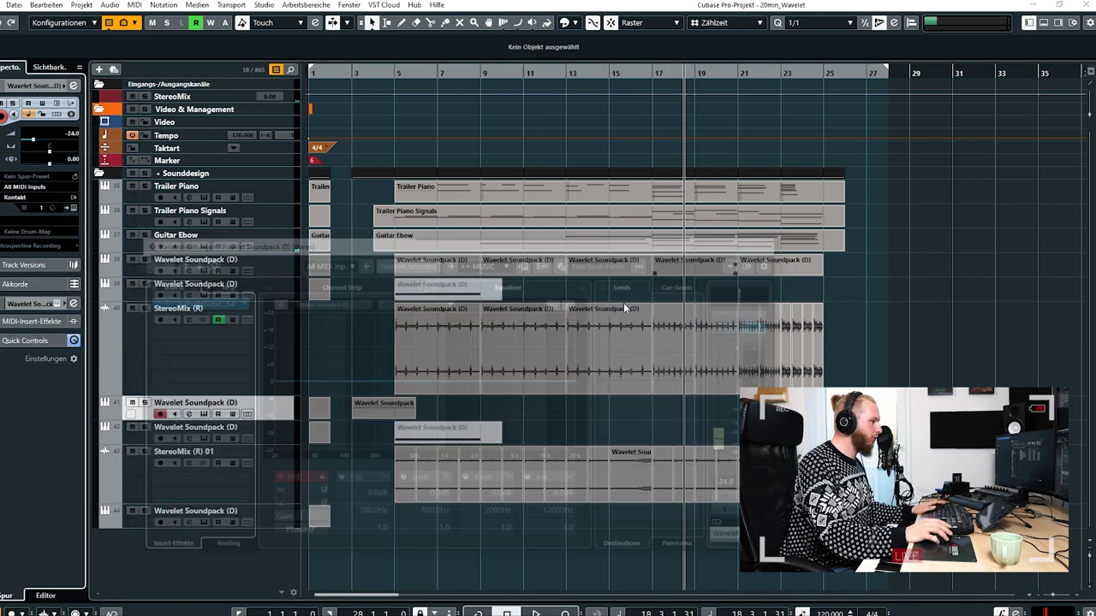
Insert ValhallaSupermassive on the StereoMix (R) 01 channel and audition the track soloed from bar 5.
left_click(287, 478)
left_click(73, 86)
left_click(220, 302)
type("v")
left_click(214, 335)
right_click(210, 301)
left_click(239, 322)
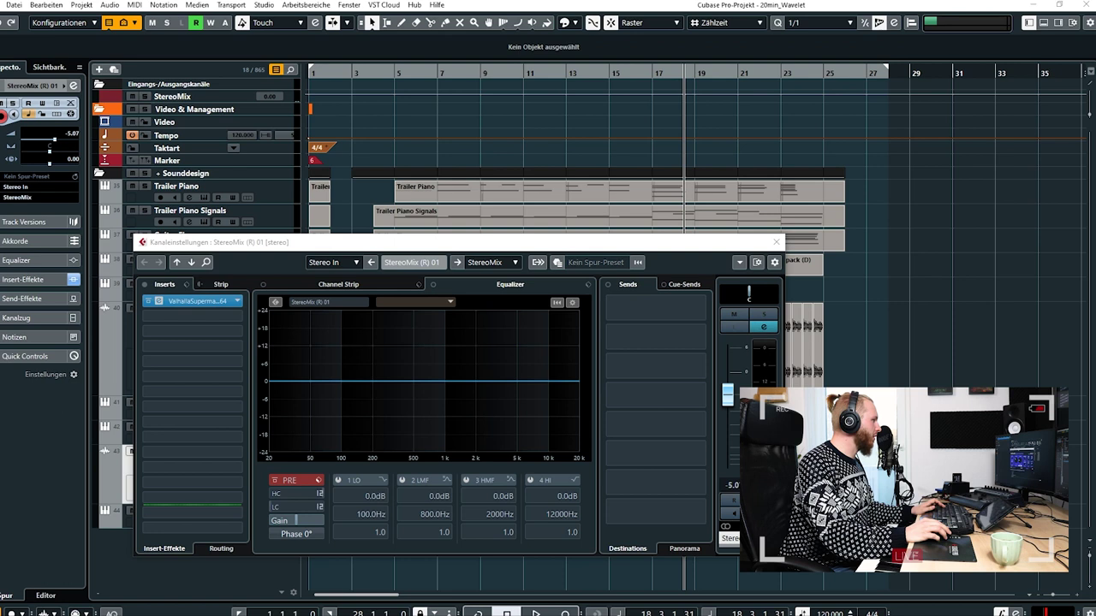
left_click(632, 241)
left_click(777, 243)
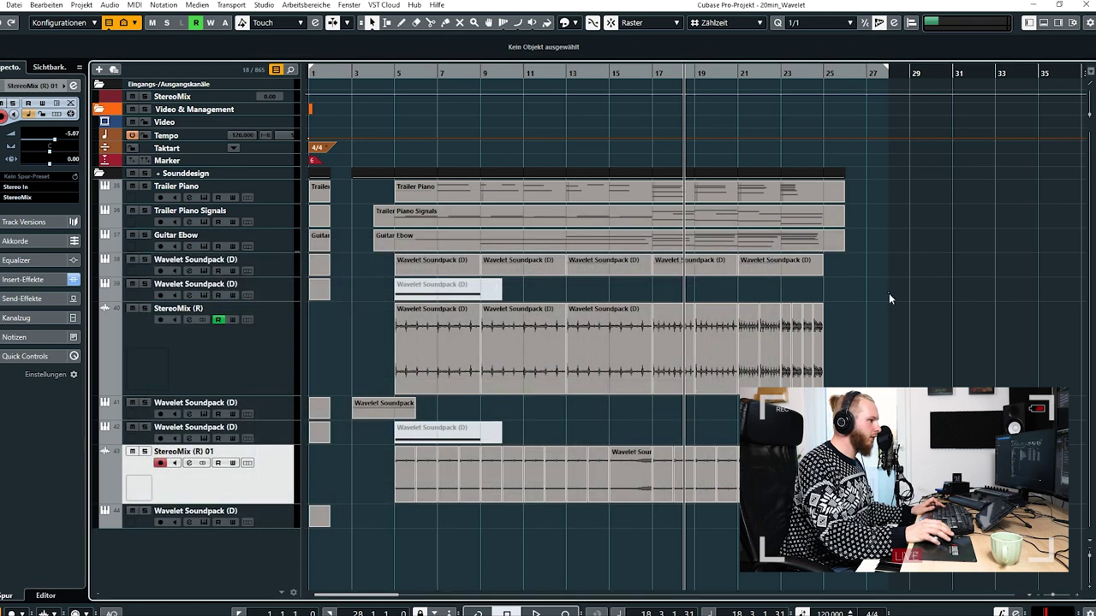
left_click(397, 86)
key("space")
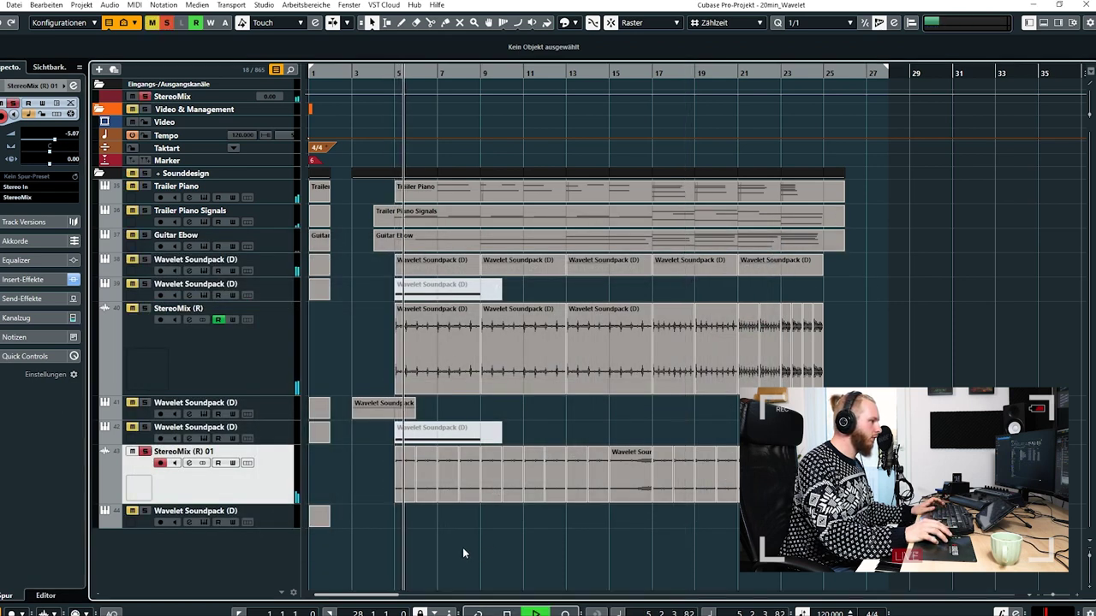
Record a new part from bar 15 on the lowest Wavelet Soundpack (D) track and lower the track volume to -19.3 dB.
left_click(264, 522)
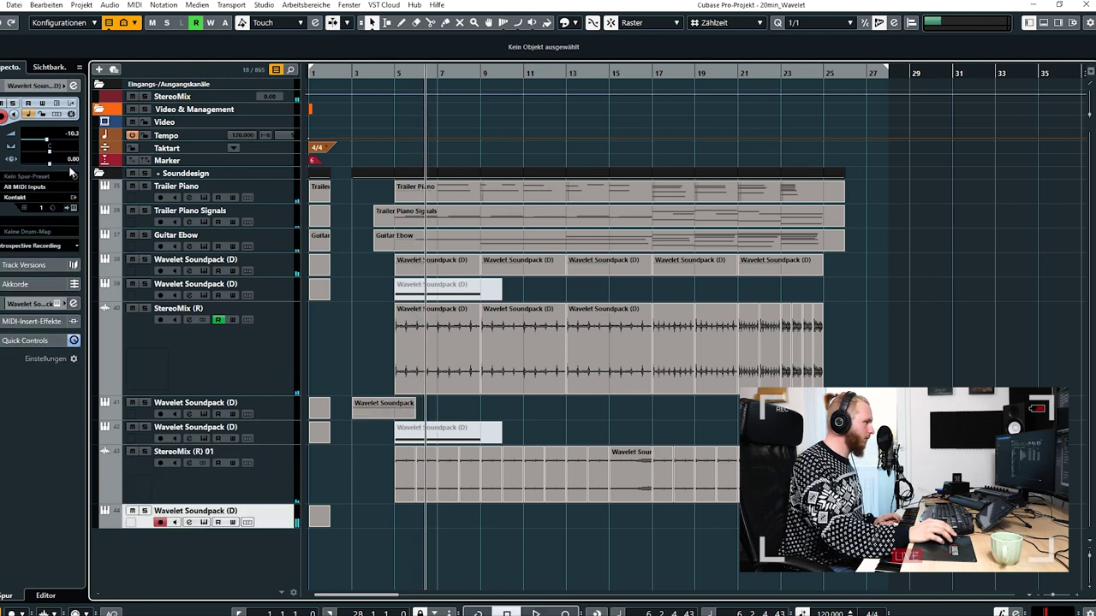
left_click(73, 208)
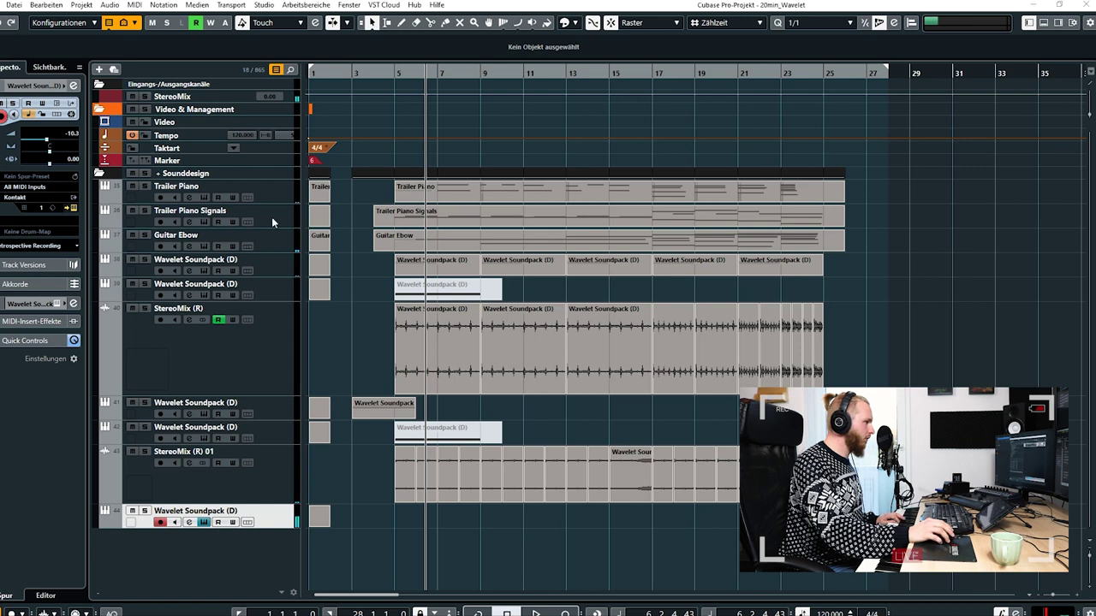
left_click(615, 75)
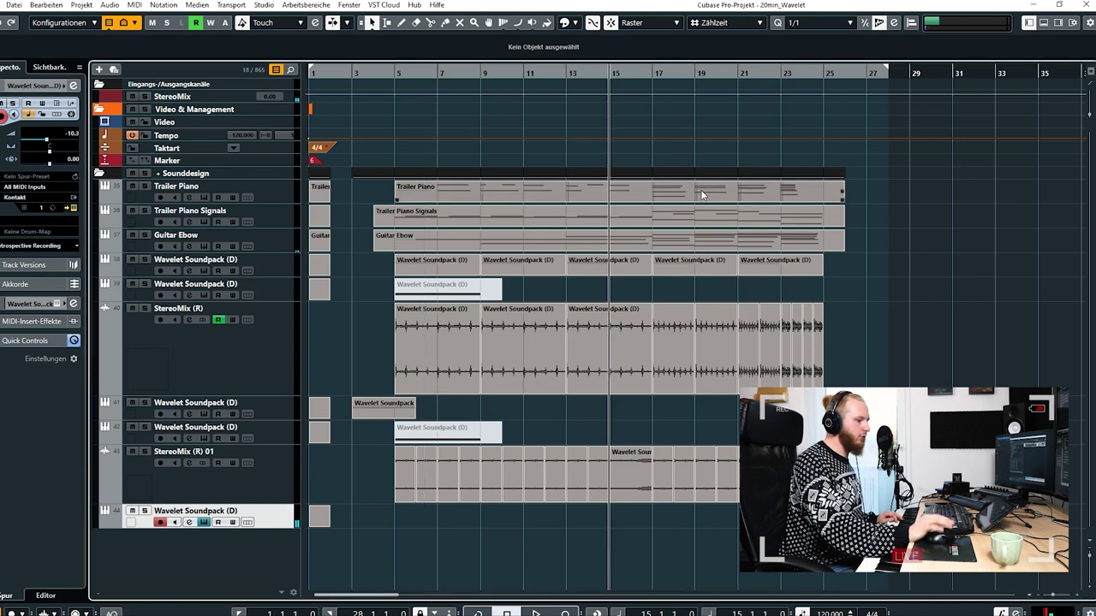
key("KP_Multiply")
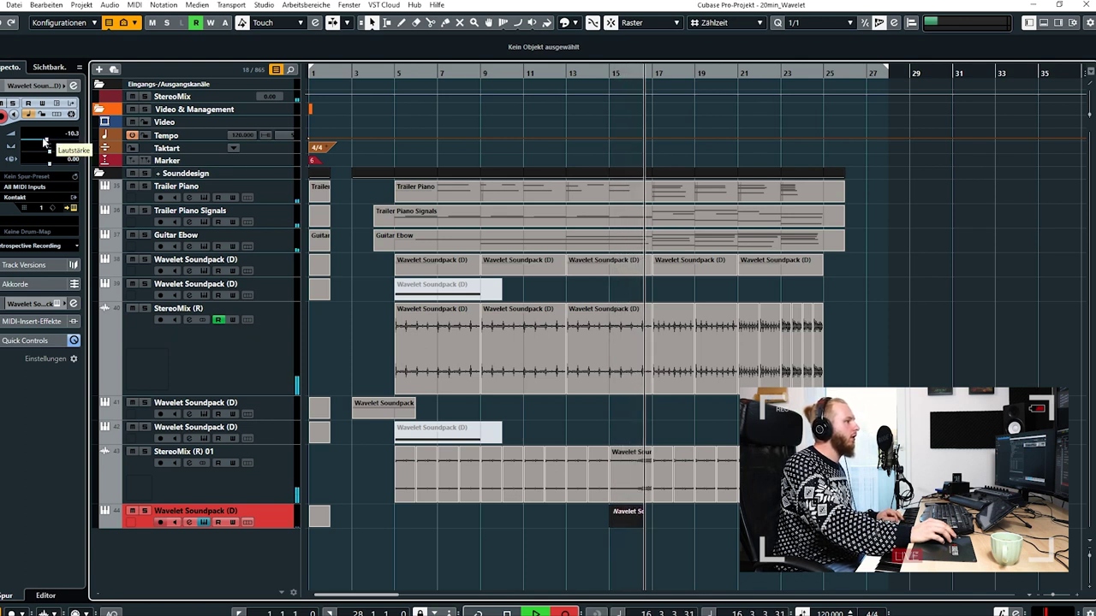
mouse_move(45, 140)
left_mouse_down()
mouse_move(58, 141)
mouse_move(36, 143)
left_mouse_up()
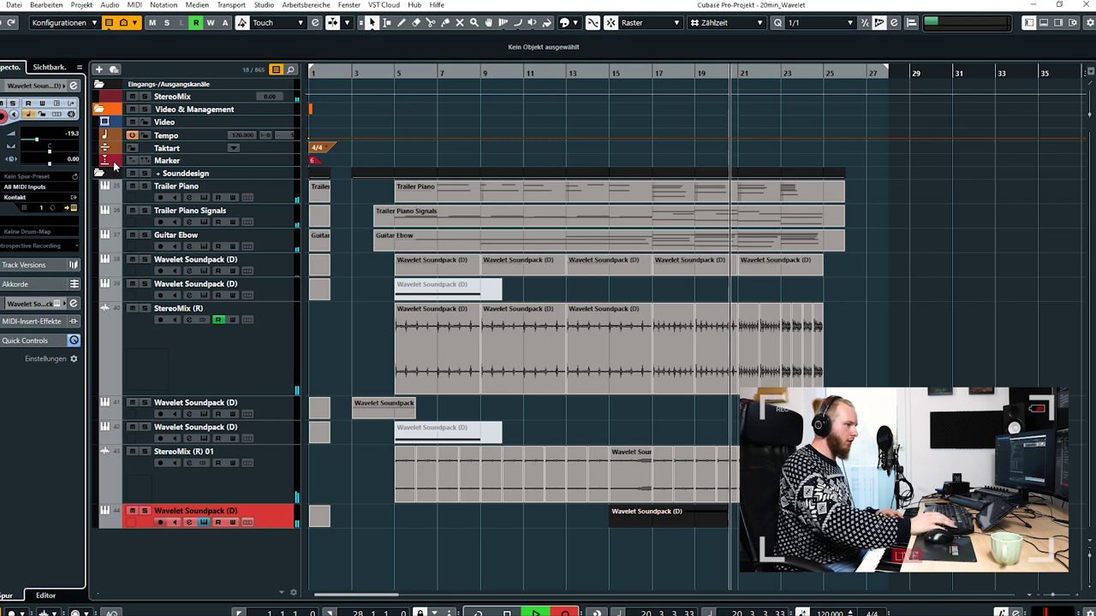
key("KP_Multiply")
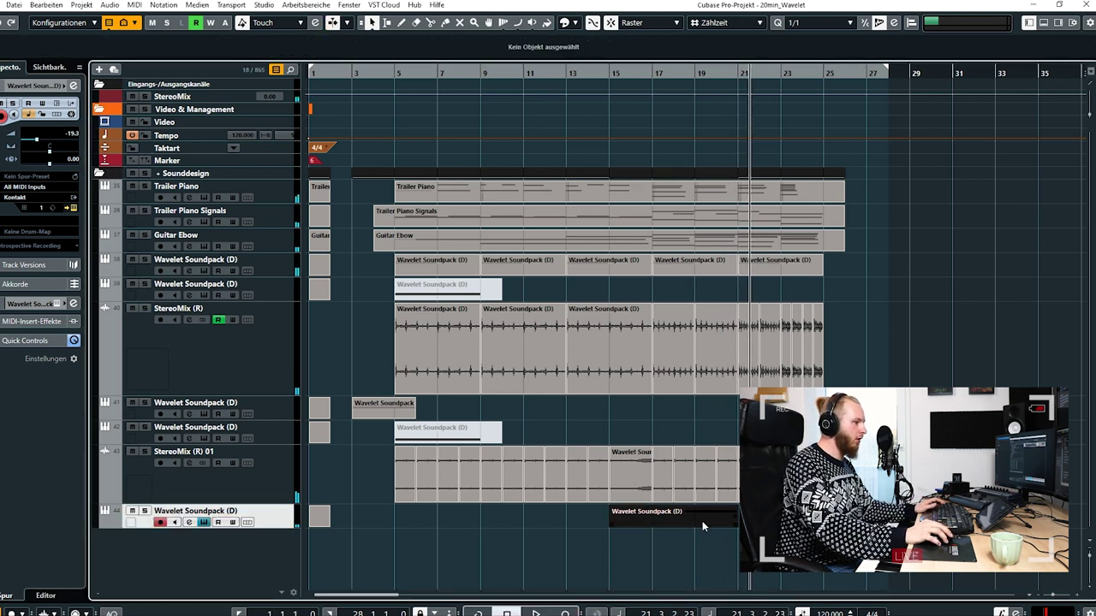
Stop playback and trim the start of the newly recorded Wavelet Soundpack (D) part to bar 17 in the Key Editor.
key("Return")
key("space")
left_click(328, 268)
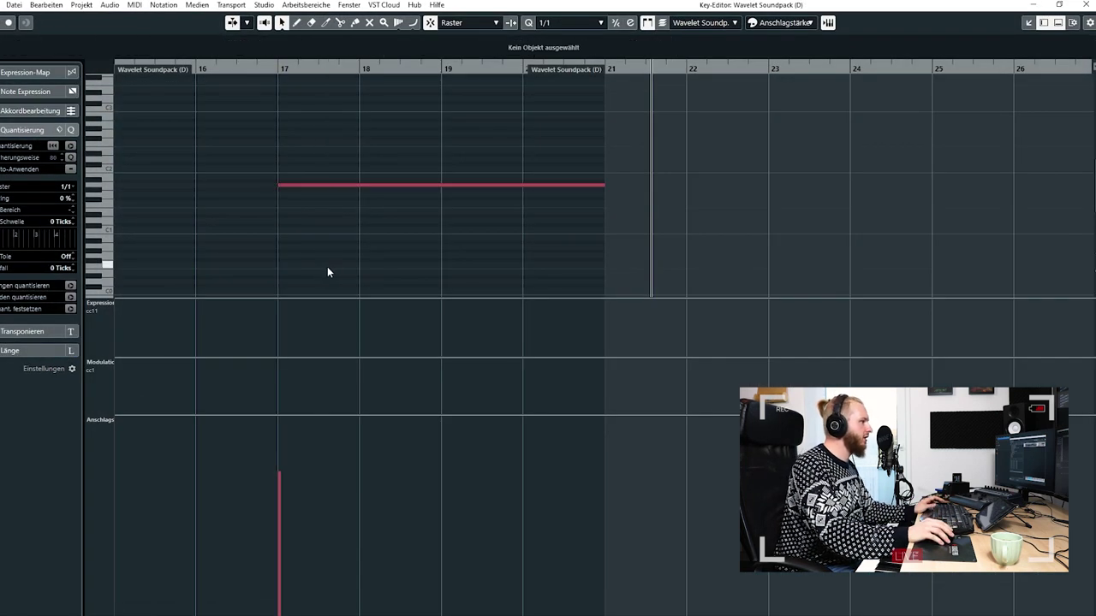
left_click_drag(179, 76, 311, 78)
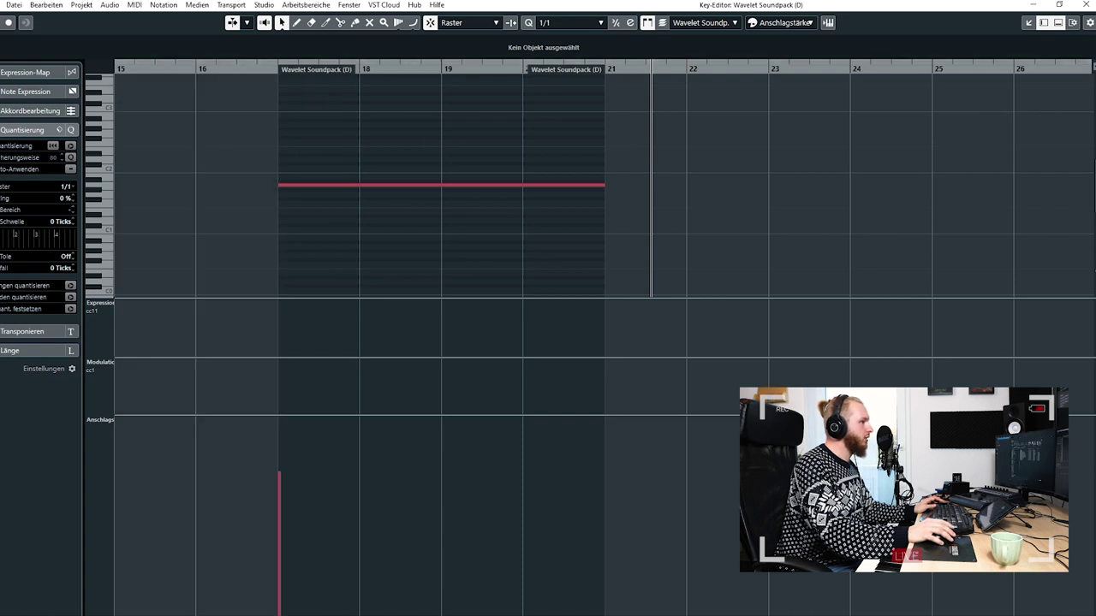
left_click(1081, 4)
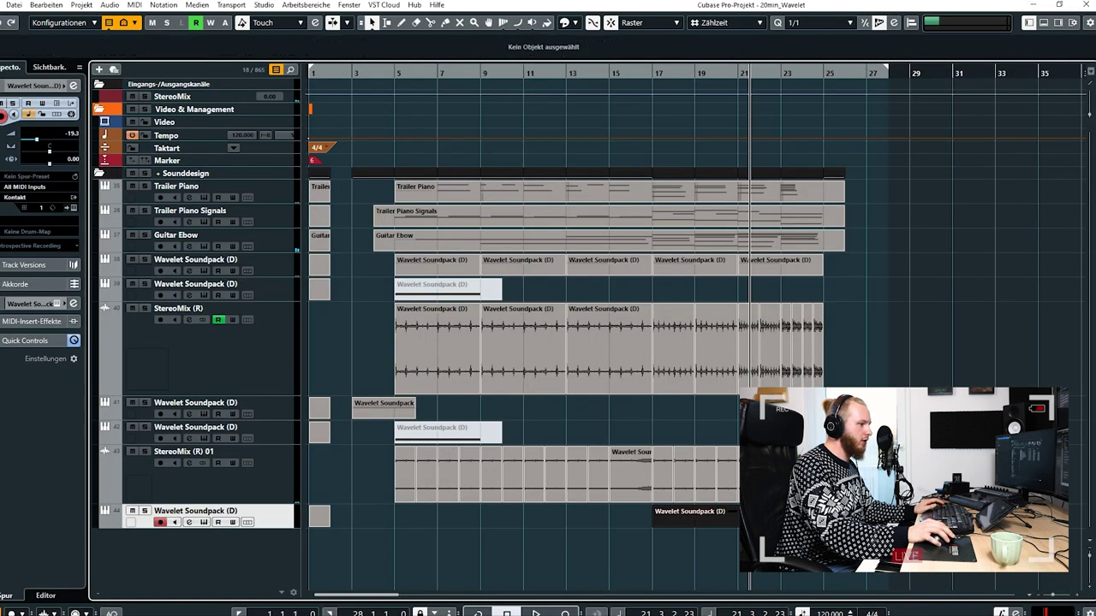
Set the lowest Wavelet Soundpack (D) track to -26.0 dB and cut its EQ about 16.5 dB around 715 Hz with Q 0.7.
left_click_drag(34, 145, 31, 144)
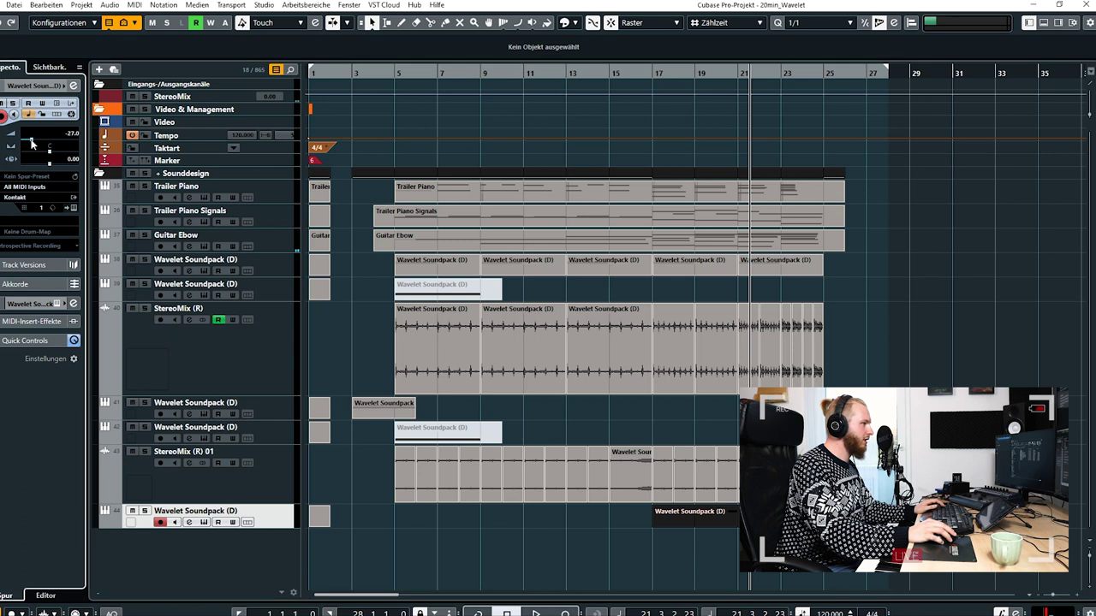
left_click(74, 85)
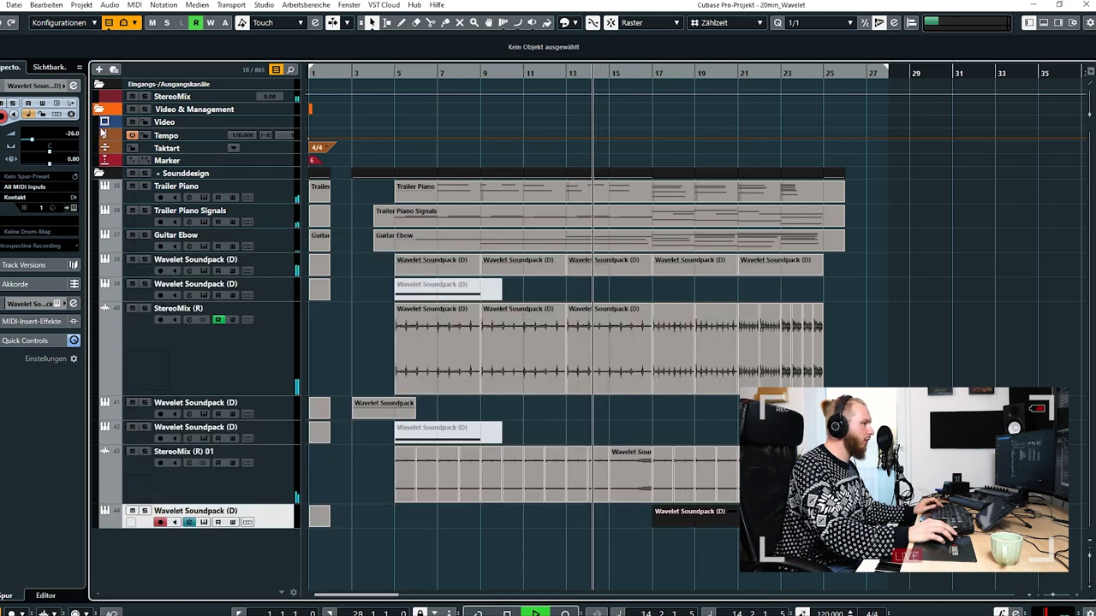
left_click(73, 87)
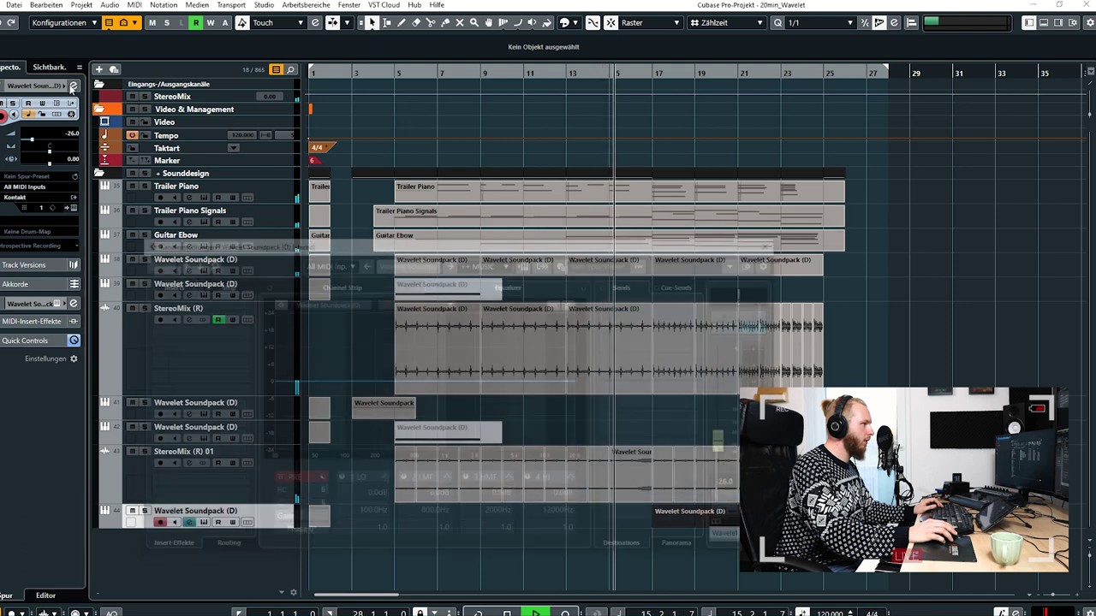
left_click_drag(411, 383, 430, 431)
scroll(431, 533, "down", 3)
left_click(776, 242)
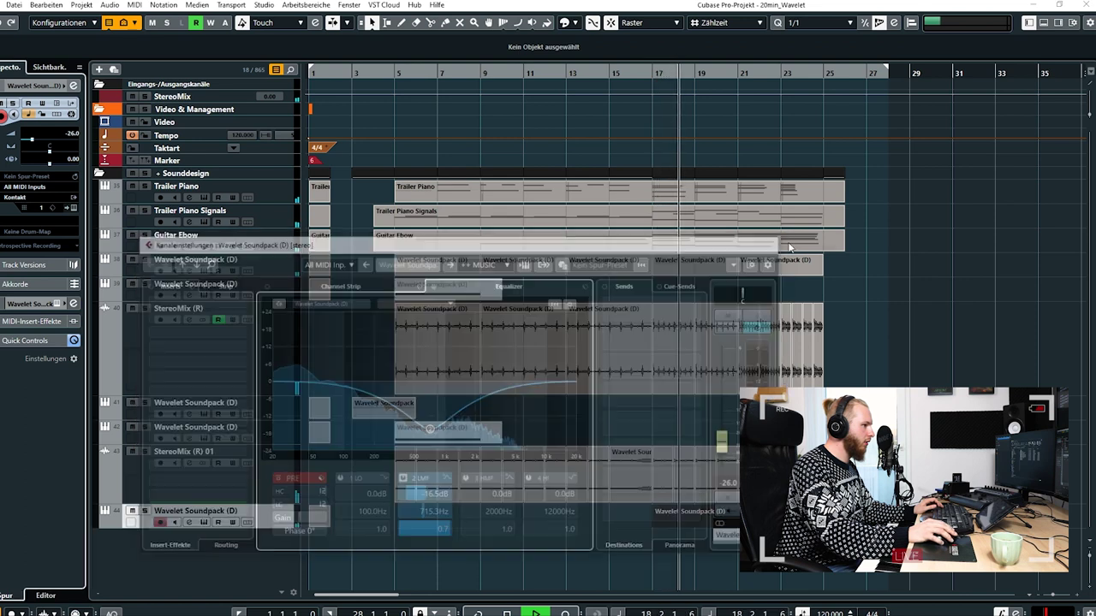
Delete the muted bar 5 part on the Wavelet Soundpack (D) track directly above StereoMix (R).
left_click(558, 23)
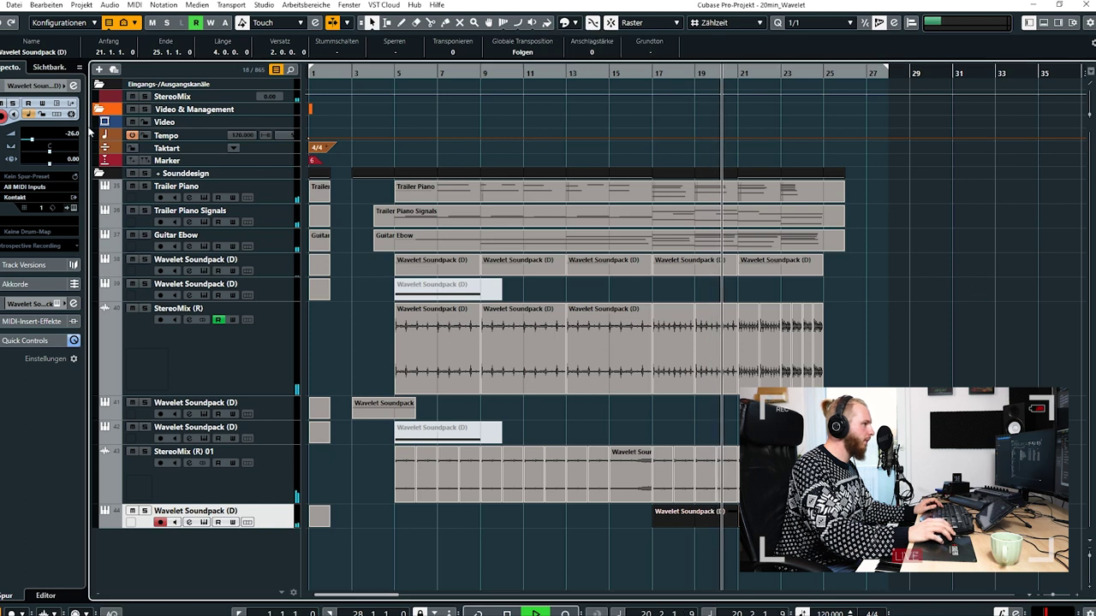
left_click(444, 298)
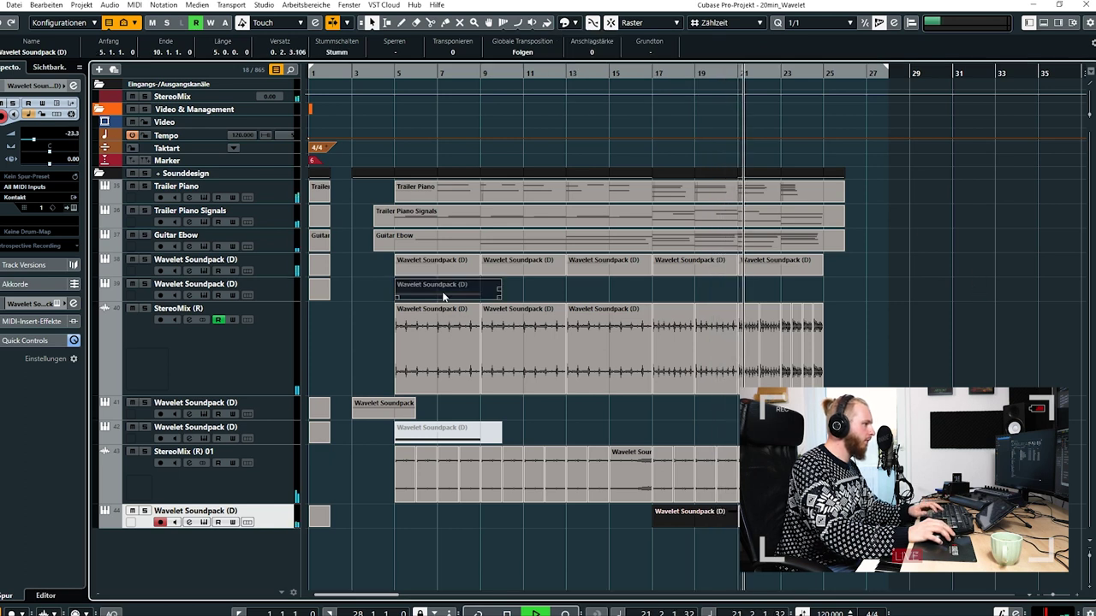
key("Delete")
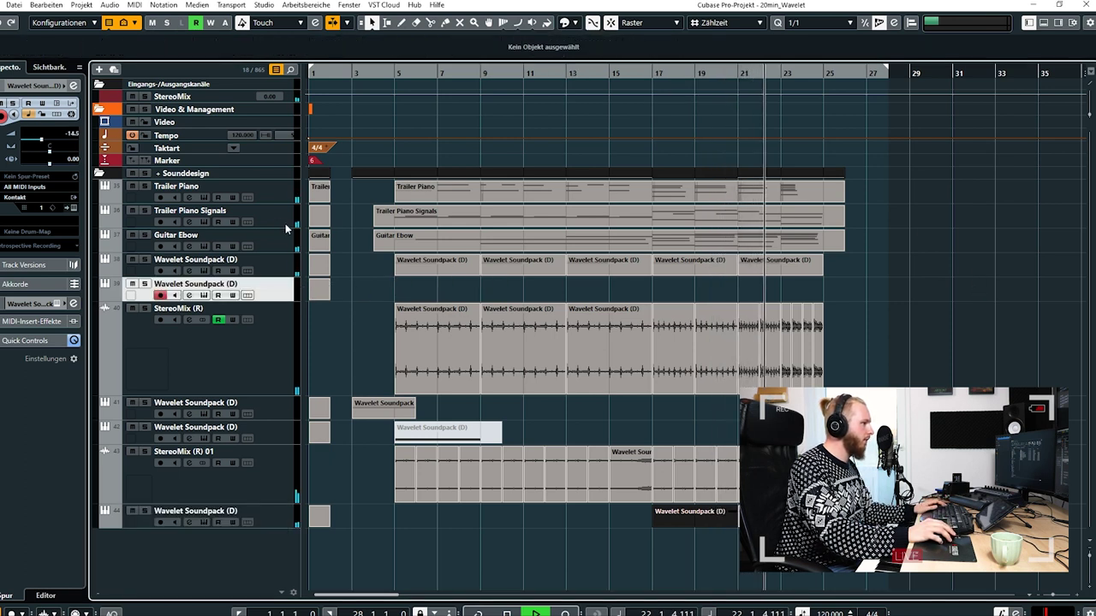
Duplicate the Trailer Piano track and delete the long part starting at bar 5 from the copy.
right_click(286, 194)
left_click(348, 233)
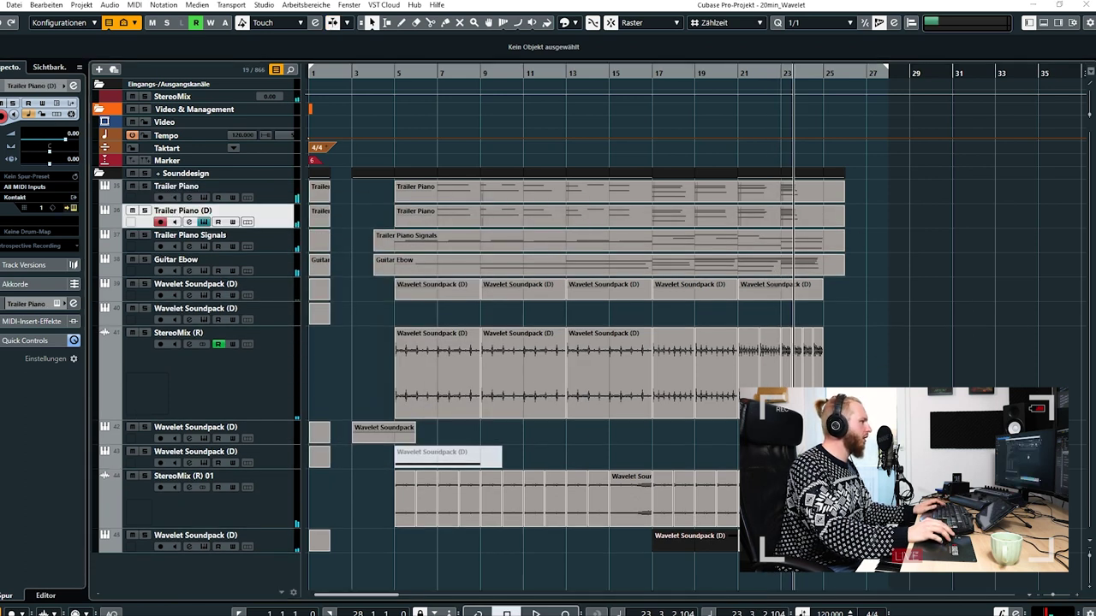
left_click_drag(868, 222, 824, 216)
key("Delete")
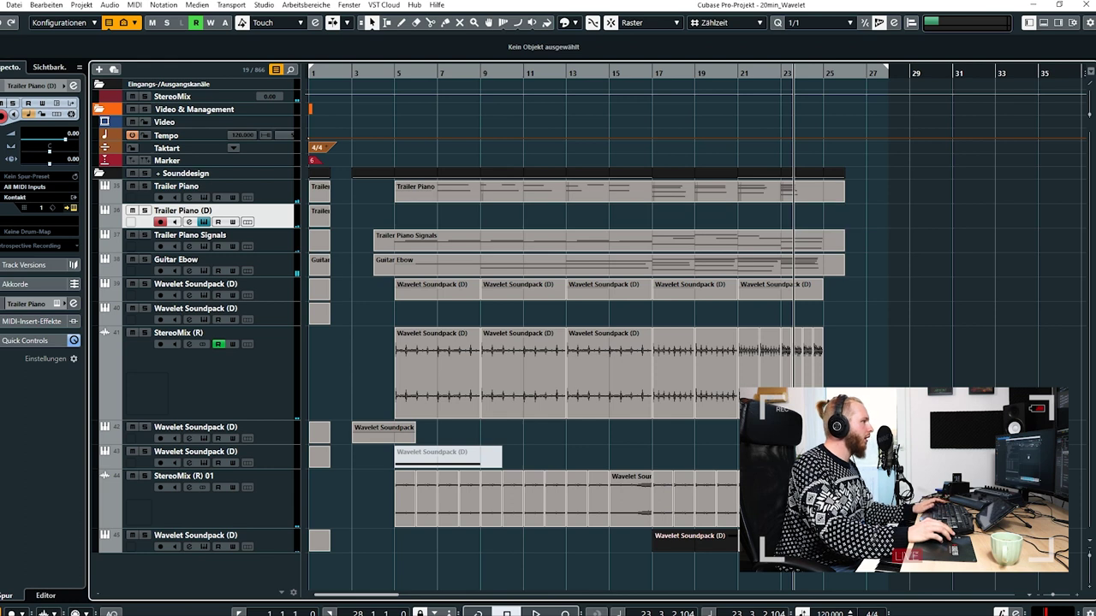
Tune the Trailer Piano instrument on the duplicated track down to -24.00 in Kontakt.
left_click_drag(580, 61, 866, 65)
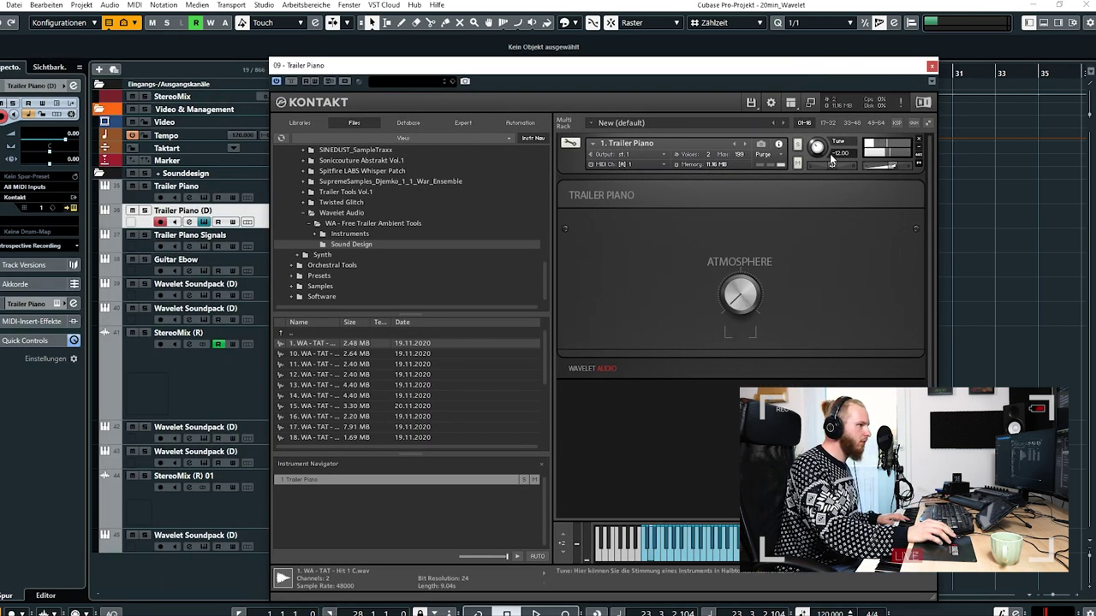
left_click_drag(824, 169, 824, 173)
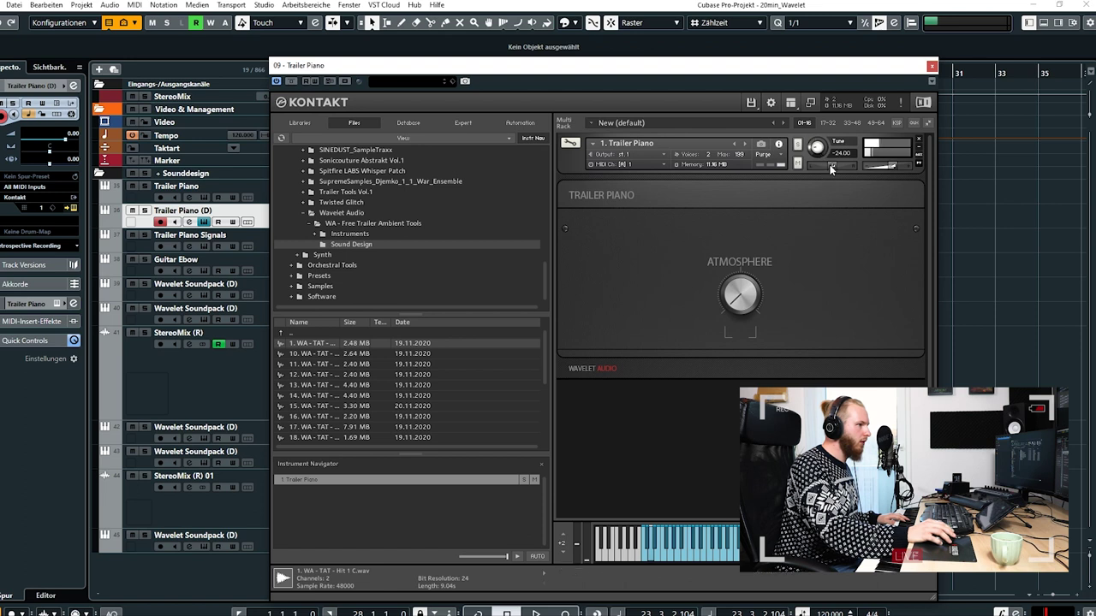
left_click(932, 66)
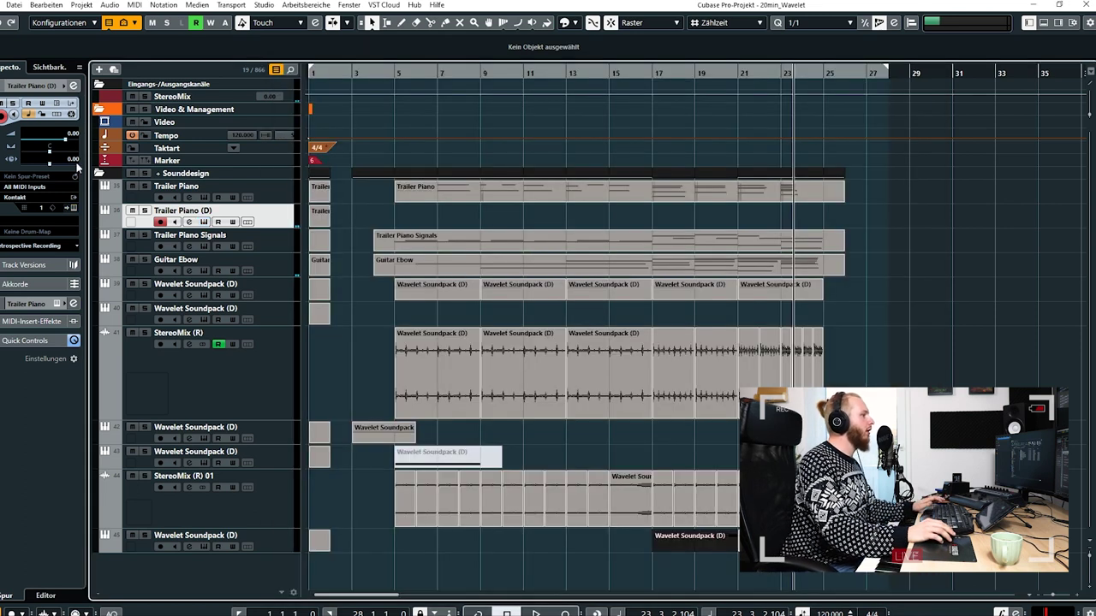
Open the duplicated Trailer Piano's Kontakt edit view, expand its modulation section and adjust the volume envelope's release.
left_click(69, 209)
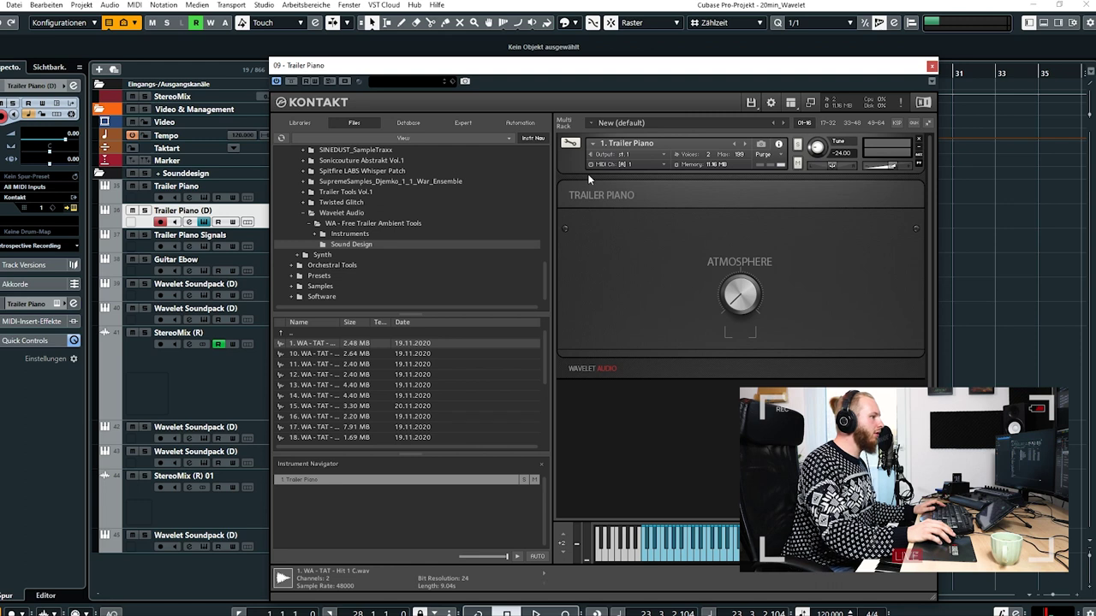
left_click(572, 143)
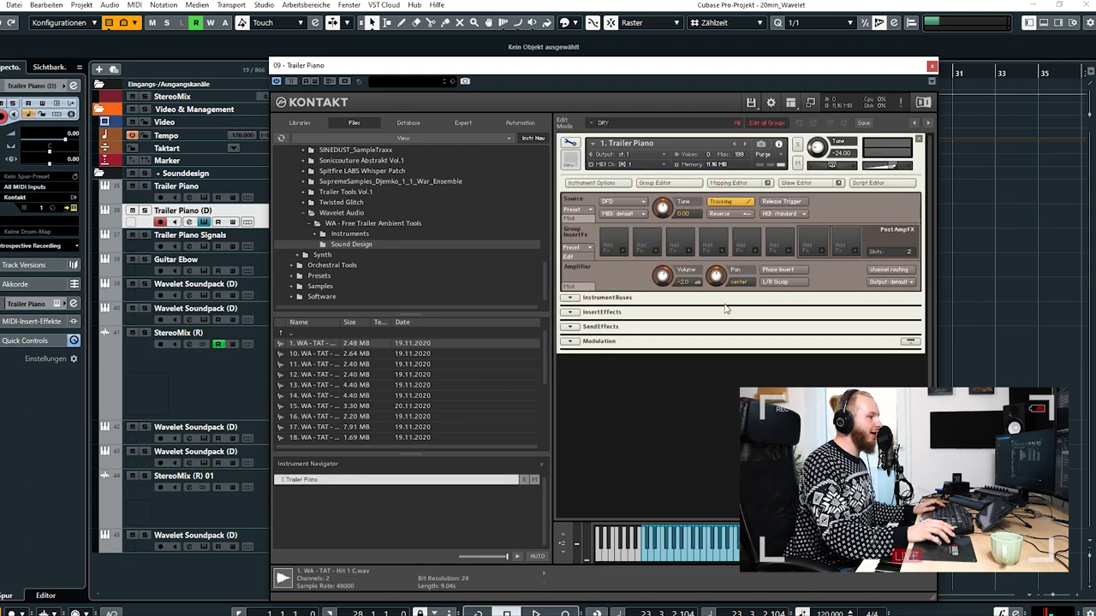
left_click(575, 341)
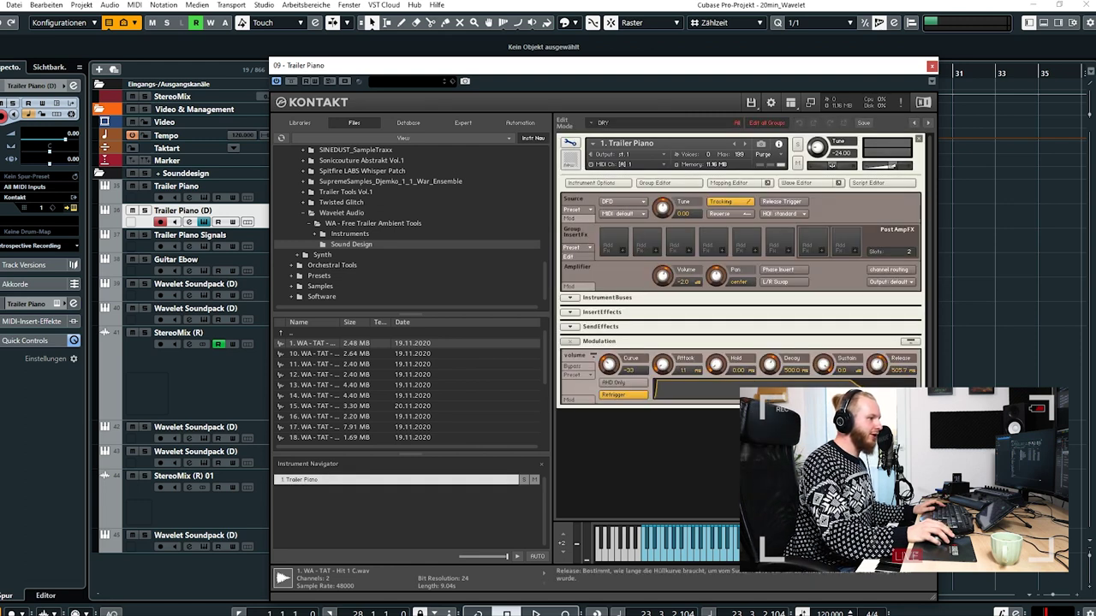
left_click(931, 66)
Record a bass part on the duplicated Trailer Piano track from bar 15 to bar 25, checking its Kontakt mapping editor during the take.
left_click(590, 73)
key("space")
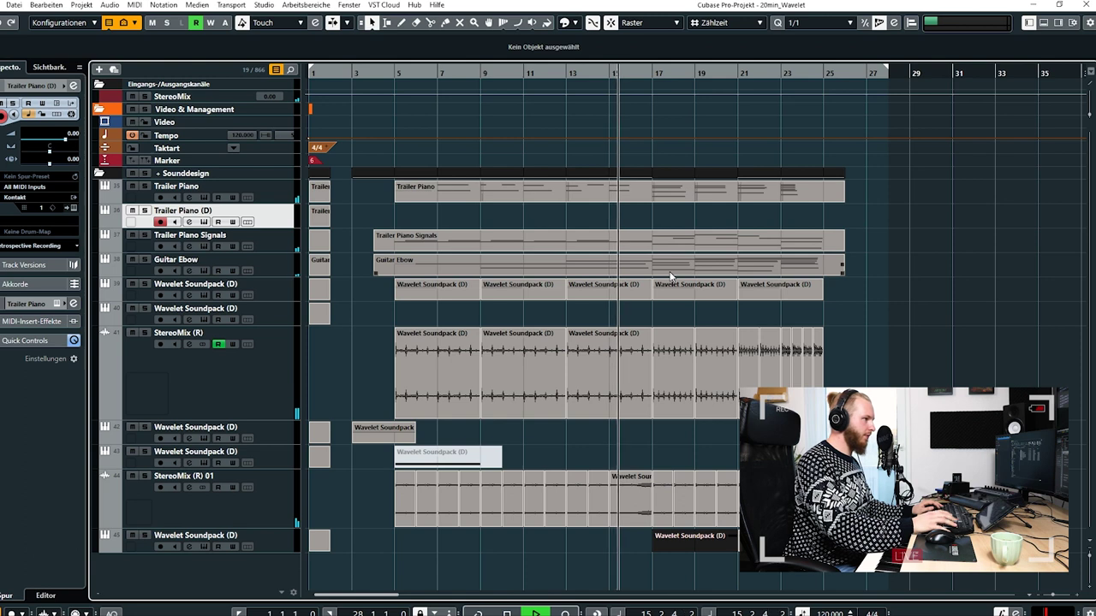
key("KP_Multiply")
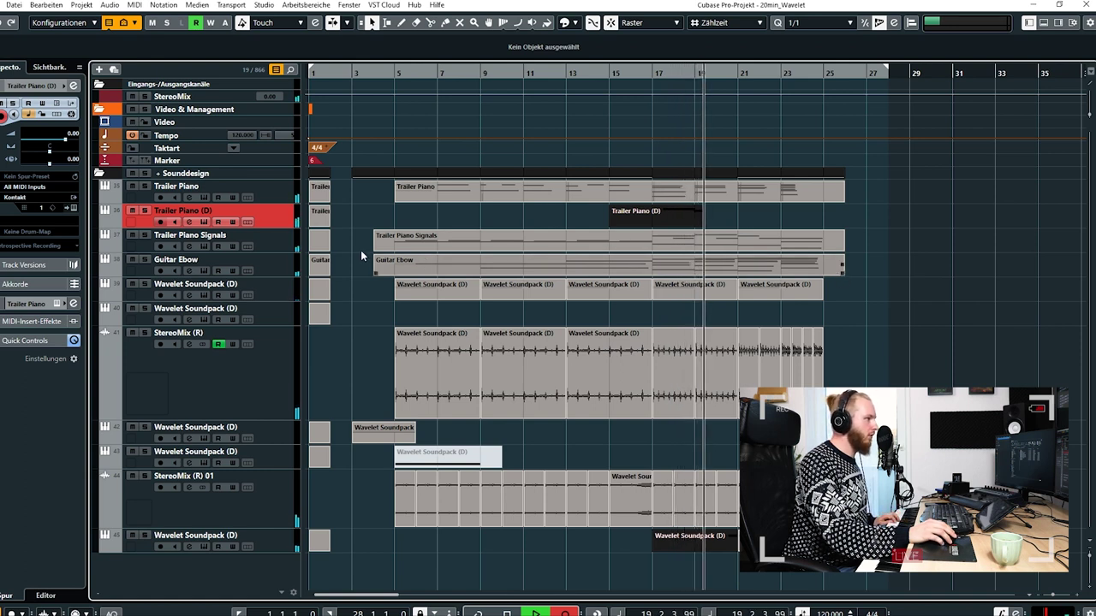
left_click(73, 208)
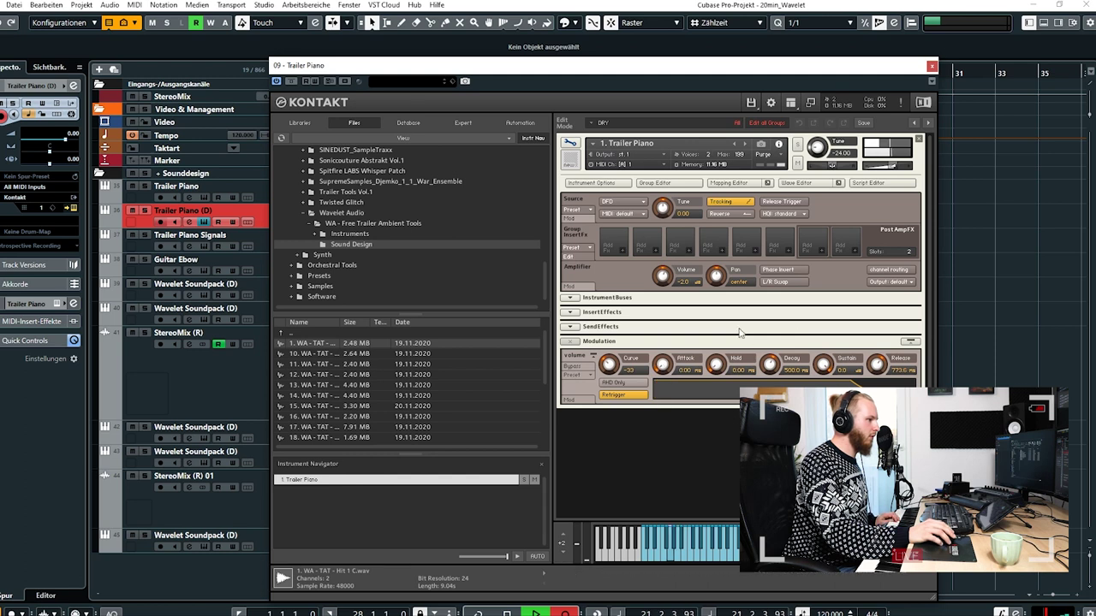
left_click(734, 183)
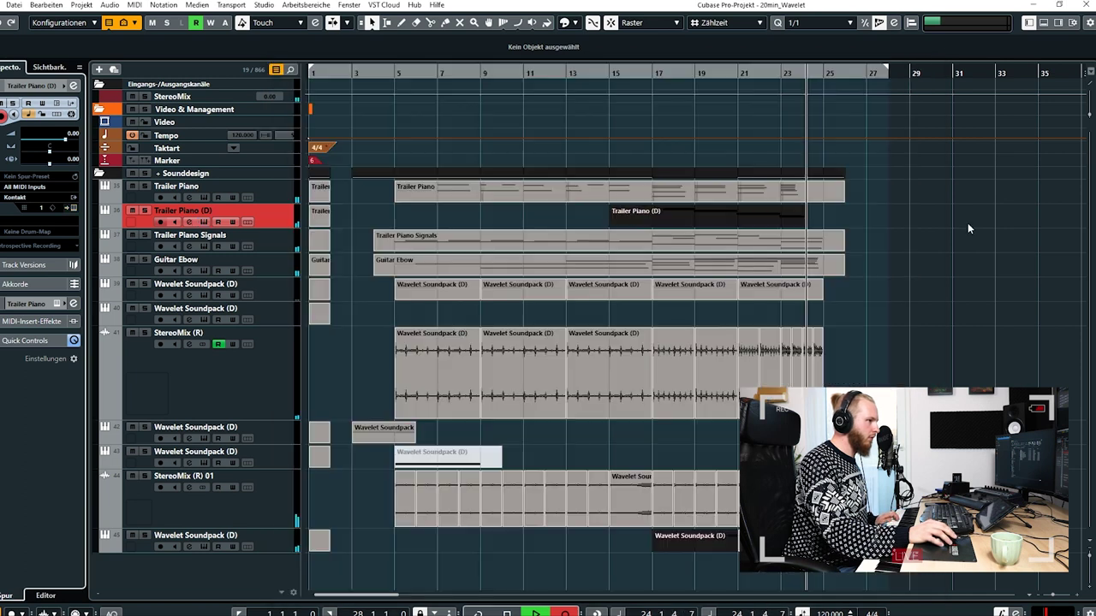
left_click(932, 66)
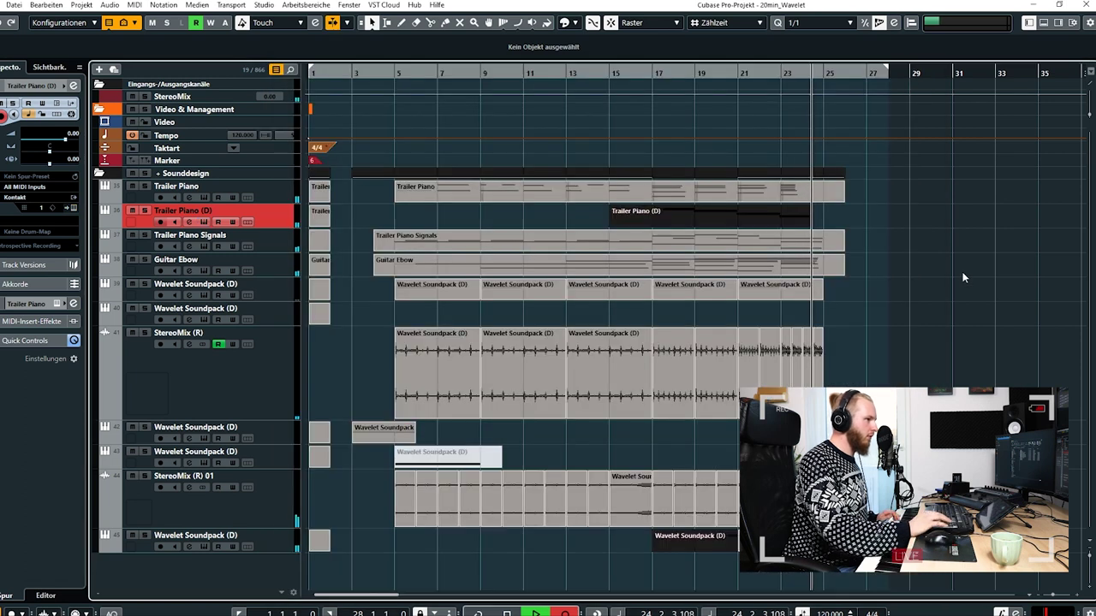
key("KP_Multiply")
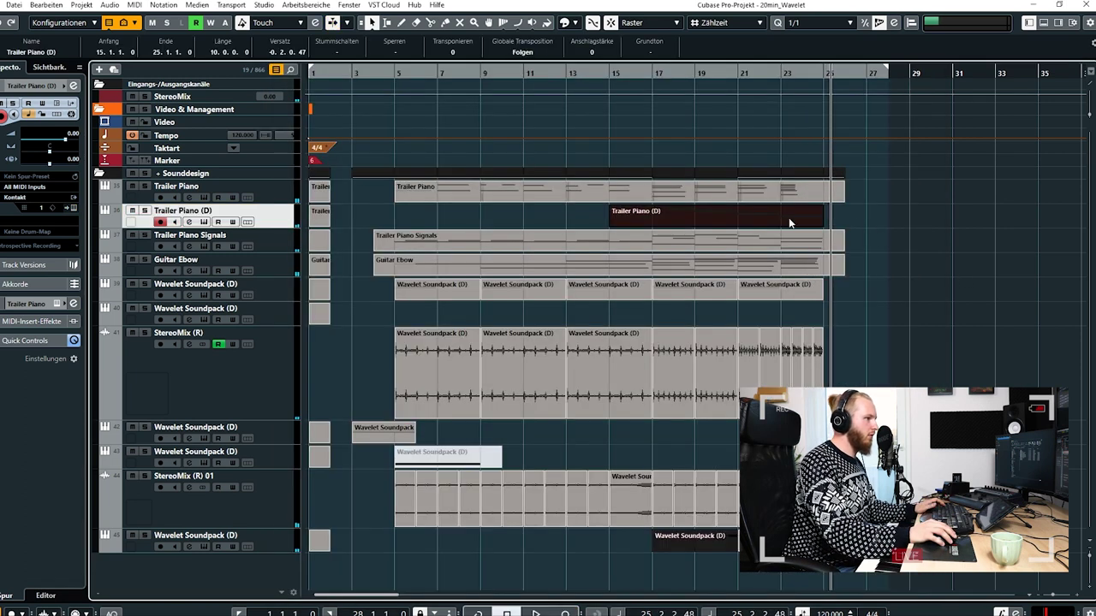
Lower the last note of the recorded Trailer Piano (D) part and transpose all its notes down one octave.
double_click(789, 217)
key("Left")
key("Down")
key("Down")
key("Down")
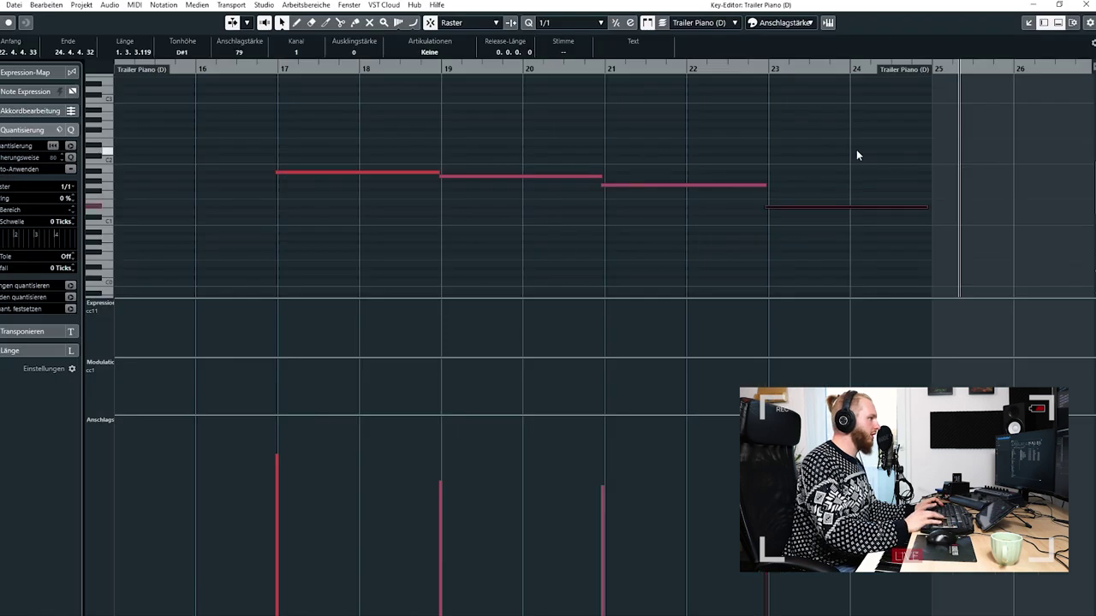
key("ctrl+a")
key("shift+Down")
left_click(856, 155)
scroll(301, 176, "down", 2)
Quantize the starts and ends of all notes in the Trailer Piano (D) part to the 1/1 grid and leave the key editor.
left_click(307, 158)
left_click(314, 121)
key("ctrl+a")
key("alt+q")
left_click(319, 134)
key("ctrl+a")
left_click(326, 136)
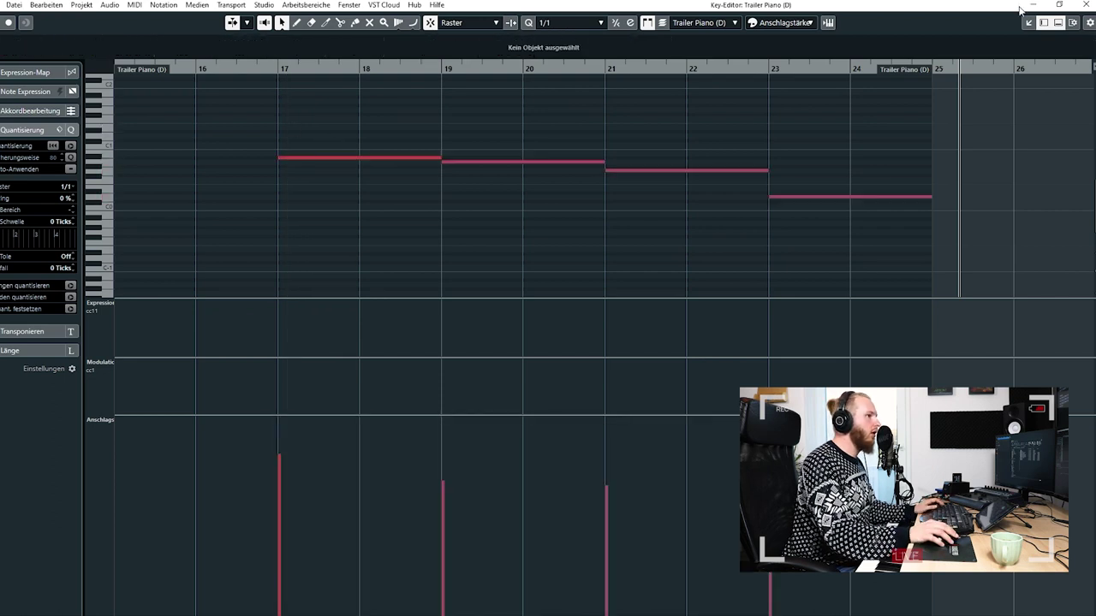
left_click(1087, 5)
Extend the lowest loud and soft sample zones of the duplicated Trailer Piano down to B-1 in Kontakt's mapping editor.
left_click(1009, 210)
key("e")
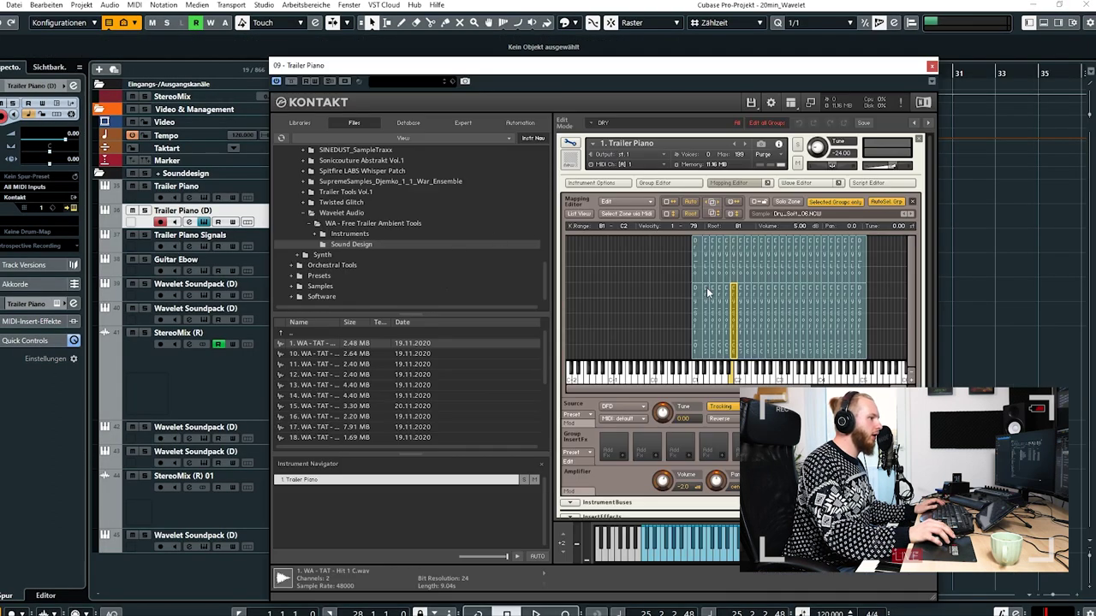
left_click_drag(689, 316, 643, 322)
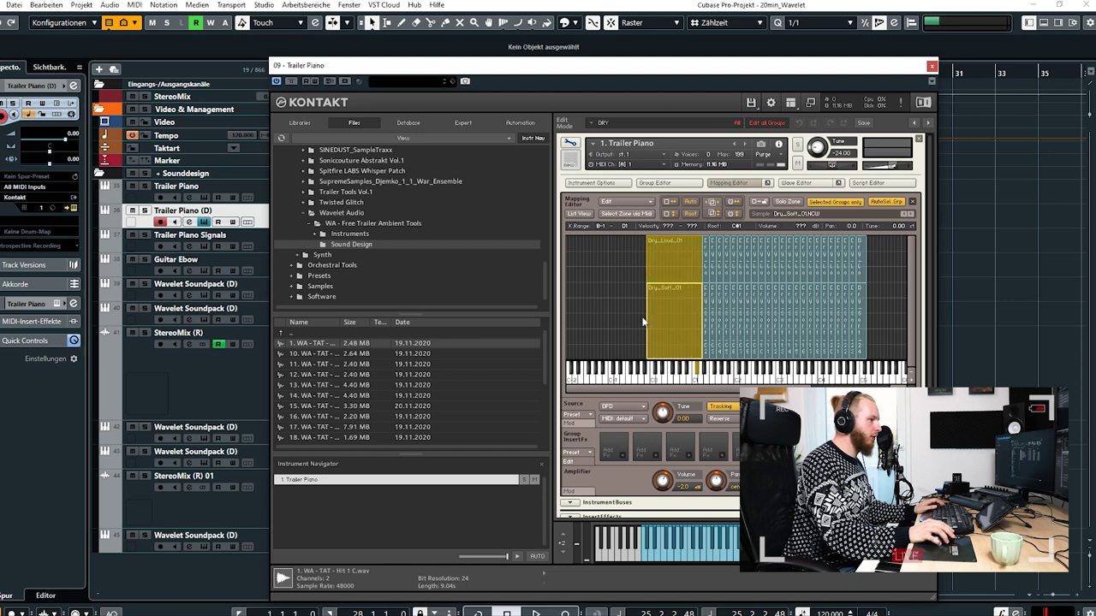
left_click(932, 66)
Solo the Trailer Piano (D) track and audition it from just before bar 17.
left_click(641, 79)
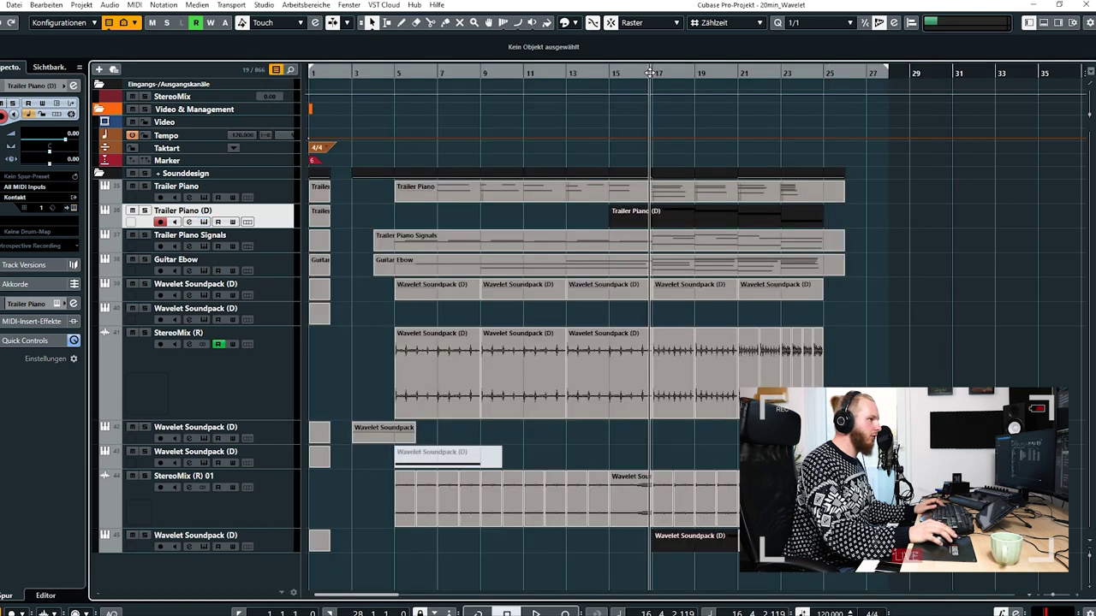
key("s")
key("space")
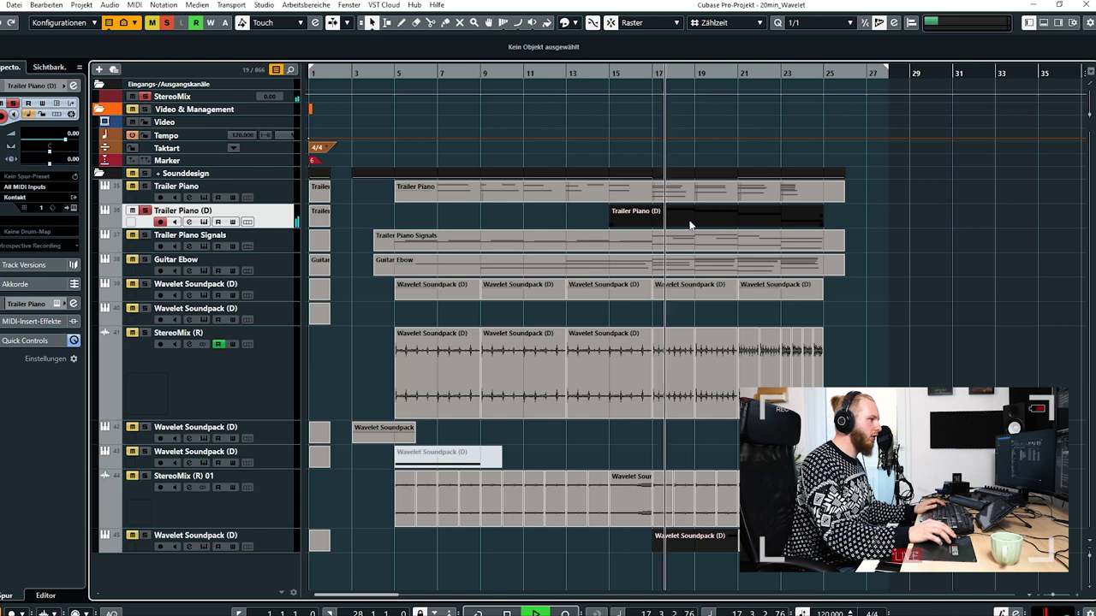
Move the sample start of the Dry_Loud_01 zone to 32488, right at the note's attack, in Kontakt's wave editor.
key("e")
left_click(658, 297)
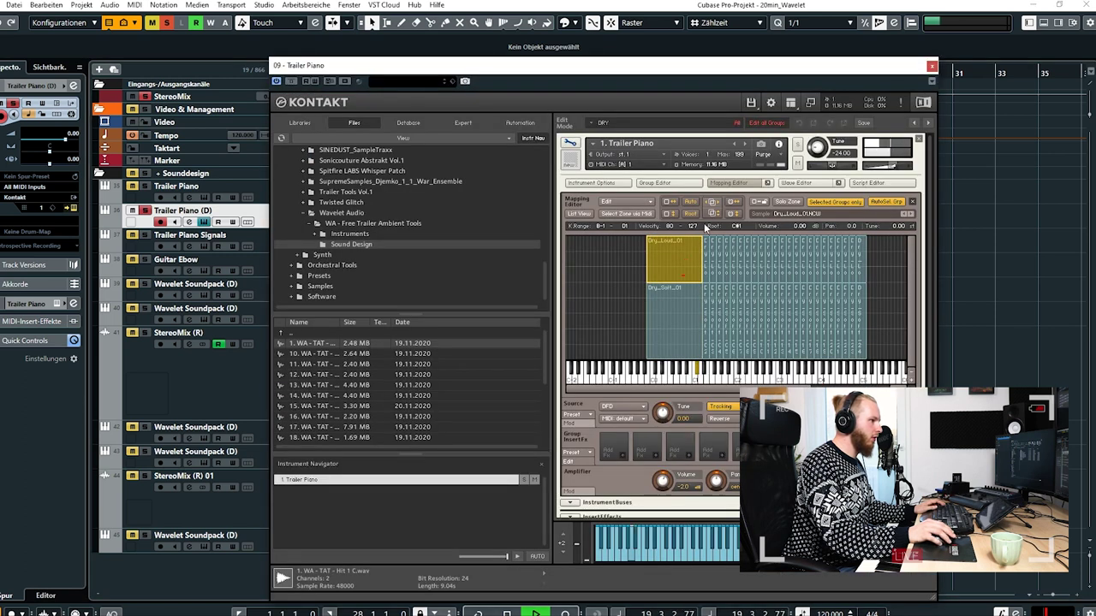
double_click(684, 257)
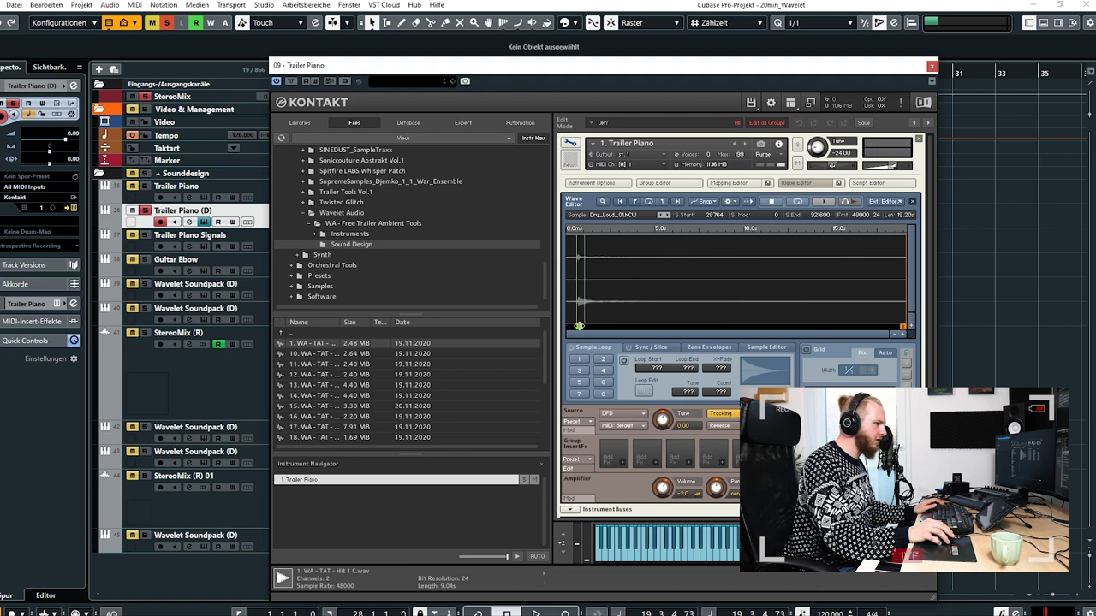
left_click_drag(906, 339, 738, 329)
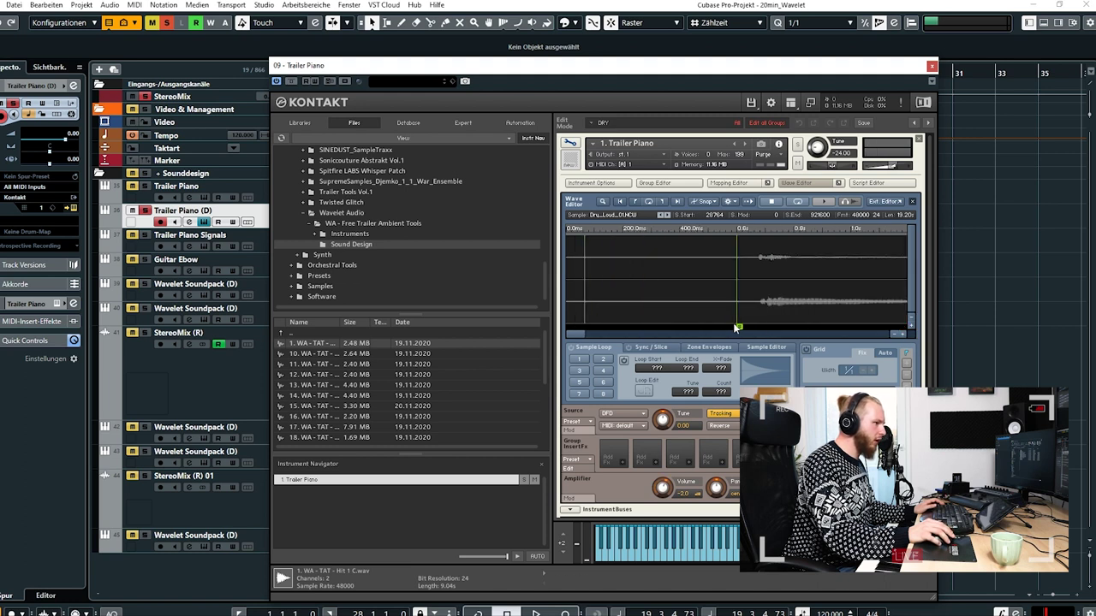
key("space")
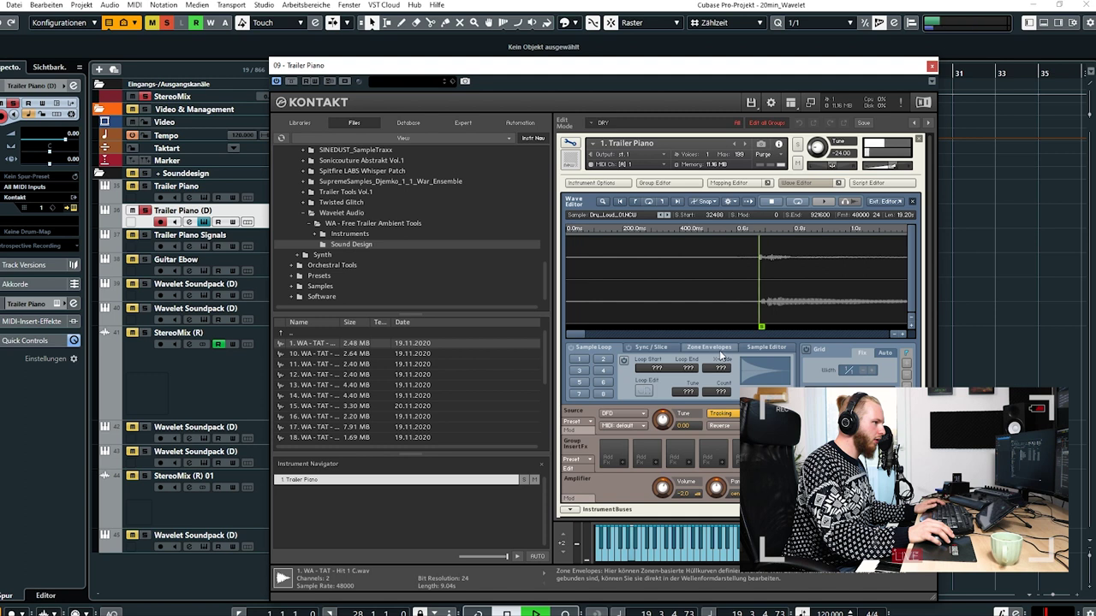
left_click(931, 66)
Recolour the black Trailer Piano (D) part grey to match the surrounding parts.
left_click(742, 216)
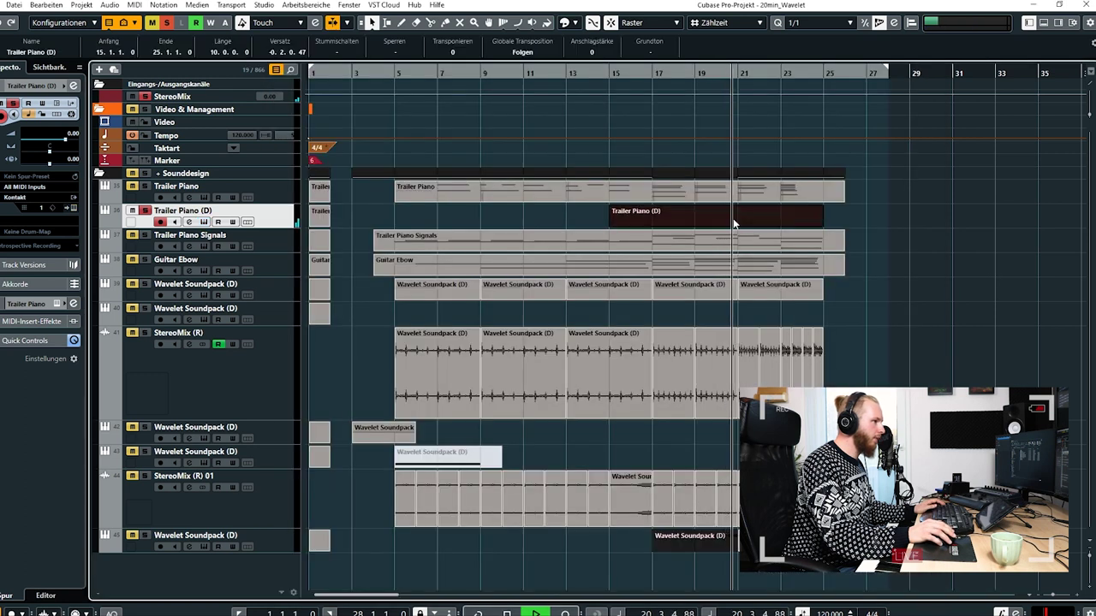
left_click(567, 24)
left_click(684, 57)
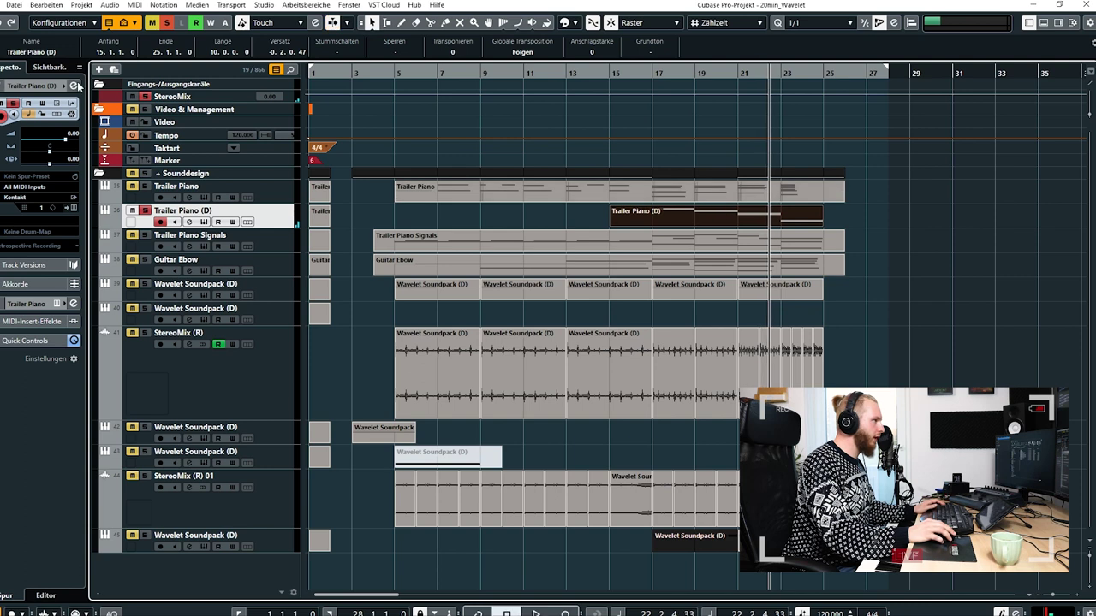
Enable the equalizer's high-cut pre filter on the Trailer Piano (D) channel and set it to 150 Hz.
left_click(75, 86)
left_click(296, 494)
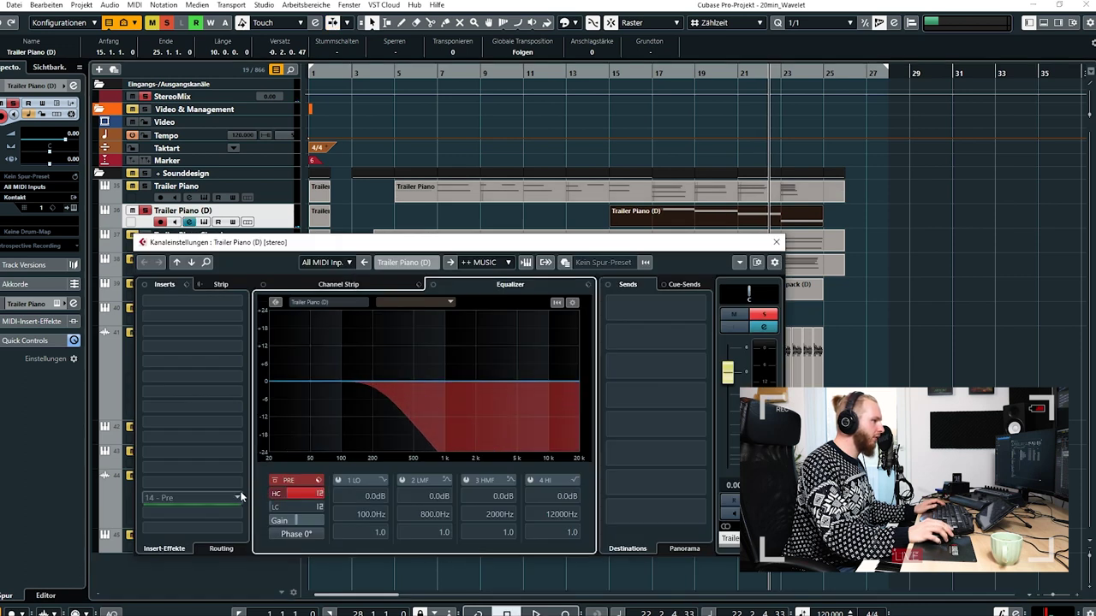
left_click(609, 73)
left_click(885, 278)
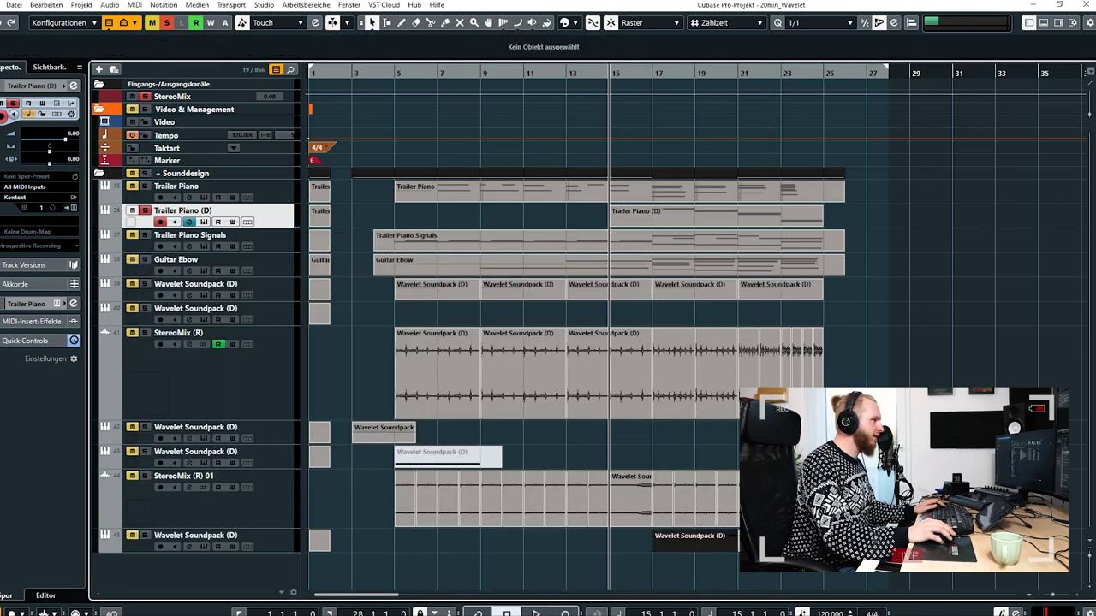
left_click(73, 85)
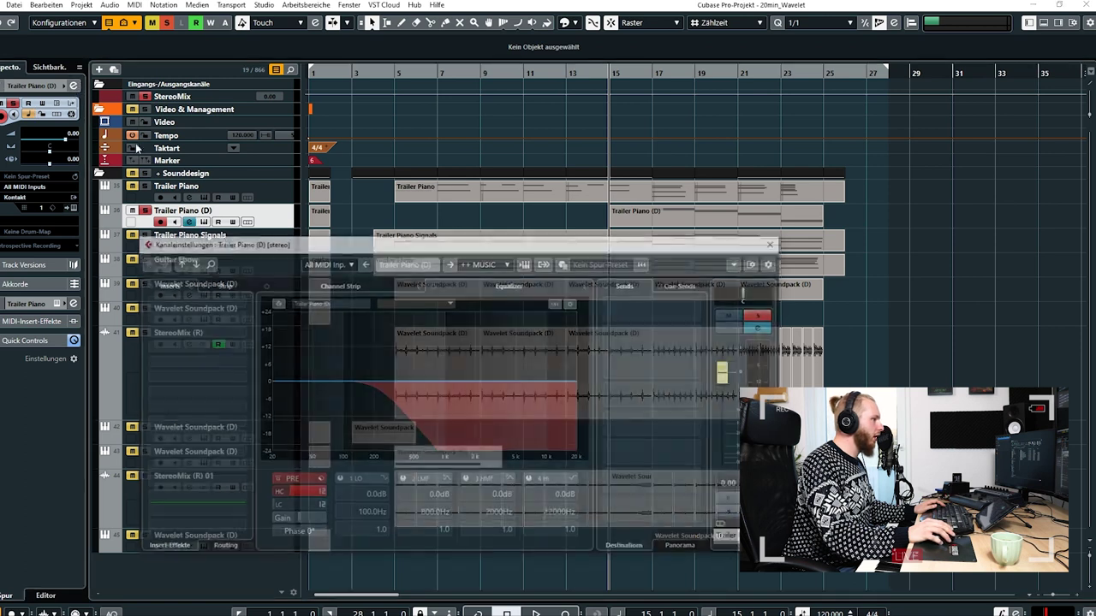
left_click(296, 493)
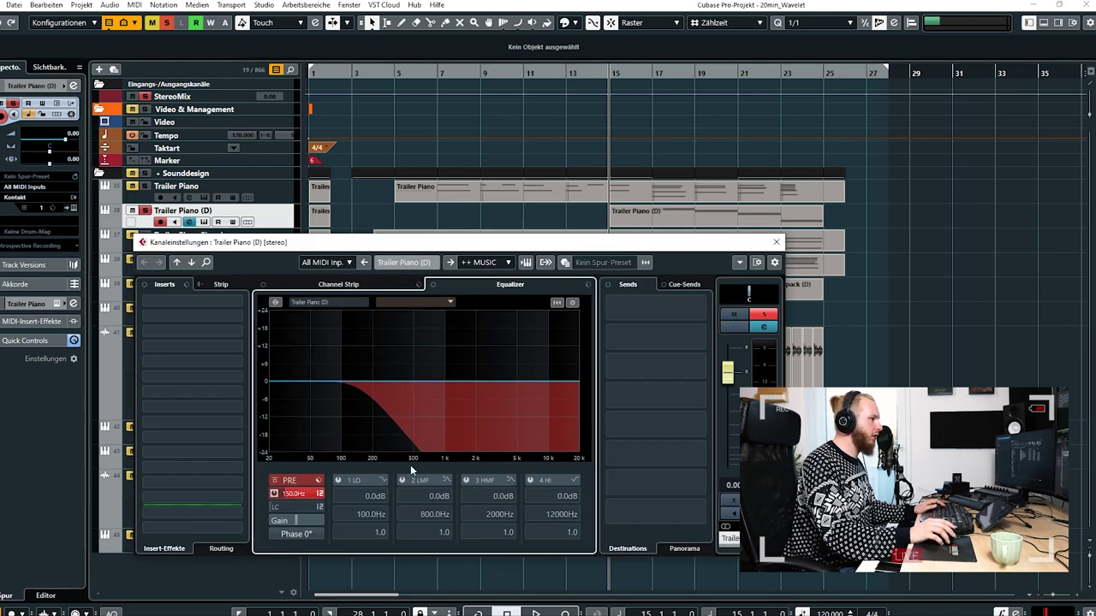
left_click(775, 242)
Play the soloed Trailer Piano (D) track and trim the start of its part to bar 17.
key("space")
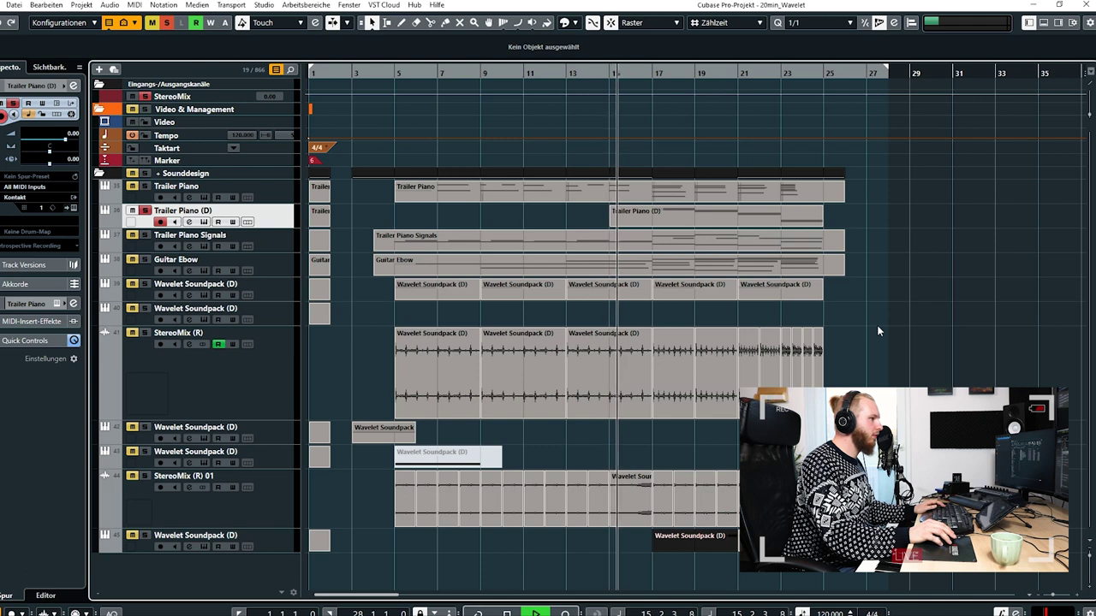
left_click(651, 227)
left_click_drag(610, 225, 655, 225)
left_click(852, 249)
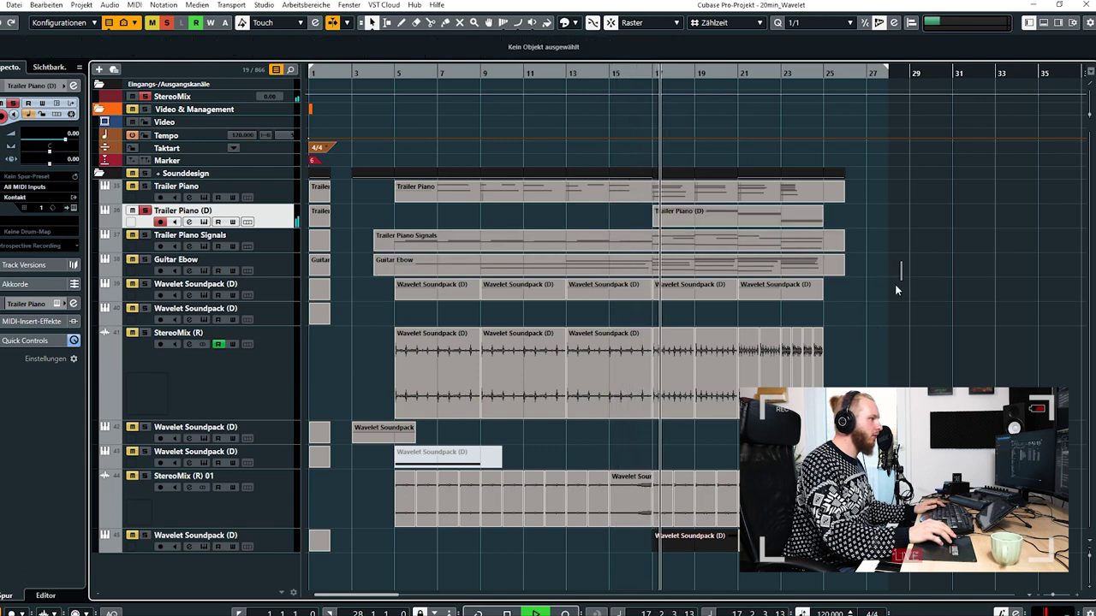
Unsolo the Trailer Piano (D) track and lower its volume to -6.22 dB.
key("s")
left_click_drag(65, 139, 52, 144)
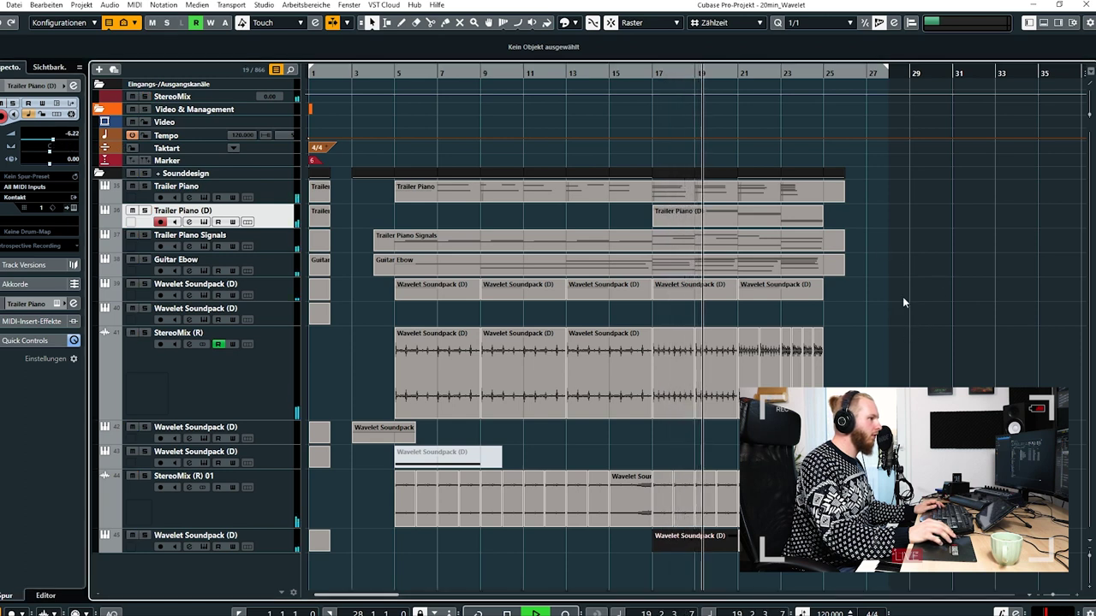
Lengthen the attack and release of the duplicated Trailer Piano's volume envelope in Kontakt, with the release at 1.0k ms.
key("e")
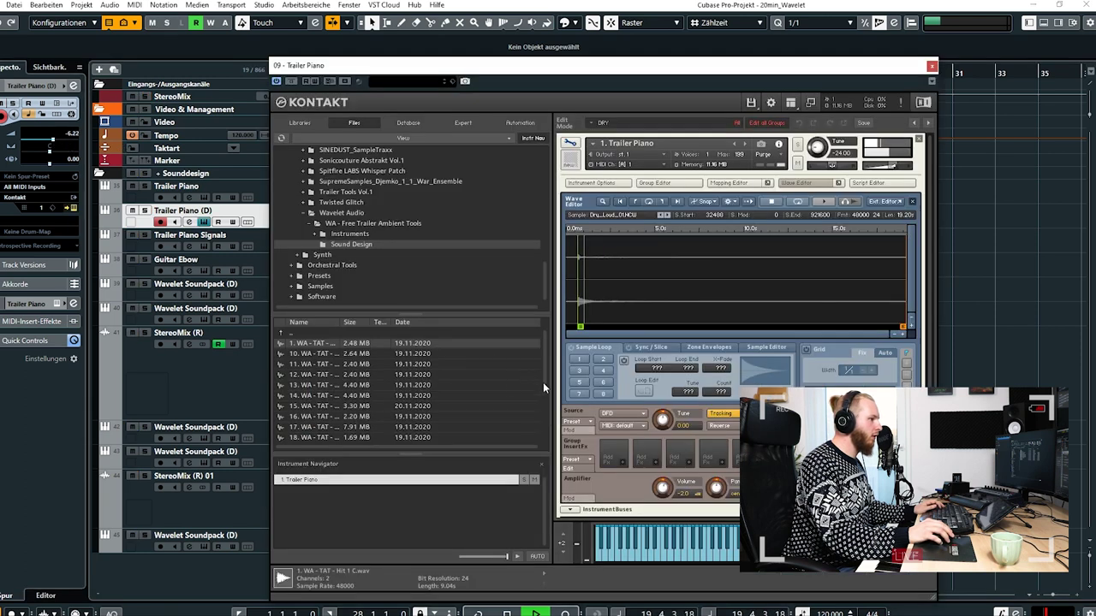
left_click(788, 183)
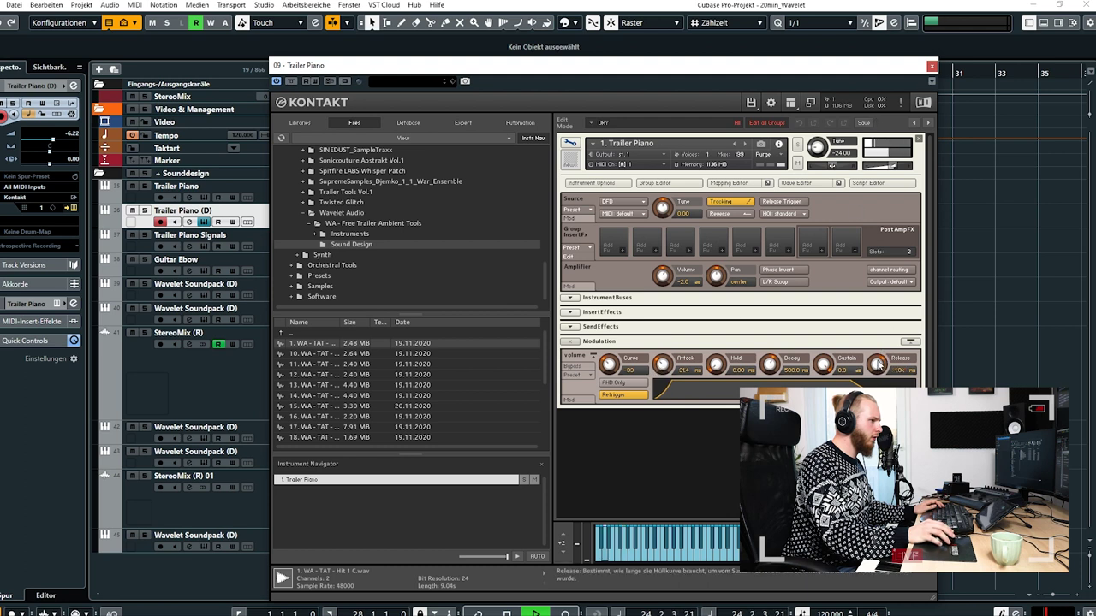
left_click(932, 66)
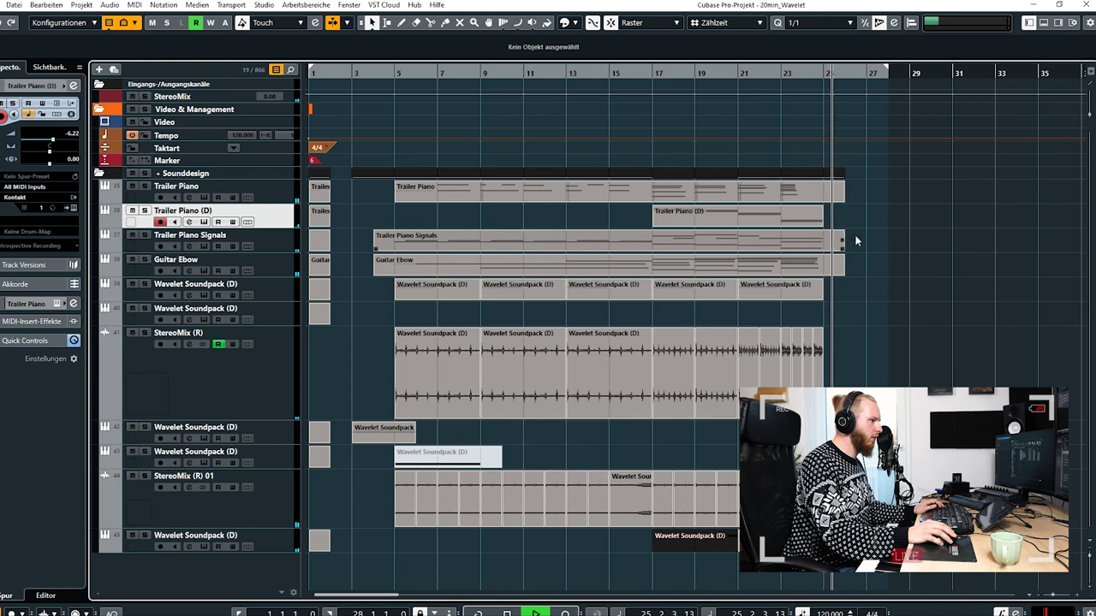
Trim the ends of the Trailer Piano, Trailer Piano Signals and Guitar Ebow parts to bar 25.
left_click_drag(875, 273, 822, 249)
left_click(840, 212)
left_click_drag(841, 199, 823, 199)
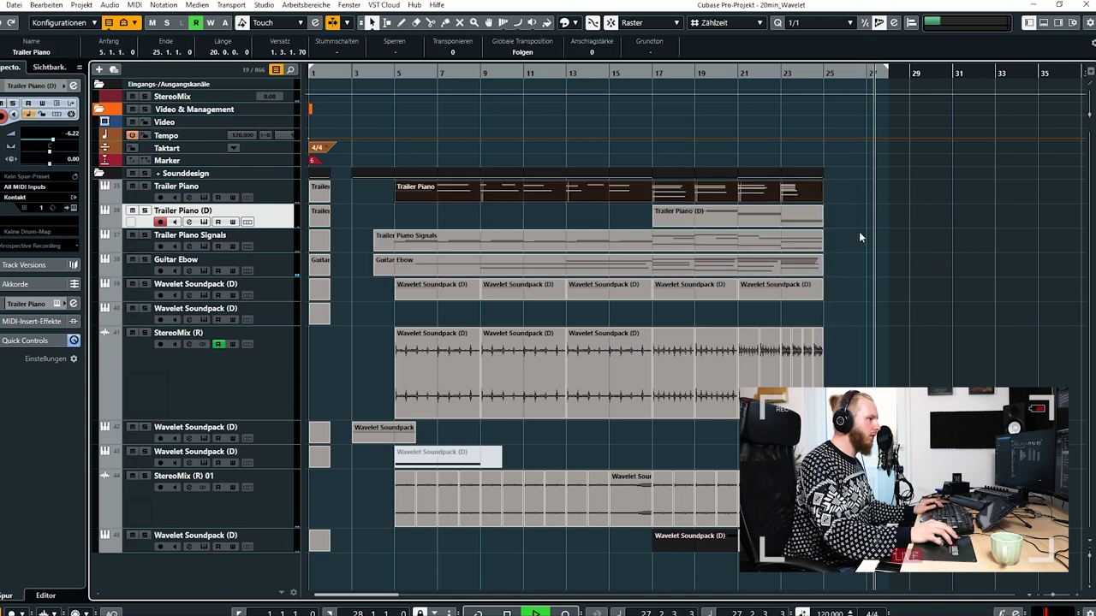
key("space")
Delete the muted bar 5 part on the Wavelet Soundpack (D) track directly above StereoMix (R) 01.
left_click(379, 75)
left_click(276, 458)
left_click(418, 457)
key("Delete")
Examine the Kontakt instrument loaded on the Wavelet Soundpack (D) track above StereoMix (R) 01.
left_click(74, 210)
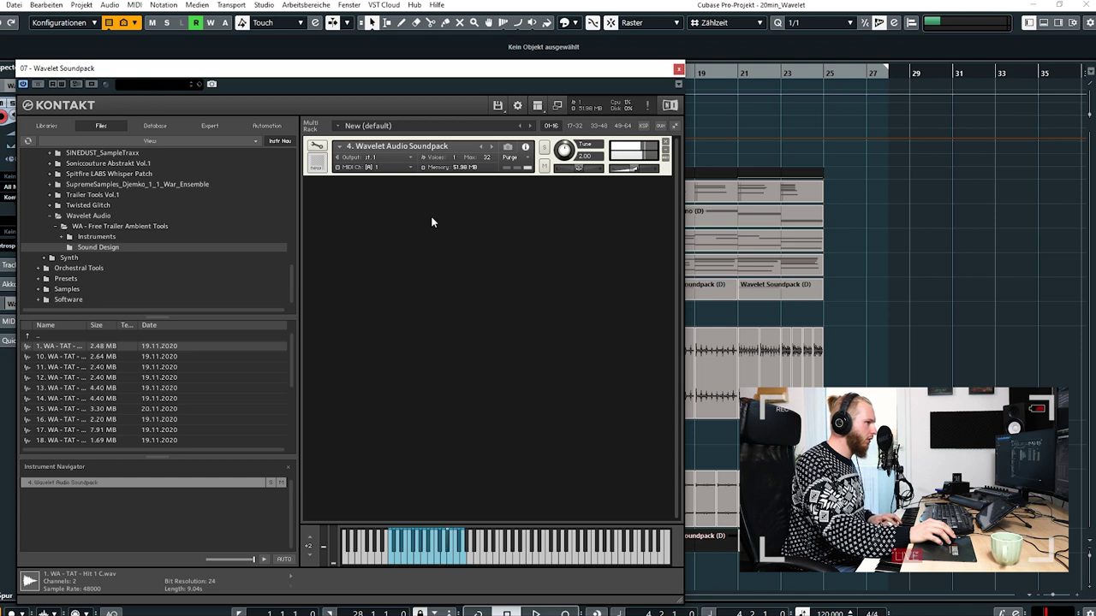
left_click(678, 69)
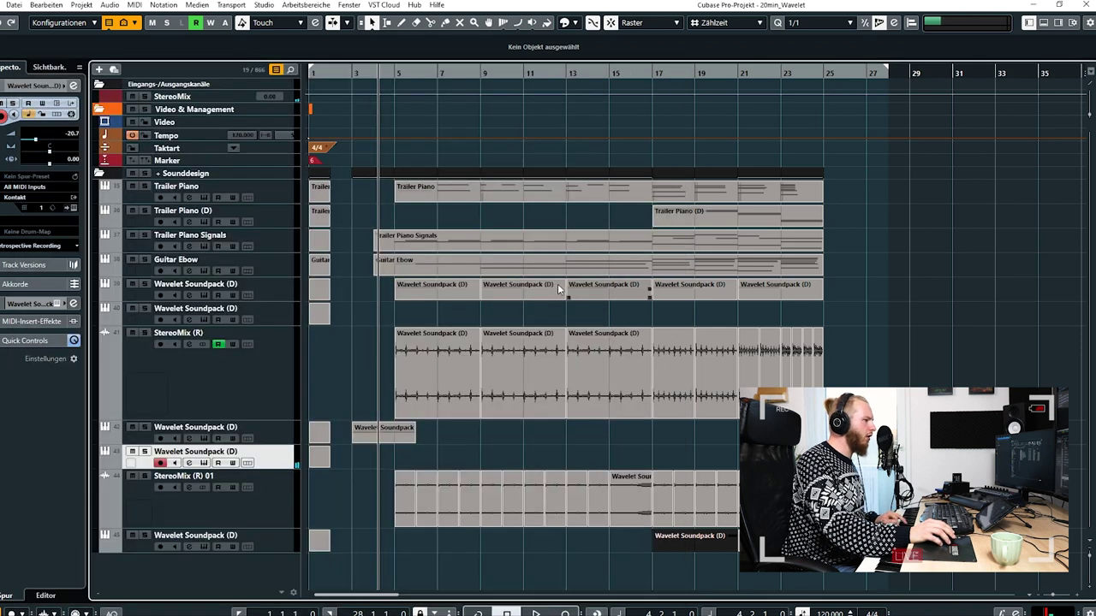
left_click(74, 207)
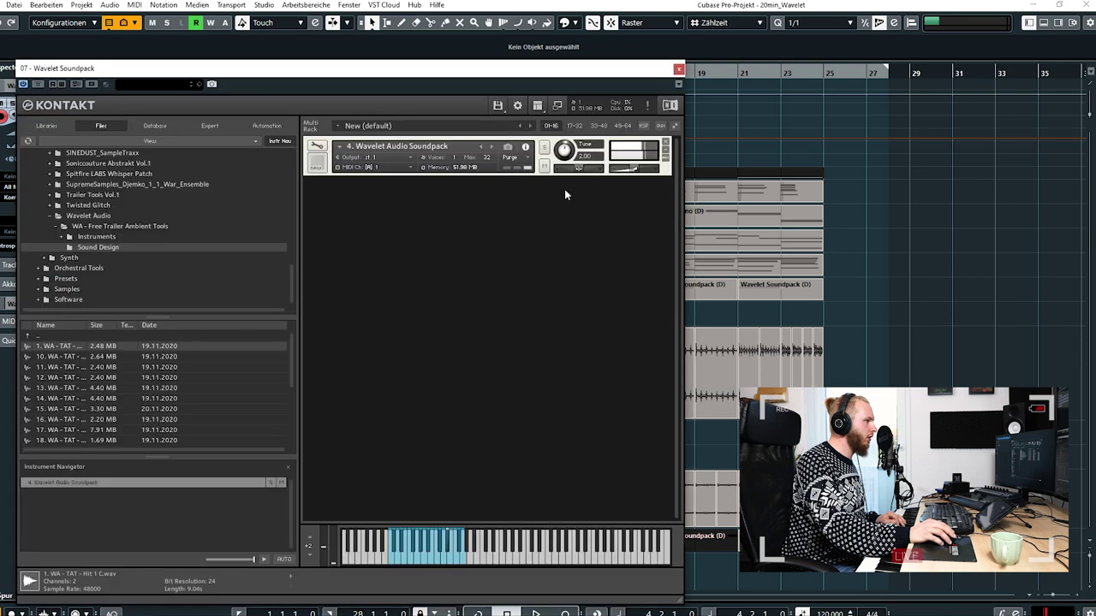
left_click(678, 69)
Cut the low-mid equalizer band to -21.0 dB at about 300 Hz on the selected Wavelet Soundpack (D) channel and adjust its pre filter.
left_click(493, 77)
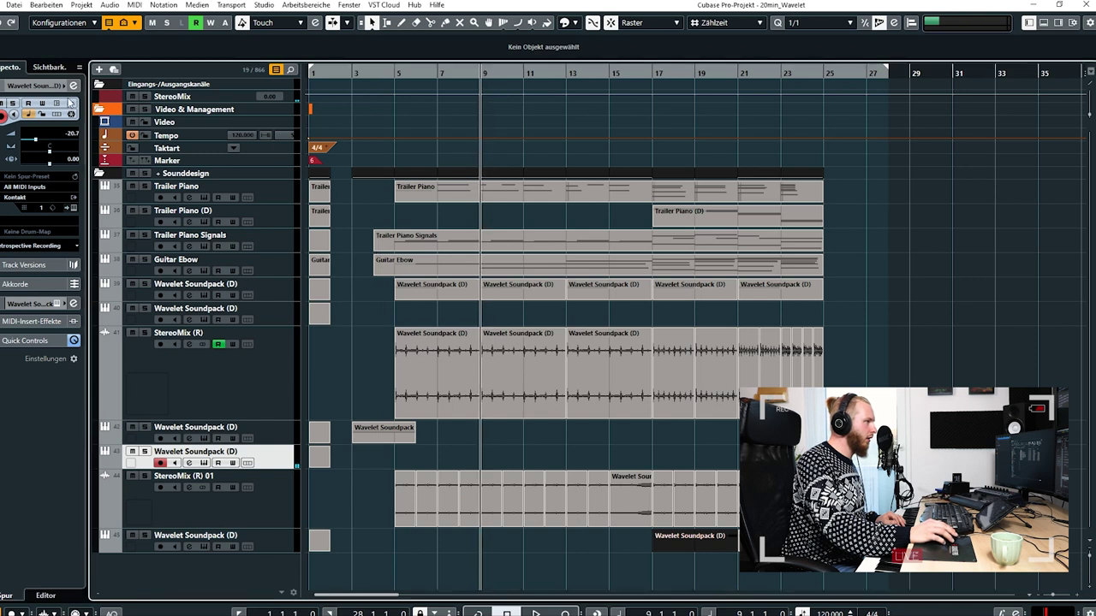
left_click(73, 85)
left_click_drag(370, 404, 390, 443)
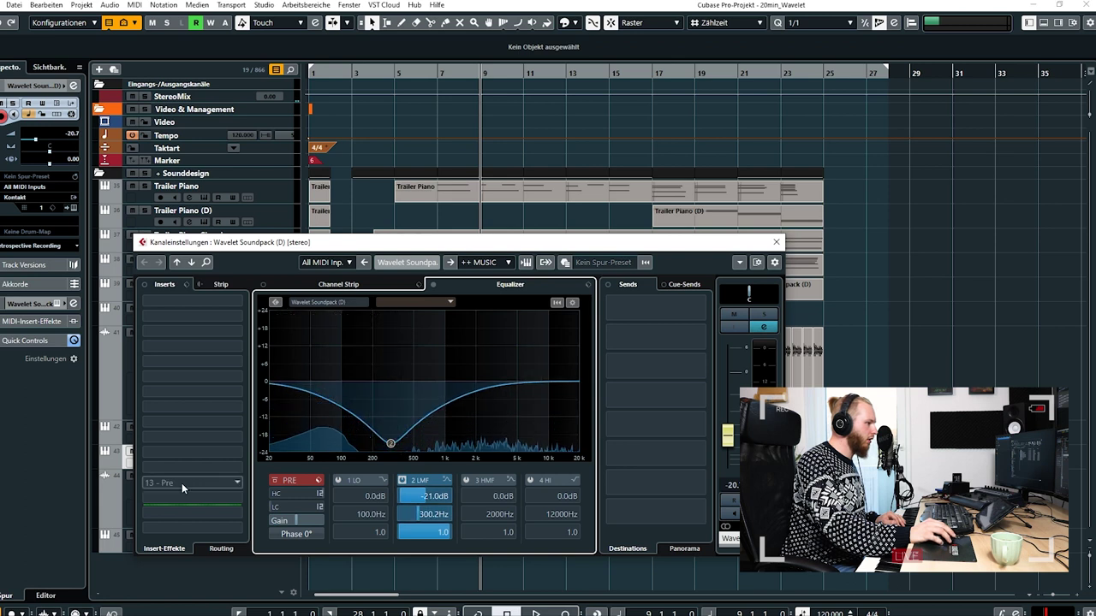
left_click_drag(260, 493, 253, 494)
left_click(775, 243)
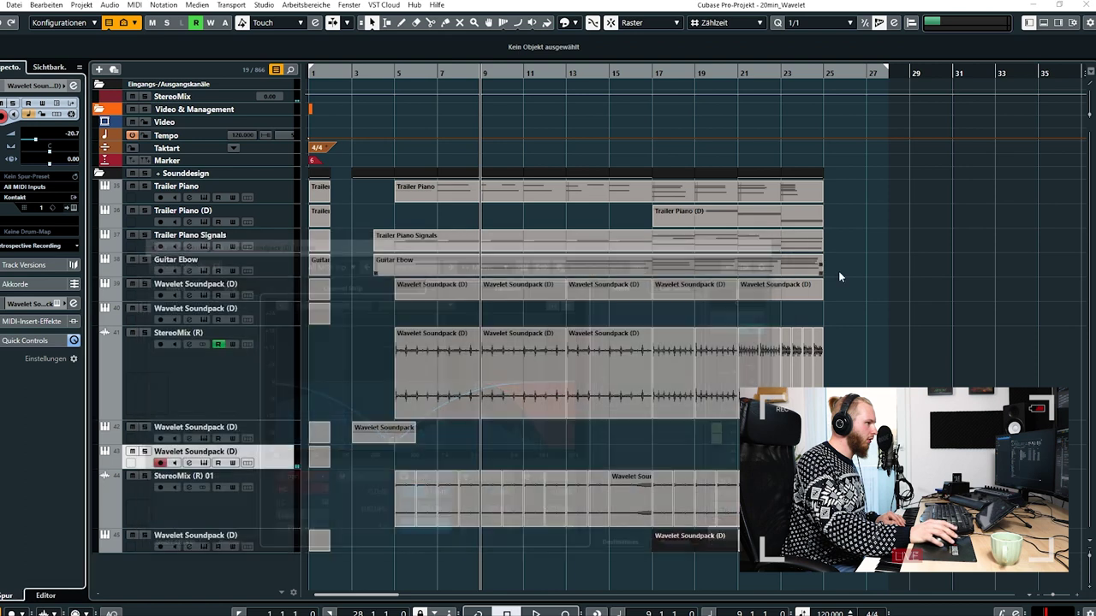
Record a sustained D#2 part from bar 11 to 17 on the selected Wavelet Soundpack (D) track and lower its volume to -30.6 dB.
mouse_move(524, 76)
left_mouse_down()
mouse_move(459, 77)
mouse_move(524, 78)
left_mouse_up()
key("KP_Multiply")
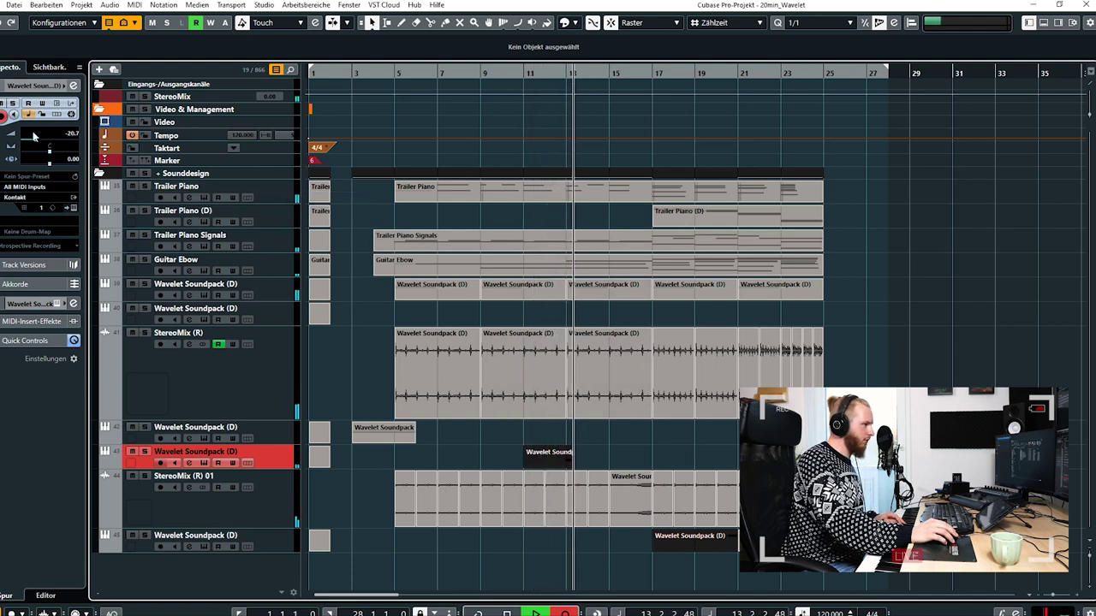
left_click_drag(35, 139, 29, 144)
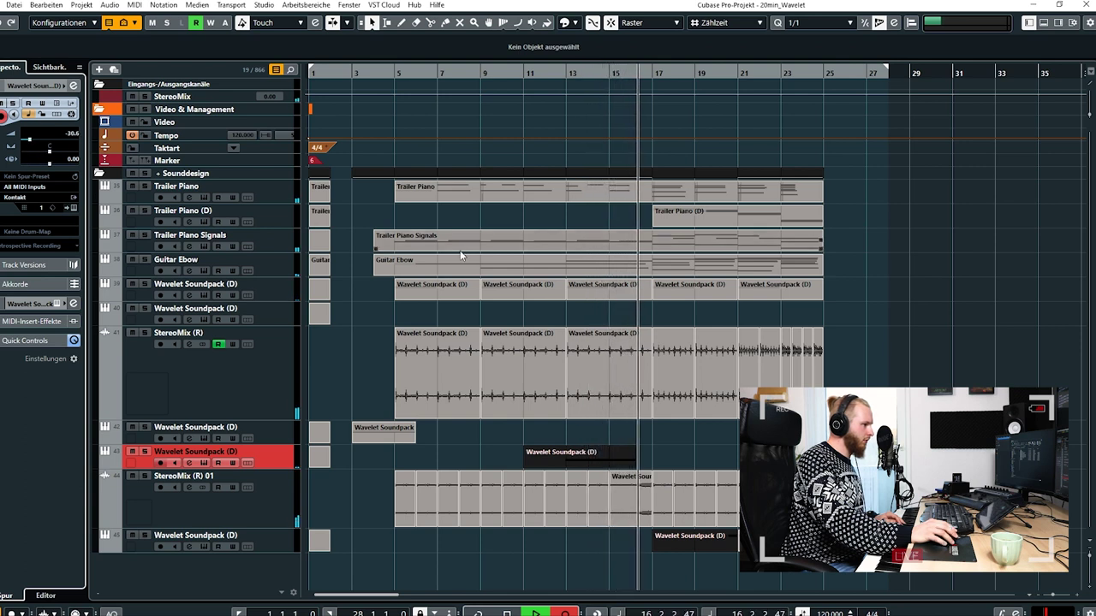
key("KP_Multiply")
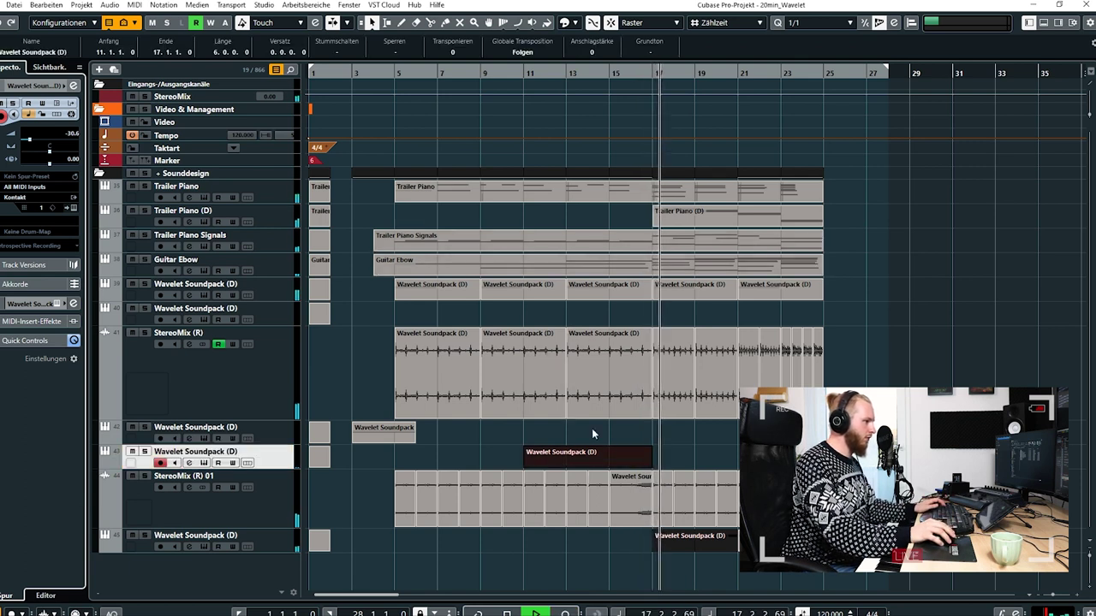
Trim the start of the newly recorded Wavelet Soundpack (D) part to bar 13 in the Key Editor.
double_click(586, 459)
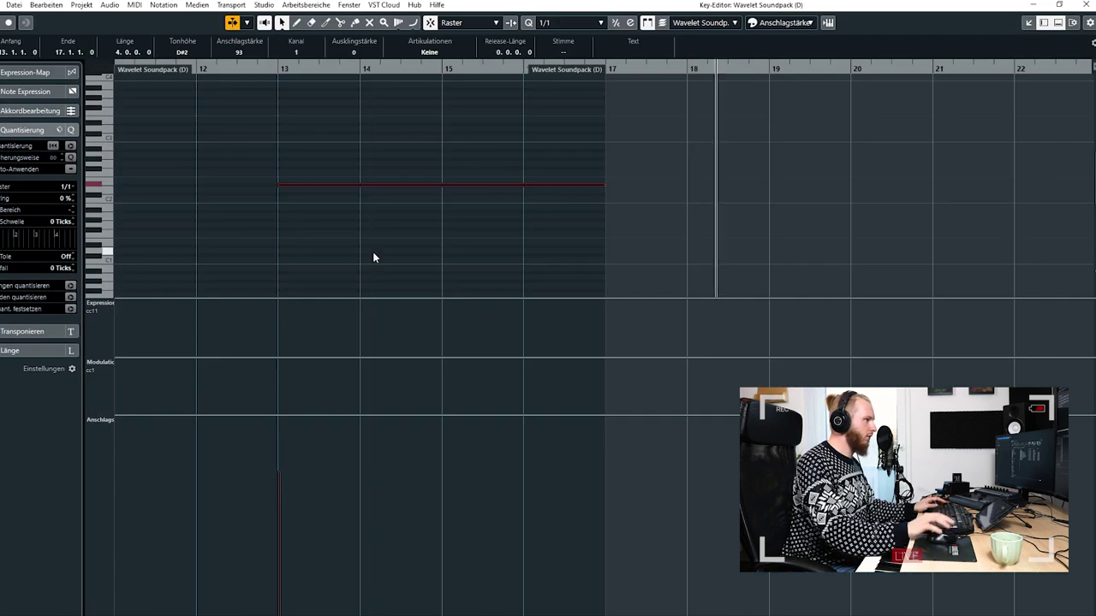
scroll(372, 252, "down", 3, "ctrl")
left_click_drag(313, 75, 367, 79)
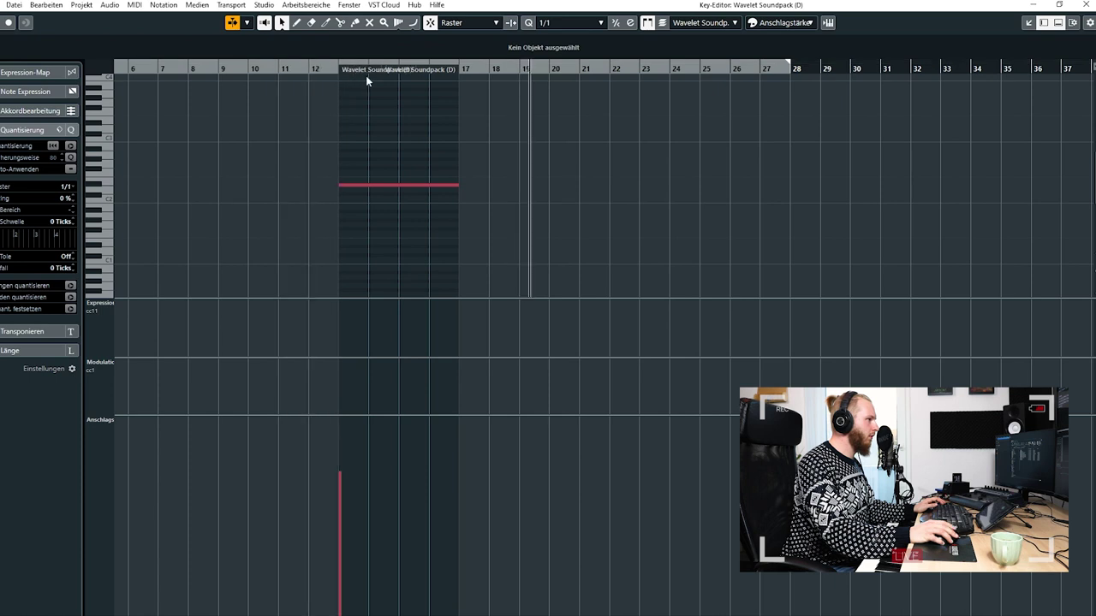
left_click(1086, 4)
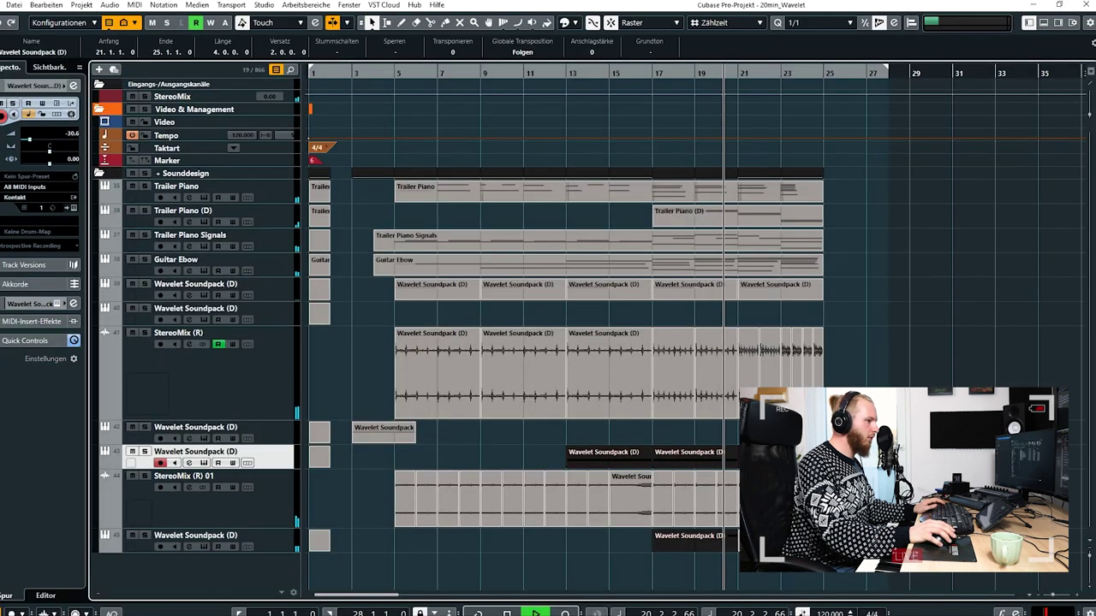
Copy the four-bar Wavelet Soundpack (D) parts so they fill bars 5 to 25, and recolour them all light grey.
left_click_drag(614, 464, 430, 467)
left_click(366, 490)
left_click_drag(834, 456, 429, 461)
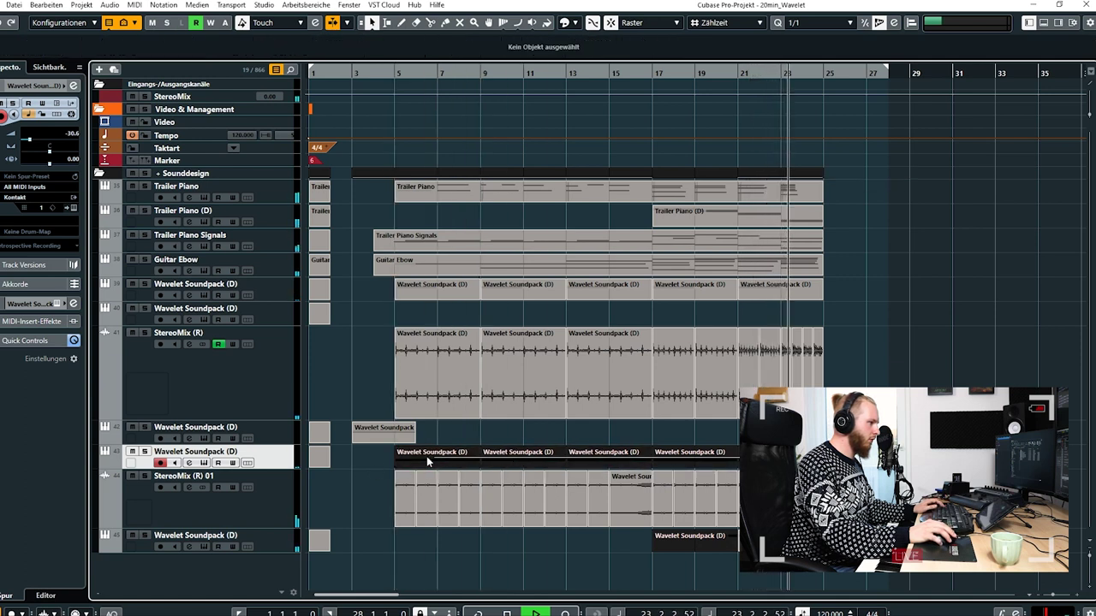
left_click(569, 25)
left_click(700, 51)
Replace the StereoMix (R) events in bars 23 to 25 with copies of the bar 21 to 23 events, playing from bar 17.
scroll(829, 402, "up", 4)
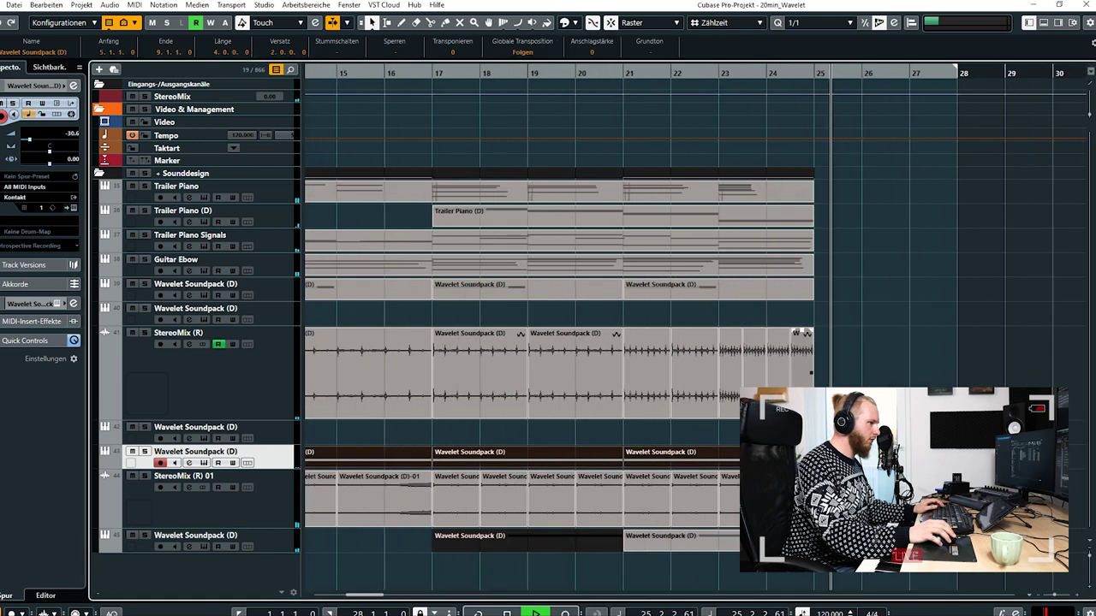
scroll(694, 380, "left", 1)
scroll(694, 381, "down", 3)
left_click(887, 374)
left_click(592, 152)
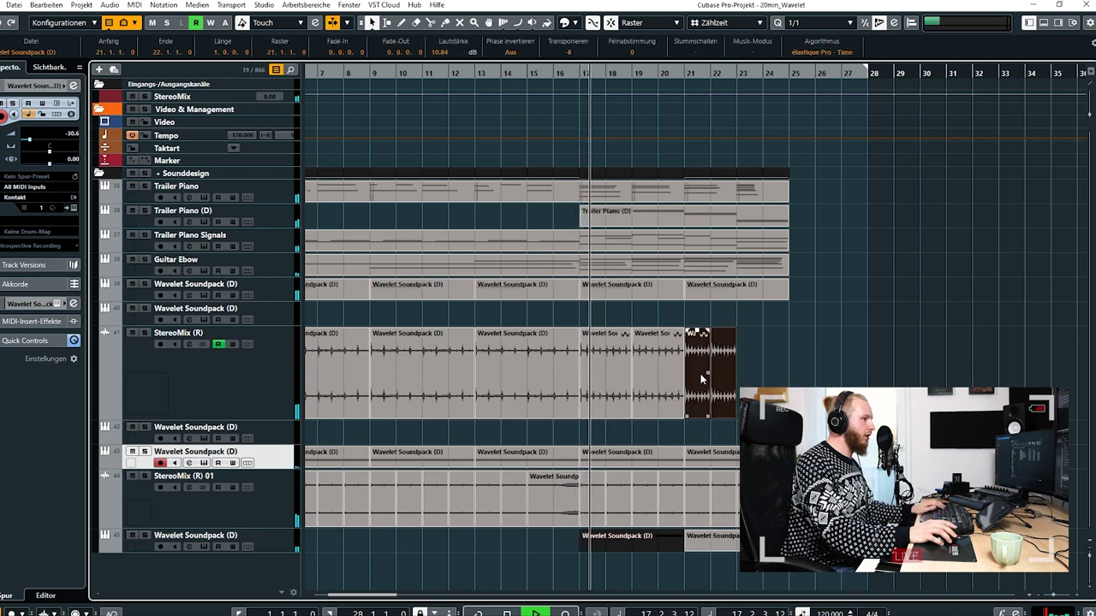
Remove the StereoMix (R) volume automation points after bar 17 and set the bar 17 point to -27.0.
left_click(104, 416)
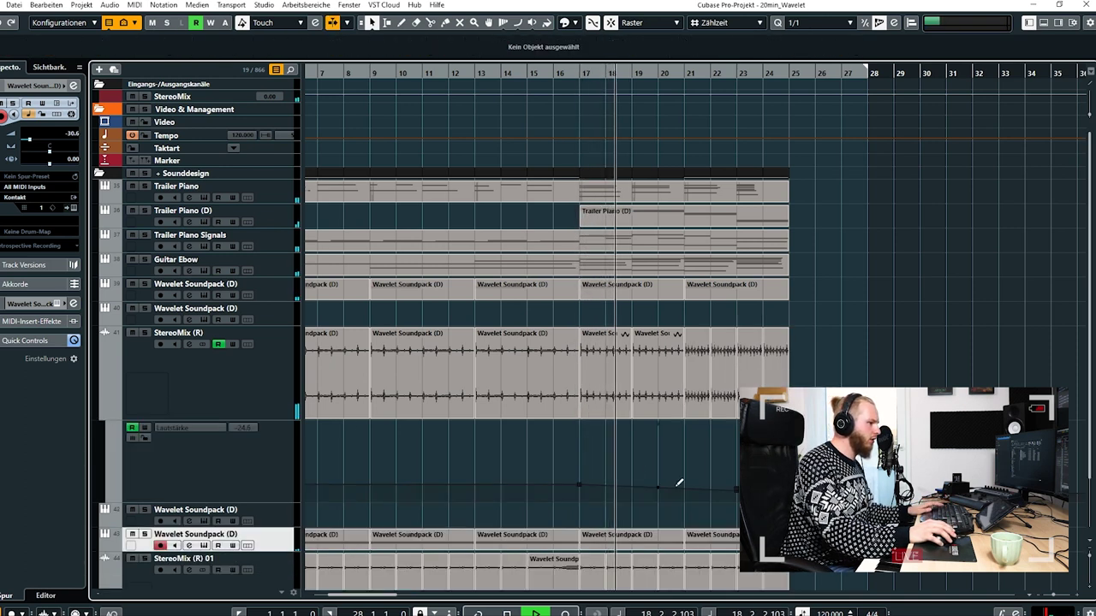
left_click(579, 485)
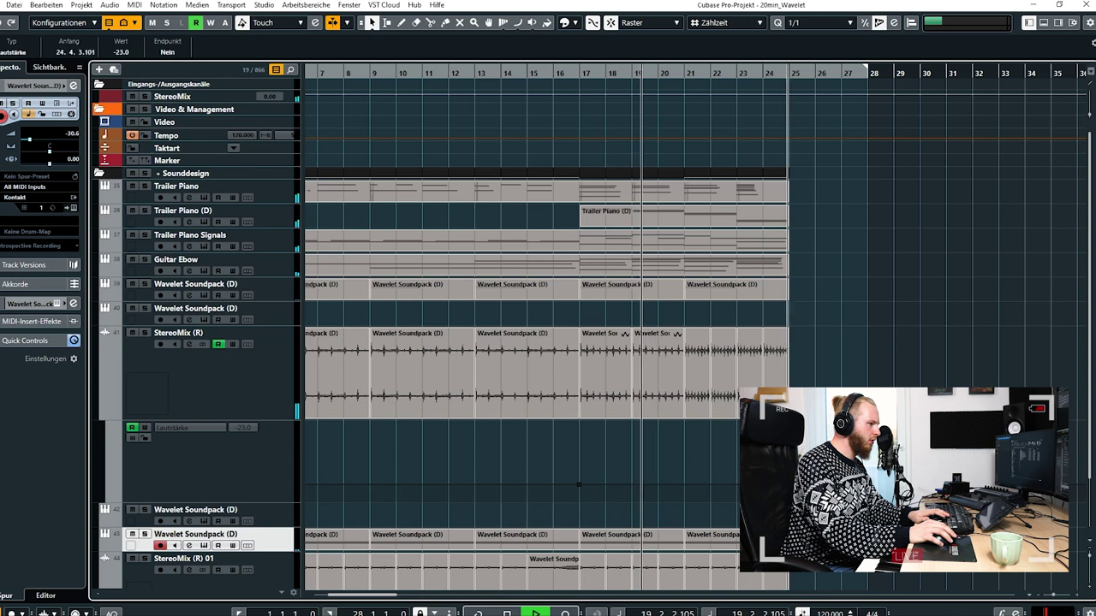
left_click_drag(579, 487, 580, 490)
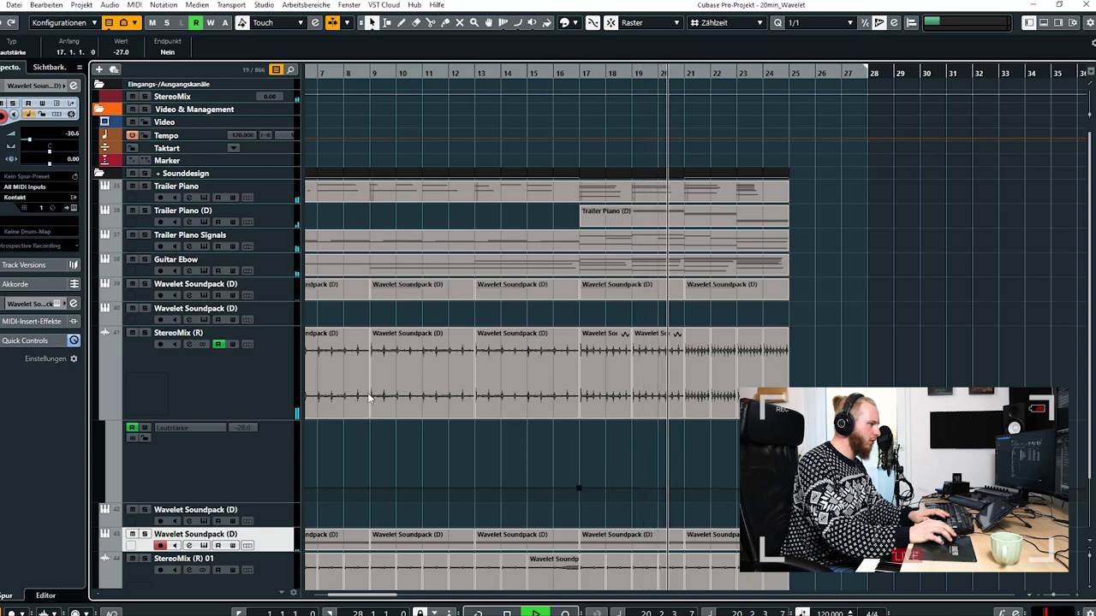
Examine the equalizer settings of the StereoMix (R) channel and collapse the track's automation lane.
left_click(266, 377)
left_click(74, 86)
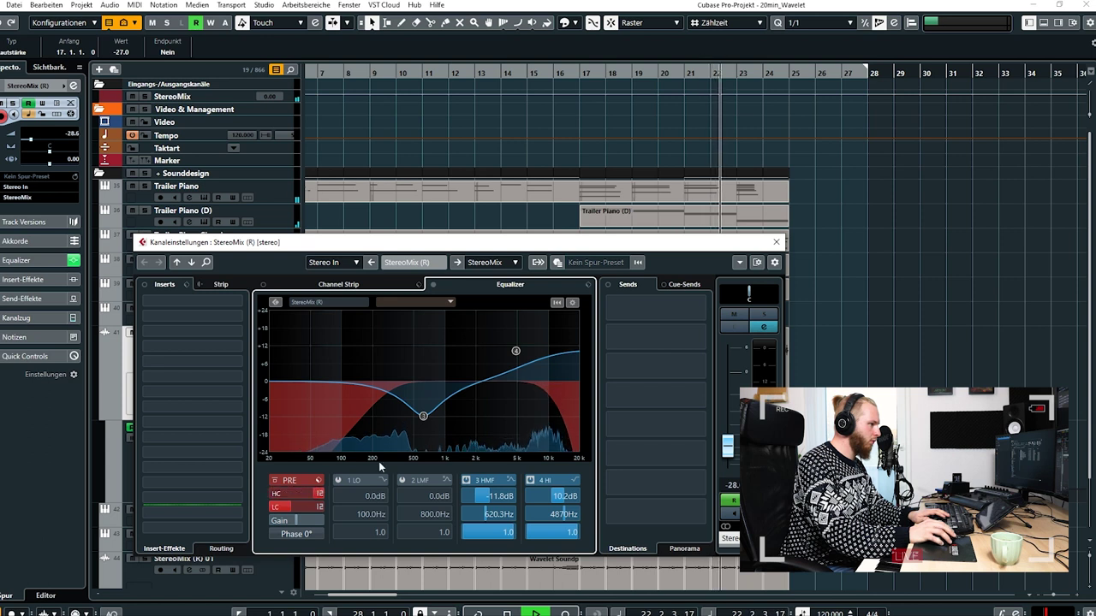
left_click(896, 293)
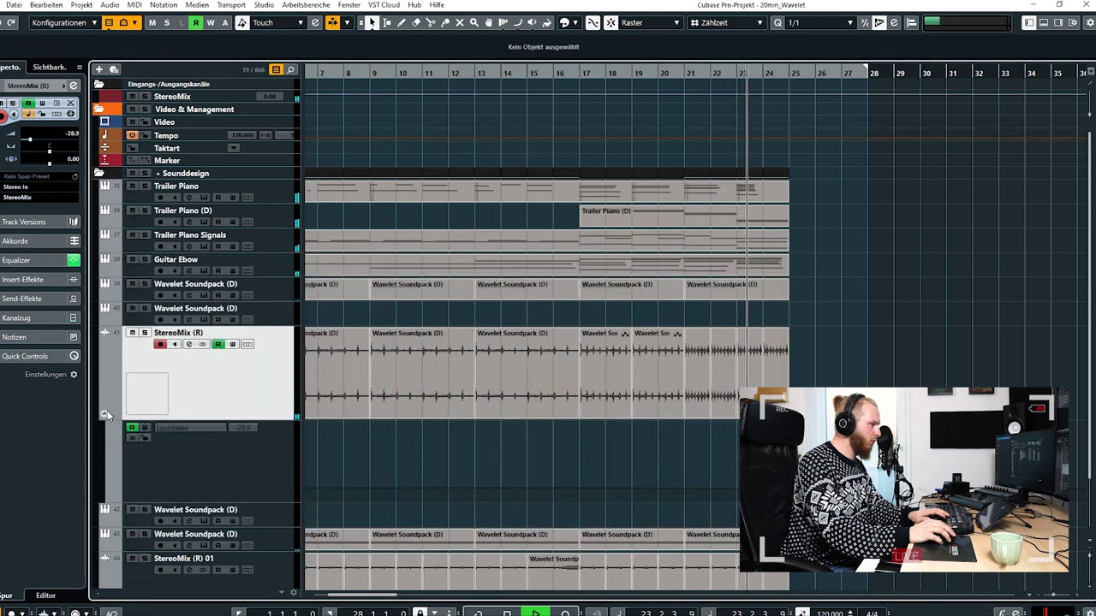
left_click(106, 415)
Play back the whole cue from bar 3 to review the arrangement.
key("g")
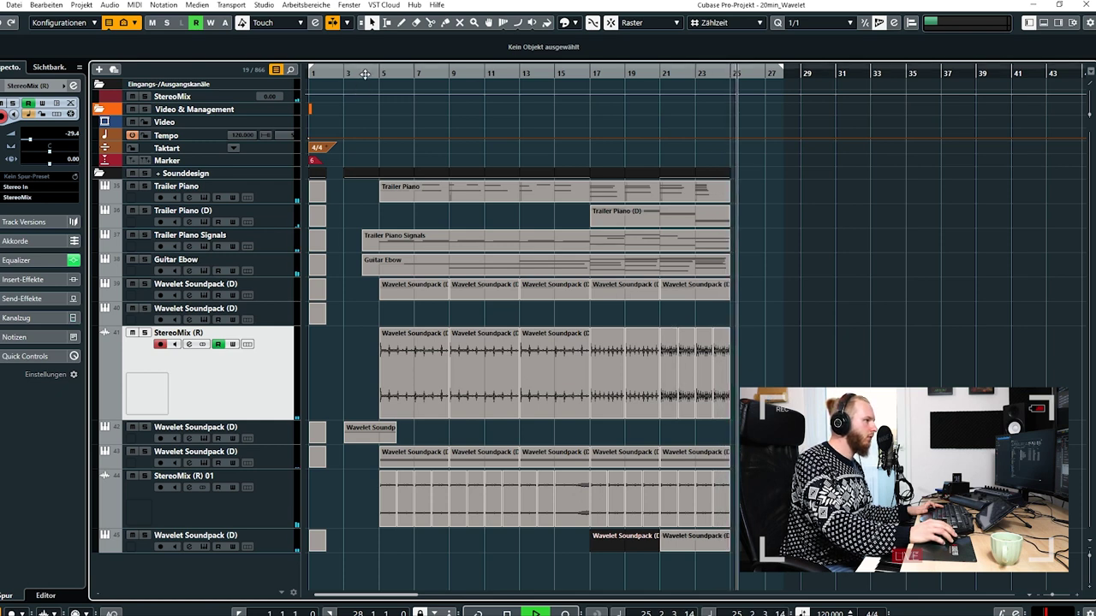
left_click_drag(359, 74, 342, 75)
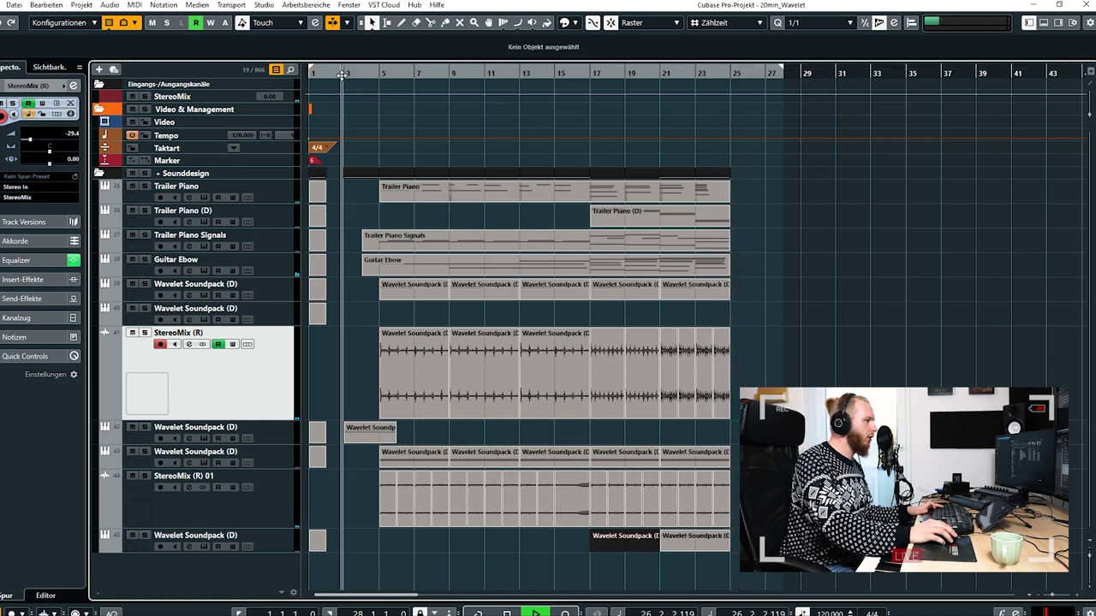
key("space")
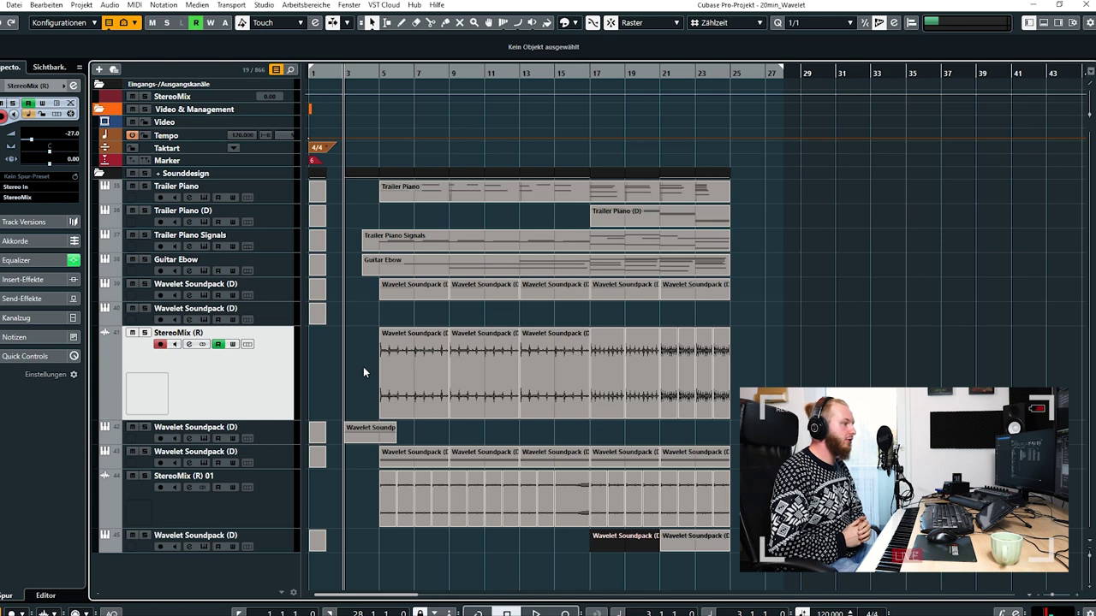
key("space")
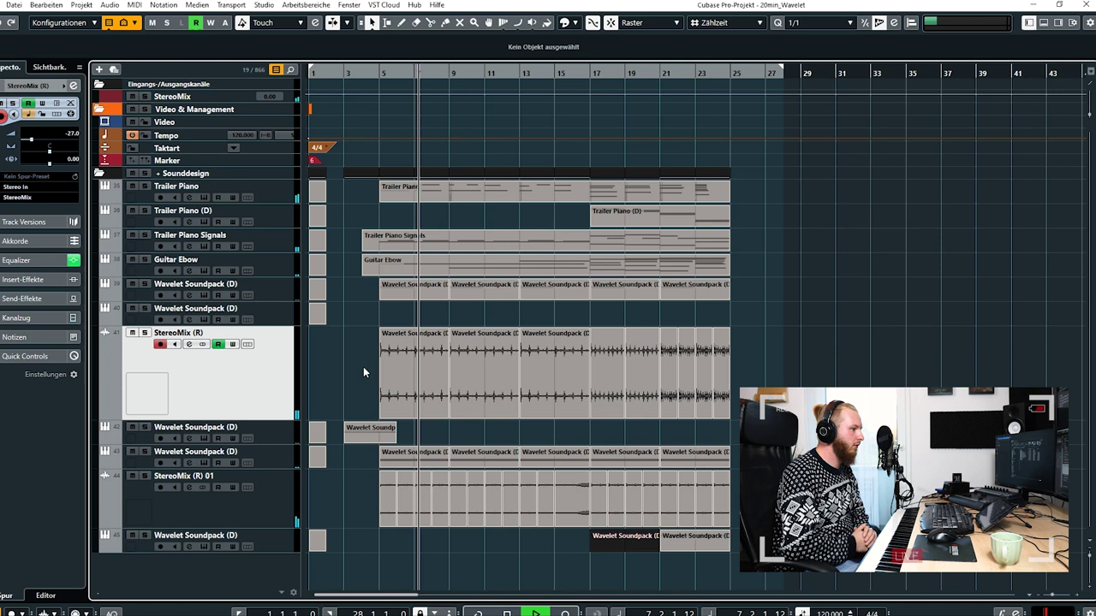
Recolour the dark bar 17 part on the lowest Wavelet Soundpack (D) track light grey.
left_click(625, 543)
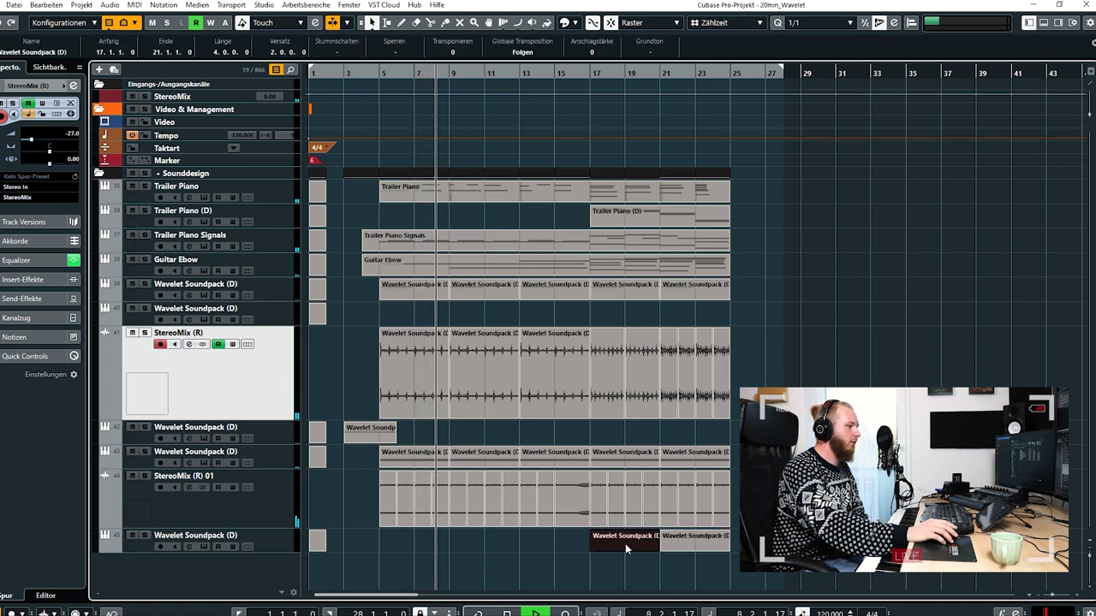
left_click(569, 22)
left_click(701, 55)
left_click(873, 332)
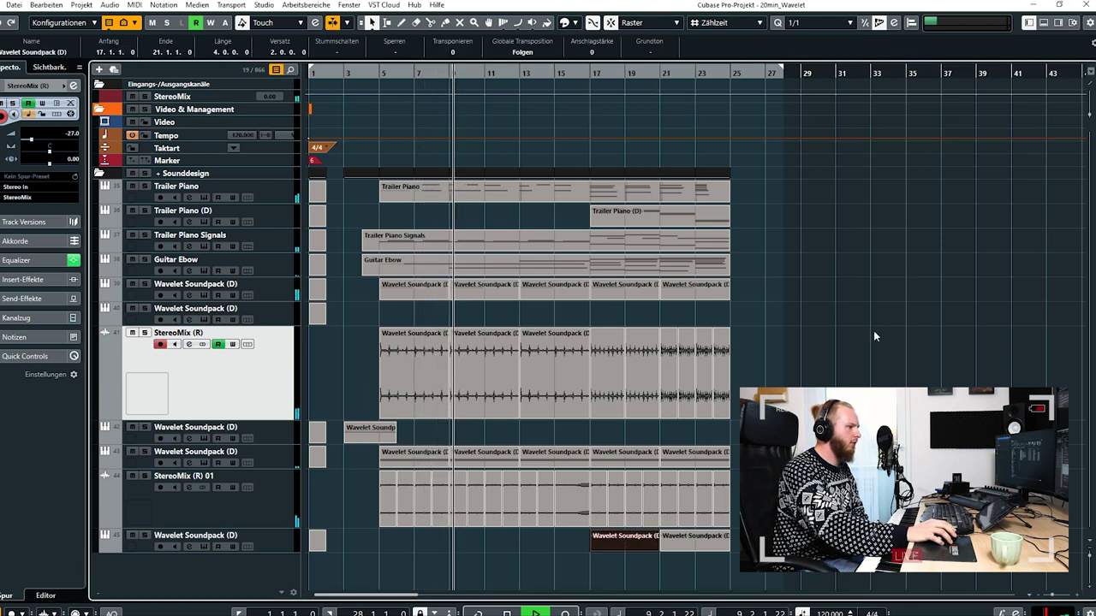
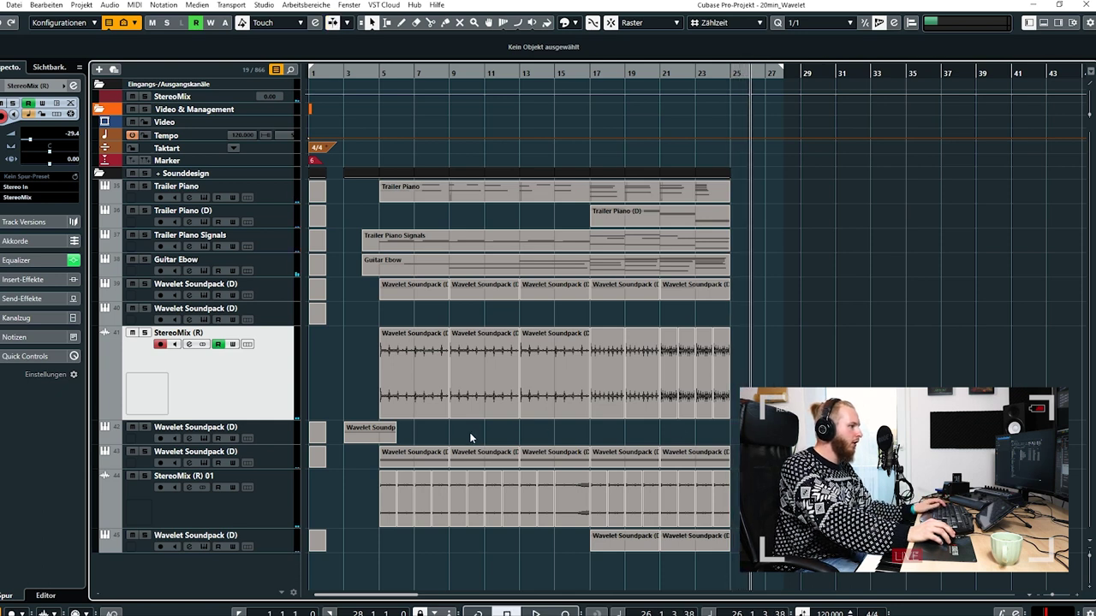
Copy the bar 3 part on the Wavelet Soundpack (D) track directly below StereoMix (R) to bar 23.
left_click(410, 438)
left_click_drag(443, 432, 736, 441)
scroll(743, 441, "up", 4)
scroll(743, 441, "down", 5)
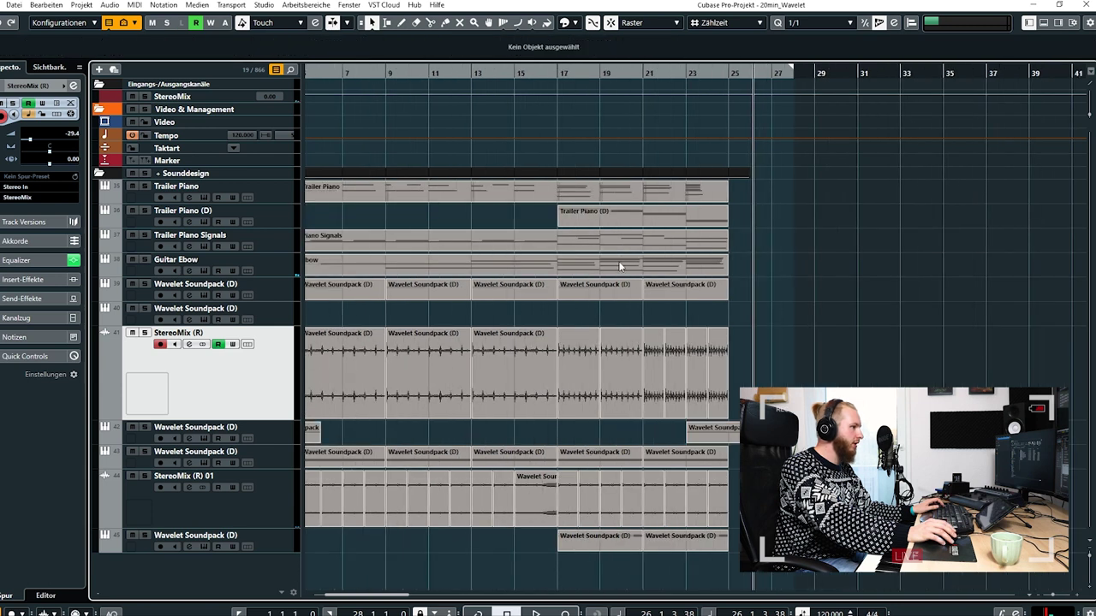
Select the StereoMix output track and play back the cue from bar 19.
left_click(601, 76)
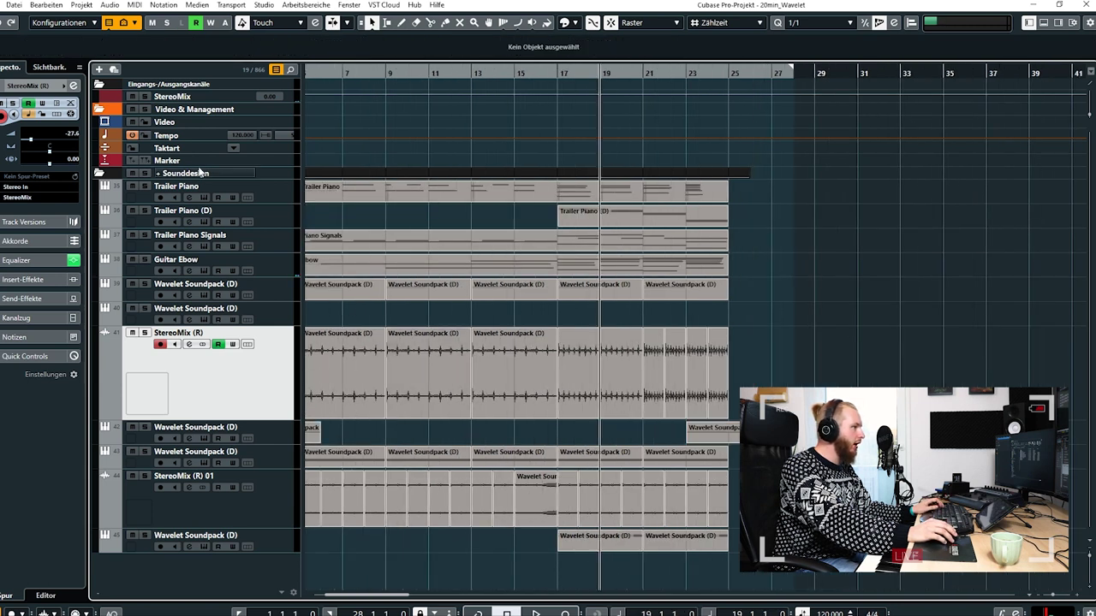
left_click(184, 99)
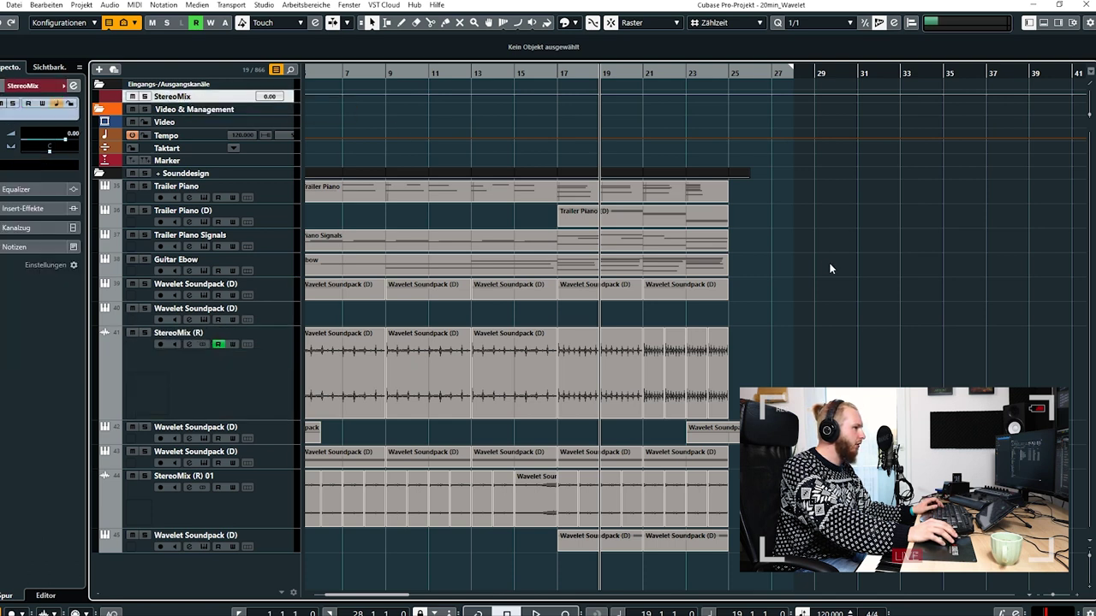
key("space")
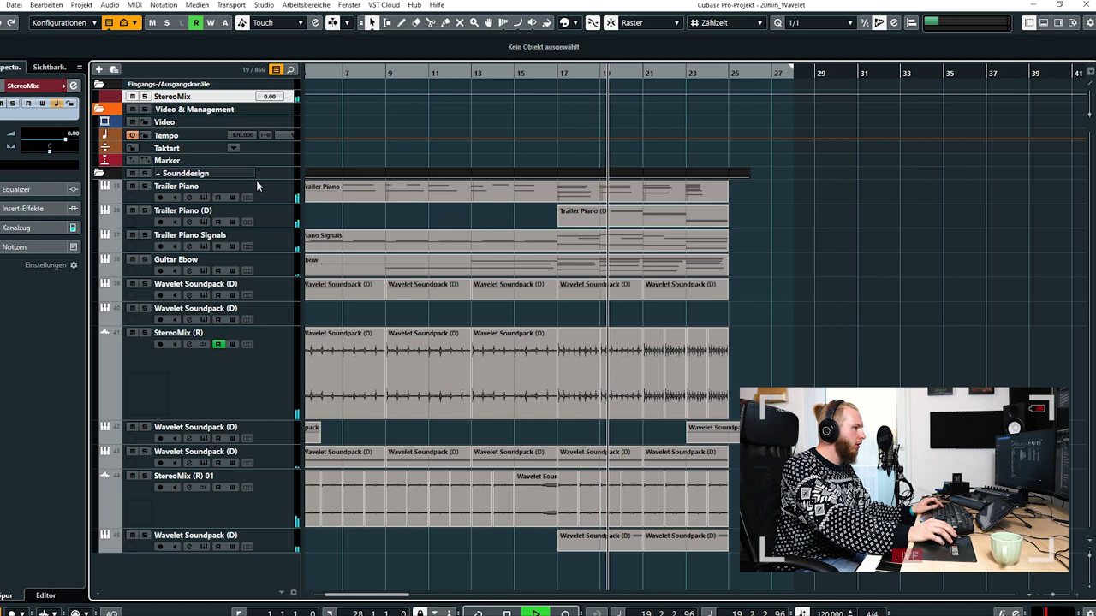
Draw a falling volume automation curve on Trailer Piano from bar 25 to 26, fading it to silence.
left_click(274, 197)
left_click(102, 199)
scroll(778, 245, "up", 3)
right_click(785, 256)
left_click(863, 244)
left_click_drag(657, 210, 714, 229)
right_click(714, 226)
left_click(710, 209)
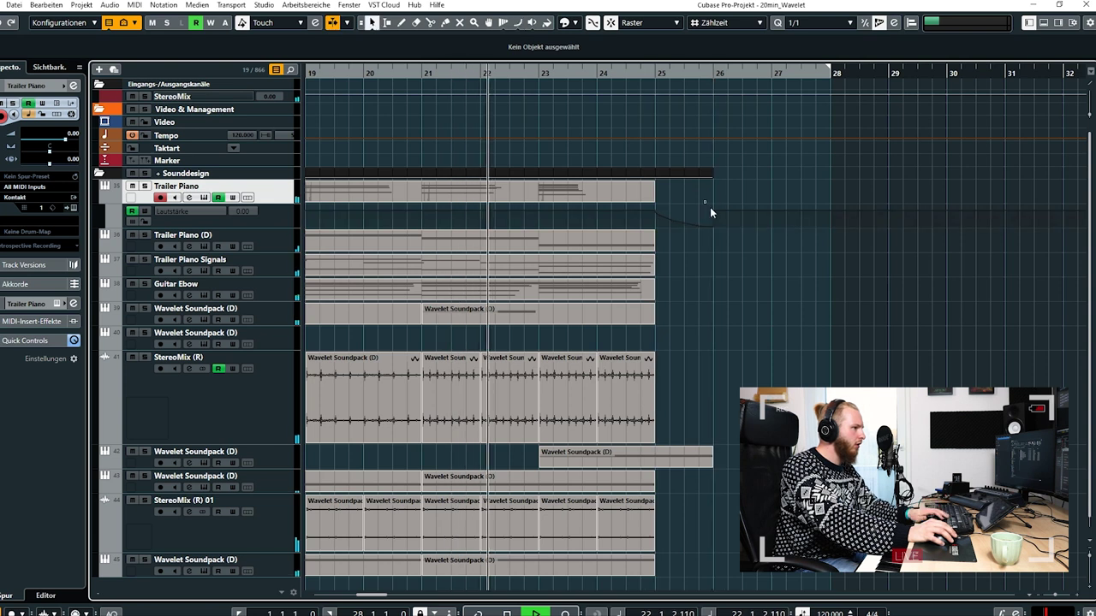
left_click(104, 200)
Draw a falling volume curve on Trailer Piano (D) from bar 25 to 26 and remove the -6.22 return point at bar 26.
left_click(103, 224)
right_click(653, 259)
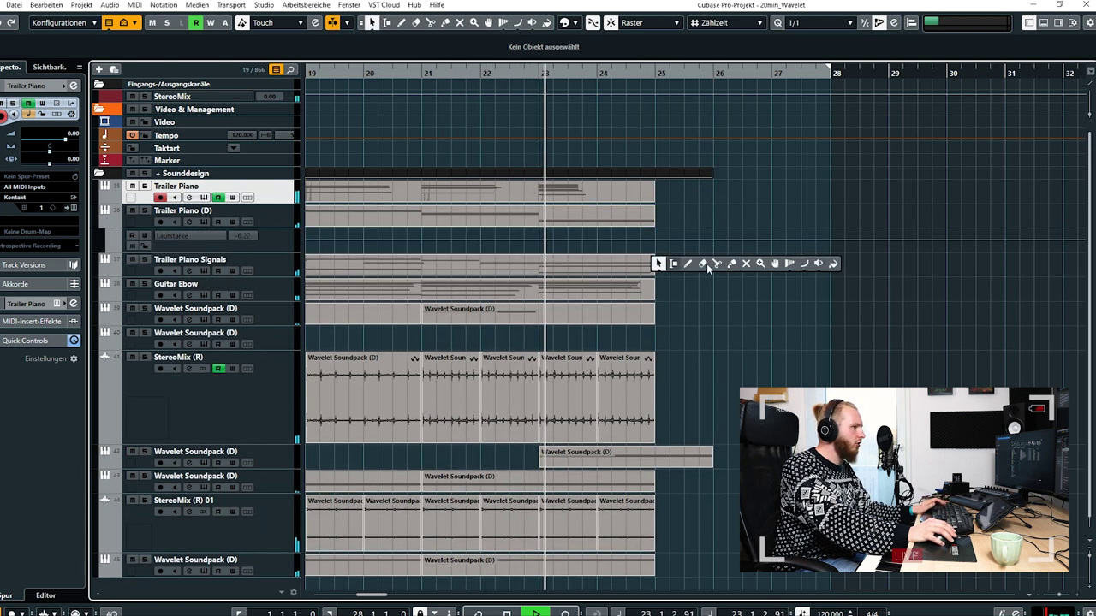
left_click(804, 267)
left_click_drag(656, 239, 712, 263)
right_click(713, 246)
left_click(707, 227)
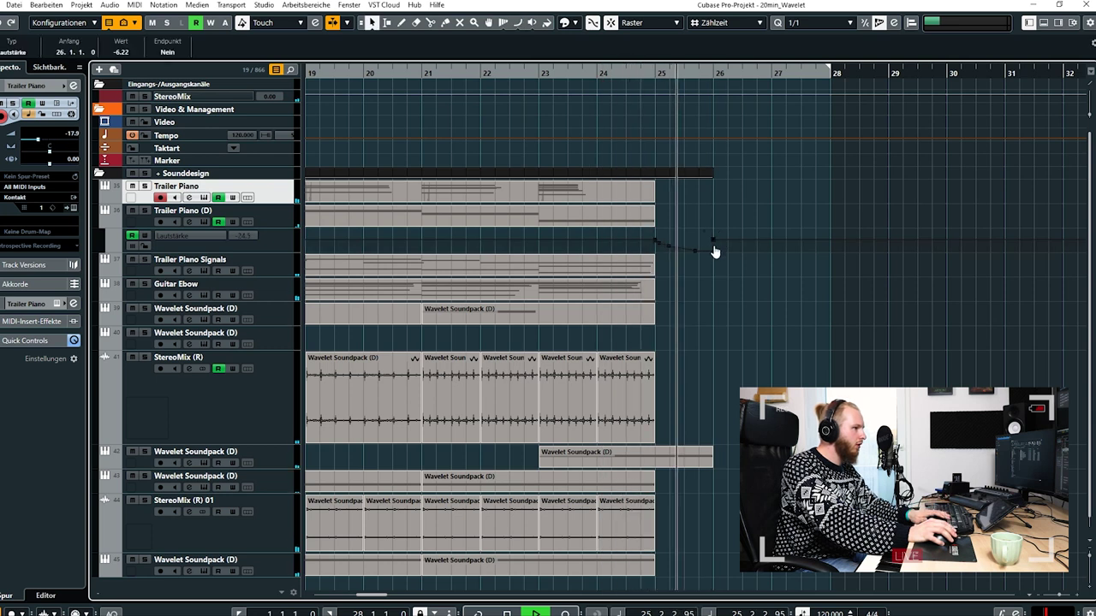
left_click(103, 225)
Fade the Trailer Piano Signals volume automation down to silence with a falling curve from bar 25 to 26.
left_click(105, 248)
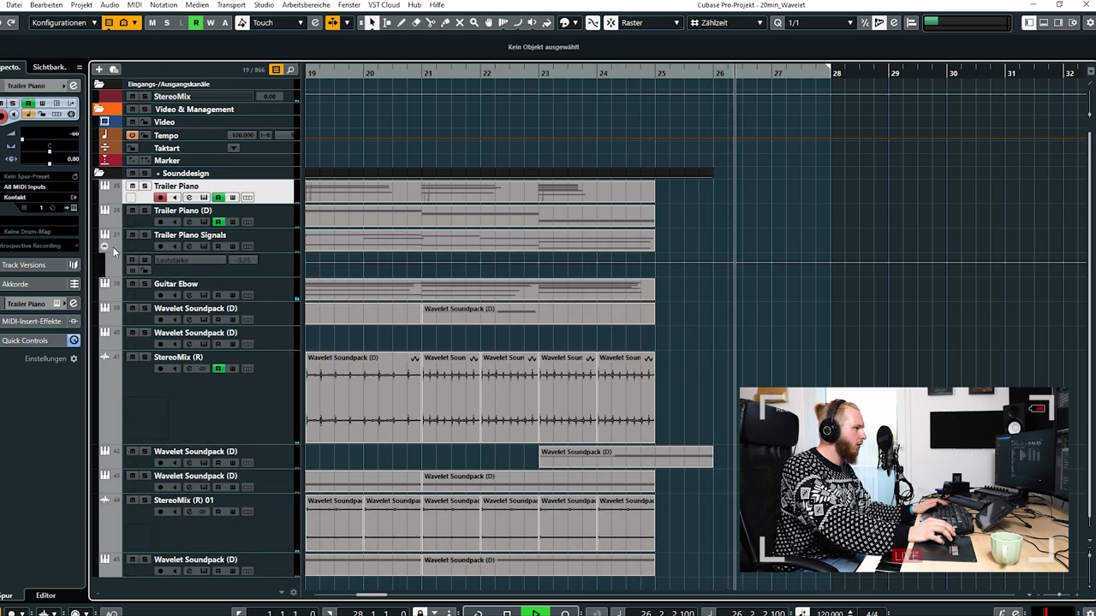
right_click(688, 267)
left_click(750, 275)
left_click_drag(658, 263, 714, 308)
key("1")
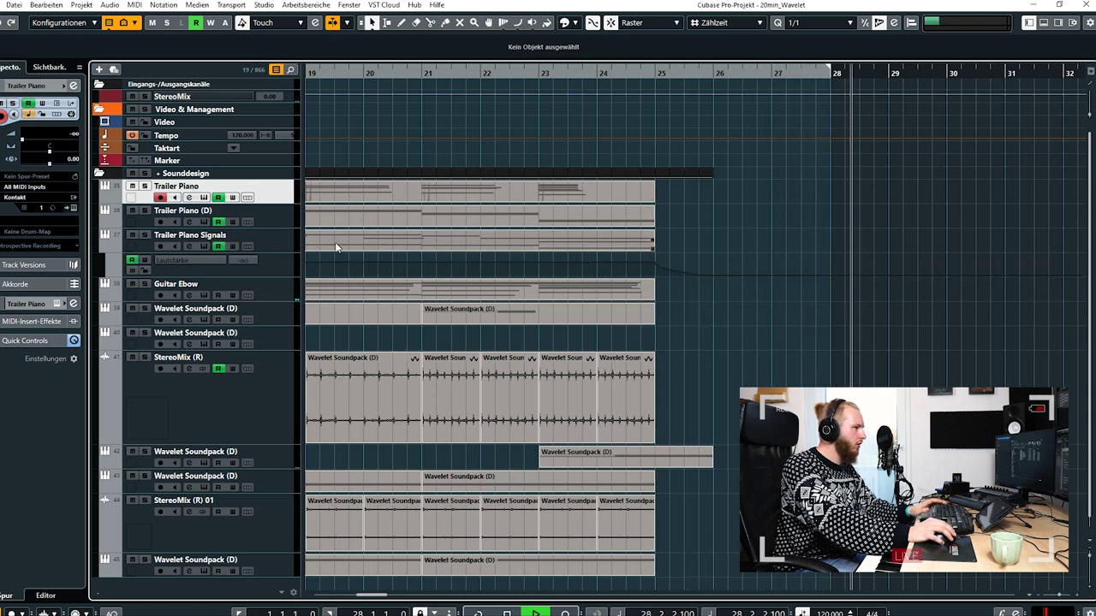
left_click(104, 248)
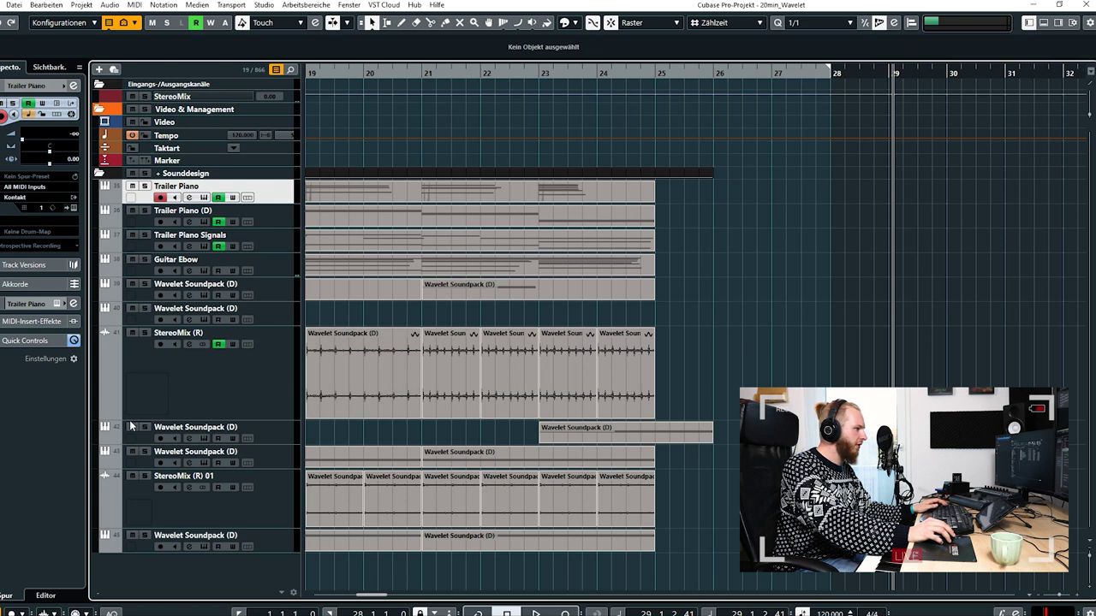
Enlarge the volume lane of the Wavelet Soundpack (D) track directly below StereoMix (R) and draw a fade-out curve from bar 25 to 27.
left_click(106, 443)
left_click(287, 468)
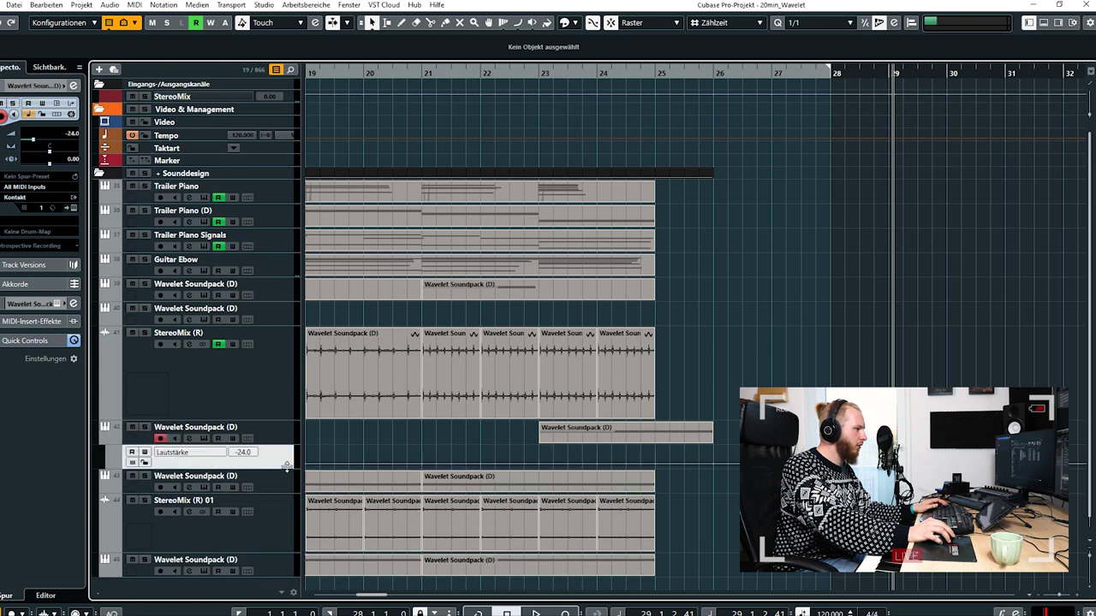
left_click_drag(287, 470, 287, 505)
right_click(721, 483)
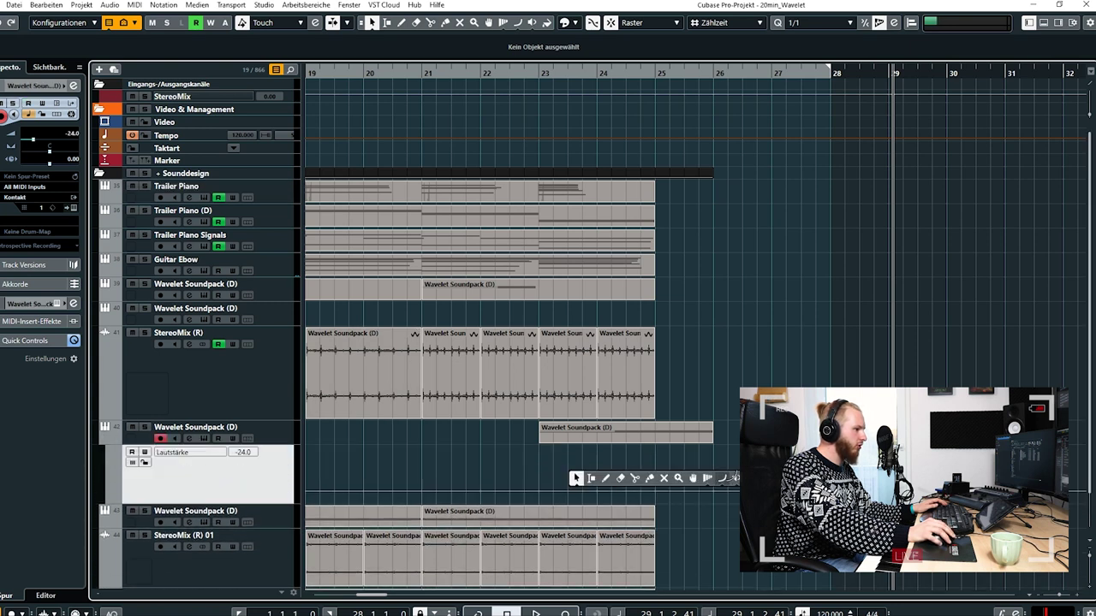
left_click(635, 477)
left_click_drag(662, 487, 772, 509)
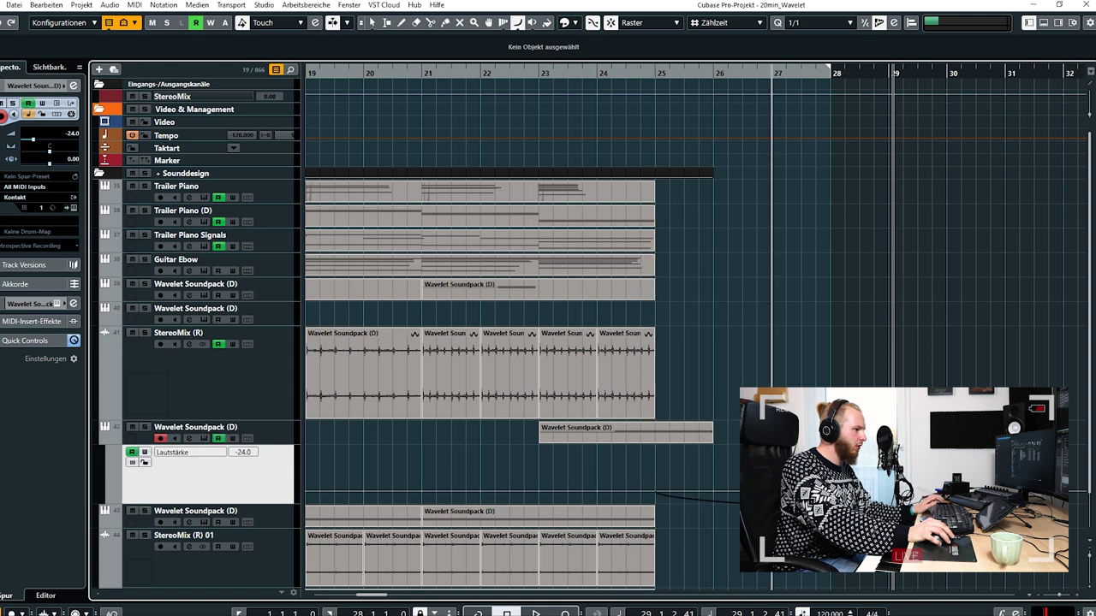
Play back the ending from bar 23 to check the fade-outs, and collapse the open volume automation lane.
left_click_drag(538, 72, 539, 81)
key("space")
left_click(104, 440)
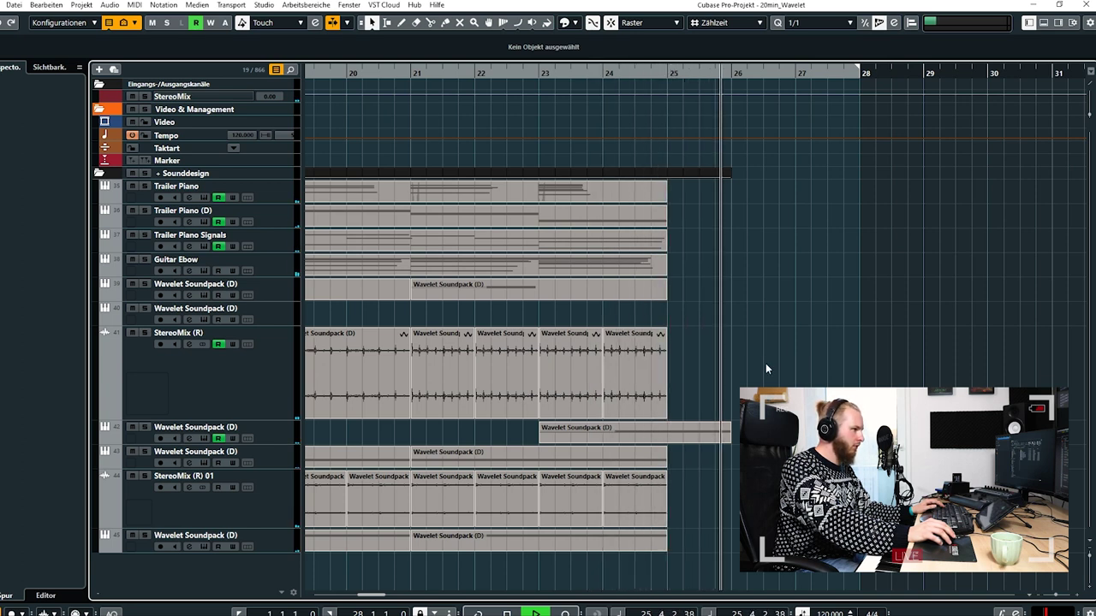
Solo Guitar Ebow, enlarge its volume automation lane and draw a falling fade-out curve from bar 25 to about 26.4.
left_click(145, 260)
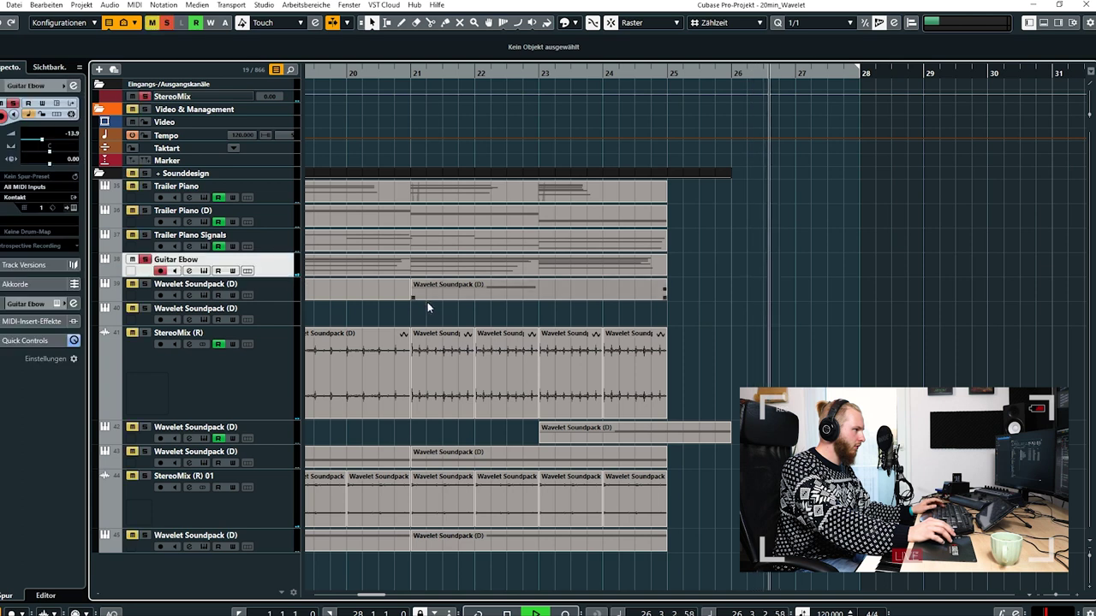
left_click(104, 272)
key("space")
left_click_drag(282, 298, 778, 370)
left_click(938, 353)
key("1")
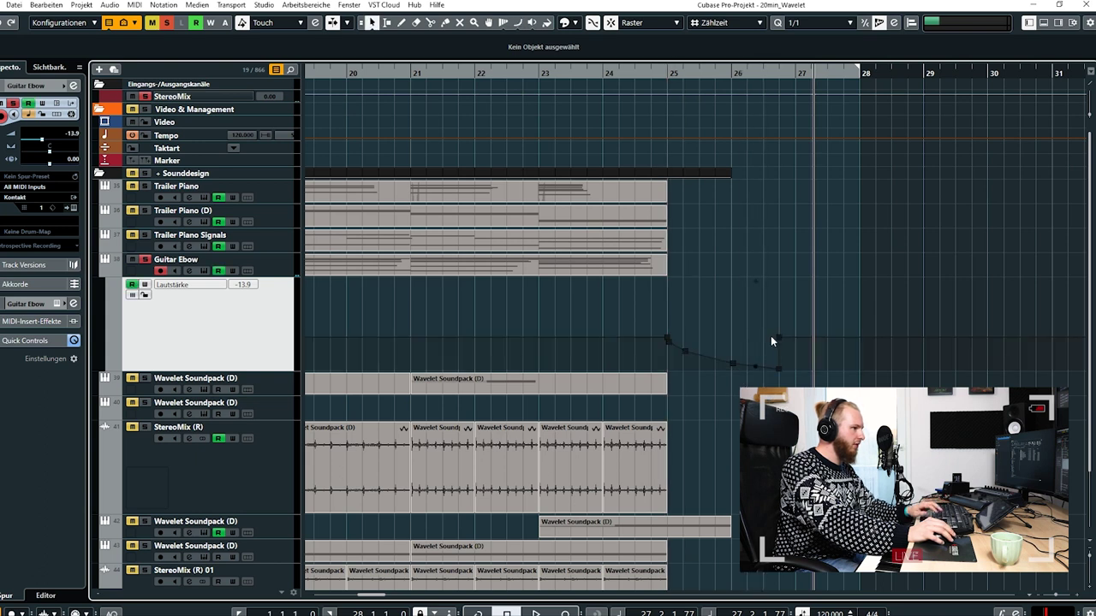
Play back the soloed Guitar Ebow ending from bar 24, switch off its solo and collapse its volume lane.
left_click(609, 75)
key("space")
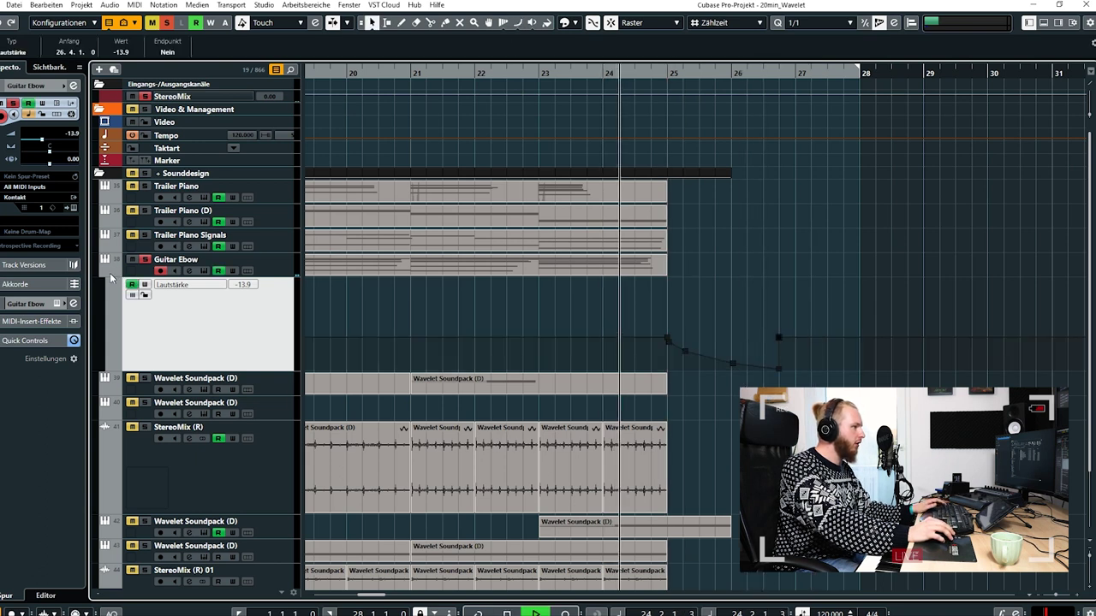
key("a")
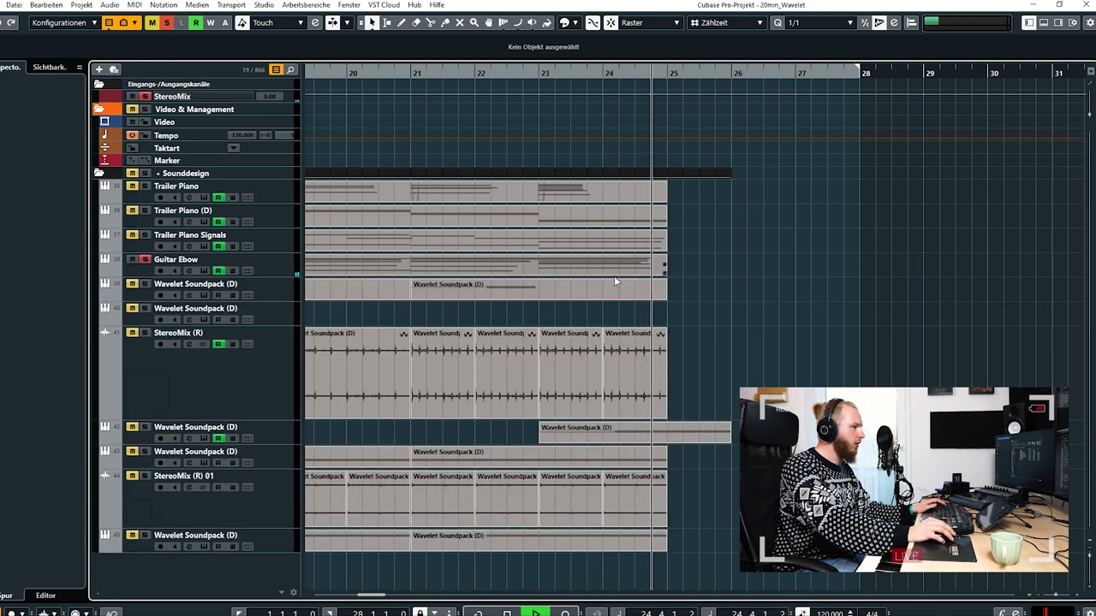
left_click(145, 260)
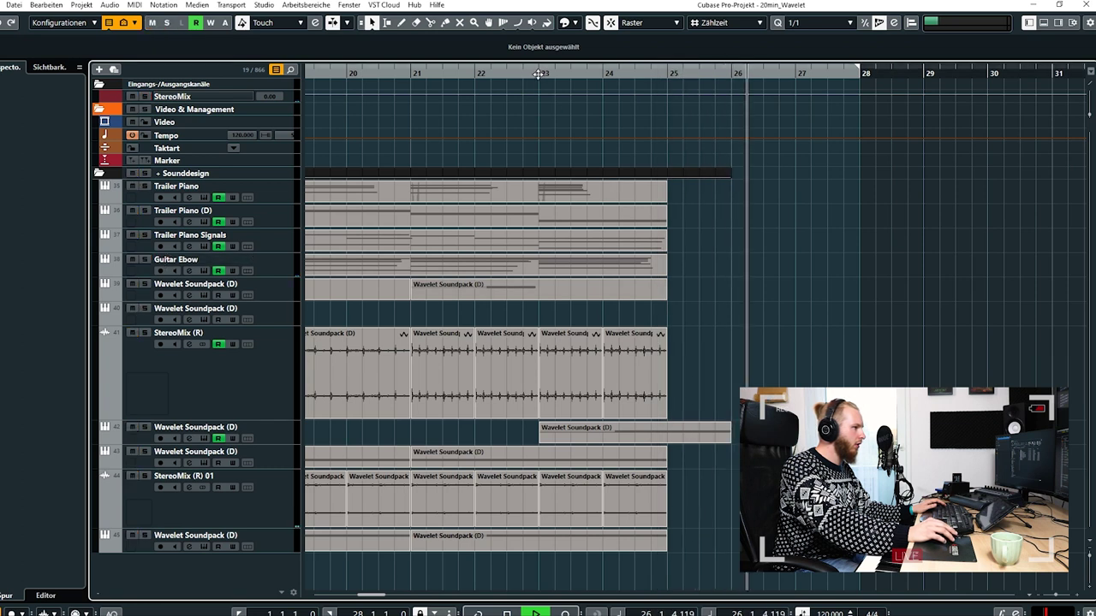
left_click(104, 273)
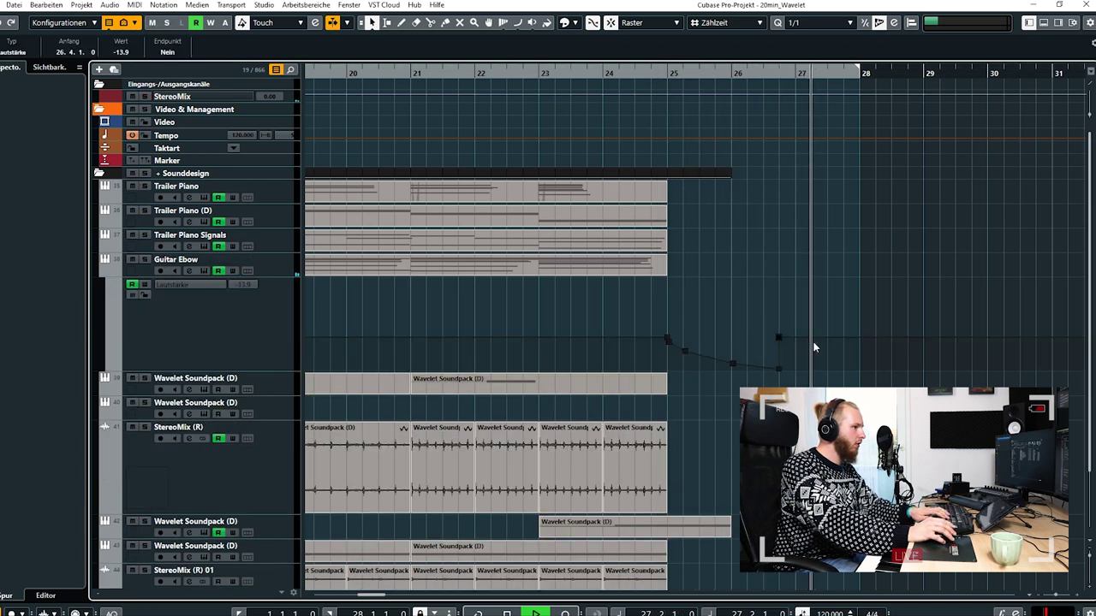
left_click(104, 272)
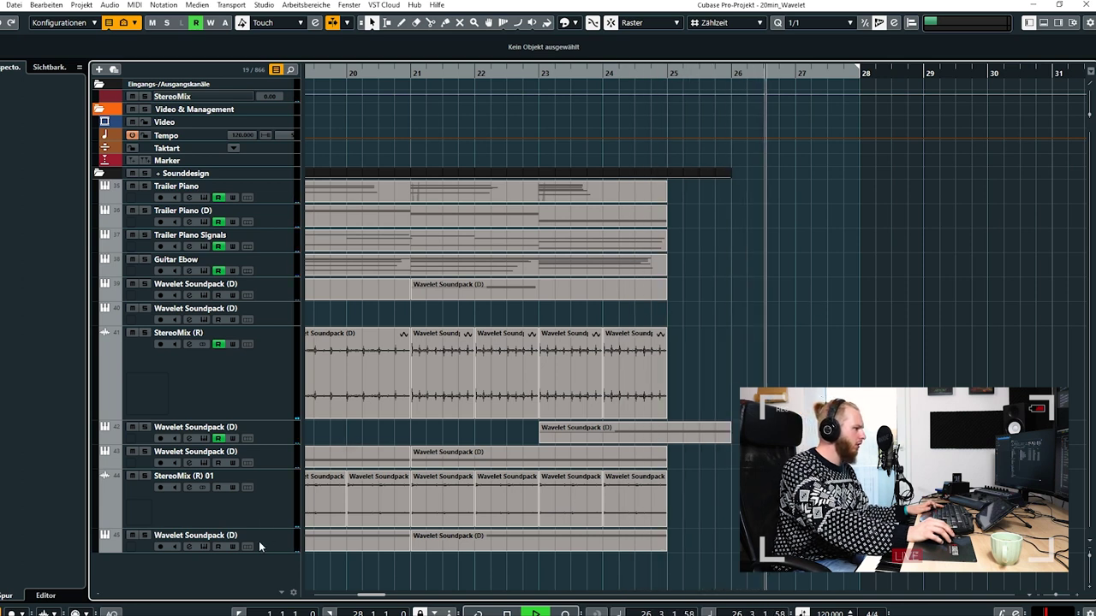
Draw a falling volume curve from bar 25 to 26 on the Wavelet Soundpack (D) track directly above StereoMix (R) 01.
left_click(276, 507)
left_click(278, 353)
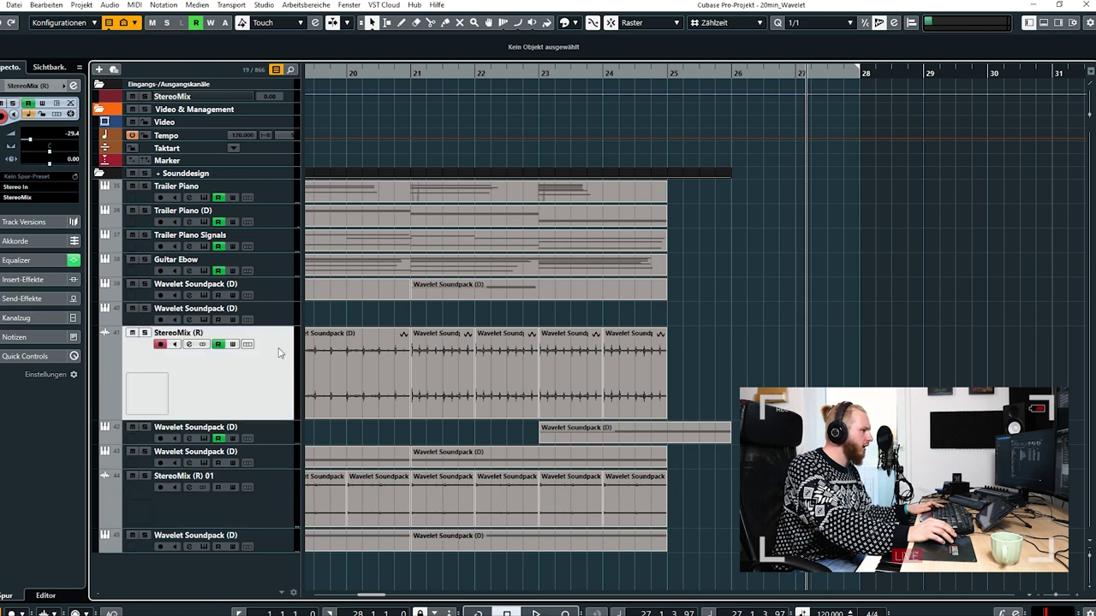
left_click(273, 462)
left_click(103, 465)
left_click_drag(287, 494, 294, 552)
right_click(610, 481)
left_click(610, 481)
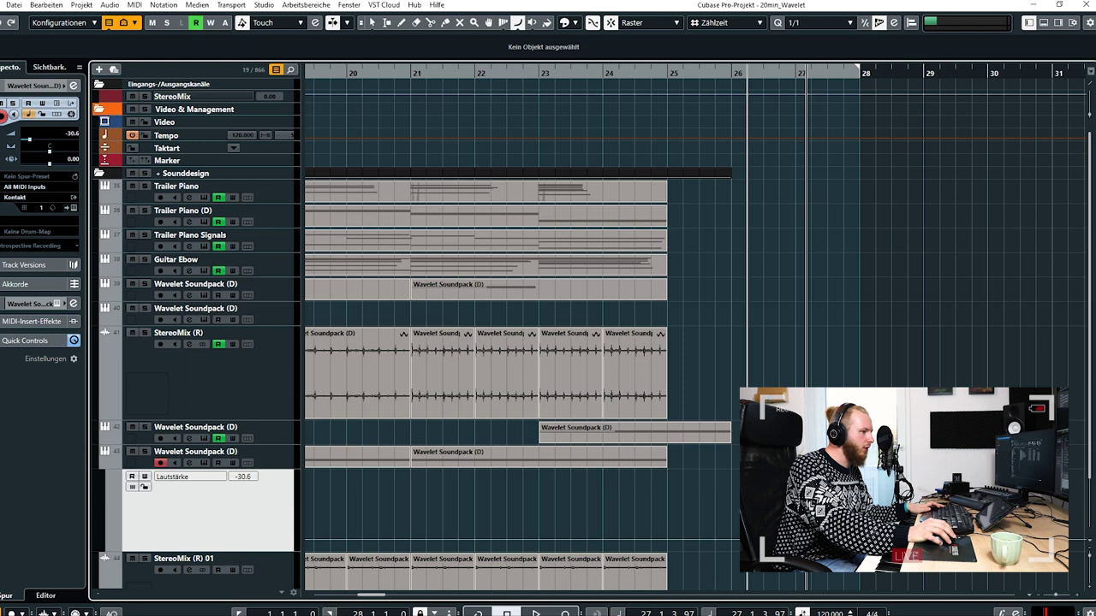
scroll(674, 459, "down", 2)
left_click_drag(667, 469, 732, 478)
key("1")
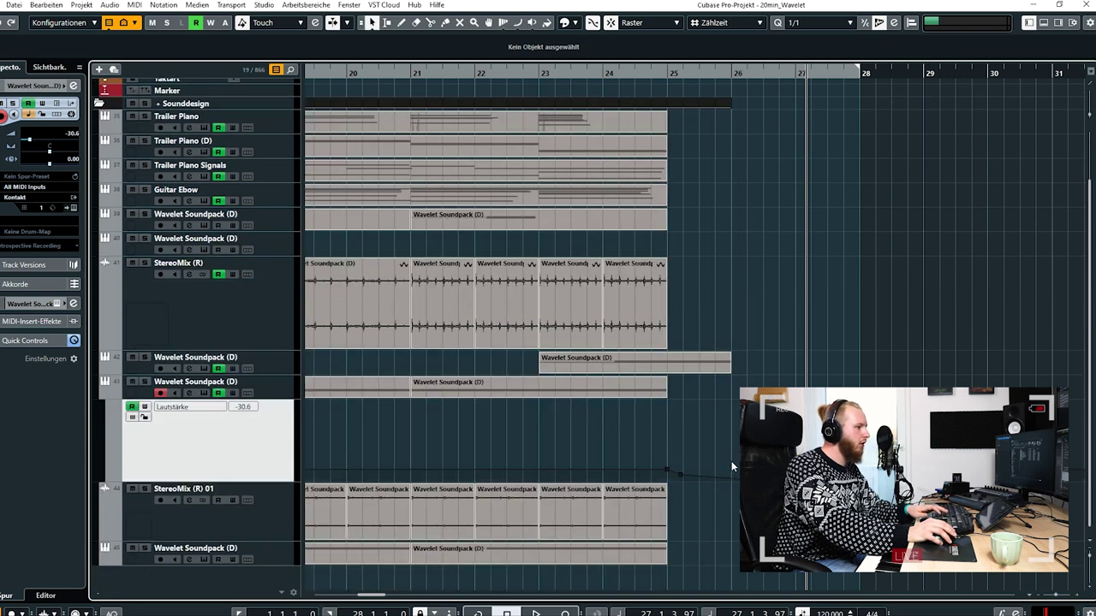
left_click(109, 397)
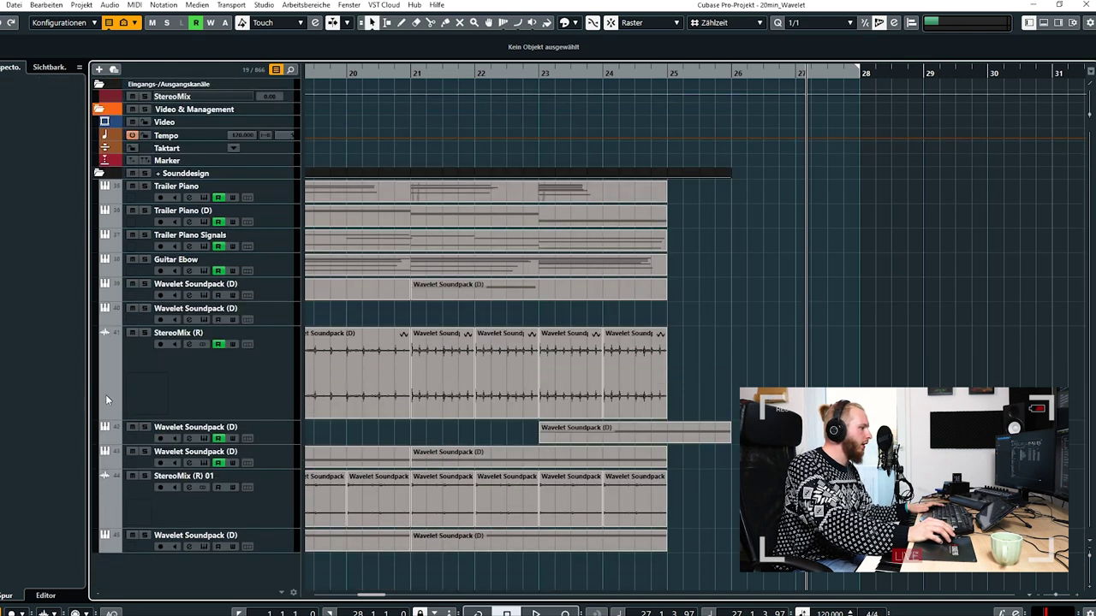
Fade out the volume of the last Wavelet Soundpack (D) track from bar 25 to 26 and place the project cursor at bar 24.
left_click(104, 549)
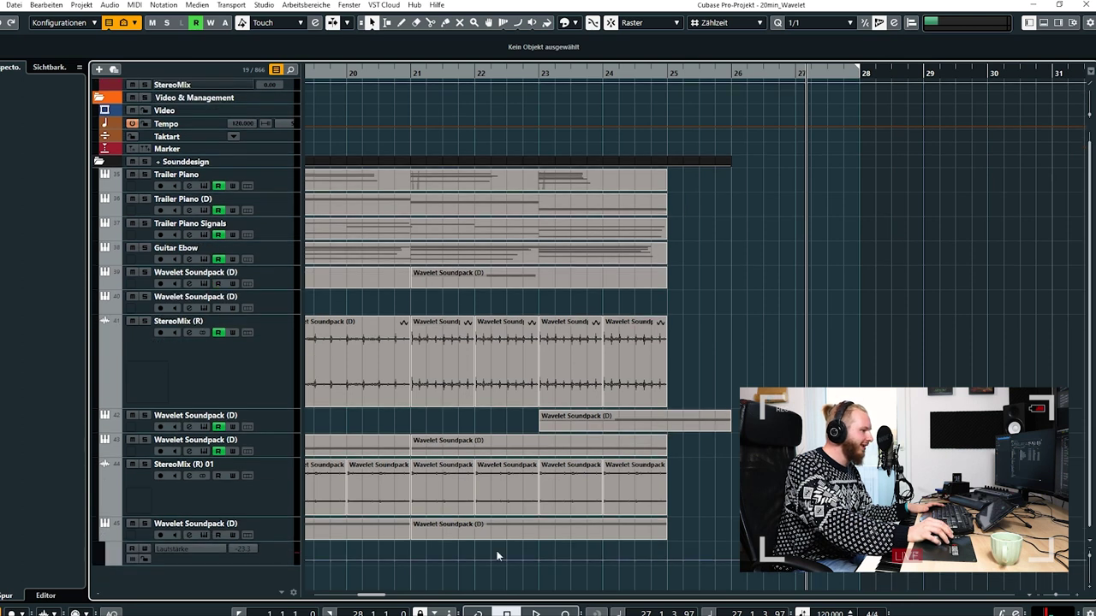
left_click(758, 551)
mouse_move(673, 559)
left_mouse_down()
mouse_move(741, 588)
mouse_move(736, 560)
left_mouse_up()
key("1")
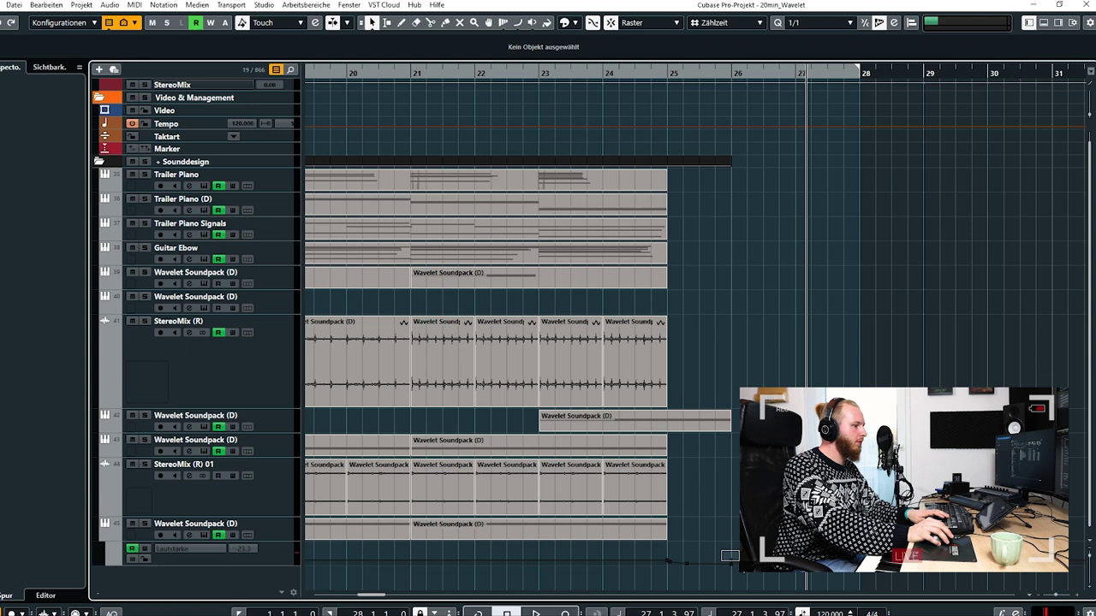
left_click(607, 75)
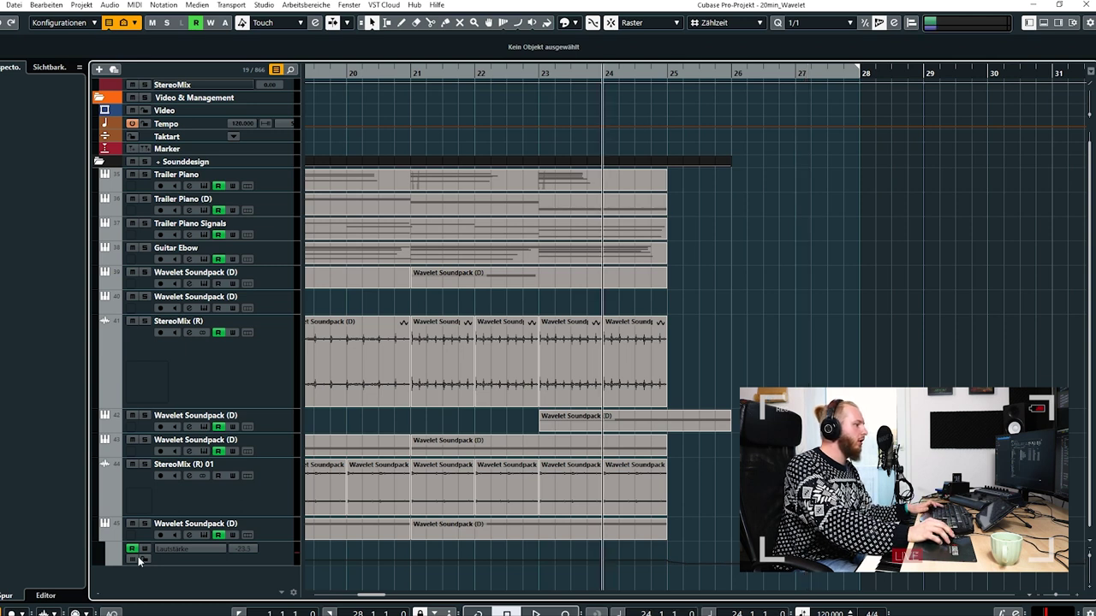
left_click(104, 537)
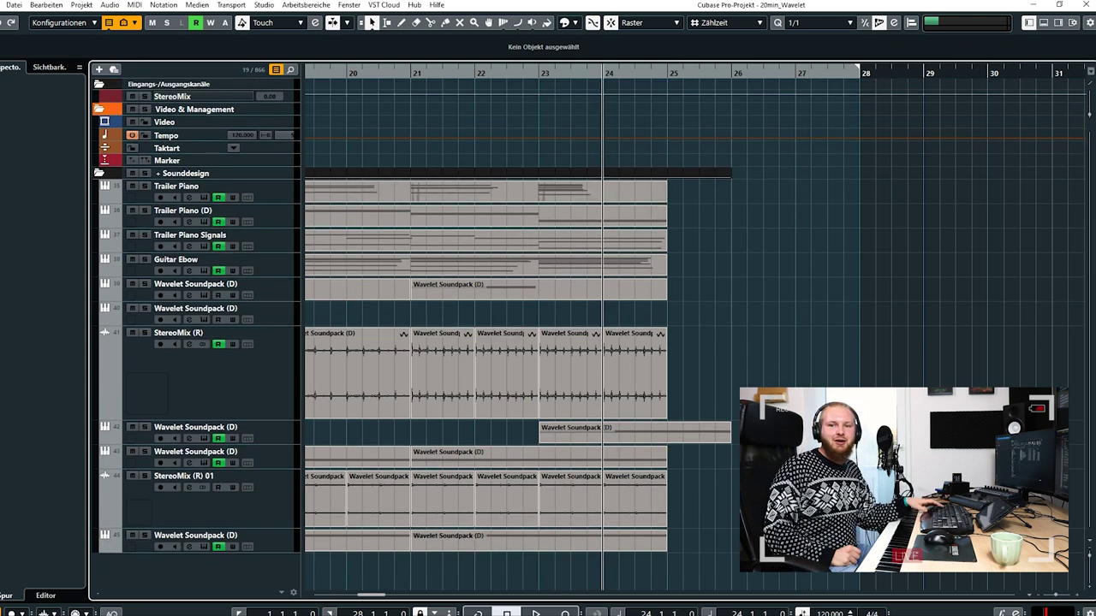